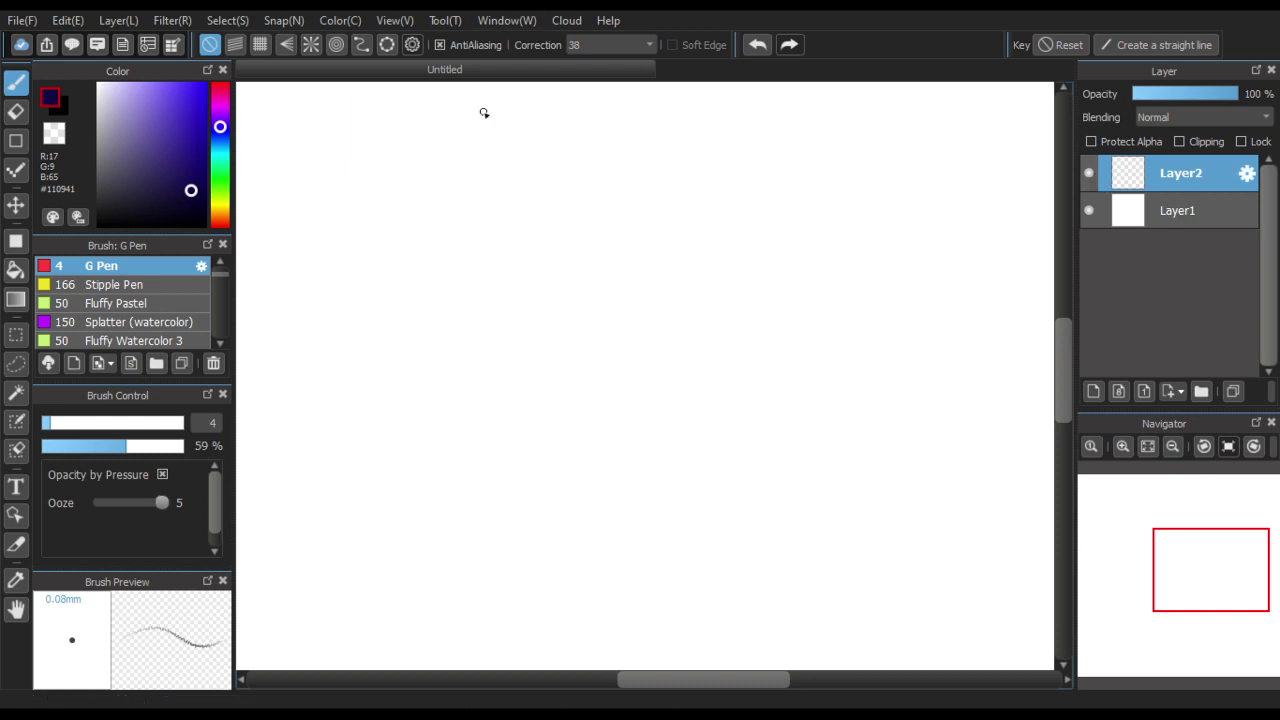
pyautogui.scroll(4, 851, 314)
pyautogui.moveTo(920, 326)
pyautogui.mouseDown()
pyautogui.moveTo(887, 301)
pyautogui.moveTo(680, 214)
pyautogui.moveTo(427, 250)
pyautogui.moveTo(369, 357)
pyautogui.mouseUp()
pyautogui.scroll(-4, 494, 322)
pyautogui.scroll(1, 494, 322)
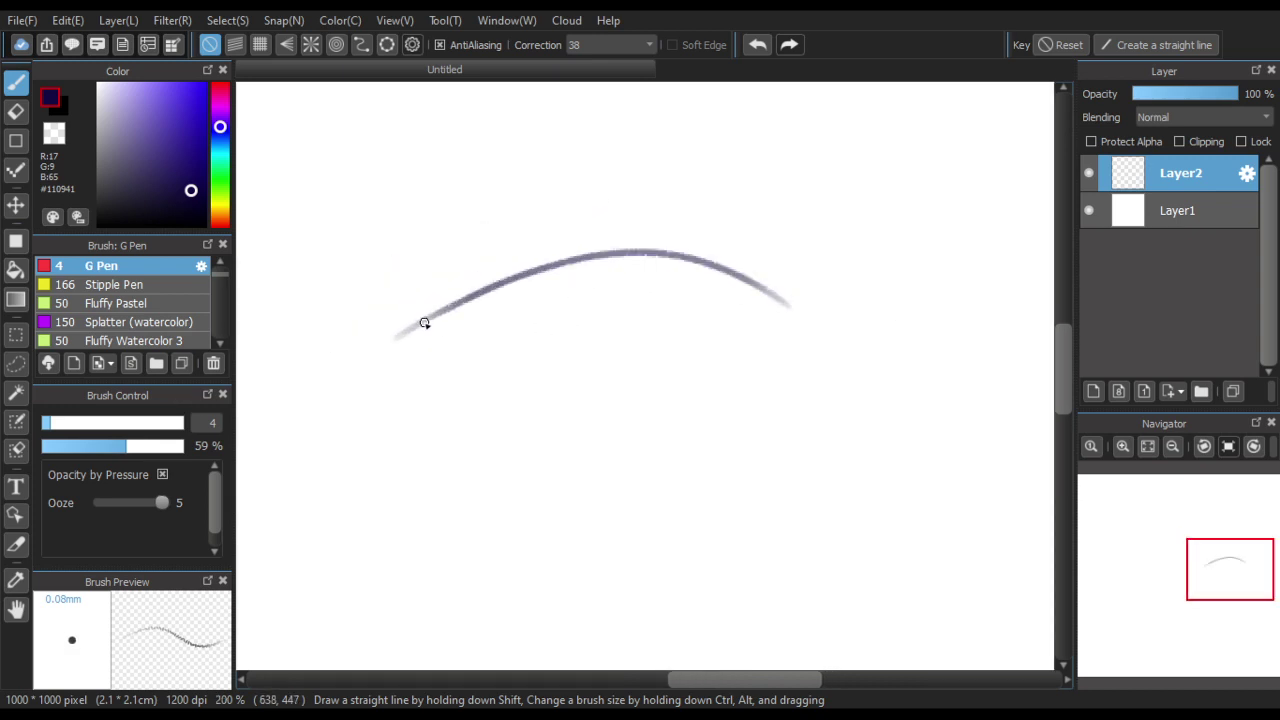
pyautogui.moveTo(423, 323); pyautogui.dragTo(243, 349)
pyautogui.scroll(-2, 606, 256)
pyautogui.scroll(2, 606, 256)
pyautogui.click(757, 44)
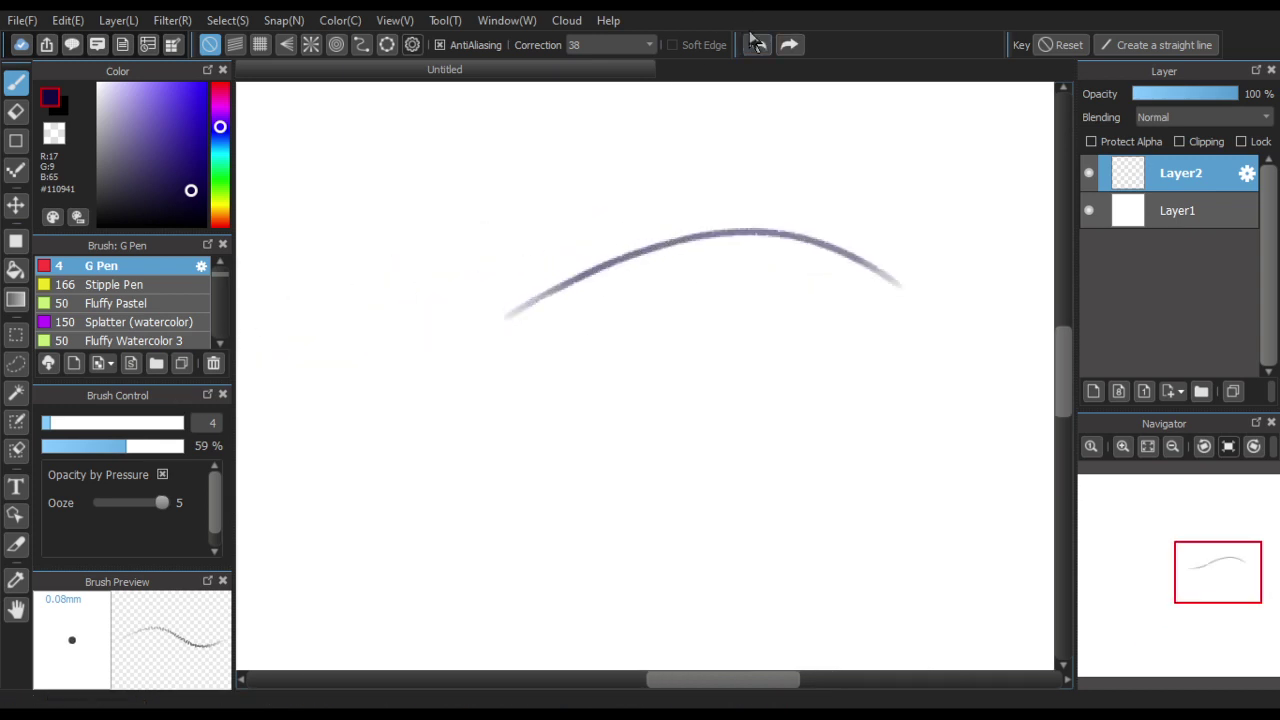
pyautogui.click(757, 44)
# Sketch a long wavy guide line with the G Pen, curling its left end downward into a neck-like hook
pyautogui.moveTo(962, 408)
pyautogui.mouseDown()
pyautogui.moveTo(842, 308)
pyautogui.moveTo(595, 295)
pyautogui.moveTo(427, 369)
pyautogui.moveTo(248, 312)
pyautogui.moveTo(270, 345)
pyautogui.mouseUp()
pyautogui.scroll(-2, 534, 263)
pyautogui.scroll(1, 265, 345)
pyautogui.scroll(2, 265, 345)
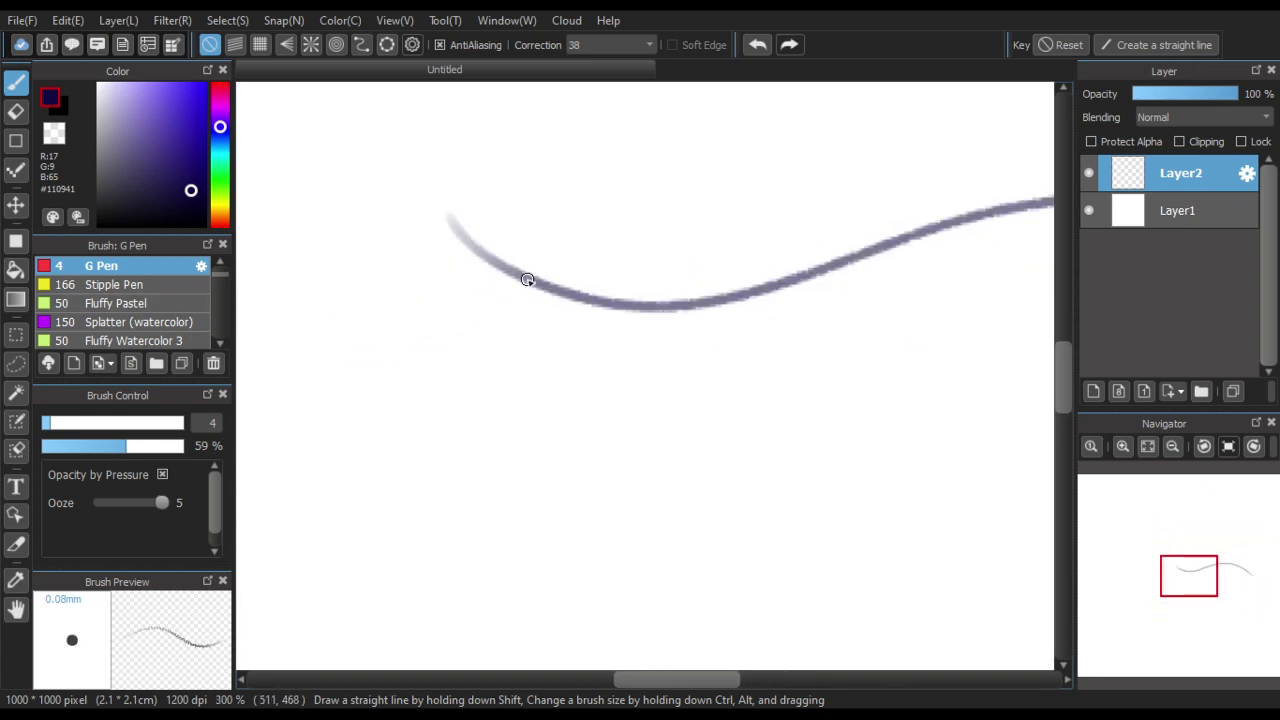
pyautogui.moveTo(477, 249)
pyautogui.mouseDown()
pyautogui.moveTo(304, 187)
pyautogui.moveTo(162, 362)
pyautogui.mouseUp()
pyautogui.scroll(-4, 590, 311)
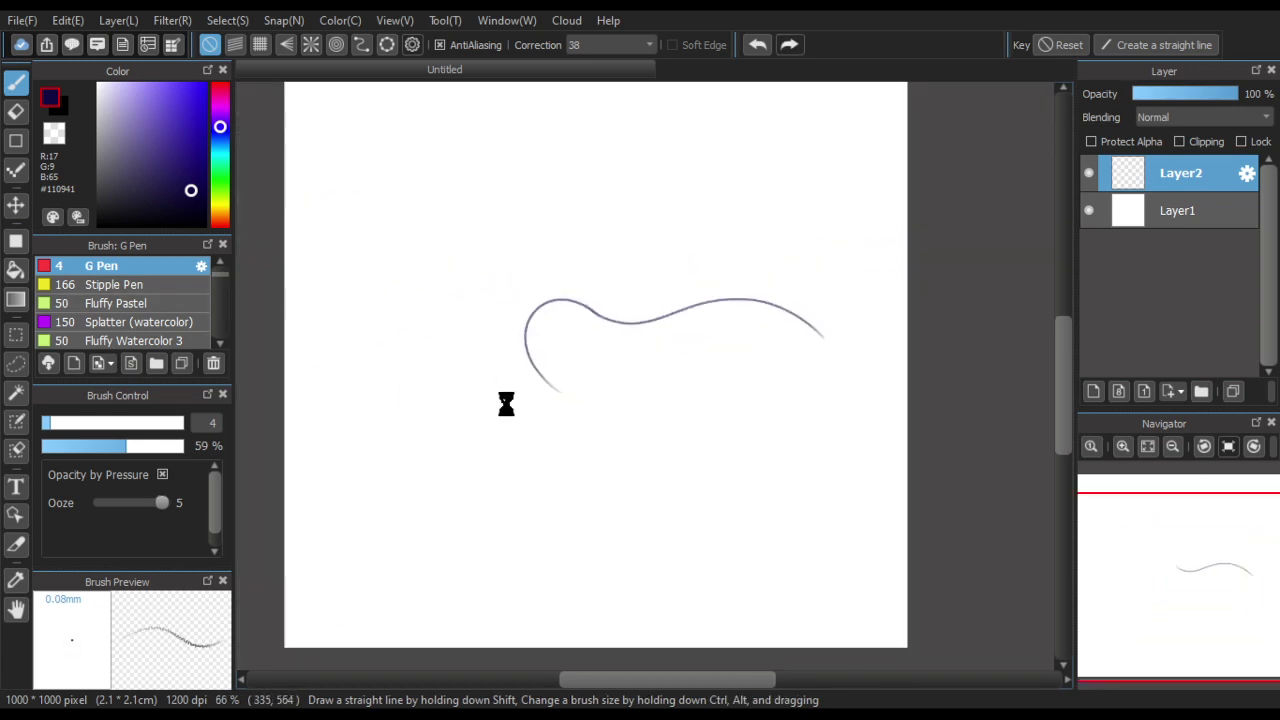
pyautogui.scroll(3, 540, 405)
pyautogui.click(757, 44)
pyautogui.scroll(-3, 543, 305)
pyautogui.scroll(1, 681, 230)
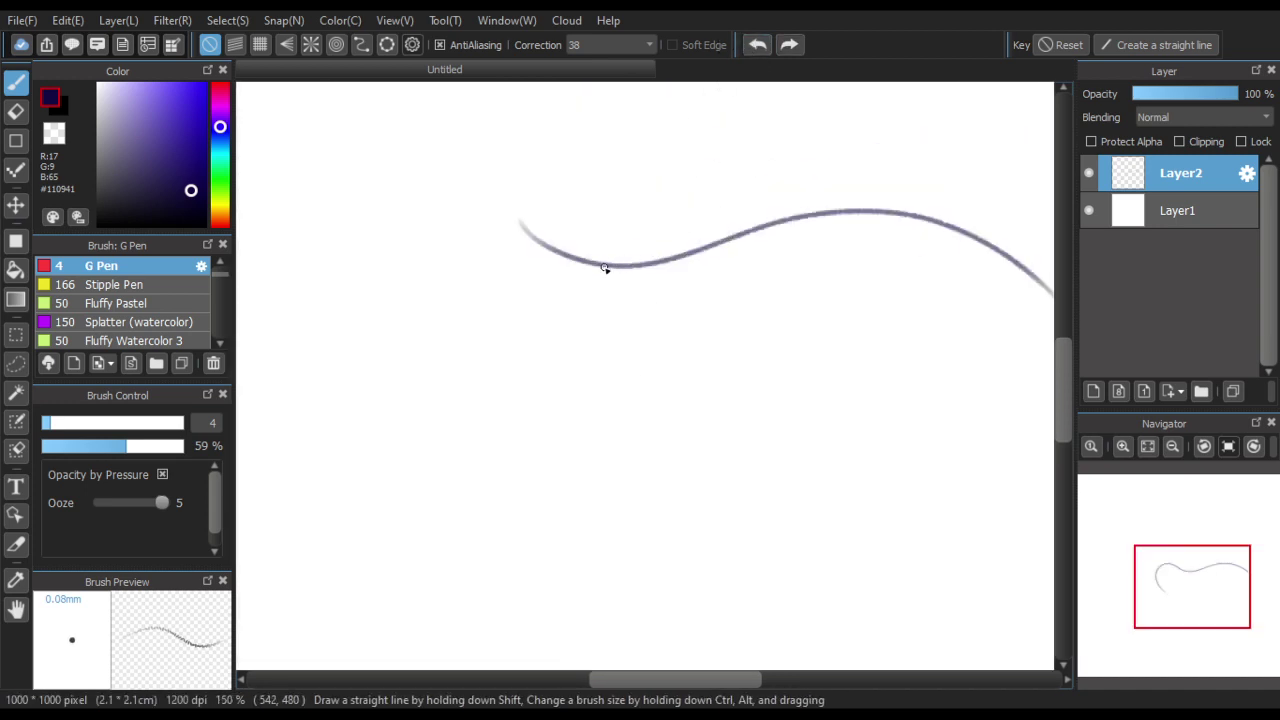
pyautogui.moveTo(604, 267)
pyautogui.mouseDown()
pyautogui.moveTo(500, 218)
pyautogui.moveTo(317, 247)
pyautogui.moveTo(389, 413)
pyautogui.mouseUp()
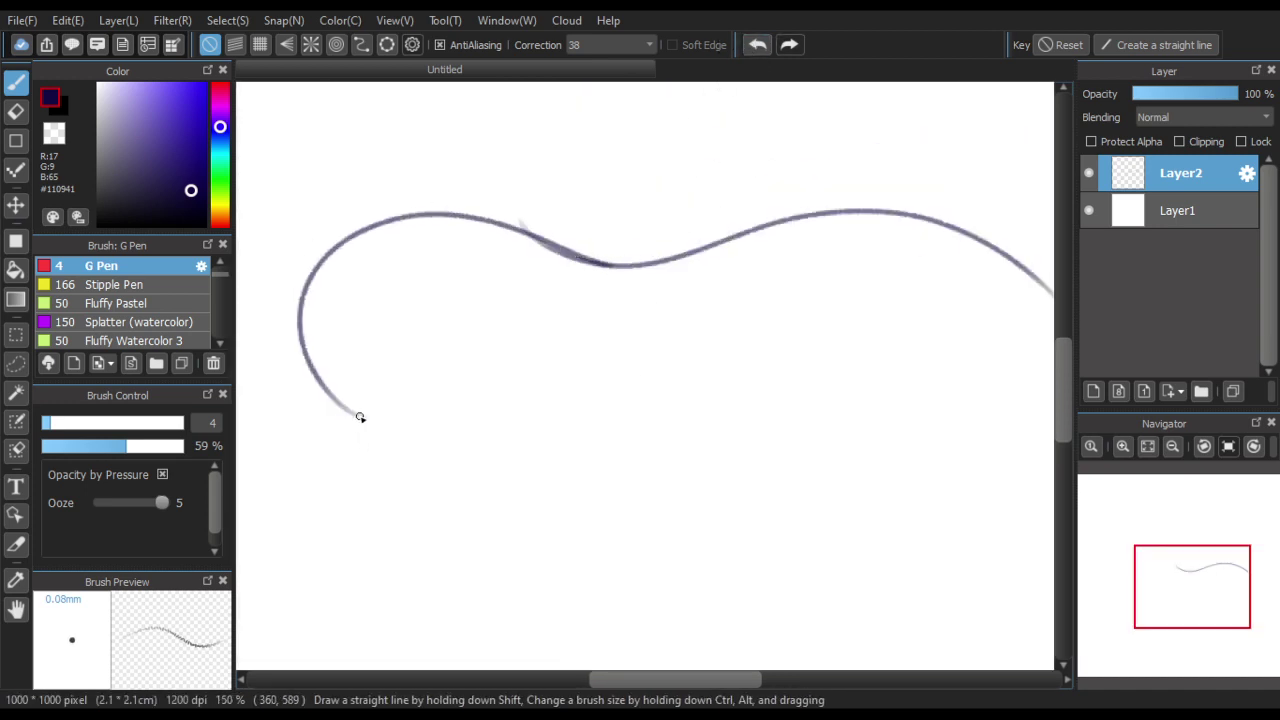
pyautogui.scroll(-1, 360, 418)
pyautogui.scroll(3, 371, 397)
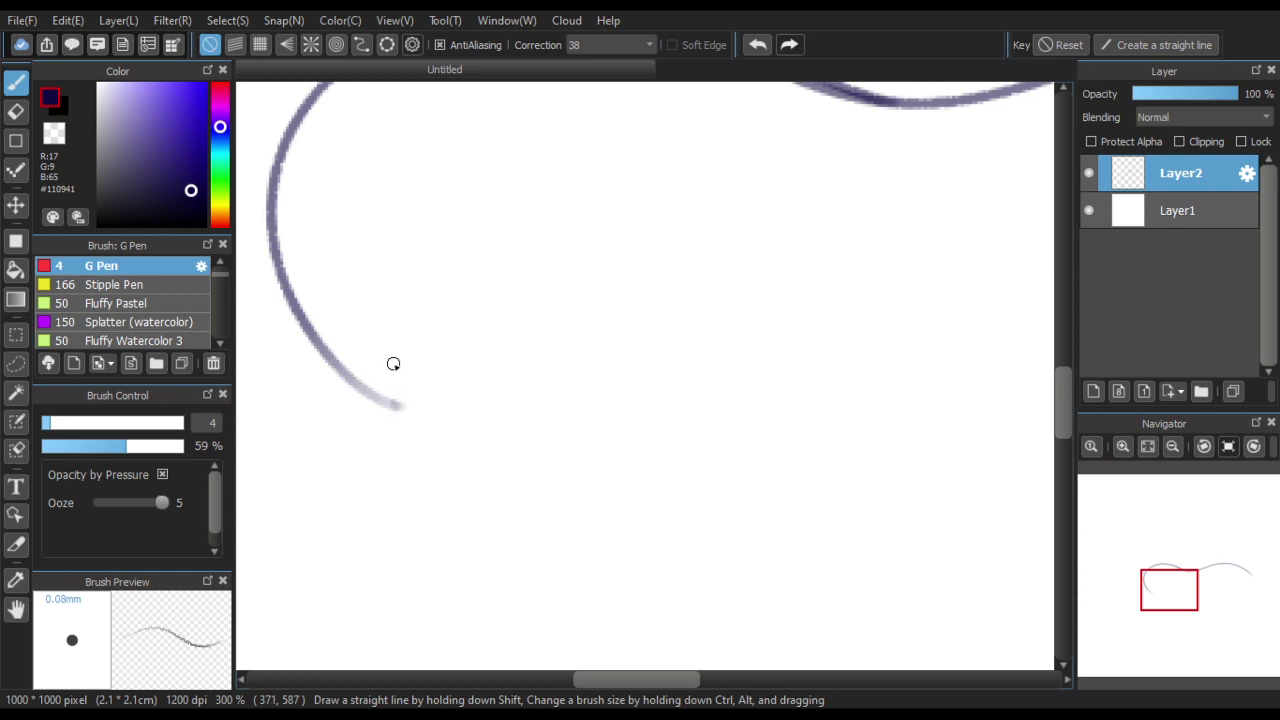
# Sketch a circle at the end of the hooked line and clear the whole drawing from Layer2
pyautogui.moveTo(390, 398)
pyautogui.mouseDown()
pyautogui.moveTo(582, 339)
pyautogui.moveTo(487, 541)
pyautogui.moveTo(379, 395)
pyautogui.moveTo(438, 353)
pyautogui.moveTo(506, 333)
pyautogui.moveTo(471, 329)
pyautogui.moveTo(382, 398)
pyautogui.moveTo(423, 484)
pyautogui.mouseUp()
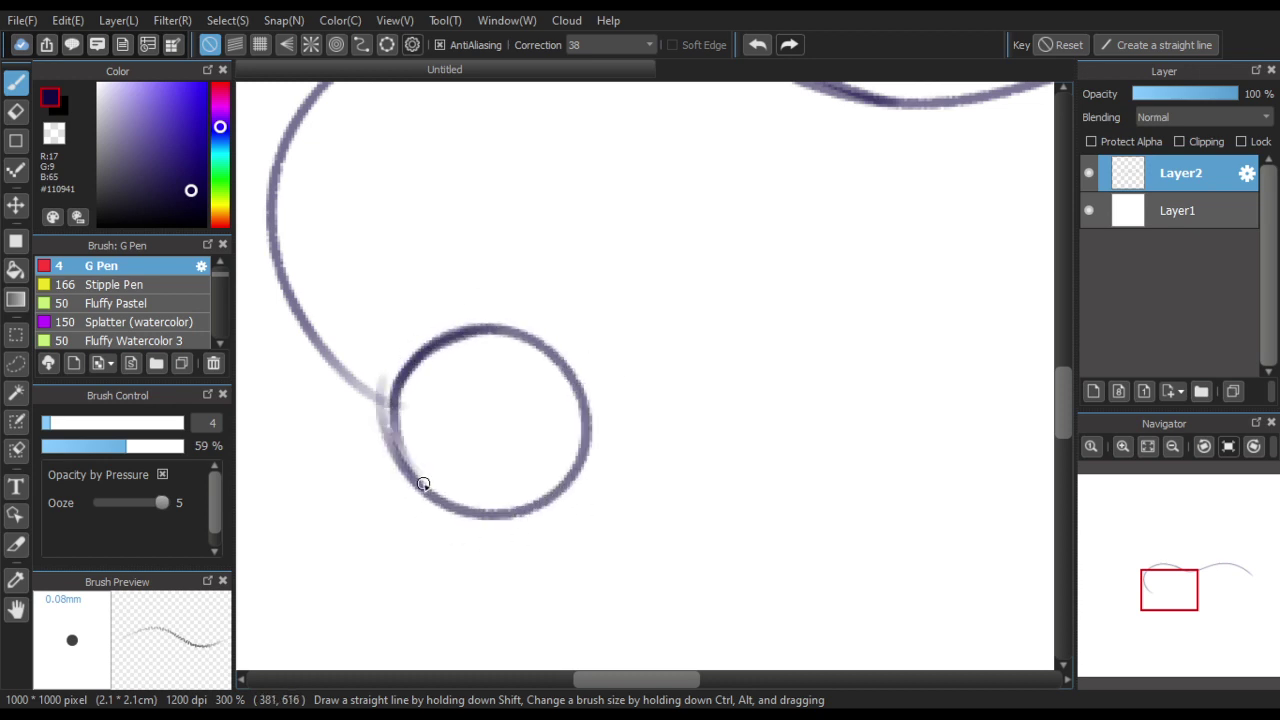
pyautogui.scroll(-2, 390, 400)
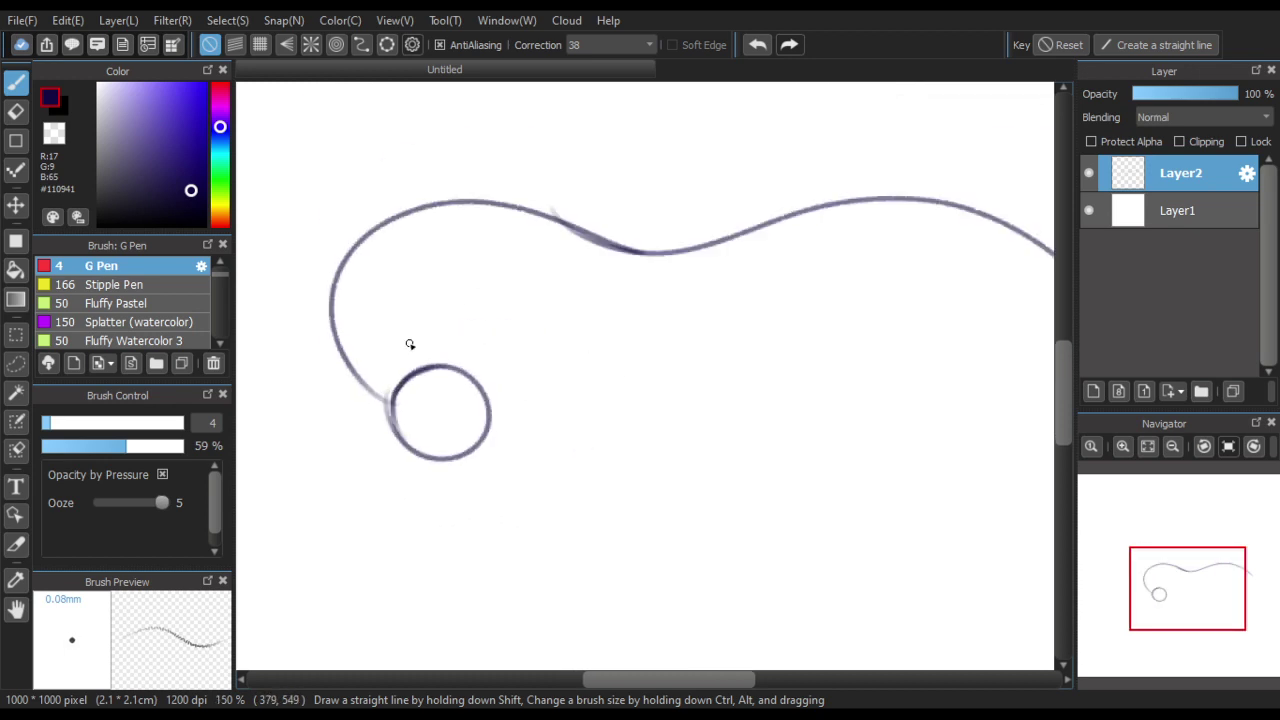
pyautogui.press('Delete')
# Sketch a looping neck curve that bends back under itself, with a small head circle at its lower end
pyautogui.moveTo(755, 229)
pyautogui.mouseDown()
pyautogui.moveTo(633, 226)
pyautogui.moveTo(356, 183)
pyautogui.moveTo(266, 345)
pyautogui.moveTo(440, 448)
pyautogui.mouseUp()
pyautogui.hotkey('ctrl', 'z')
pyautogui.moveTo(680, 262)
pyautogui.mouseDown()
pyautogui.moveTo(564, 154)
pyautogui.moveTo(401, 157)
pyautogui.moveTo(343, 266)
pyautogui.moveTo(465, 309)
pyautogui.moveTo(508, 340)
pyautogui.moveTo(457, 323)
pyautogui.moveTo(478, 311)
pyautogui.moveTo(475, 323)
pyautogui.moveTo(503, 286)
pyautogui.moveTo(565, 362)
pyautogui.moveTo(468, 353)
pyautogui.moveTo(476, 316)
pyautogui.mouseUp()
pyautogui.scroll(-2, 555, 311)
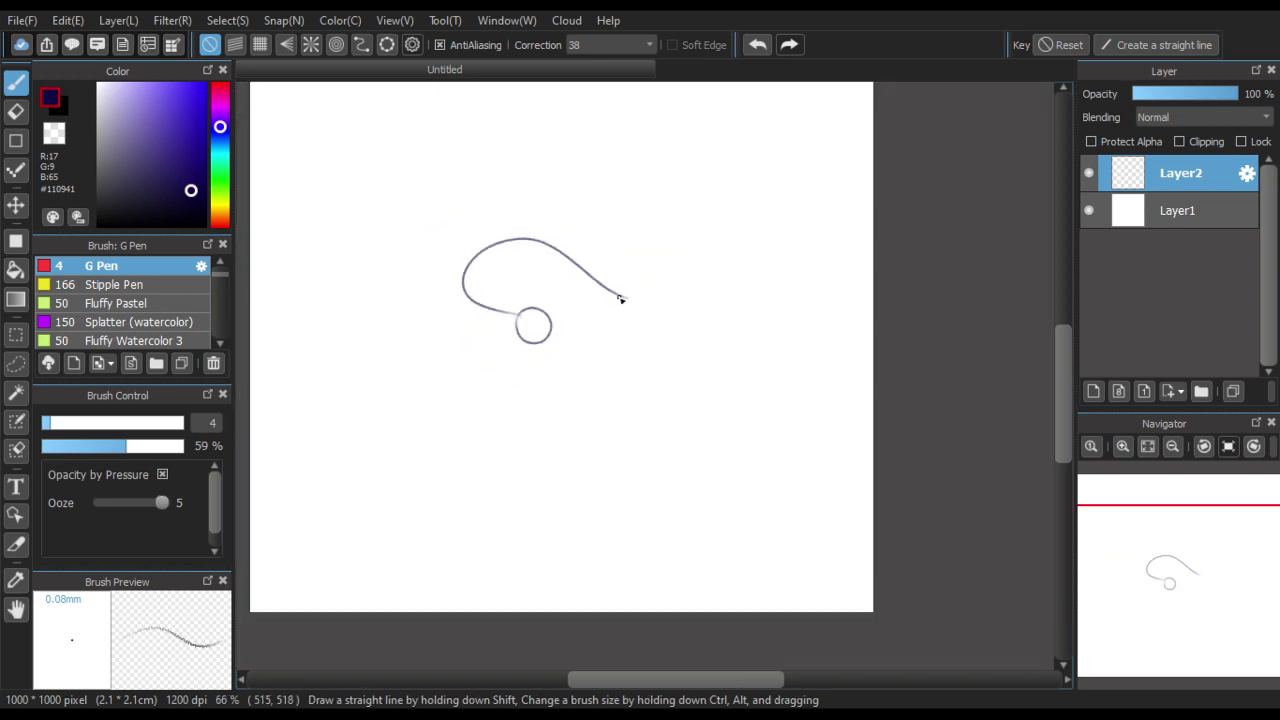
# Extend the neck line with a gently arched back curve running right from the base of the neck
pyautogui.scroll(2, 680, 290)
pyautogui.moveTo(571, 310)
pyautogui.mouseDown()
pyautogui.moveTo(688, 241)
pyautogui.moveTo(877, 237)
pyautogui.moveTo(1000, 350)
pyautogui.mouseUp()
pyautogui.click(758, 44)
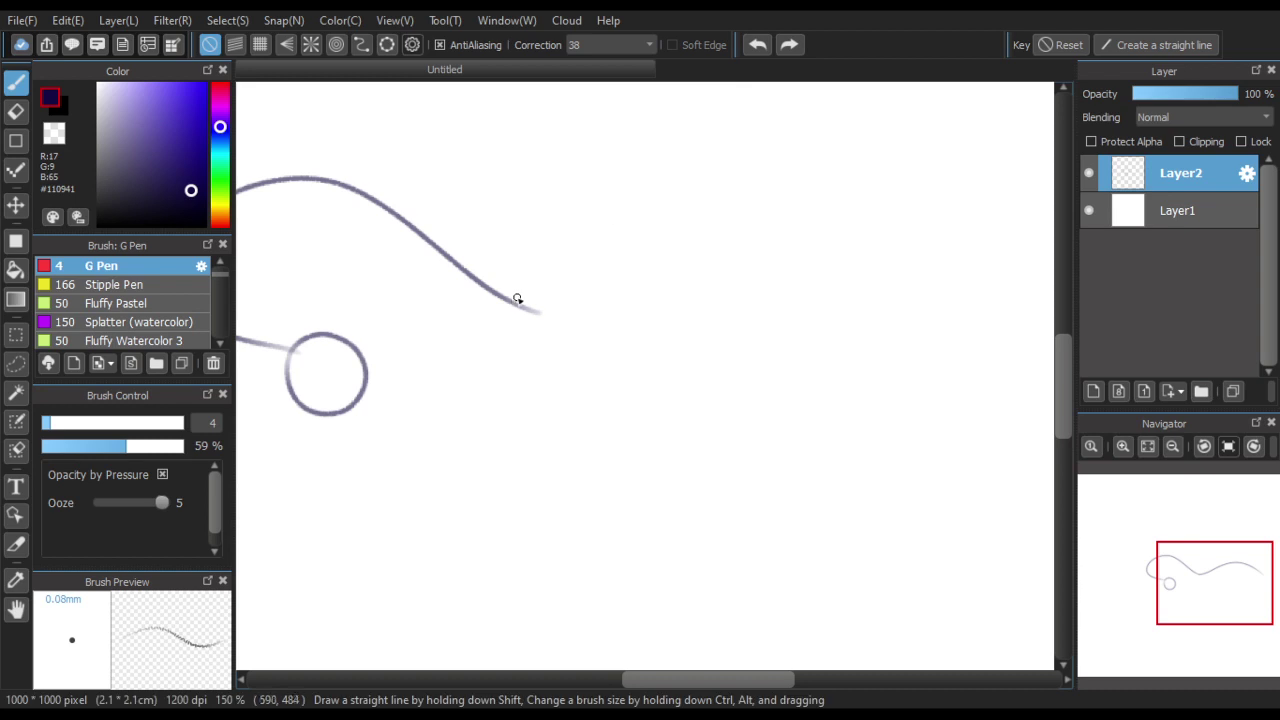
pyautogui.moveTo(528, 307)
pyautogui.mouseDown()
pyautogui.moveTo(764, 274)
pyautogui.moveTo(910, 372)
pyautogui.mouseUp()
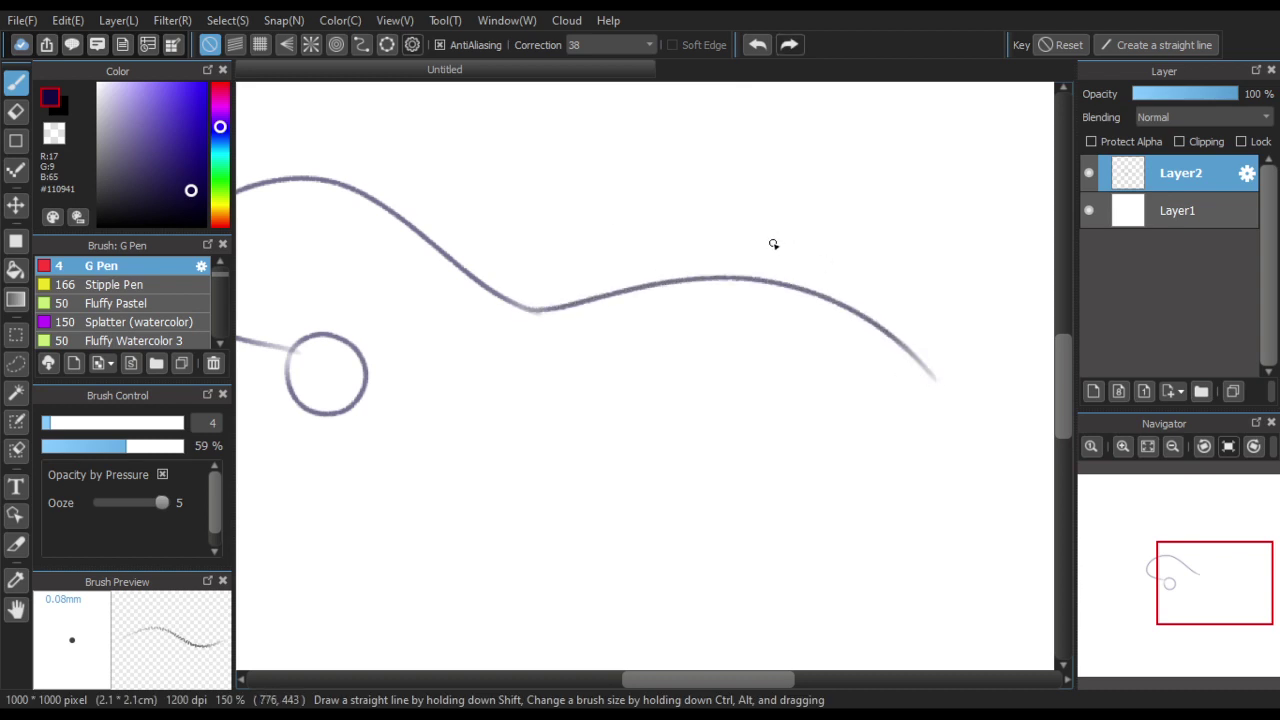
pyautogui.scroll(-2, 760, 222)
pyautogui.scroll(2, 600, 238)
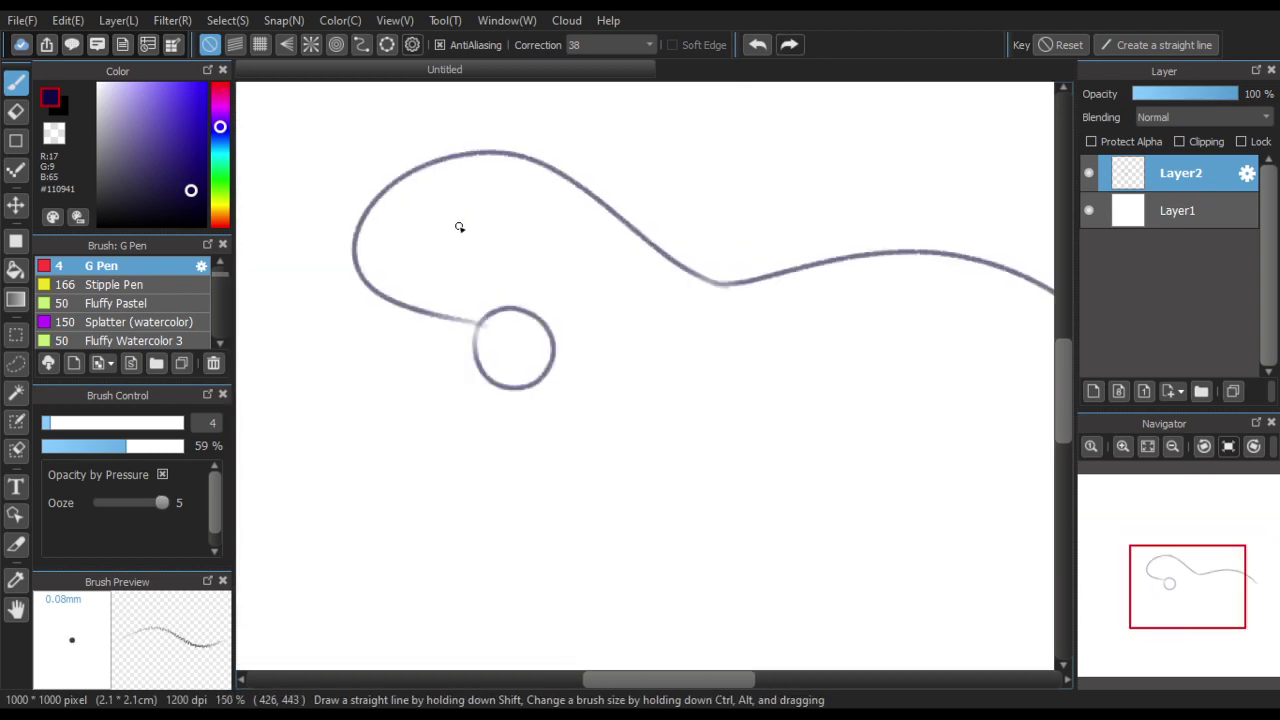
# Sketch the beak's upper edge, slanting down to the right from the side of the head circle
pyautogui.scroll(1, 447, 345)
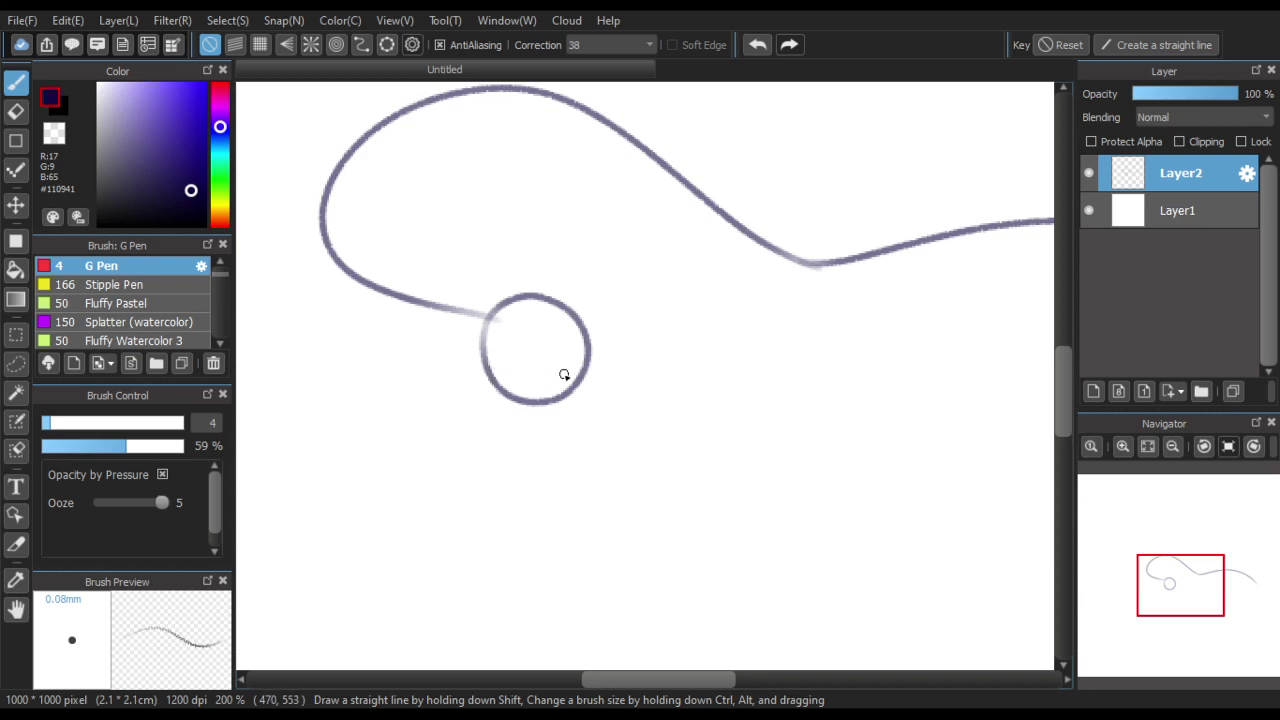
pyautogui.scroll(1, 558, 376)
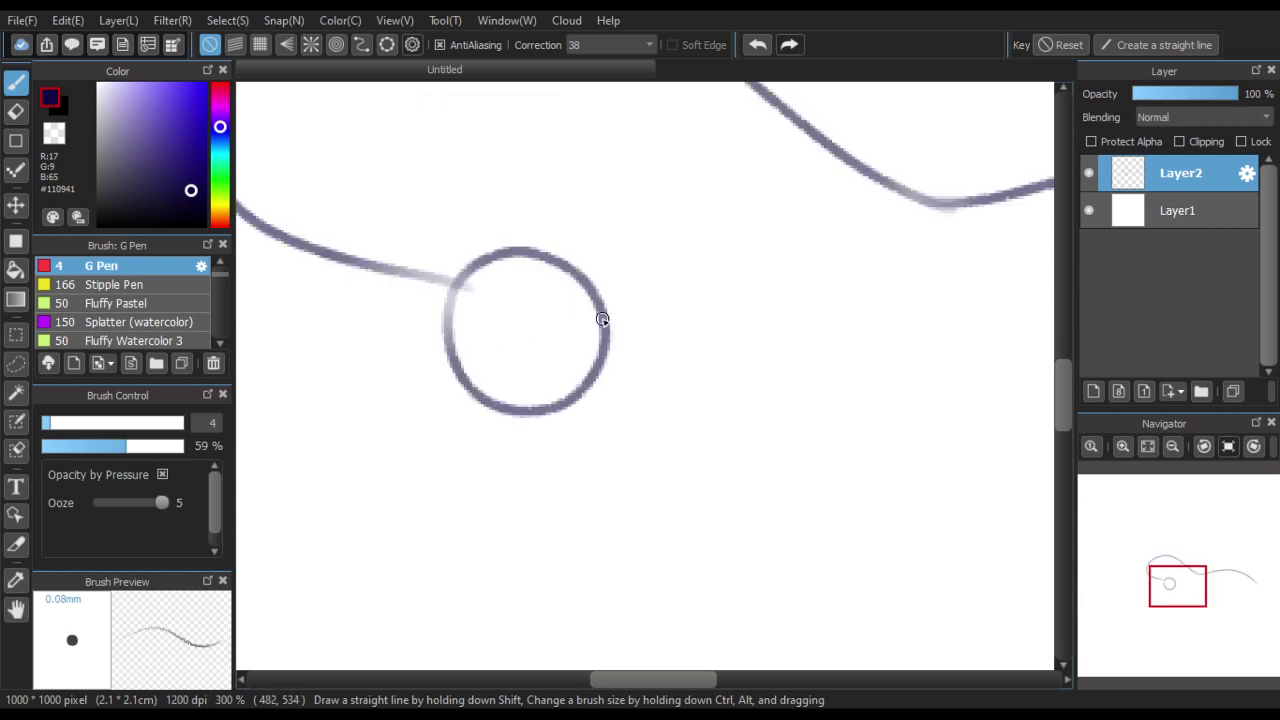
pyautogui.moveTo(602, 319); pyautogui.dragTo(668, 418)
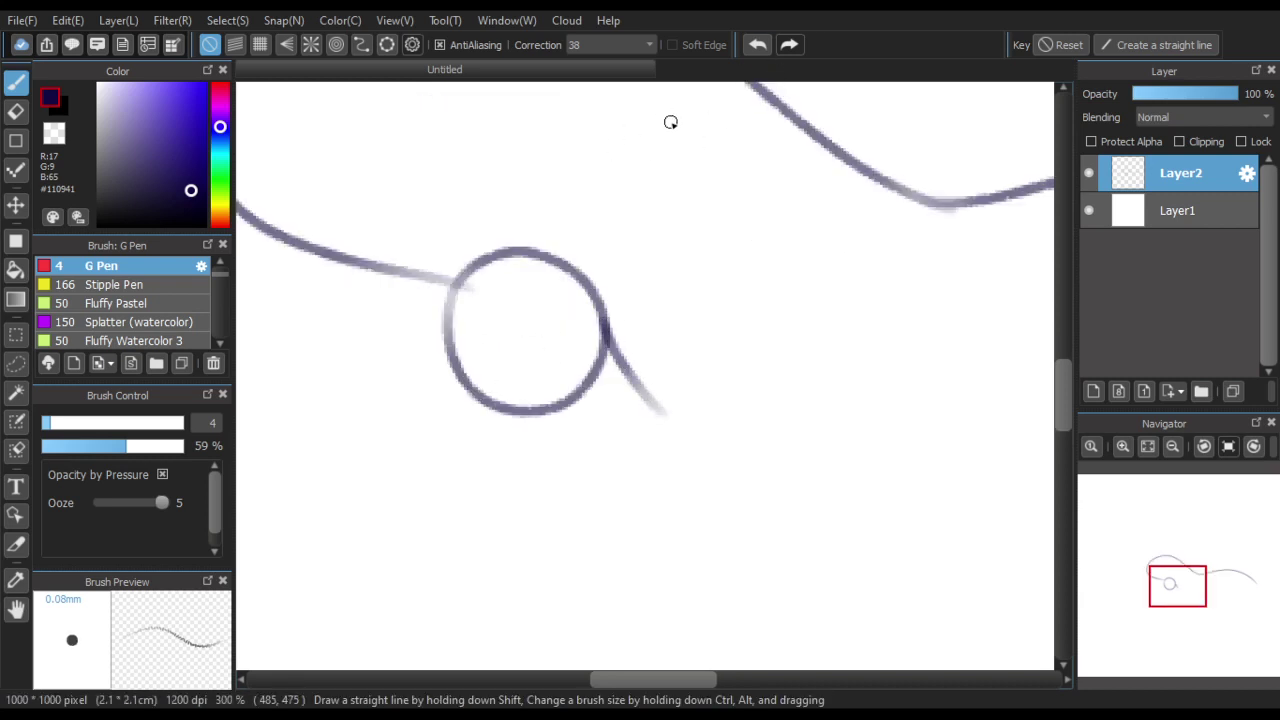
pyautogui.hotkey('ctrl', 'z')
pyautogui.moveTo(598, 294); pyautogui.dragTo(648, 350)
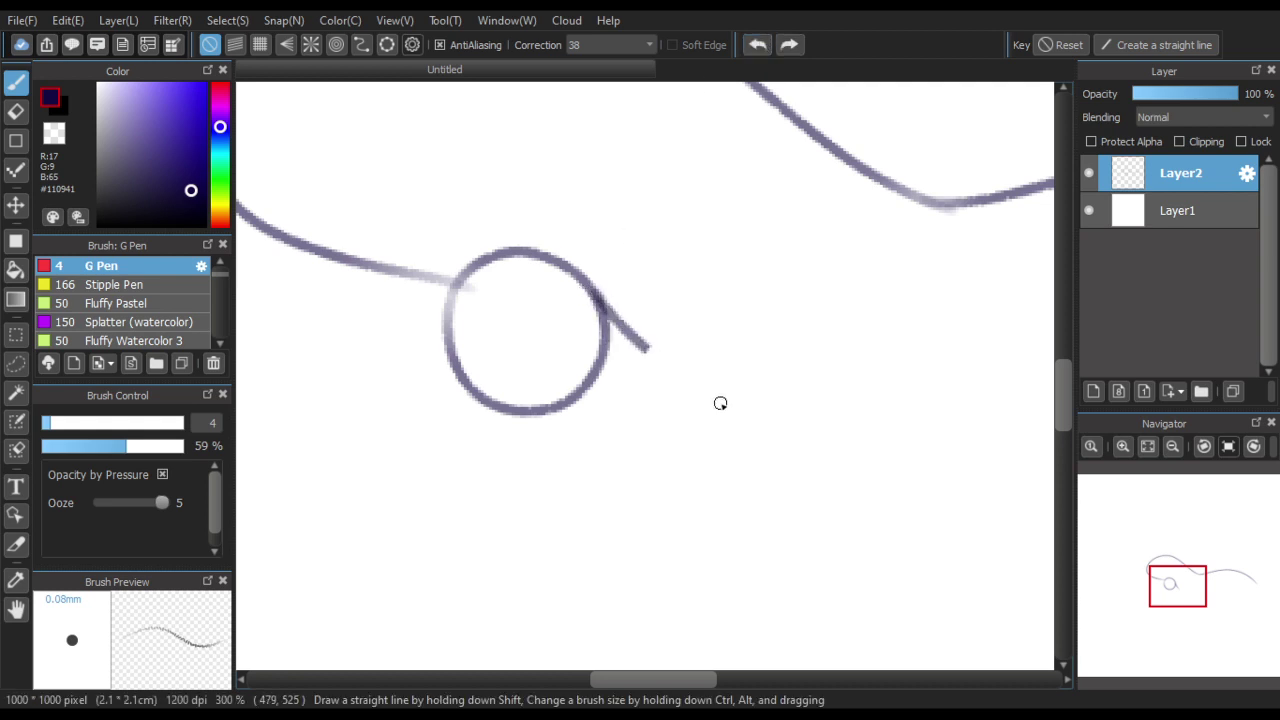
pyautogui.moveTo(720, 403)
pyautogui.mouseDown()
pyautogui.moveTo(766, 440)
pyautogui.moveTo(768, 453)
pyautogui.moveTo(758, 424)
pyautogui.moveTo(766, 462)
pyautogui.mouseUp()
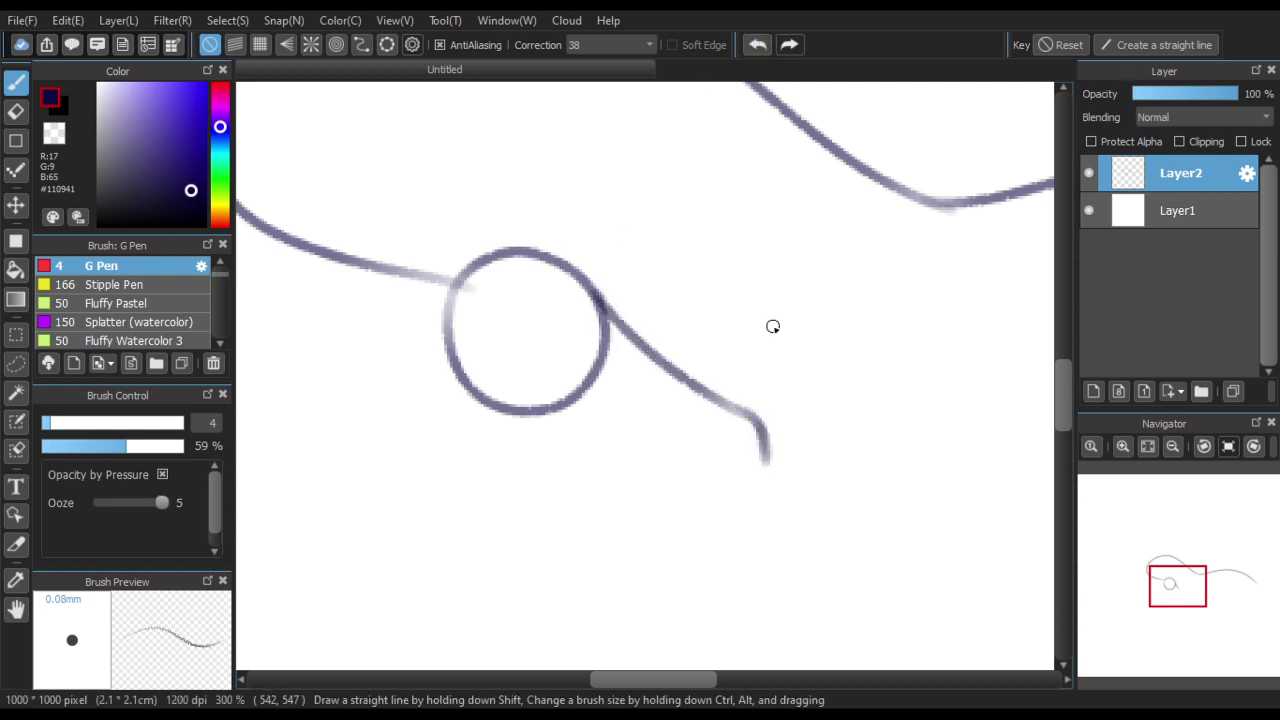
# Redraw the beak's blunt tip and sketch its straight lower edge back to the underside of the head circle
pyautogui.click(757, 44)
pyautogui.moveTo(746, 418); pyautogui.dragTo(740, 463)
pyautogui.keyDown('shift'); pyautogui.click(545, 390); pyautogui.keyUp('shift')
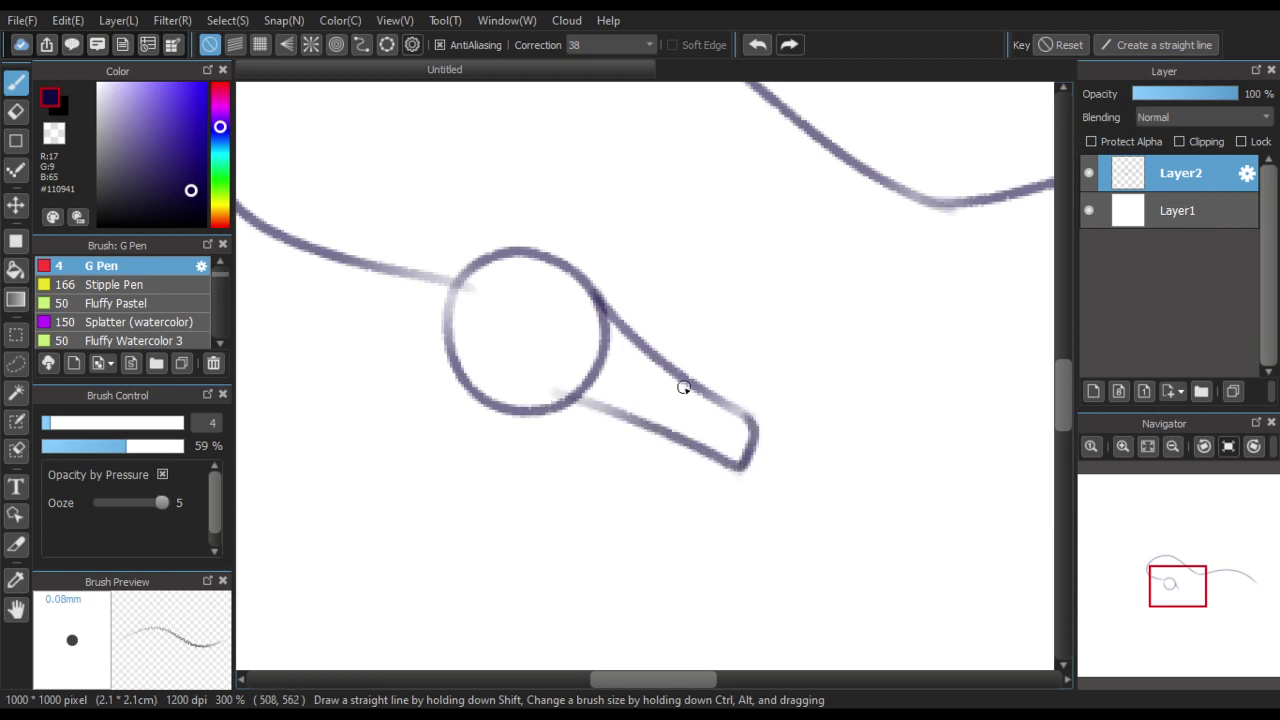
pyautogui.click(757, 44)
pyautogui.moveTo(748, 434); pyautogui.dragTo(735, 466)
pyautogui.keyDown('shift'); pyautogui.click(550, 400); pyautogui.keyUp('shift')
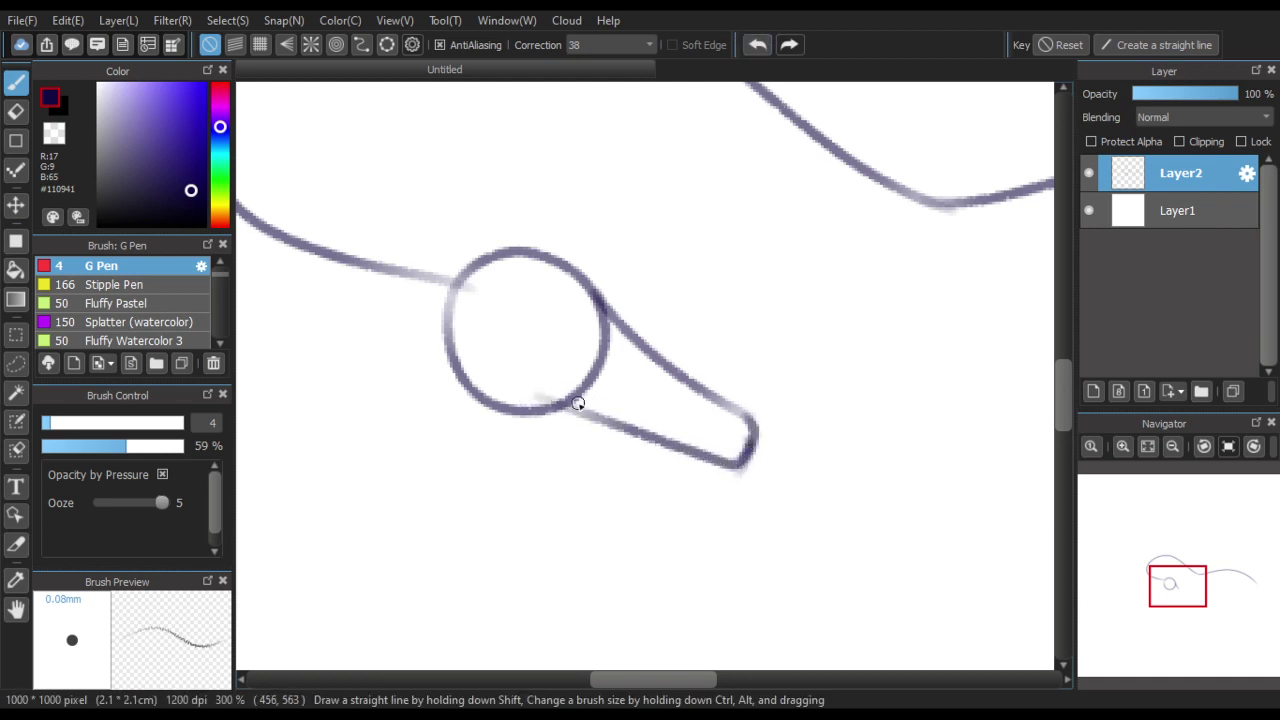
# Sketch a pointed wedge inside the head circle that joins the upper and lower edges of the beak
pyautogui.keyDown('shift'); pyautogui.click(500, 345); pyautogui.keyUp('shift')
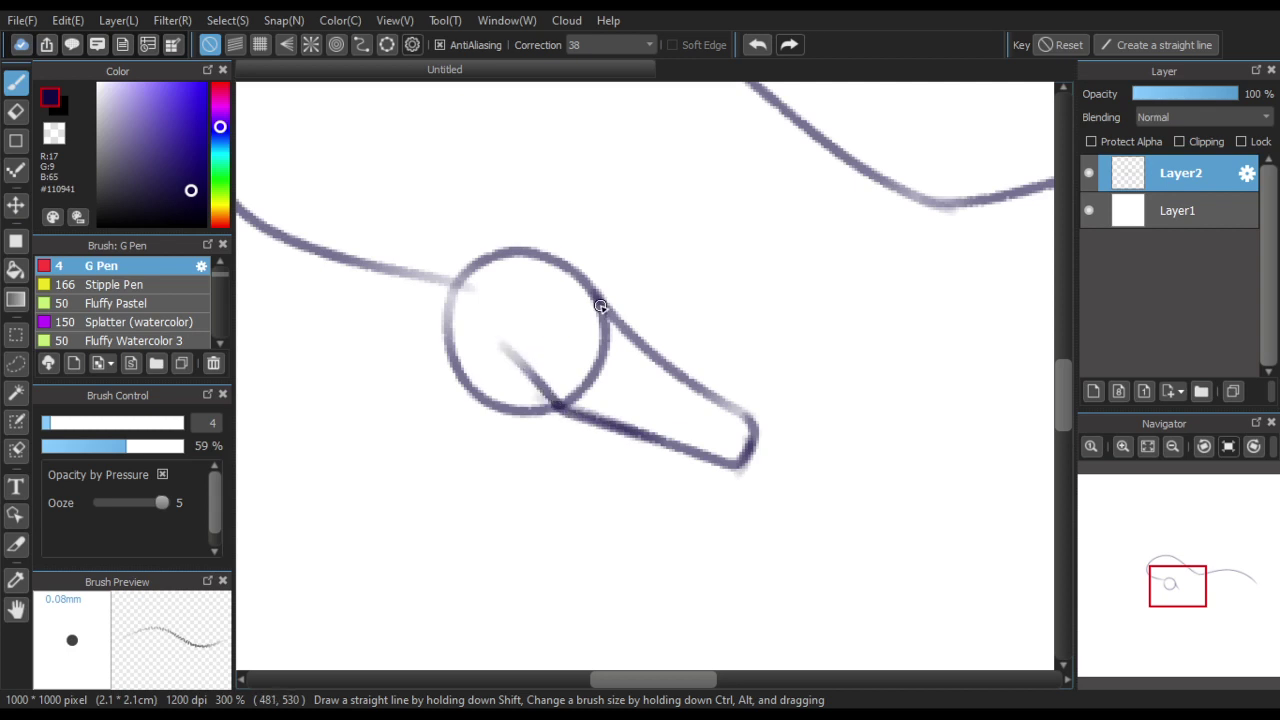
pyautogui.moveTo(601, 304)
pyautogui.mouseDown()
pyautogui.moveTo(497, 323)
pyautogui.moveTo(554, 311)
pyautogui.moveTo(522, 371)
pyautogui.moveTo(503, 337)
pyautogui.mouseUp()
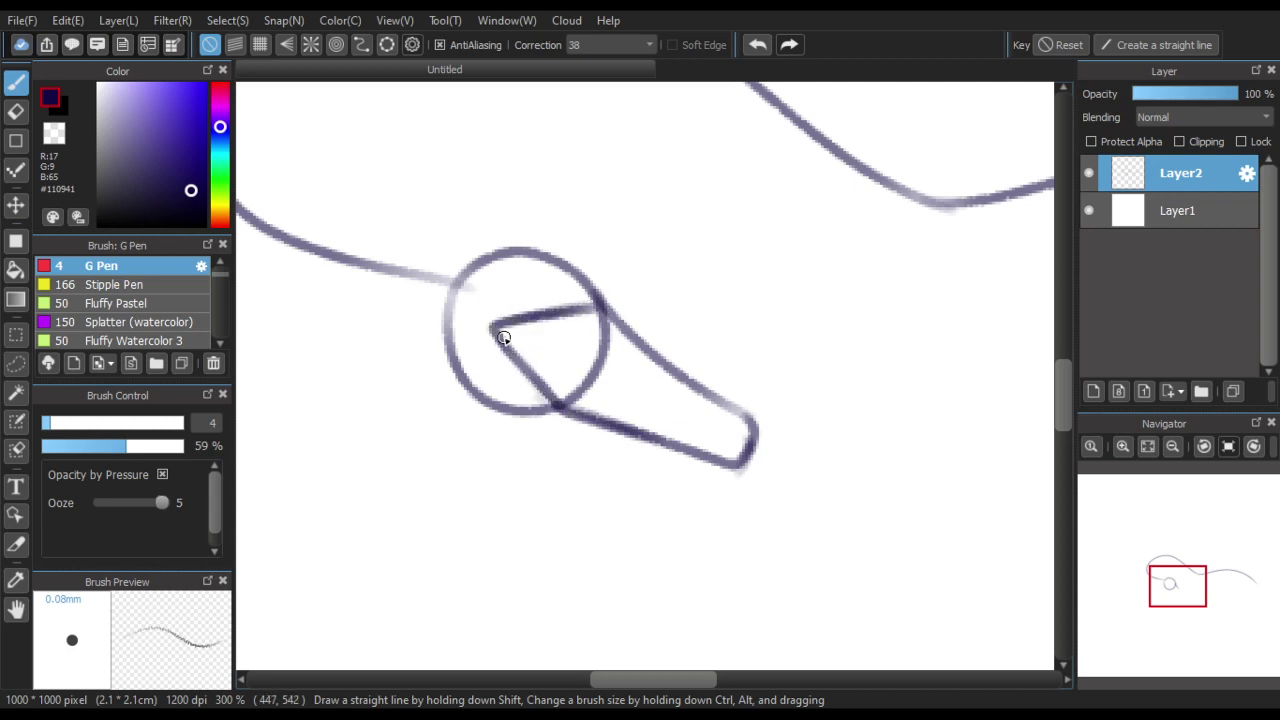
pyautogui.scroll(-2, 634, 323)
pyautogui.scroll(1, 629, 337)
pyautogui.scroll(2, 629, 337)
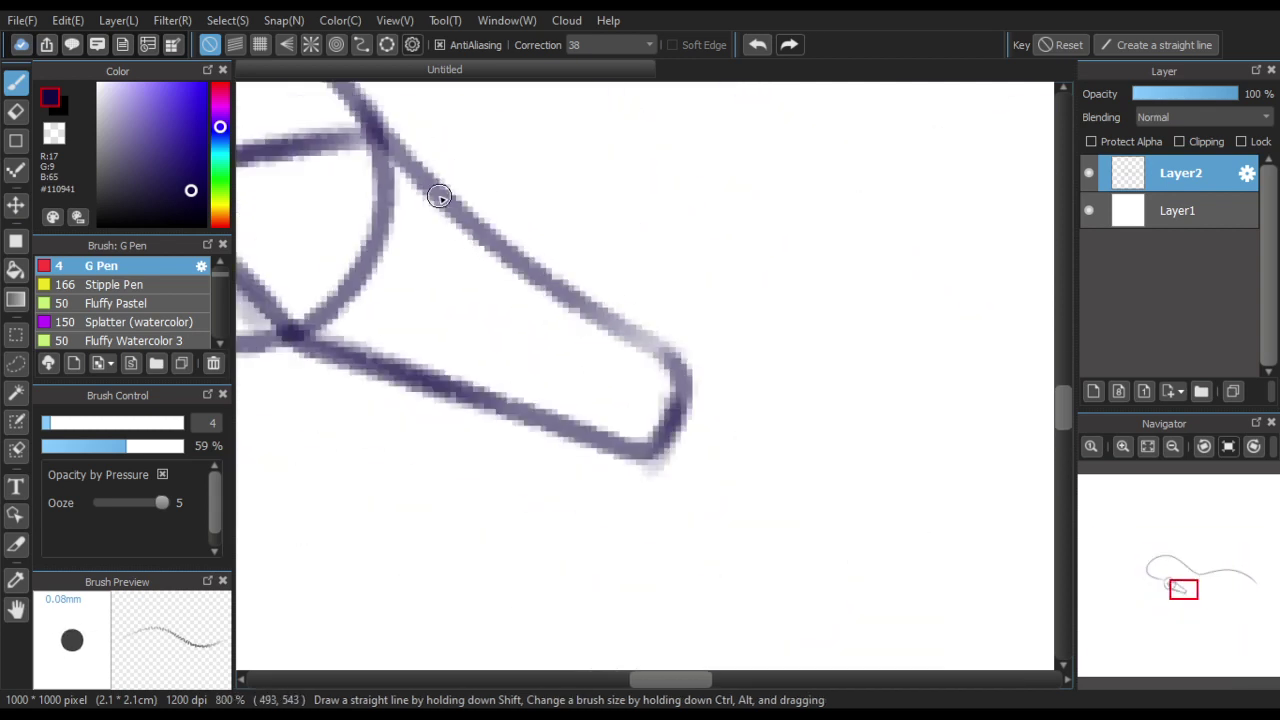
pyautogui.scroll(-3, 650, 338)
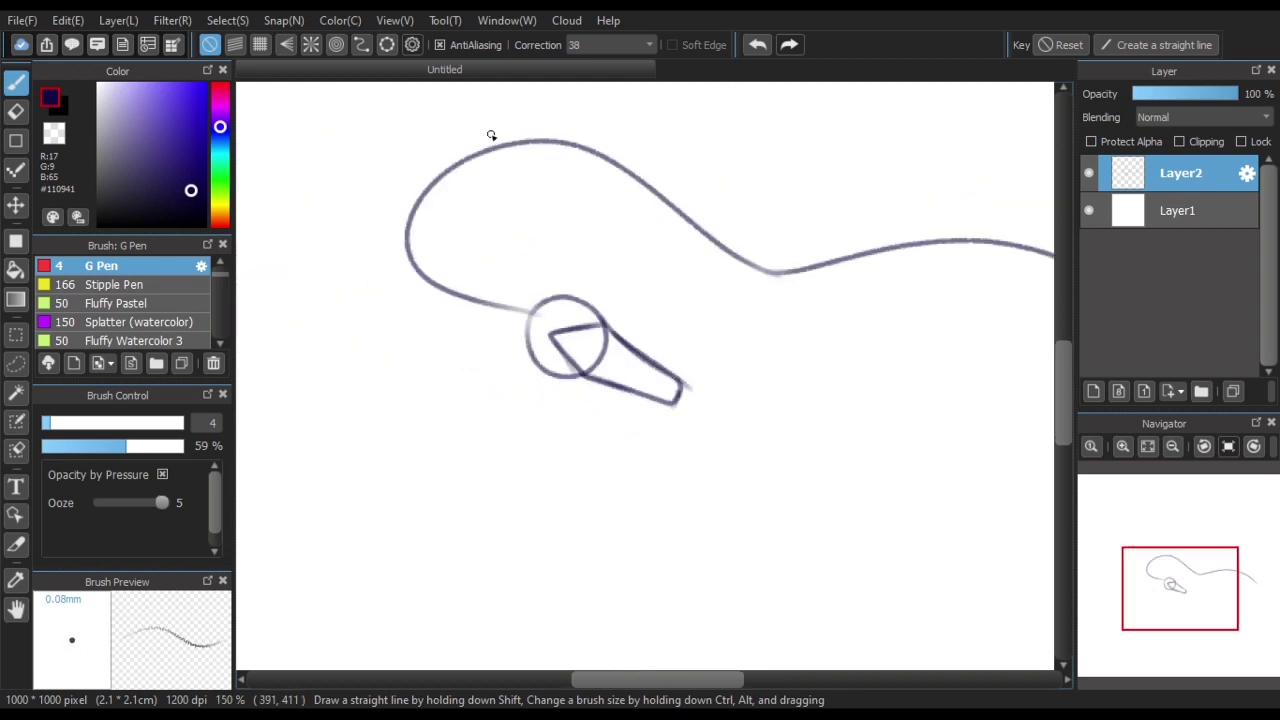
# Turn off AntiAliasing and sketch a short slanted line inside the base of the beak
pyautogui.click(450, 44)
pyautogui.scroll(1, 517, 357)
pyautogui.scroll(1, 589, 402)
pyautogui.scroll(-2, 614, 351)
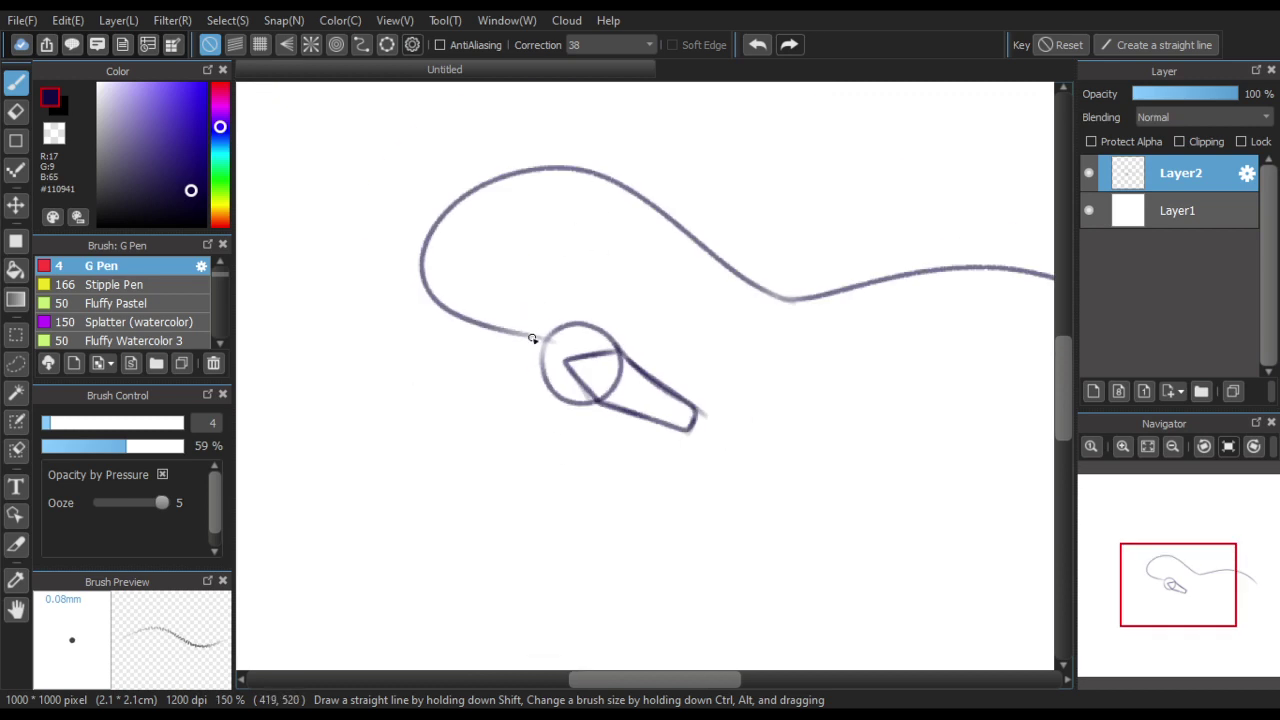
pyautogui.scroll(3, 670, 435)
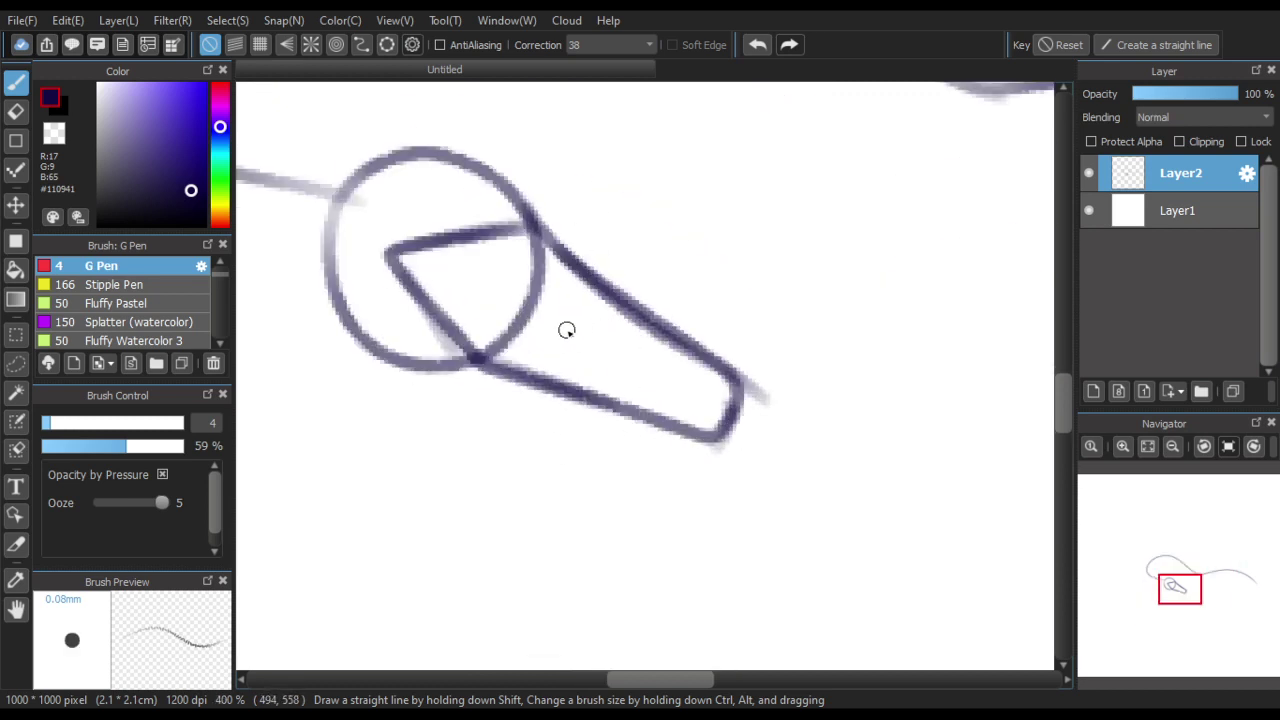
pyautogui.moveTo(500, 306)
pyautogui.mouseDown()
pyautogui.moveTo(533, 341)
pyautogui.moveTo(572, 360)
pyautogui.mouseUp()
pyautogui.scroll(-3, 461, 442)
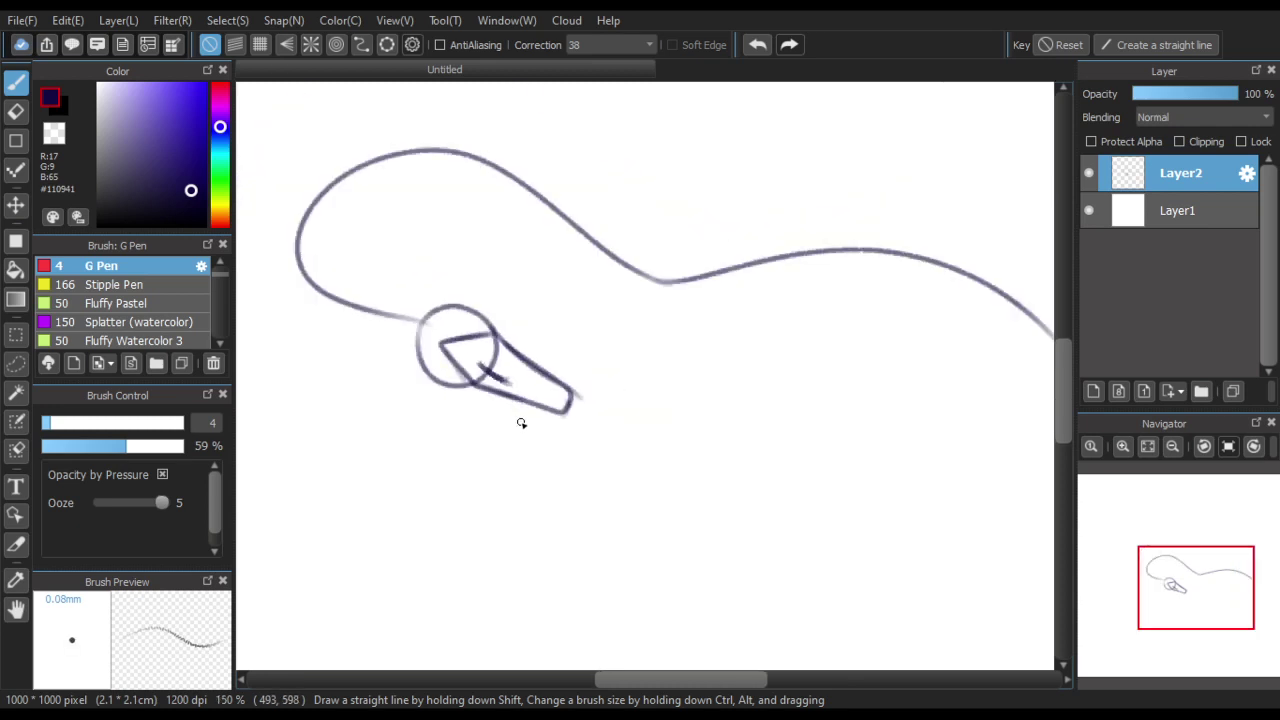
# Sketch jagged feather ruffs below and above the head, starting at the base of the beak
pyautogui.scroll(1, 350, 420)
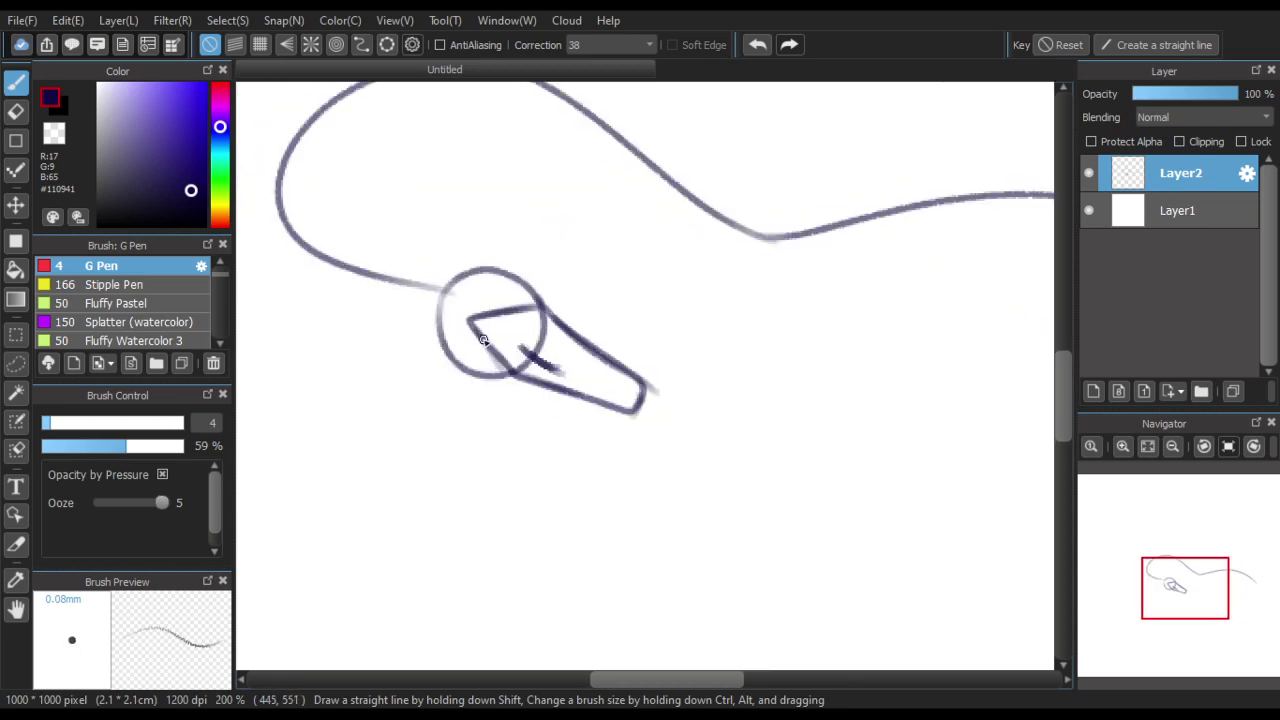
pyautogui.moveTo(520, 374)
pyautogui.mouseDown()
pyautogui.moveTo(556, 432)
pyautogui.moveTo(528, 411)
pyautogui.moveTo(528, 457)
pyautogui.moveTo(486, 418)
pyautogui.moveTo(491, 443)
pyautogui.moveTo(474, 423)
pyautogui.moveTo(451, 457)
pyautogui.moveTo(443, 409)
pyautogui.moveTo(433, 440)
pyautogui.moveTo(380, 423)
pyautogui.moveTo(391, 389)
pyautogui.moveTo(373, 362)
pyautogui.moveTo(382, 380)
pyautogui.mouseUp()
pyautogui.moveTo(560, 323)
pyautogui.mouseDown()
pyautogui.moveTo(615, 270)
pyautogui.moveTo(608, 290)
pyautogui.moveTo(584, 293)
pyautogui.moveTo(596, 291)
pyautogui.moveTo(595, 218)
pyautogui.moveTo(596, 235)
pyautogui.moveTo(534, 274)
pyautogui.moveTo(517, 270)
pyautogui.moveTo(531, 275)
pyautogui.moveTo(557, 214)
pyautogui.mouseUp()
pyautogui.moveTo(555, 216)
pyautogui.mouseDown()
pyautogui.moveTo(546, 240)
pyautogui.moveTo(525, 246)
pyautogui.mouseUp()
pyautogui.moveTo(530, 198)
pyautogui.mouseDown()
pyautogui.moveTo(516, 246)
pyautogui.moveTo(482, 246)
pyautogui.mouseUp()
# Sketch the inner neck line from the upper ruff around the bend and down to a jagged feathered end
pyautogui.moveTo(474, 199)
pyautogui.mouseDown()
pyautogui.moveTo(322, 227)
pyautogui.moveTo(341, 240)
pyautogui.moveTo(321, 201)
pyautogui.moveTo(382, 157)
pyautogui.moveTo(327, 204)
pyautogui.moveTo(366, 157)
pyautogui.moveTo(486, 154)
pyautogui.moveTo(614, 251)
pyautogui.moveTo(515, 180)
pyautogui.moveTo(591, 227)
pyautogui.moveTo(671, 309)
pyautogui.mouseUp()
pyautogui.scroll(-1, 422, 322)
pyautogui.scroll(1, 436, 252)
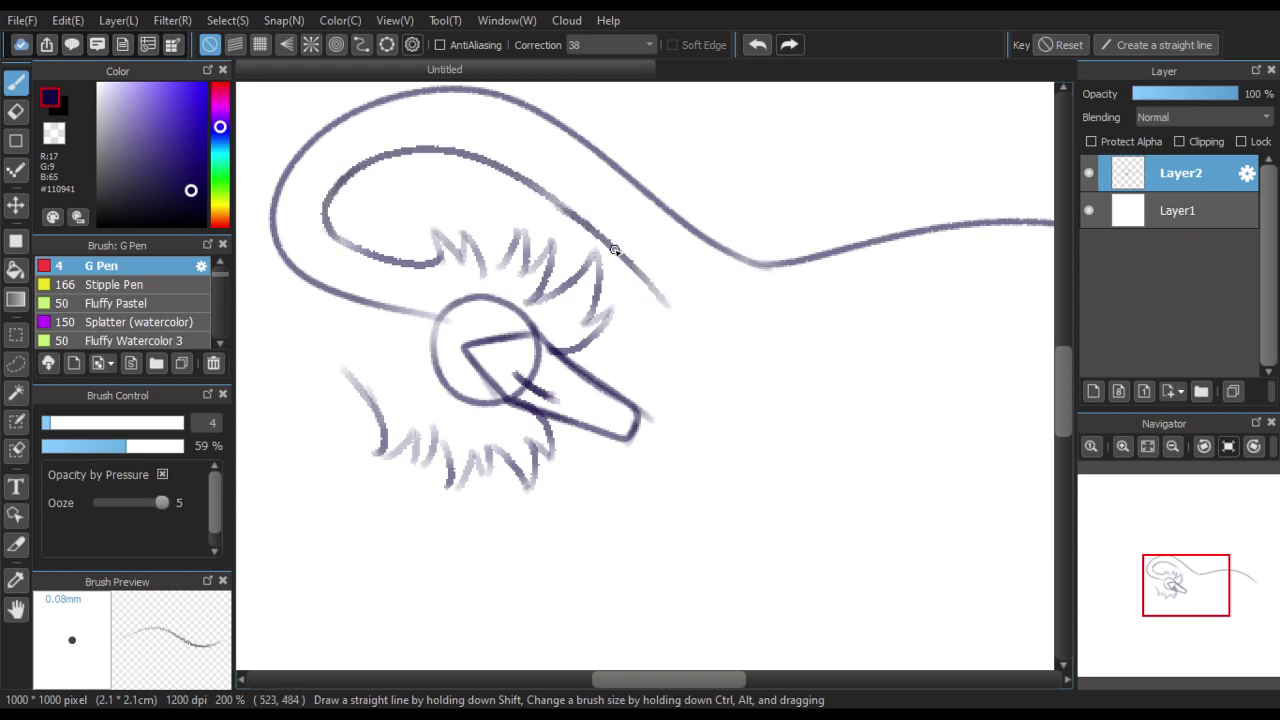
pyautogui.moveTo(614, 249)
pyautogui.mouseDown()
pyautogui.moveTo(666, 307)
pyautogui.moveTo(660, 337)
pyautogui.moveTo(680, 331)
pyautogui.moveTo(686, 366)
pyautogui.moveTo(705, 378)
pyautogui.mouseUp()
pyautogui.scroll(-4, 705, 378)
pyautogui.scroll(4, 466, 337)
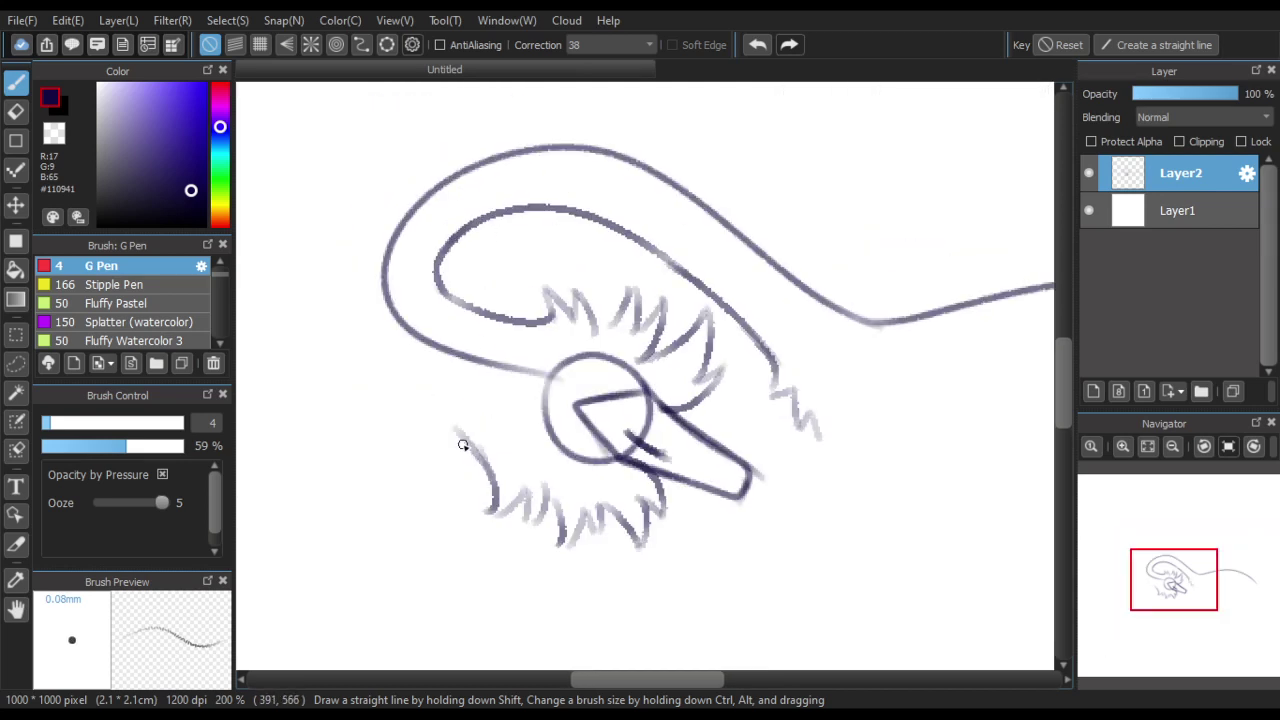
# Sketch the outer neck line from the lower ruff up around the outside of the neck's bend
pyautogui.moveTo(474, 456)
pyautogui.mouseDown()
pyautogui.moveTo(412, 395)
pyautogui.moveTo(429, 414)
pyautogui.moveTo(362, 292)
pyautogui.mouseUp()
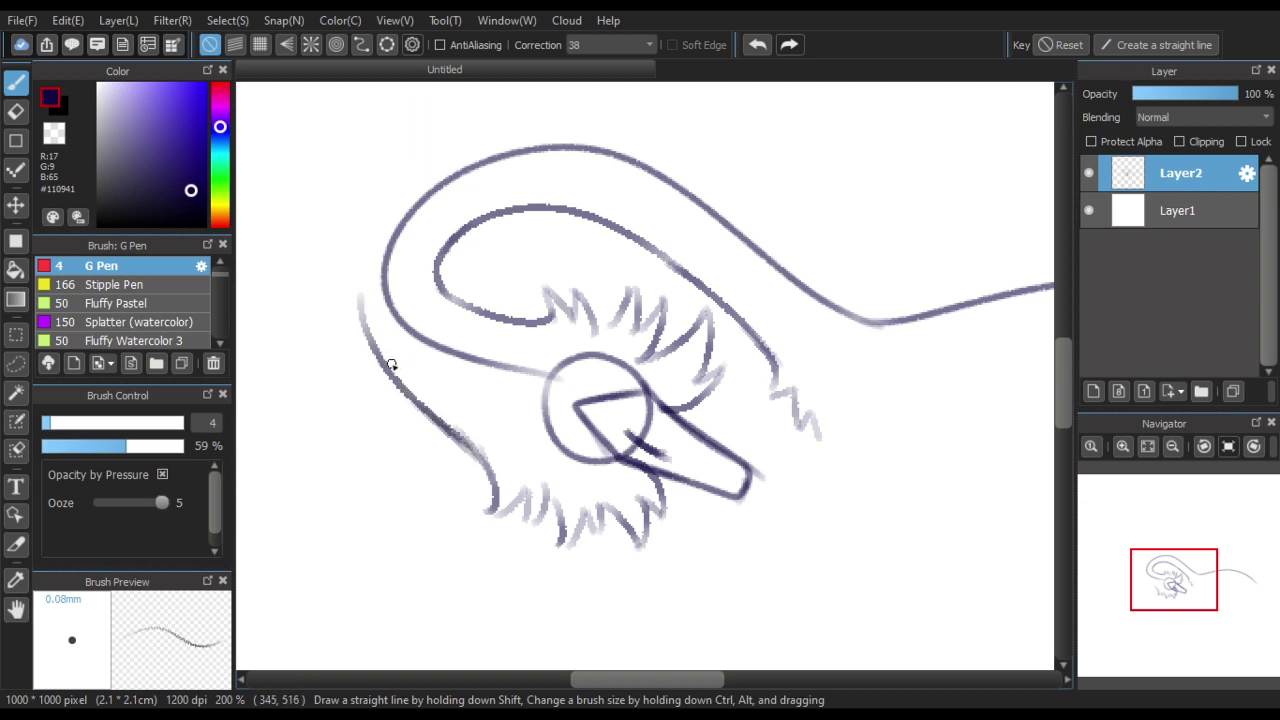
pyautogui.moveTo(364, 340); pyautogui.dragTo(373, 230)
pyautogui.moveTo(360, 292)
pyautogui.mouseDown()
pyautogui.moveTo(420, 178)
pyautogui.moveTo(500, 146)
pyautogui.mouseUp()
# Try to continue the outer neck line over the top of the bend, and undo the last two strokes
pyautogui.moveTo(421, 182)
pyautogui.mouseDown()
pyautogui.moveTo(486, 150)
pyautogui.moveTo(586, 153)
pyautogui.mouseUp()
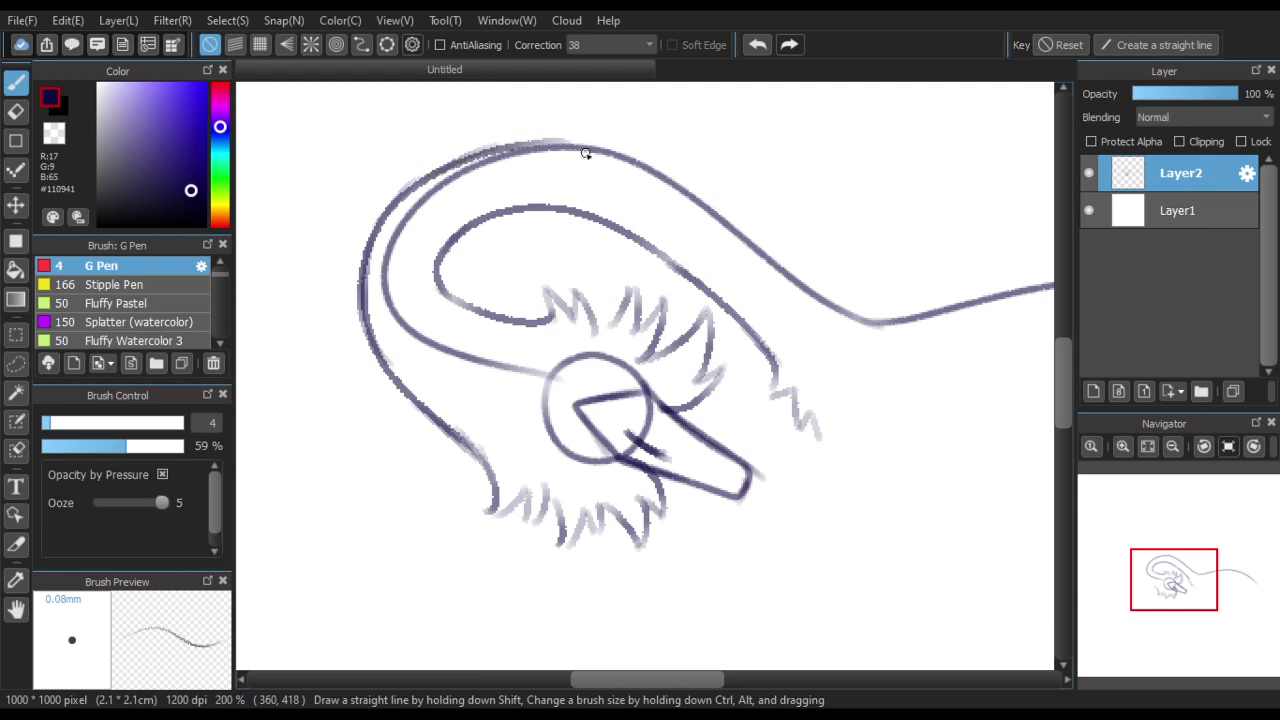
pyautogui.moveTo(486, 147); pyautogui.dragTo(600, 144)
pyautogui.scroll(-2, 403, 257)
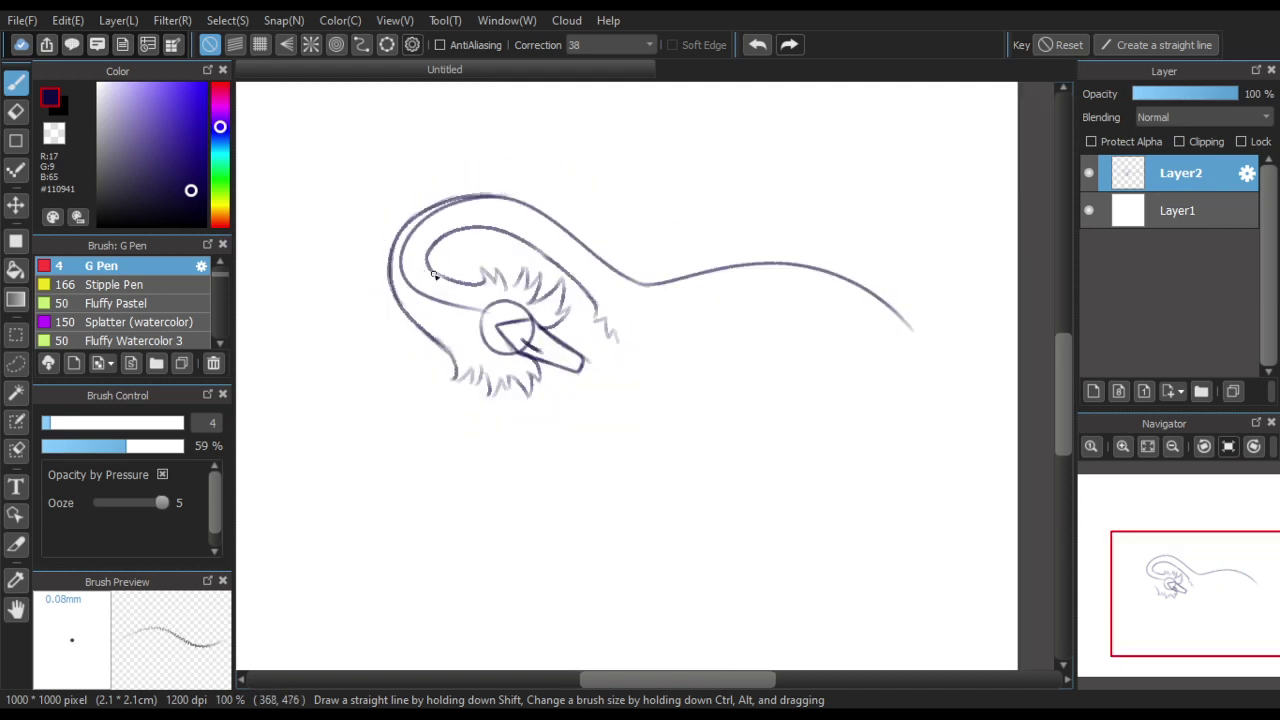
pyautogui.scroll(2, 426, 191)
pyautogui.scroll(1, 323, 174)
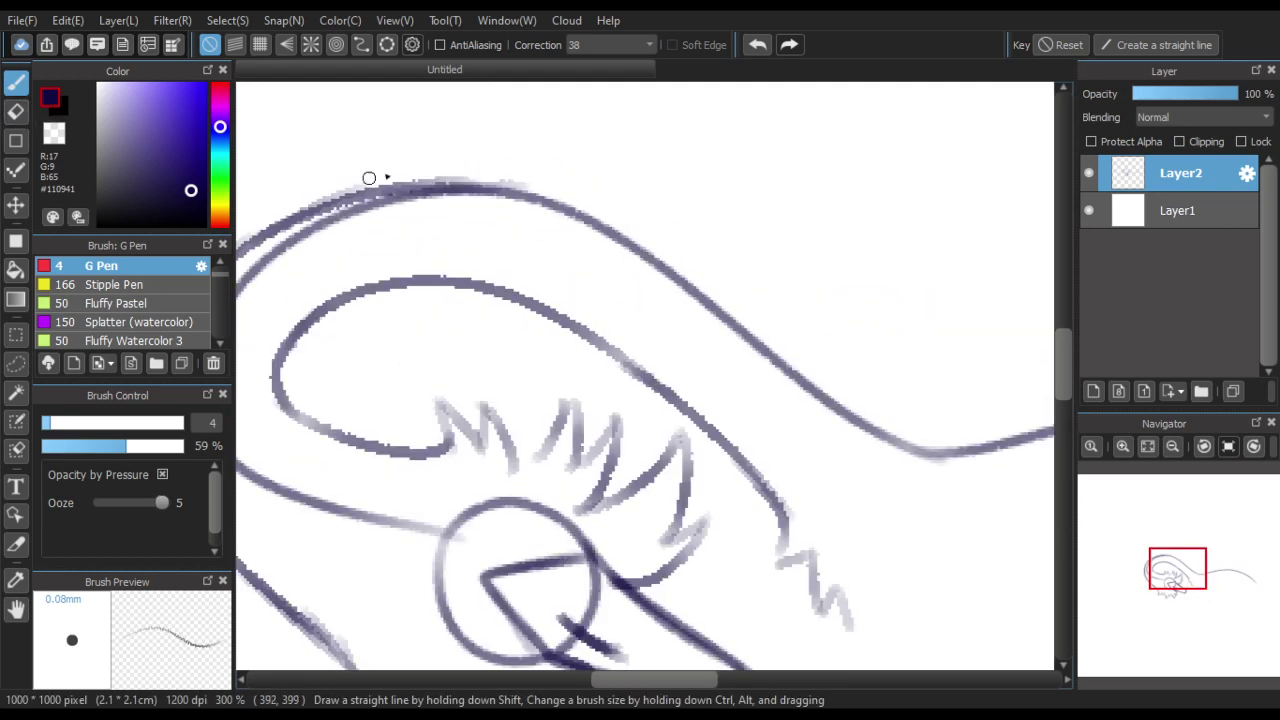
pyautogui.click(752, 51)
pyautogui.click(752, 51)
pyautogui.scroll(-2, 309, 251)
pyautogui.scroll(2, 323, 300)
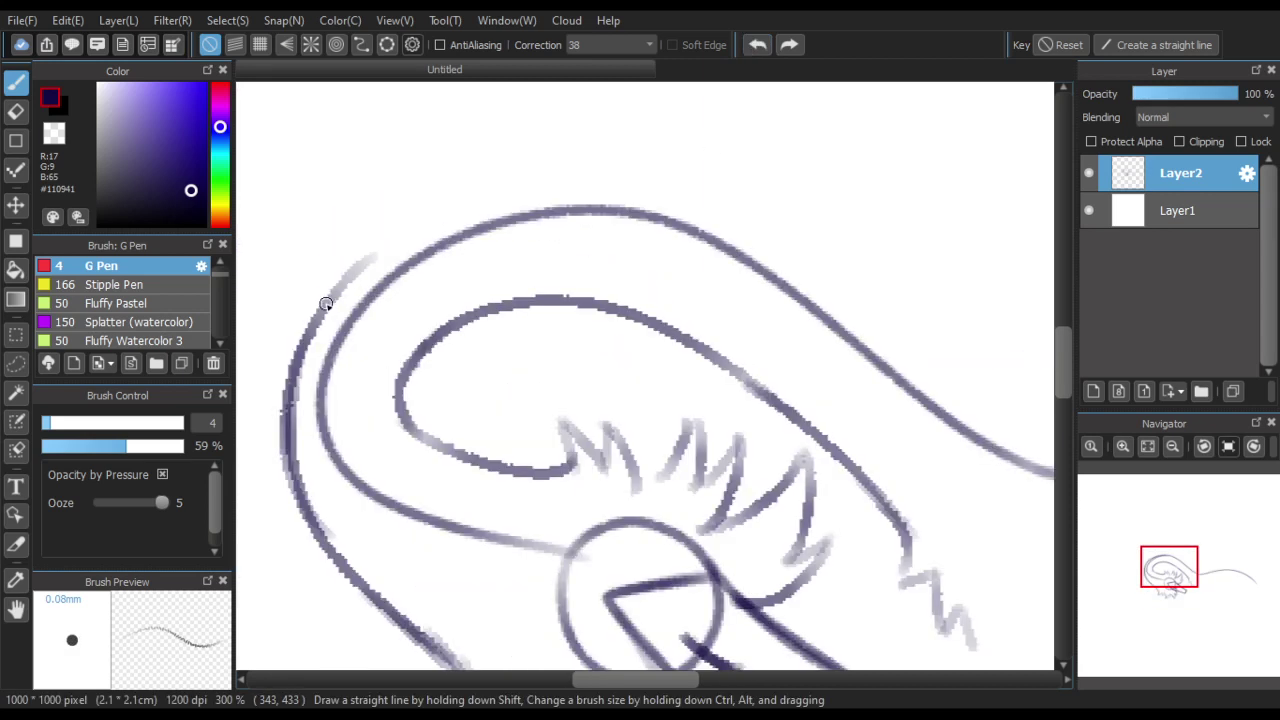
# Sketch the outer neck line over the top of the neck's bend
pyautogui.moveTo(355, 268); pyautogui.dragTo(515, 186)
pyautogui.moveTo(414, 242)
pyautogui.mouseDown()
pyautogui.moveTo(473, 198)
pyautogui.moveTo(678, 172)
pyautogui.mouseUp()
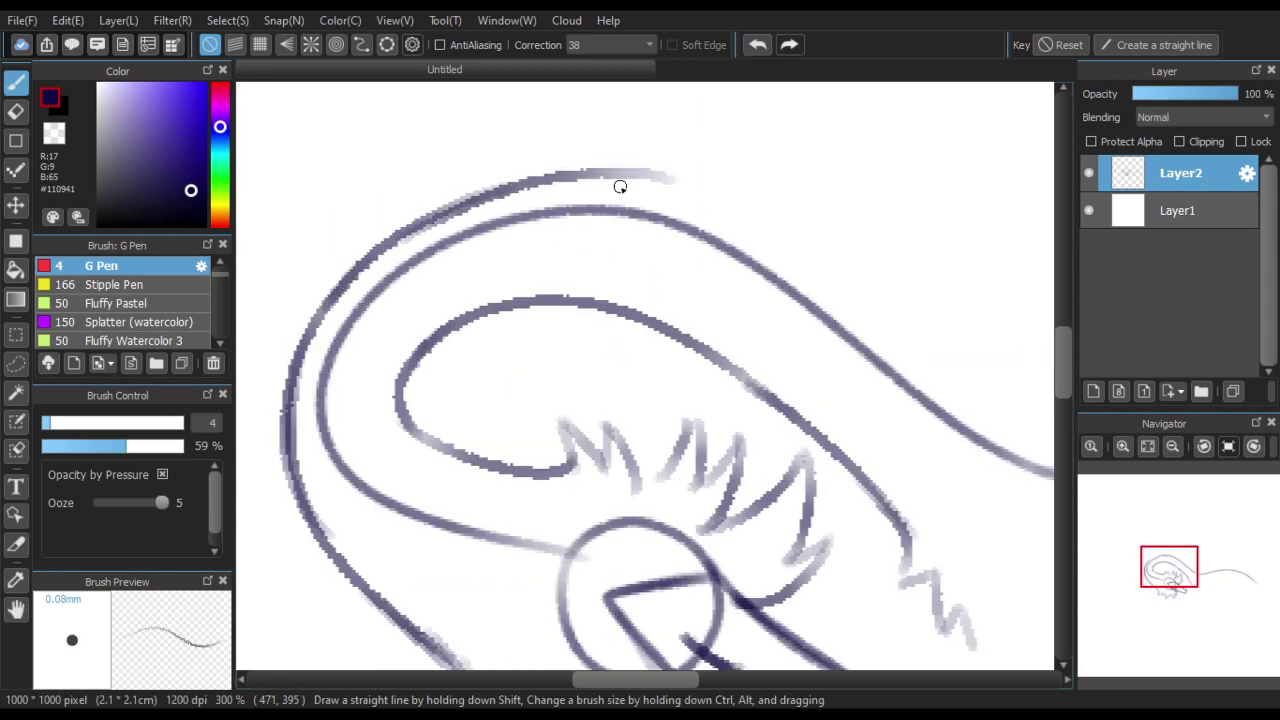
# Try to continue the outer neck line from the bend down to the back, and undo those strokes
pyautogui.moveTo(460, 207)
pyautogui.mouseDown()
pyautogui.moveTo(725, 194)
pyautogui.moveTo(864, 298)
pyautogui.mouseUp()
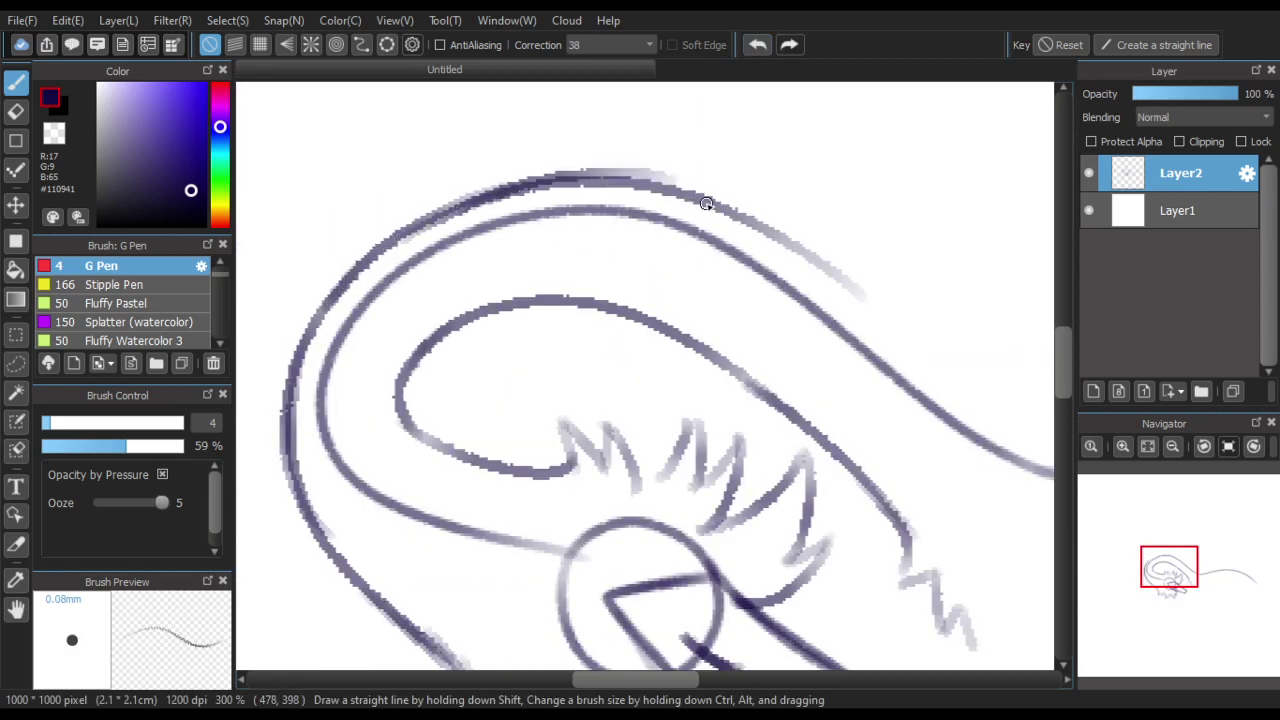
pyautogui.moveTo(706, 203); pyautogui.dragTo(866, 328)
pyautogui.moveTo(1005, 452); pyautogui.dragTo(884, 325)
pyautogui.moveTo(805, 261); pyautogui.dragTo(1108, 486)
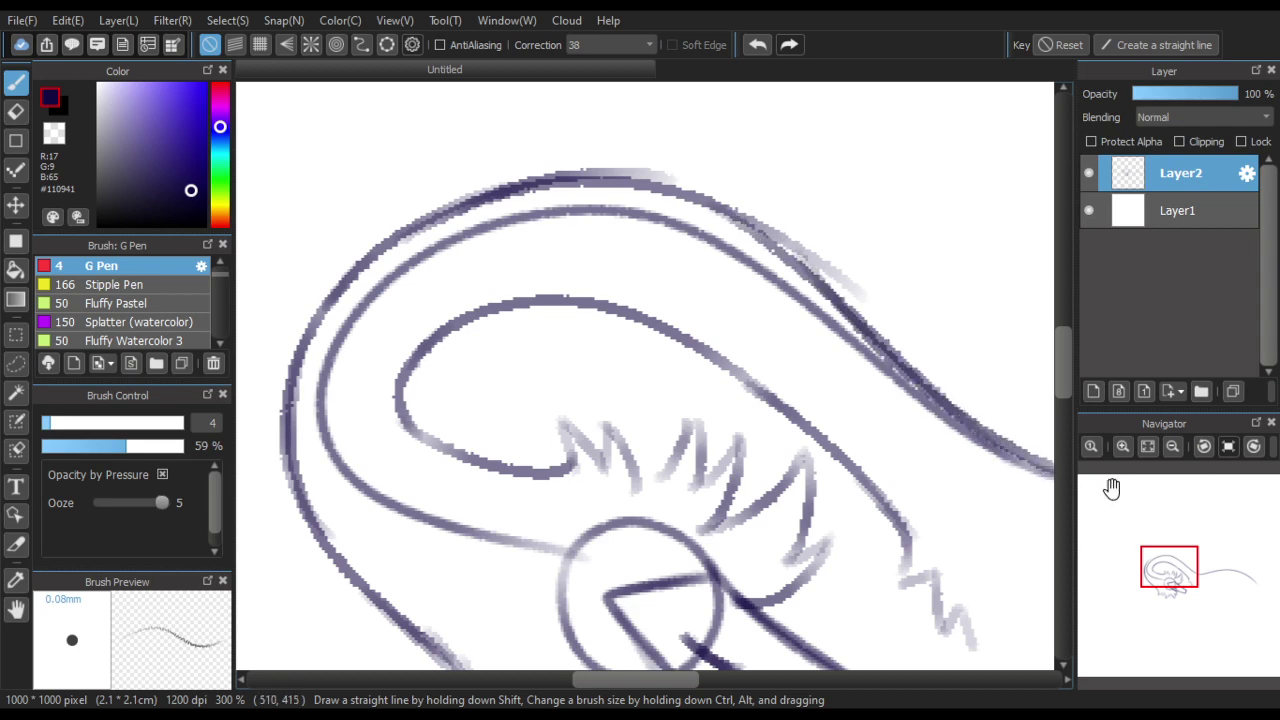
pyautogui.scroll(-2, 498, 271)
pyautogui.scroll(2, 724, 323)
pyautogui.click(757, 46)
pyautogui.click(757, 44)
pyautogui.click(757, 44)
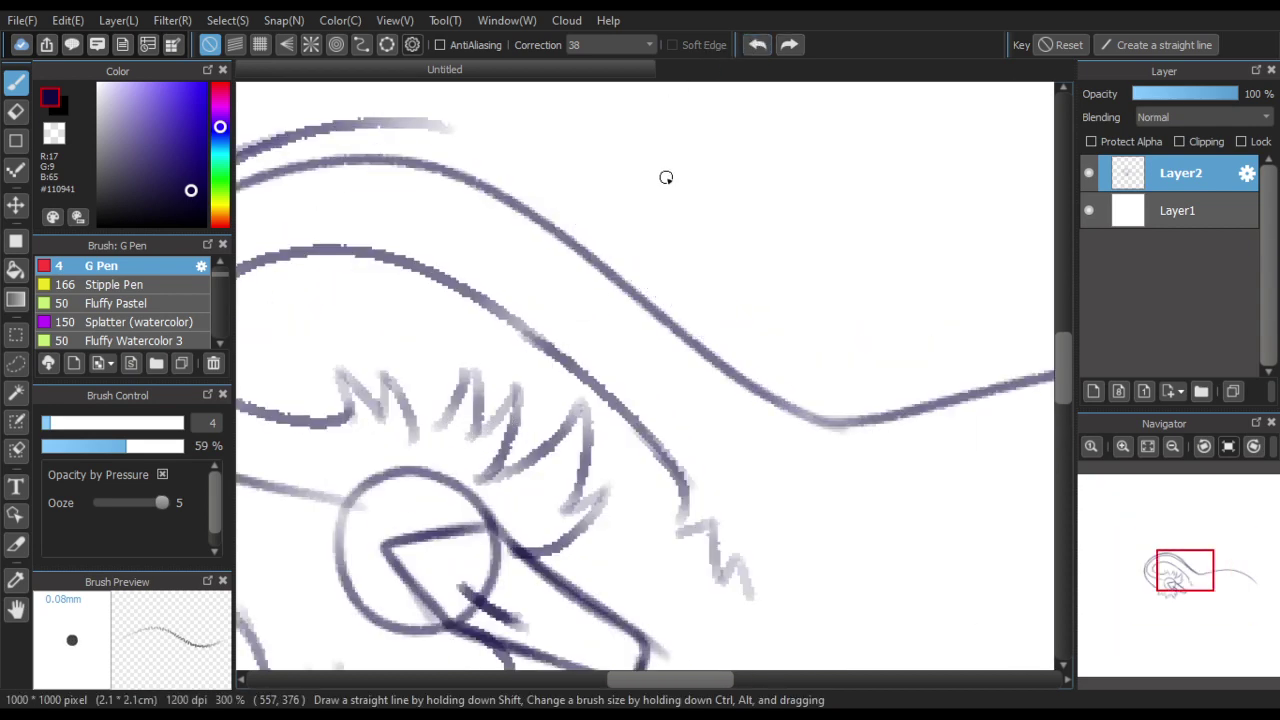
# Sketch the outer neck line from the top of the bend down to the back line, and reinforce it over the bend
pyautogui.moveTo(329, 129)
pyautogui.mouseDown()
pyautogui.moveTo(634, 250)
pyautogui.moveTo(848, 421)
pyautogui.moveTo(915, 428)
pyautogui.mouseUp()
pyautogui.moveTo(780, 364)
pyautogui.mouseDown()
pyautogui.moveTo(823, 406)
pyautogui.moveTo(944, 402)
pyautogui.mouseUp()
pyautogui.scroll(-3, 658, 405)
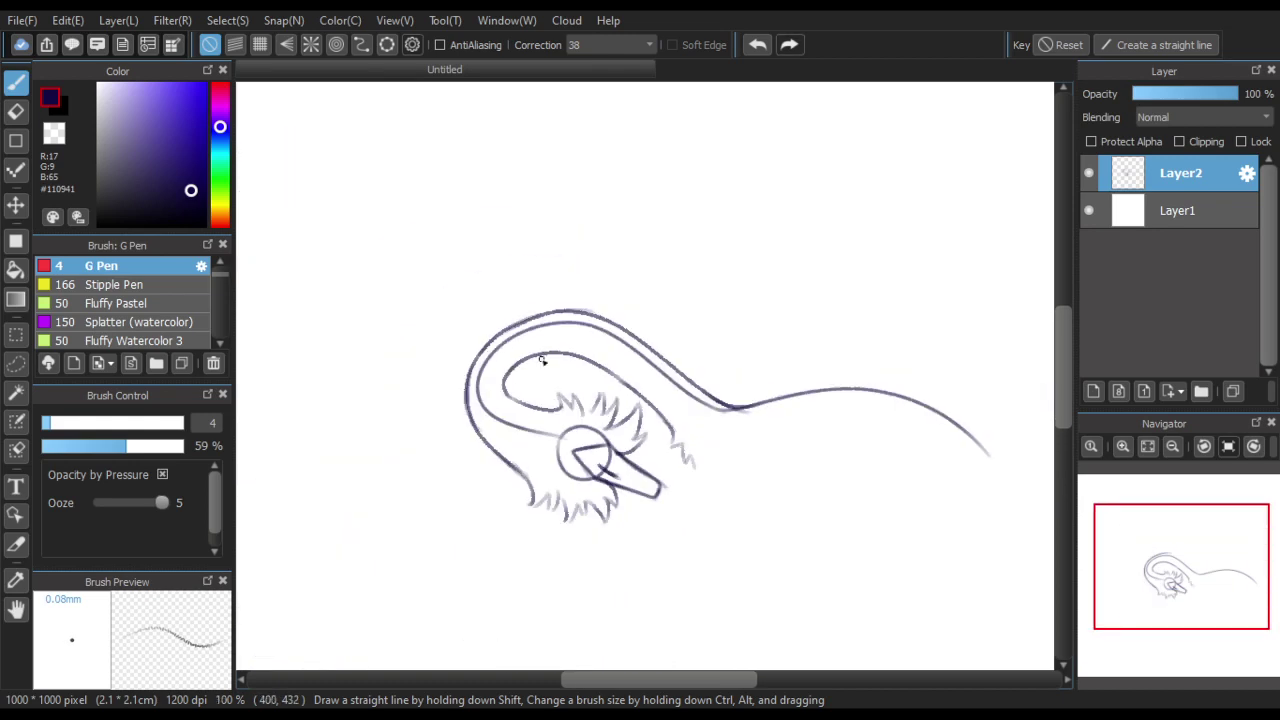
pyautogui.scroll(1, 714, 470)
pyautogui.scroll(3, 306, 252)
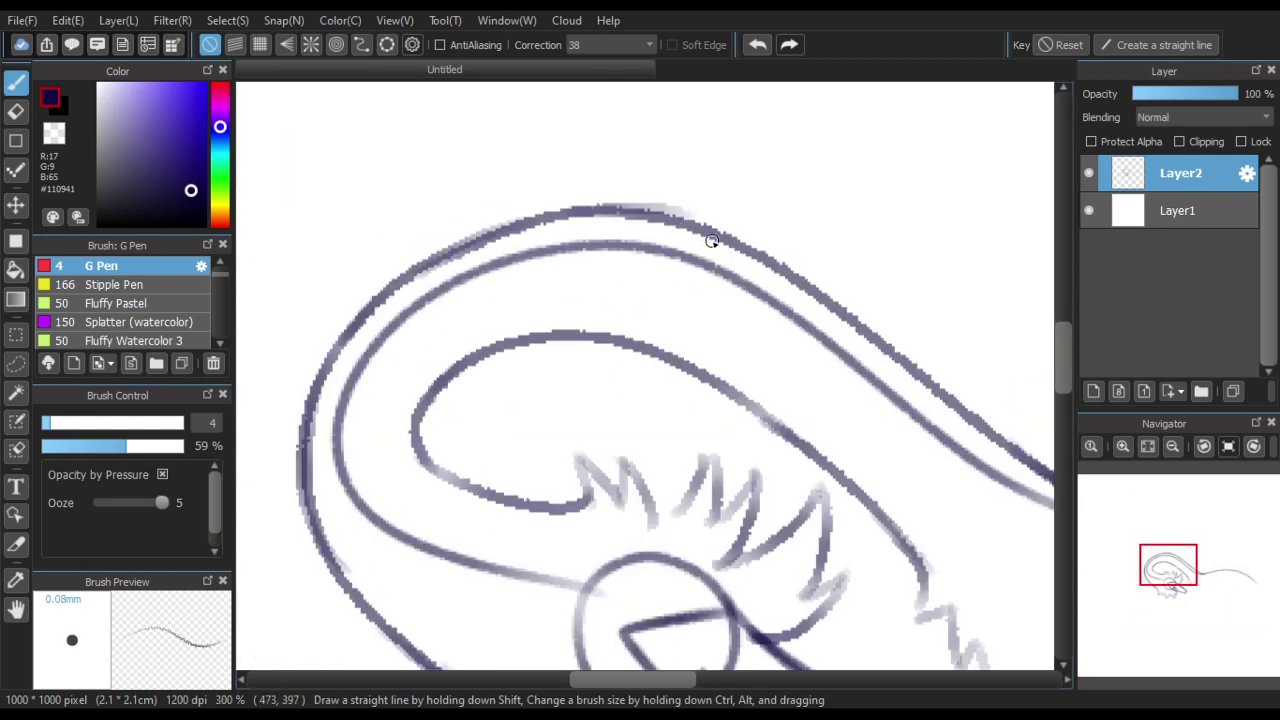
pyautogui.moveTo(700, 234)
pyautogui.mouseDown()
pyautogui.moveTo(525, 220)
pyautogui.moveTo(445, 253)
pyautogui.mouseUp()
pyautogui.scroll(-4, 445, 253)
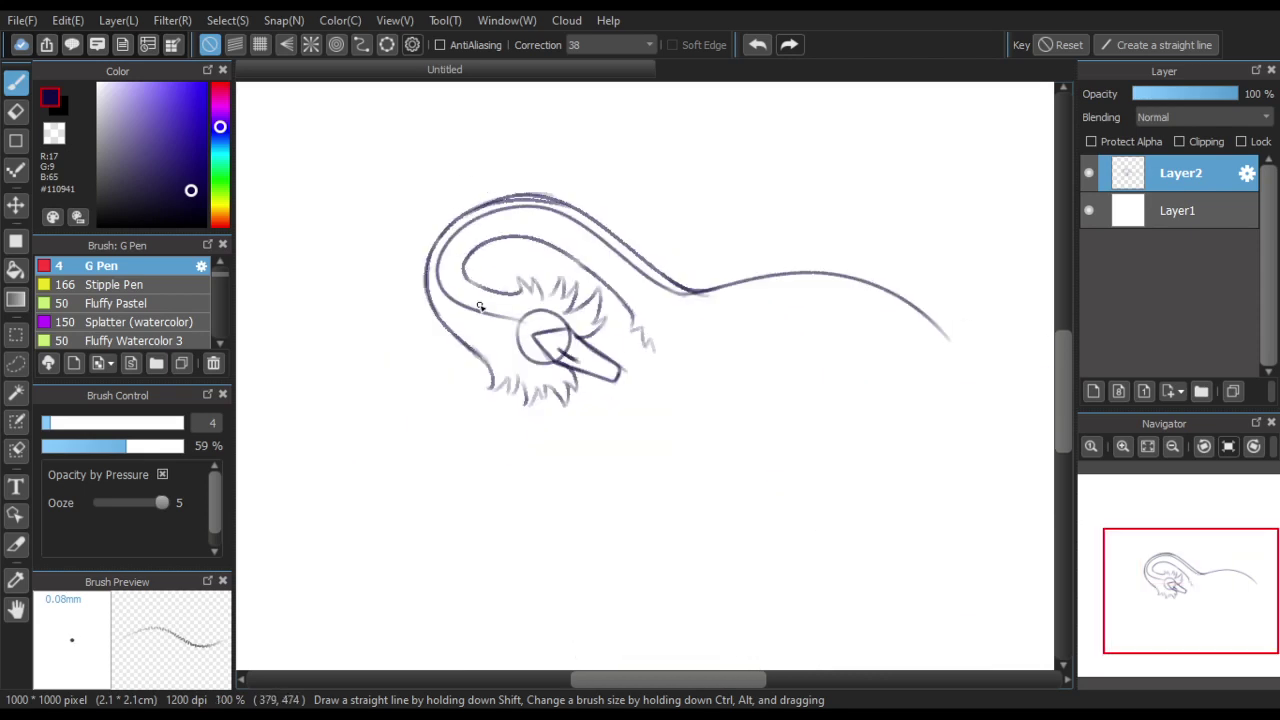
# Sketch a jagged feather edge from the base of the neck along the belly to the rear end of the back line
pyautogui.scroll(2, 788, 372)
pyautogui.scroll(1, 573, 341)
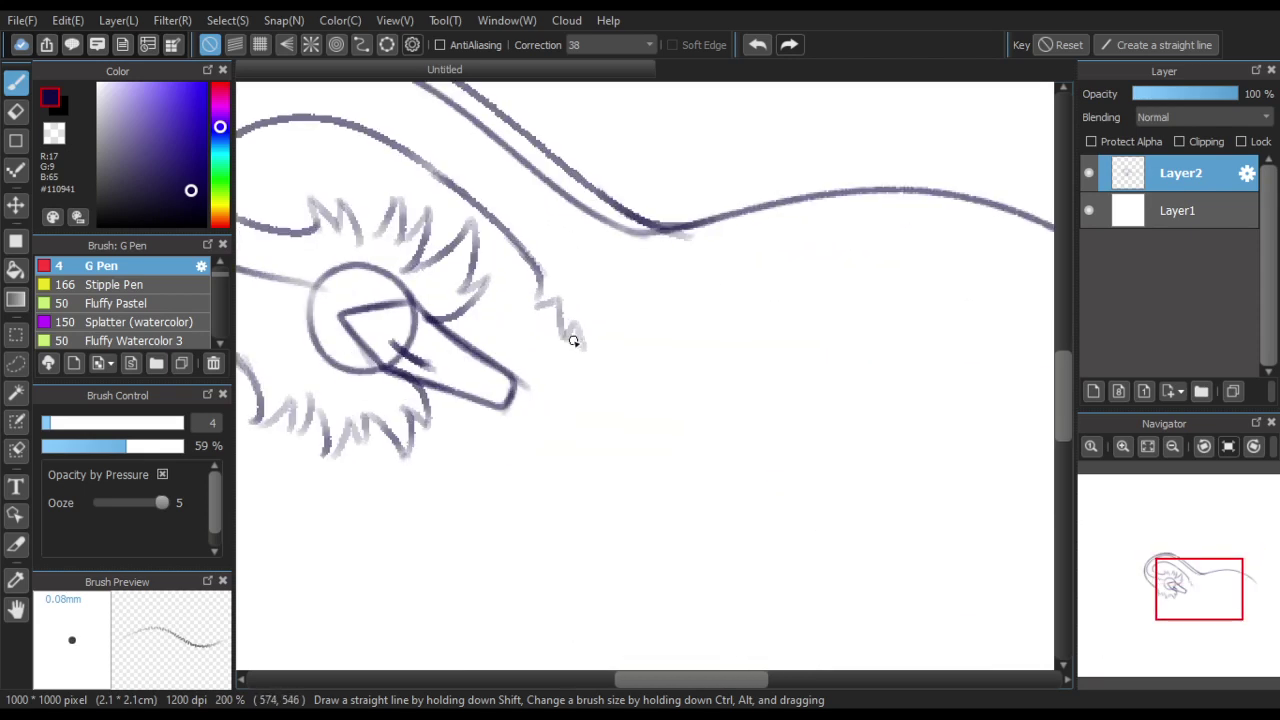
pyautogui.moveTo(586, 358)
pyautogui.mouseDown()
pyautogui.moveTo(578, 396)
pyautogui.moveTo(601, 371)
pyautogui.moveTo(587, 432)
pyautogui.moveTo(615, 406)
pyautogui.moveTo(600, 353)
pyautogui.moveTo(586, 453)
pyautogui.moveTo(617, 408)
pyautogui.moveTo(628, 456)
pyautogui.moveTo(649, 400)
pyautogui.mouseUp()
pyautogui.scroll(-2, 586, 362)
pyautogui.scroll(2, 636, 348)
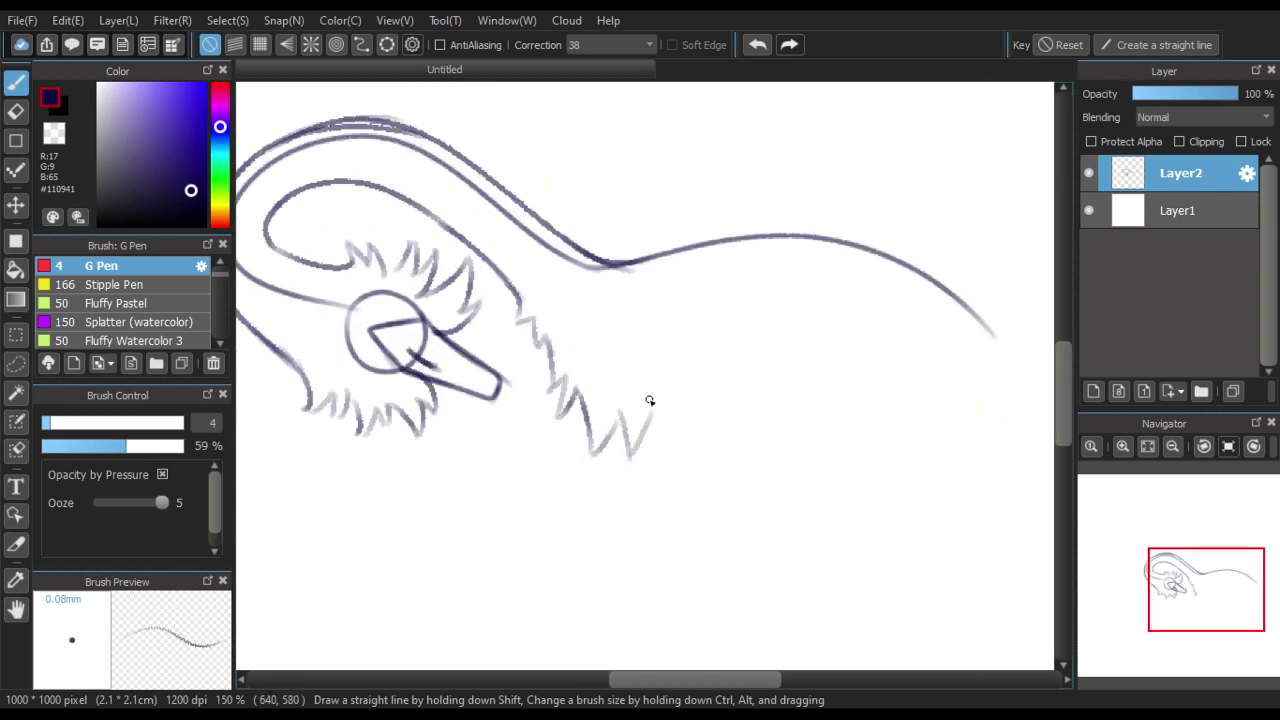
pyautogui.moveTo(625, 457)
pyautogui.mouseDown()
pyautogui.moveTo(665, 380)
pyautogui.moveTo(714, 473)
pyautogui.moveTo(731, 474)
pyautogui.moveTo(716, 390)
pyautogui.moveTo(665, 422)
pyautogui.moveTo(671, 389)
pyautogui.moveTo(684, 426)
pyautogui.moveTo(703, 408)
pyautogui.moveTo(720, 444)
pyautogui.moveTo(735, 388)
pyautogui.moveTo(757, 409)
pyautogui.moveTo(755, 363)
pyautogui.moveTo(774, 318)
pyautogui.moveTo(796, 345)
pyautogui.moveTo(821, 318)
pyautogui.moveTo(836, 356)
pyautogui.moveTo(844, 292)
pyautogui.mouseUp()
pyautogui.scroll(-2, 708, 367)
pyautogui.scroll(2, 759, 374)
pyautogui.moveTo(857, 339)
pyautogui.mouseDown()
pyautogui.moveTo(857, 354)
pyautogui.moveTo(874, 343)
pyautogui.moveTo(869, 380)
pyautogui.moveTo(892, 372)
pyautogui.moveTo(886, 287)
pyautogui.mouseUp()
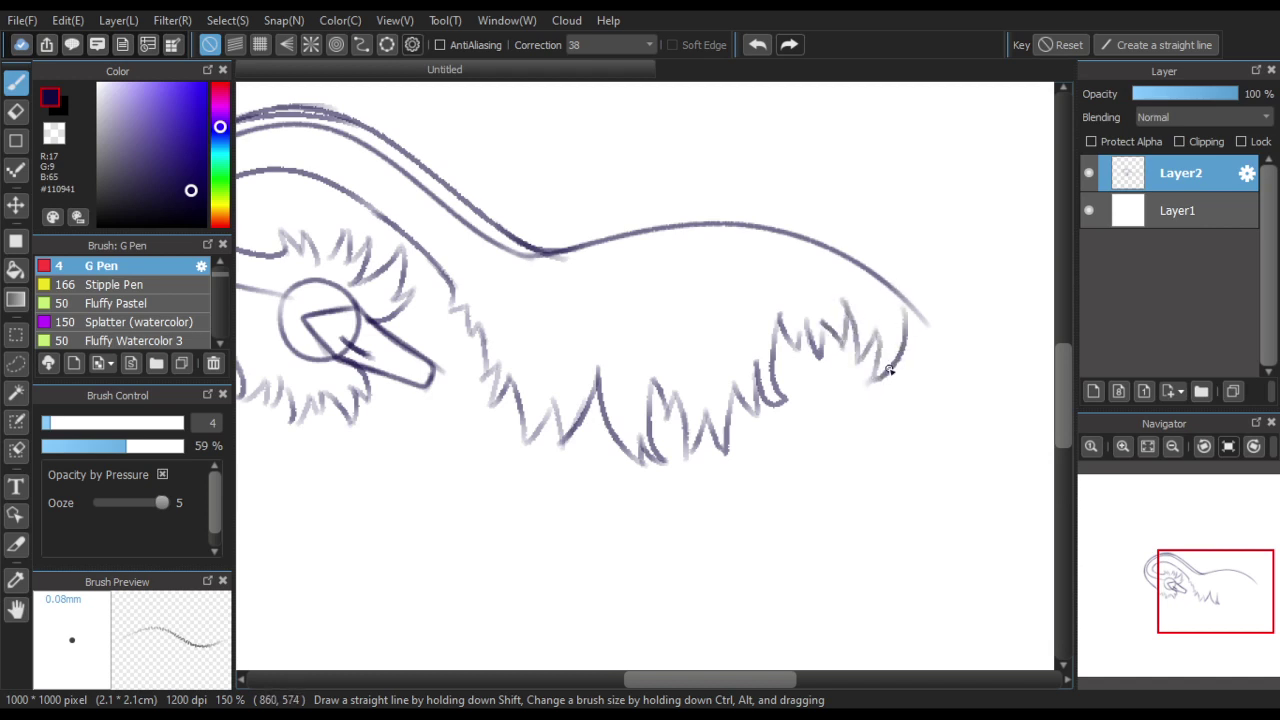
# Try to curve the rump from the last feather up to the back line, and undo the last two strokes
pyautogui.moveTo(890, 370)
pyautogui.mouseDown()
pyautogui.moveTo(906, 340)
pyautogui.moveTo(891, 279)
pyautogui.mouseUp()
pyautogui.scroll(-1, 690, 310)
pyautogui.scroll(3, 818, 323)
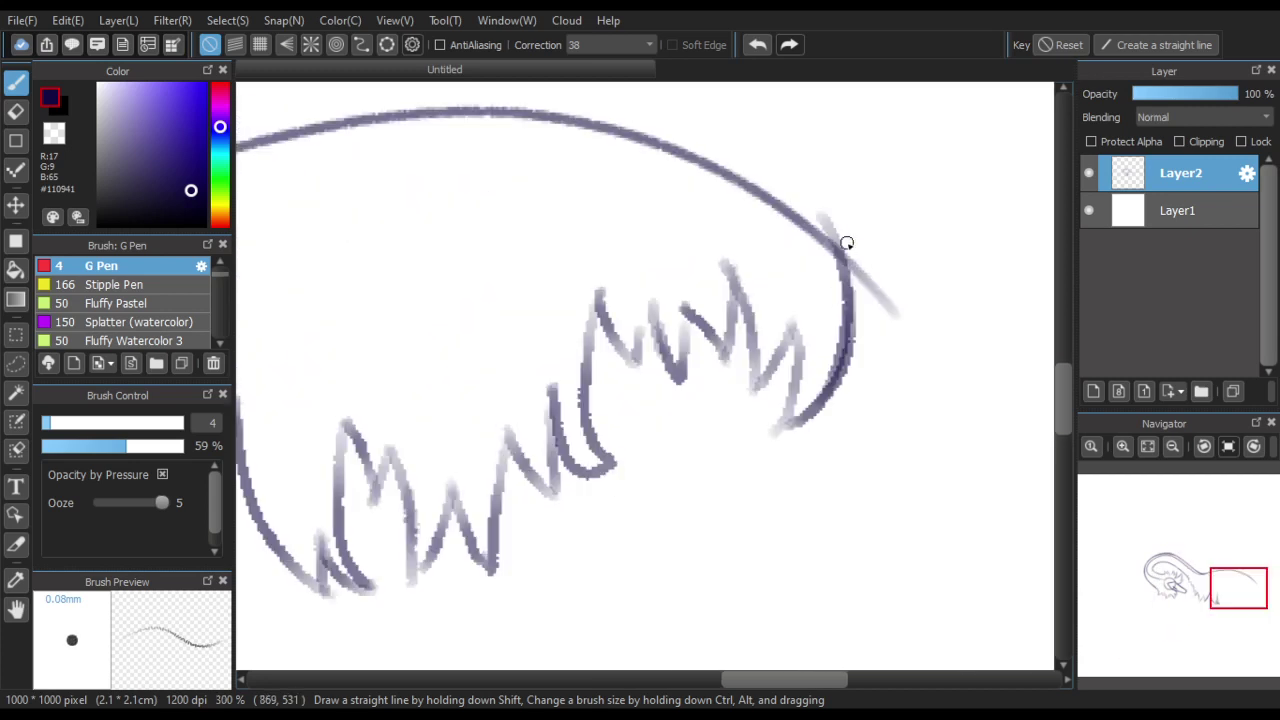
pyautogui.click(757, 45)
pyautogui.click(757, 45)
# Sketch a rounded rump curve from the last belly feather up to the end of the back line
pyautogui.moveTo(783, 423); pyautogui.dragTo(866, 264)
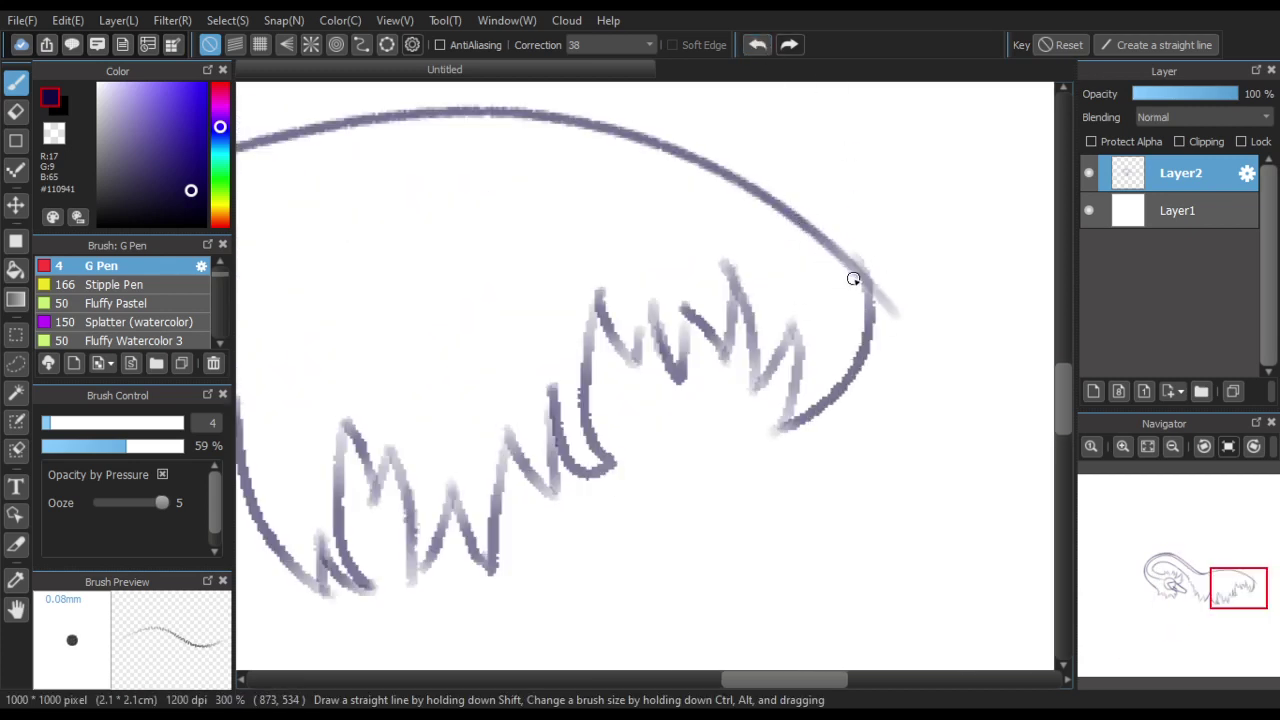
pyautogui.scroll(-3, 853, 279)
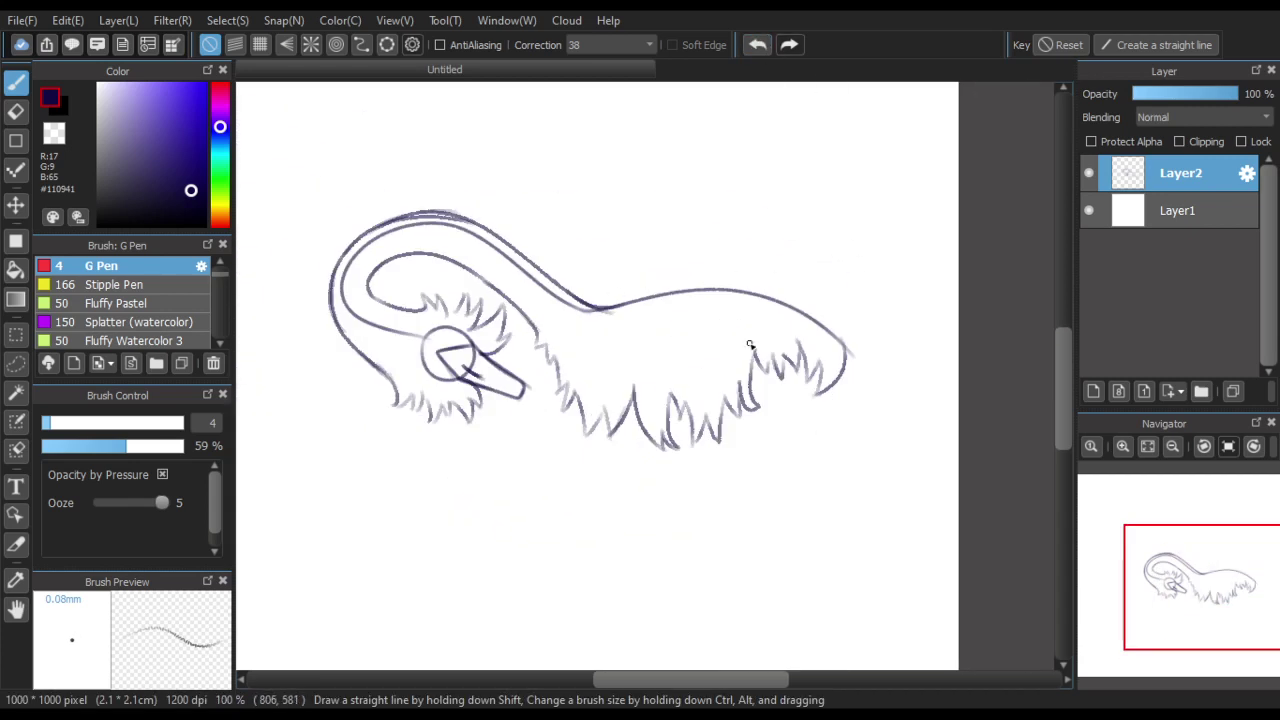
# Move the whole Layer2 sketch toward the upper-left corner of the canvas with the Move tool
pyautogui.click(15, 204)
pyautogui.scroll(-1, 389, 340)
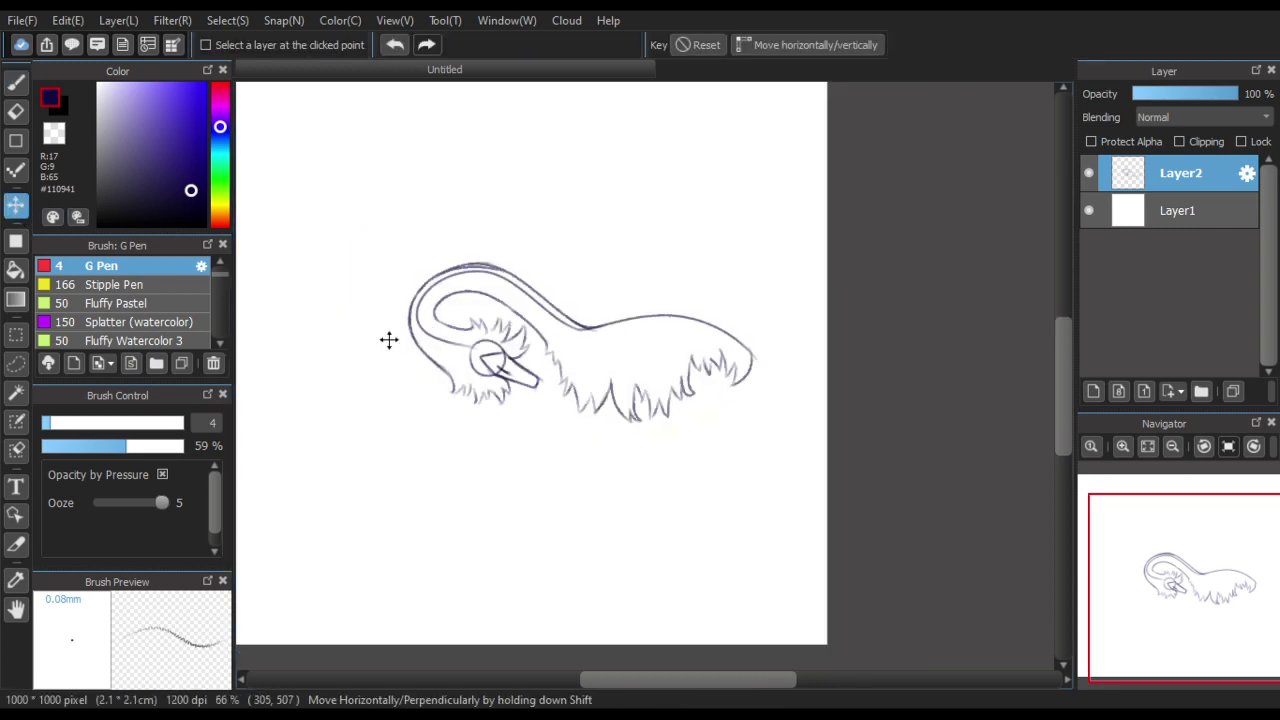
pyautogui.moveTo(455, 315); pyautogui.dragTo(396, 238)
# Sketch the tail's outer line with the G Pen, curving from the rump down and back beneath the body
pyautogui.click(15, 81)
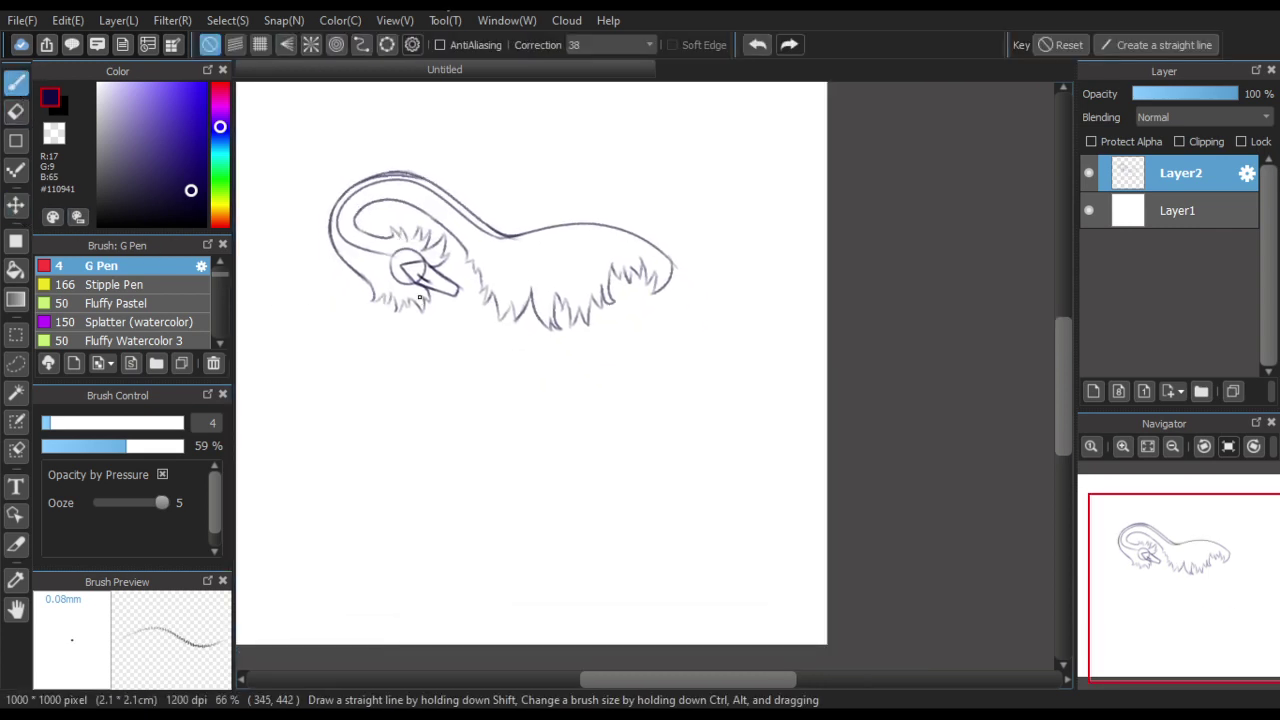
pyautogui.scroll(2, 695, 272)
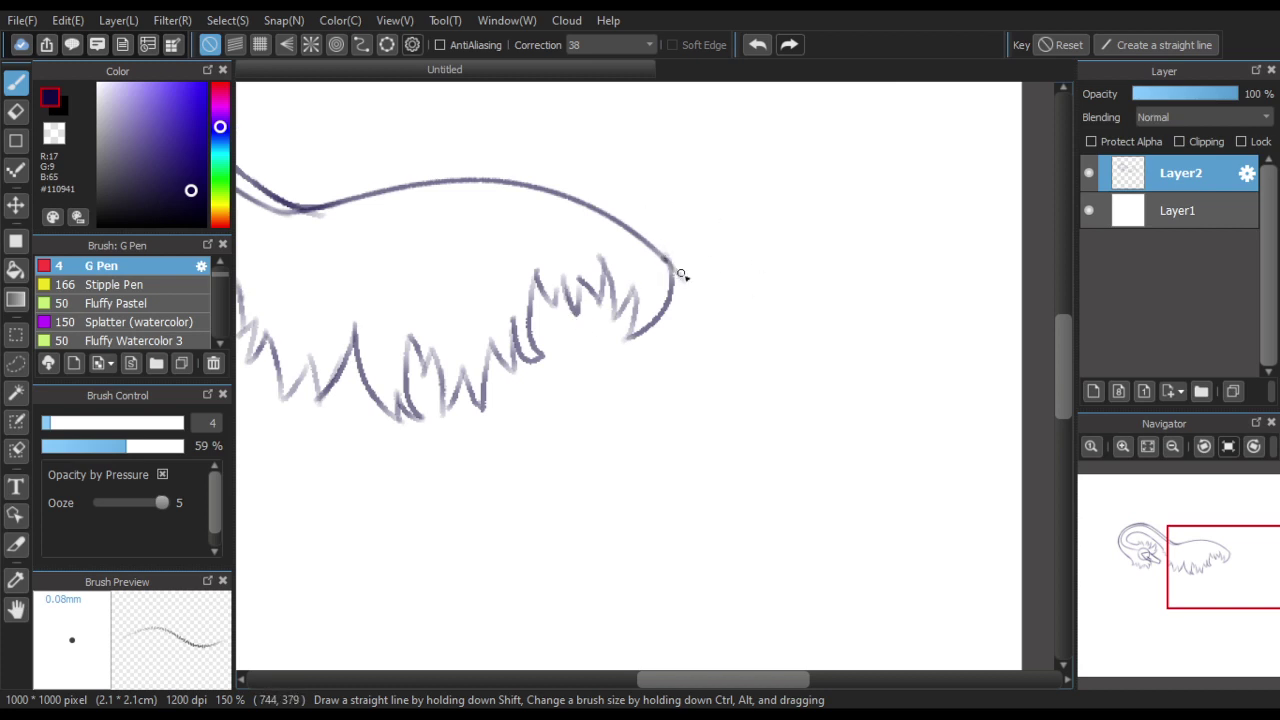
pyautogui.moveTo(658, 254)
pyautogui.mouseDown()
pyautogui.moveTo(669, 651)
pyautogui.moveTo(300, 655)
pyautogui.mouseUp()
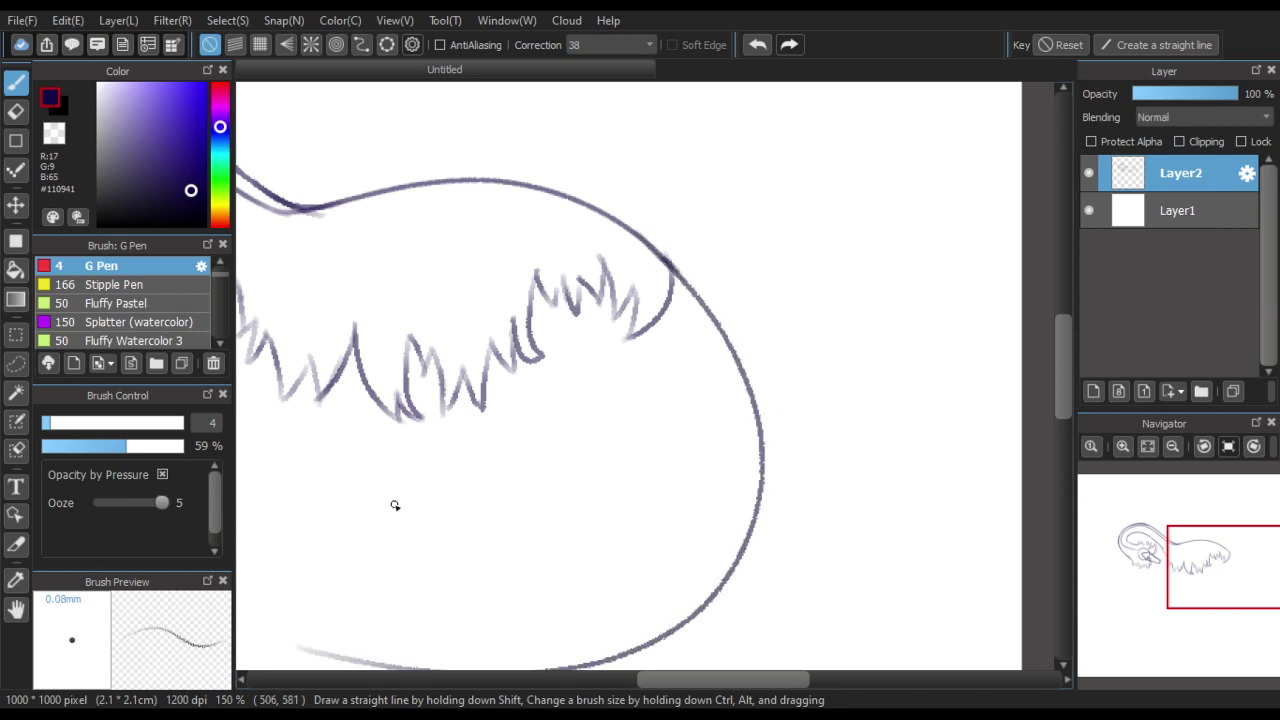
pyautogui.scroll(-1, 571, 363)
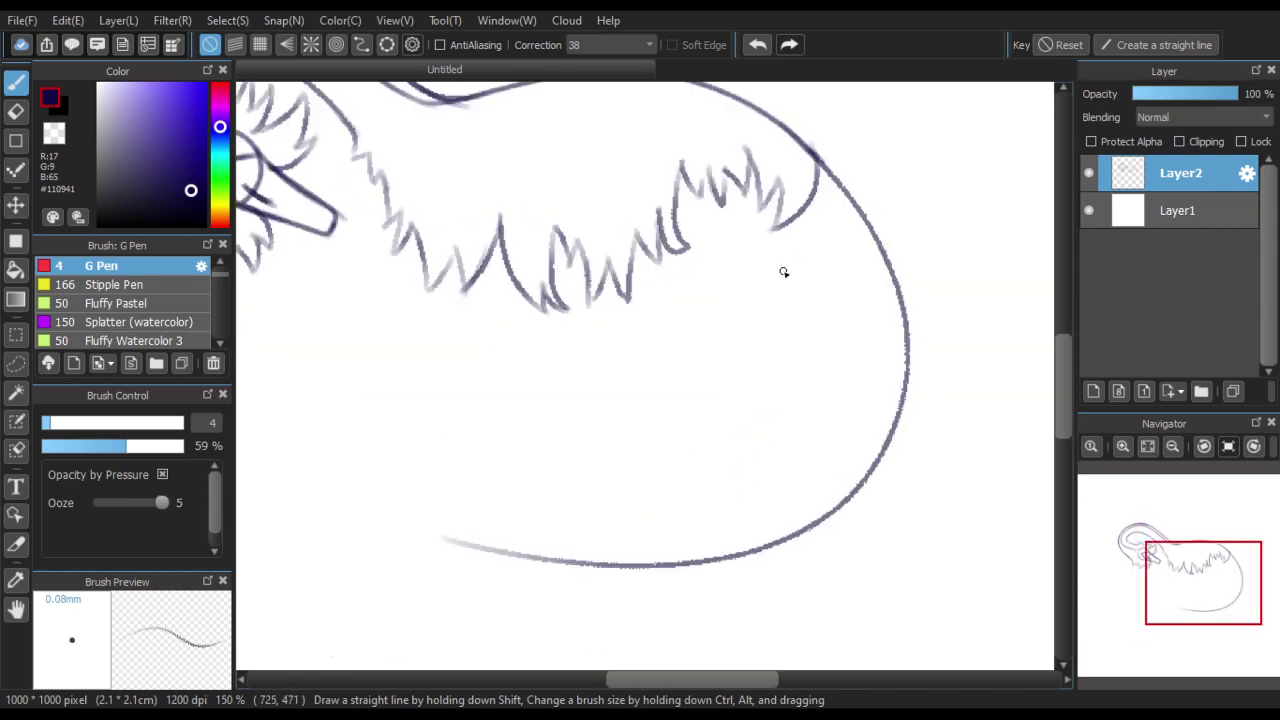
# Sketch the inner tail line alongside the outer one and curl it into a round loop ending at the outer line
pyautogui.moveTo(761, 260)
pyautogui.mouseDown()
pyautogui.moveTo(801, 303)
pyautogui.moveTo(778, 316)
pyautogui.moveTo(800, 393)
pyautogui.mouseUp()
pyautogui.moveTo(795, 318); pyautogui.dragTo(766, 464)
pyautogui.moveTo(802, 394)
pyautogui.mouseDown()
pyautogui.moveTo(744, 474)
pyautogui.moveTo(737, 457)
pyautogui.moveTo(649, 494)
pyautogui.moveTo(669, 489)
pyautogui.moveTo(448, 491)
pyautogui.moveTo(317, 551)
pyautogui.moveTo(346, 511)
pyautogui.moveTo(363, 623)
pyautogui.moveTo(462, 620)
pyautogui.mouseUp()
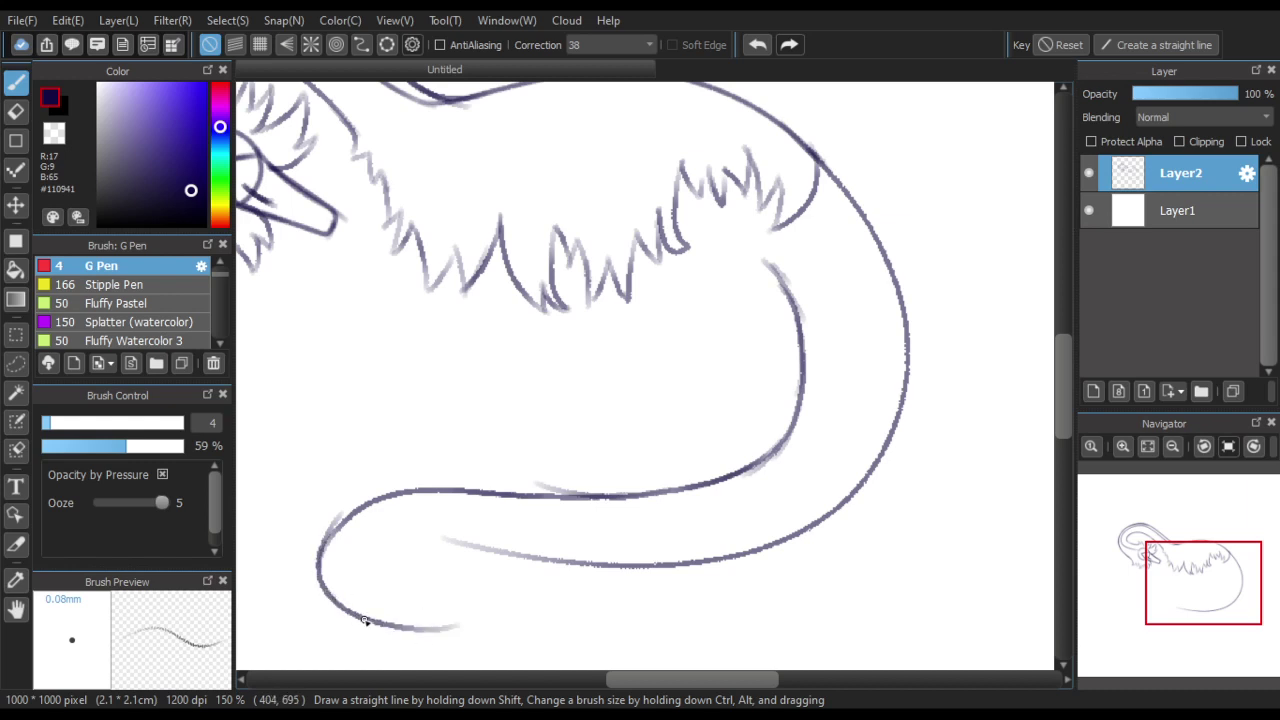
pyautogui.moveTo(336, 600); pyautogui.dragTo(487, 568)
pyautogui.moveTo(436, 628); pyautogui.dragTo(496, 558)
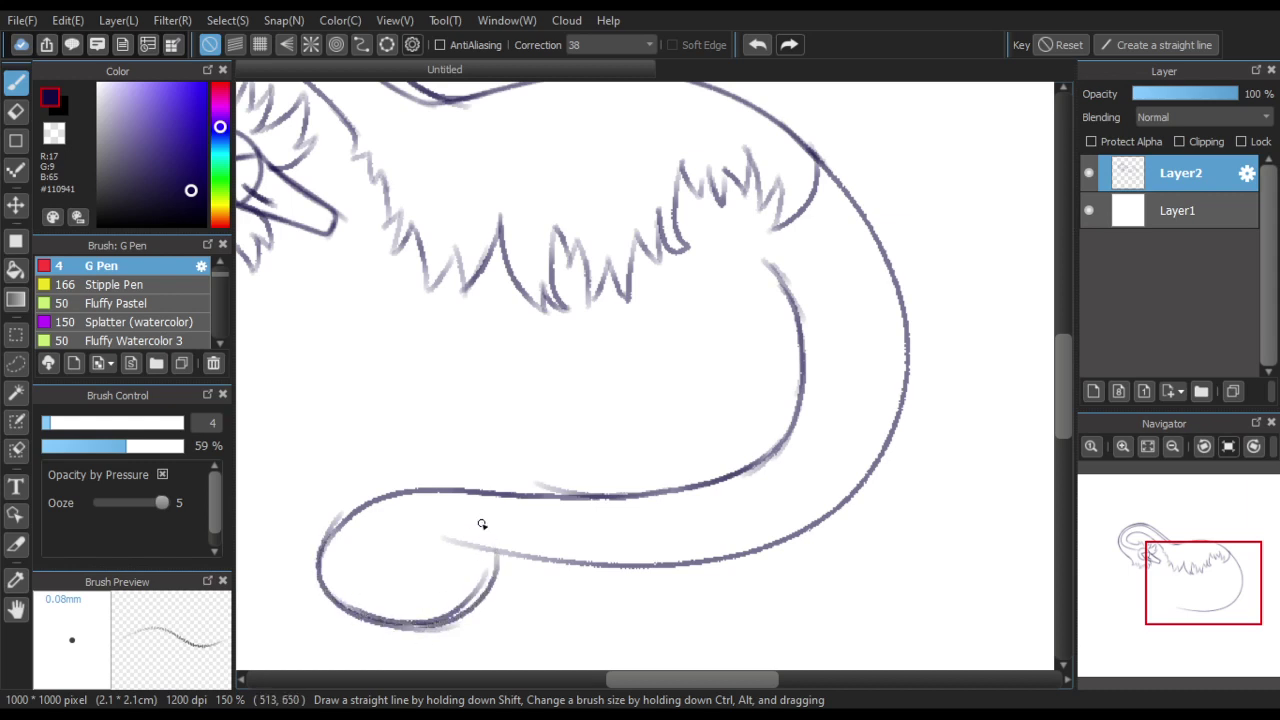
# Sketch the tail's end arching out from behind the loop and tapering to a thin tip
pyautogui.moveTo(492, 489)
pyautogui.mouseDown()
pyautogui.moveTo(461, 455)
pyautogui.moveTo(325, 439)
pyautogui.moveTo(272, 496)
pyautogui.moveTo(243, 488)
pyautogui.mouseUp()
pyautogui.scroll(-2, 568, 420)
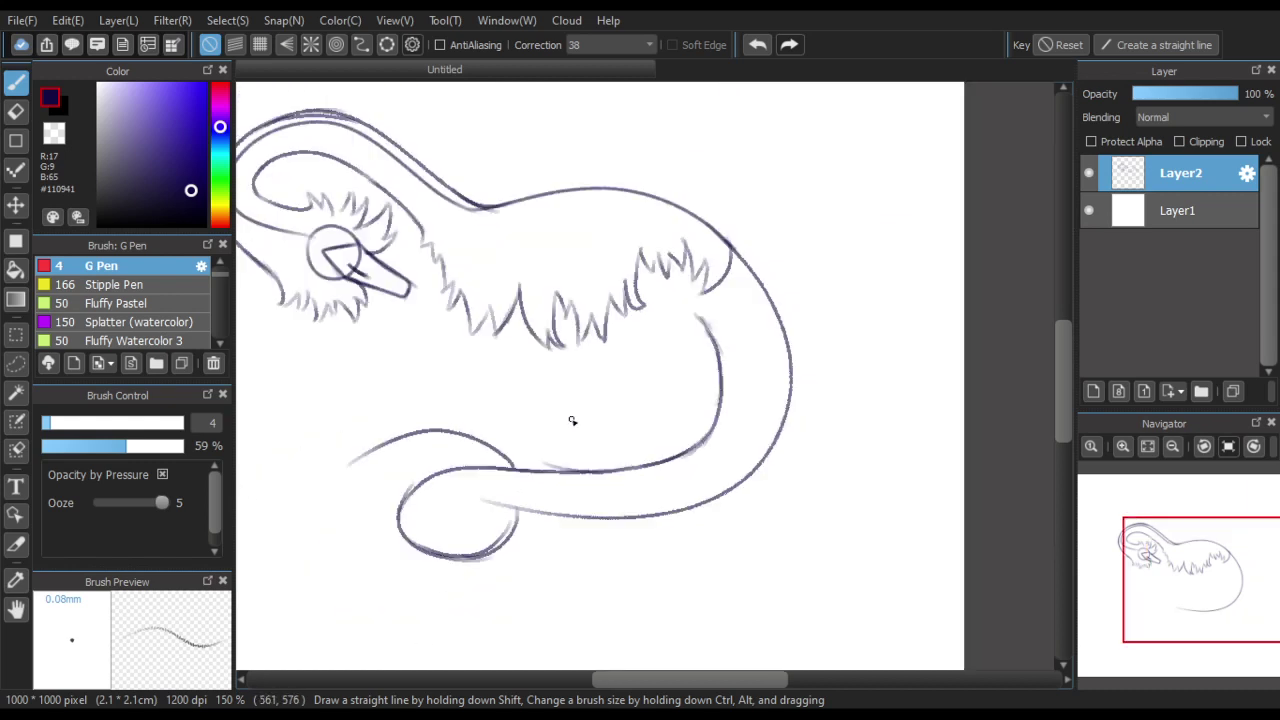
pyautogui.scroll(3, 430, 471)
pyautogui.moveTo(440, 400); pyautogui.dragTo(381, 470)
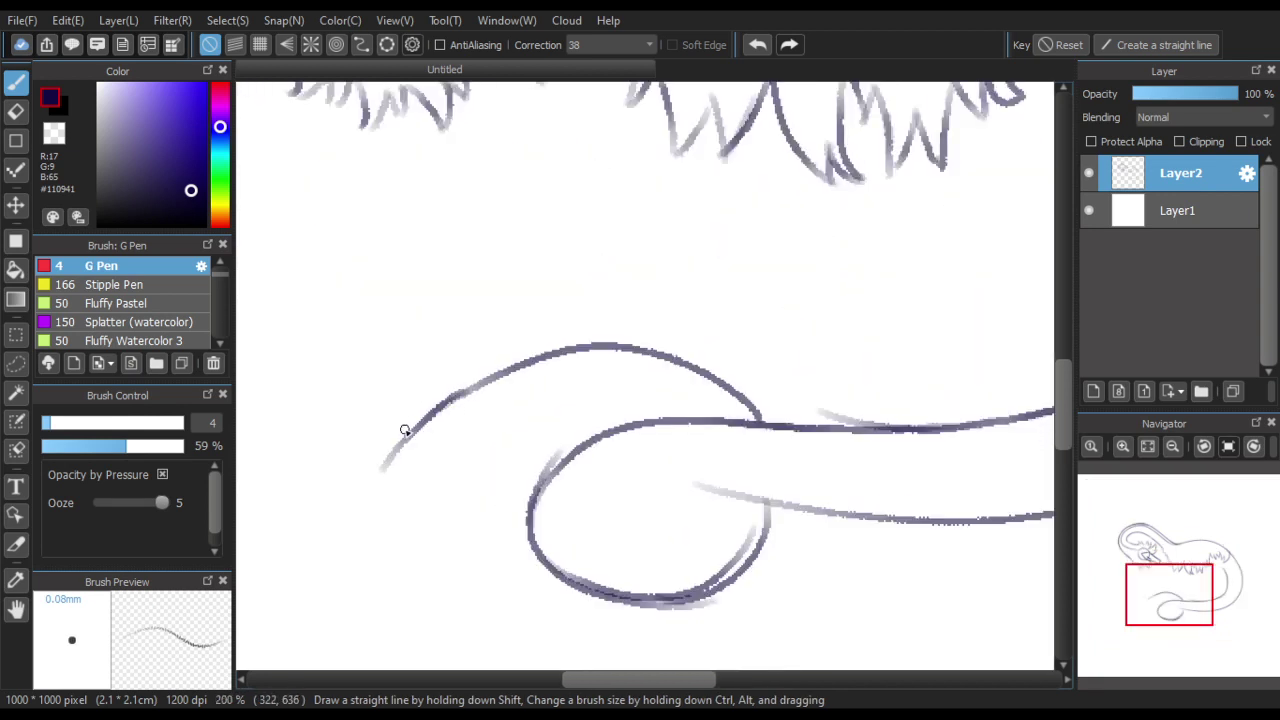
pyautogui.moveTo(458, 396); pyautogui.dragTo(385, 475)
pyautogui.moveTo(428, 426)
pyautogui.mouseDown()
pyautogui.moveTo(264, 516)
pyautogui.moveTo(346, 520)
pyautogui.moveTo(462, 426)
pyautogui.mouseUp()
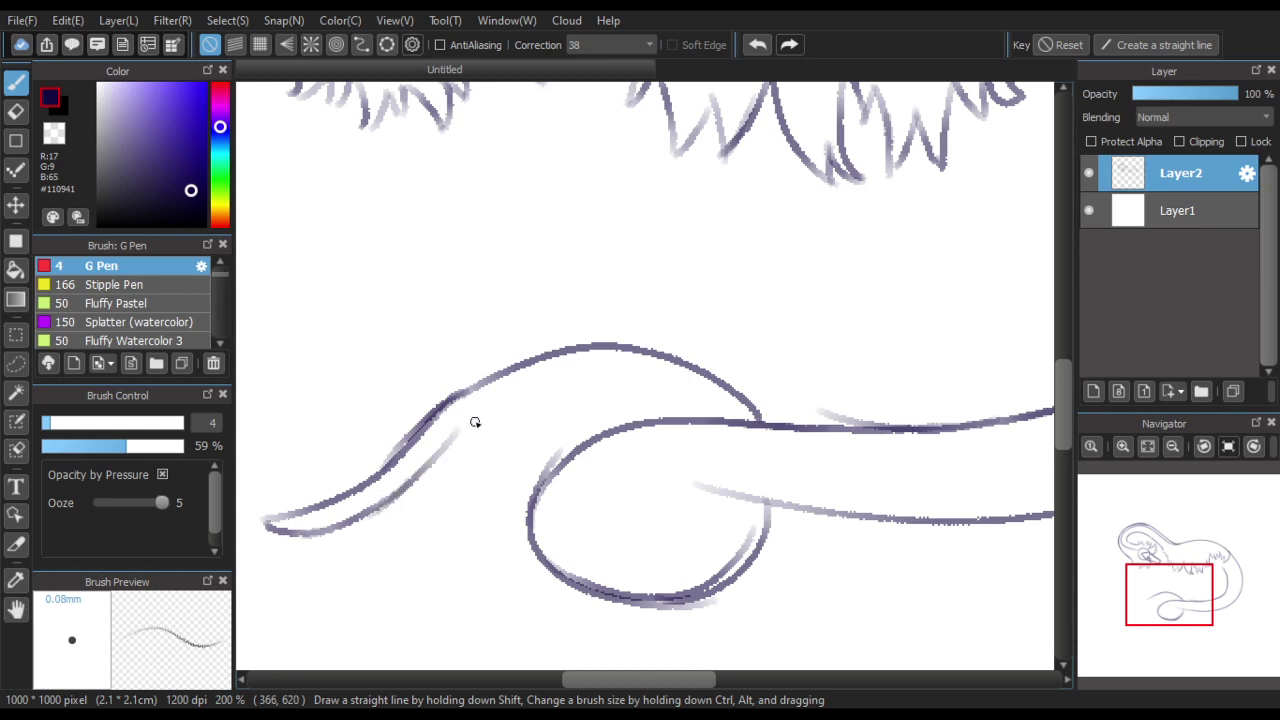
pyautogui.moveTo(420, 472)
pyautogui.mouseDown()
pyautogui.moveTo(560, 391)
pyautogui.moveTo(628, 388)
pyautogui.mouseUp()
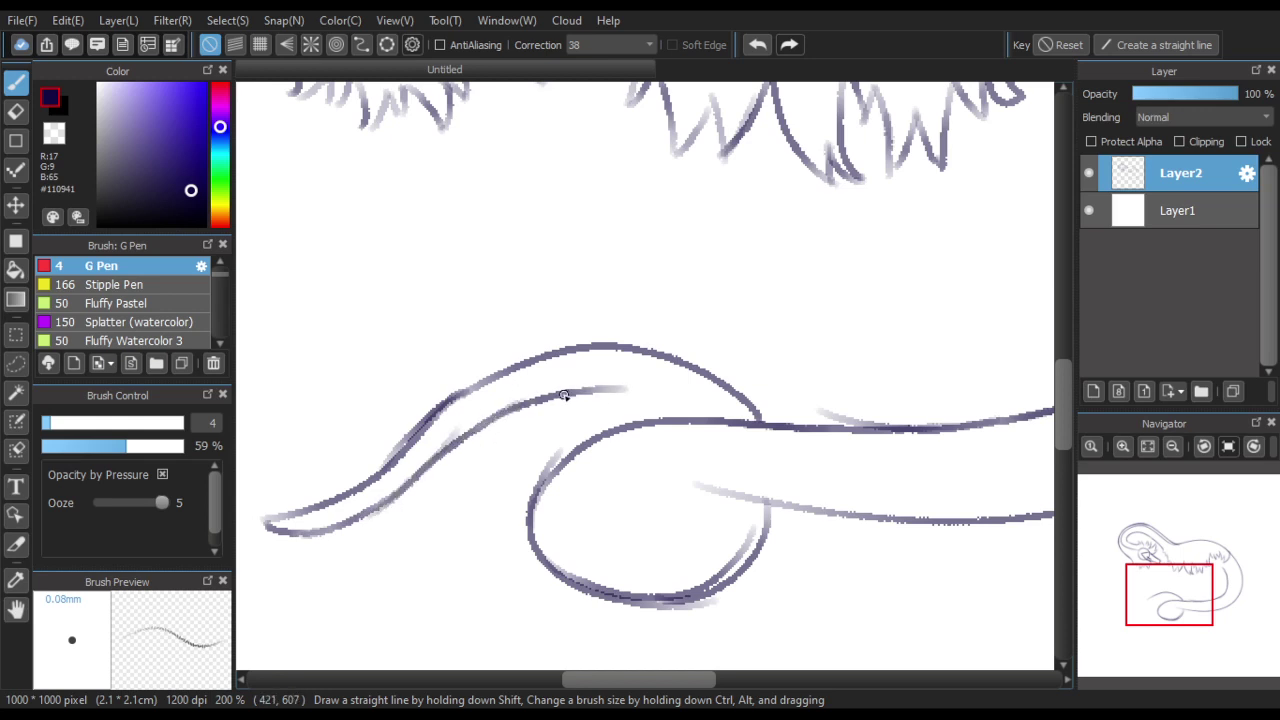
pyautogui.moveTo(443, 437)
pyautogui.mouseDown()
pyautogui.moveTo(555, 389)
pyautogui.moveTo(664, 417)
pyautogui.moveTo(592, 390)
pyautogui.moveTo(653, 399)
pyautogui.moveTo(688, 425)
pyautogui.mouseUp()
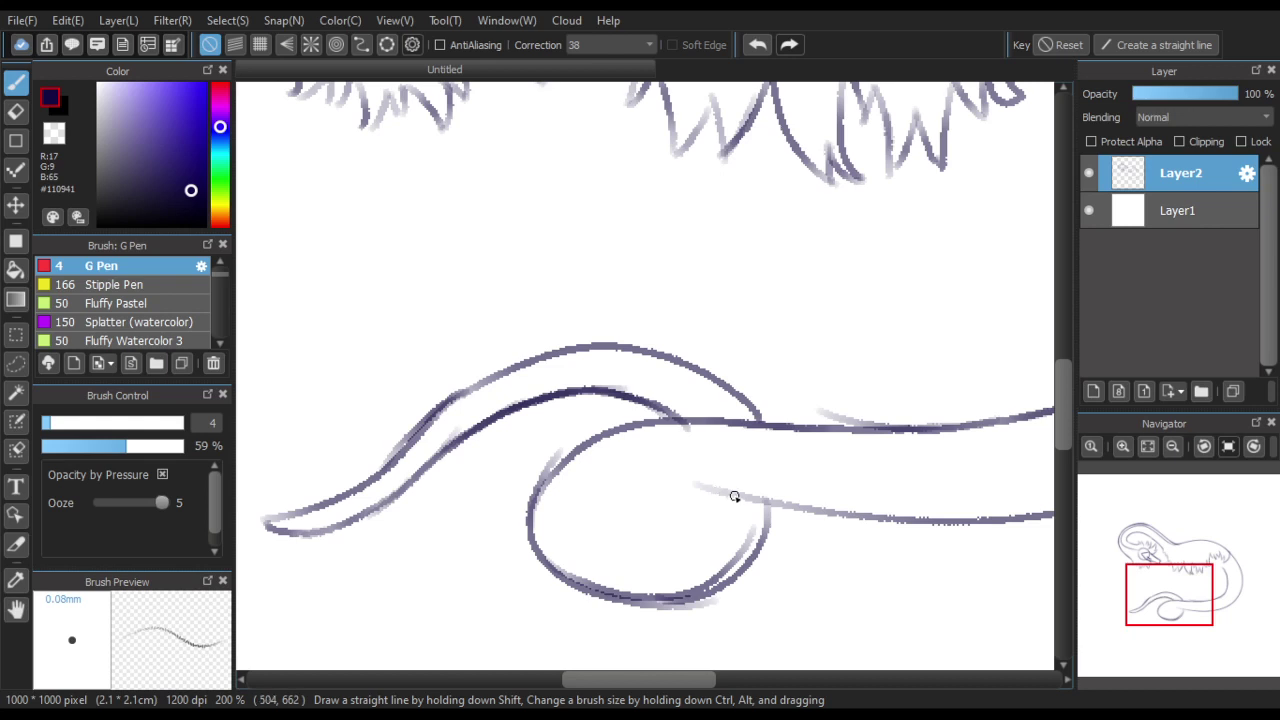
# Sketch a small oval opening inside the tail loop, and curve the inner tail line's upper end toward the belly feathers
pyautogui.moveTo(731, 494)
pyautogui.mouseDown()
pyautogui.moveTo(606, 506)
pyautogui.moveTo(639, 538)
pyautogui.moveTo(662, 517)
pyautogui.moveTo(608, 519)
pyautogui.moveTo(656, 537)
pyautogui.moveTo(701, 507)
pyautogui.mouseUp()
pyautogui.scroll(-2, 486, 543)
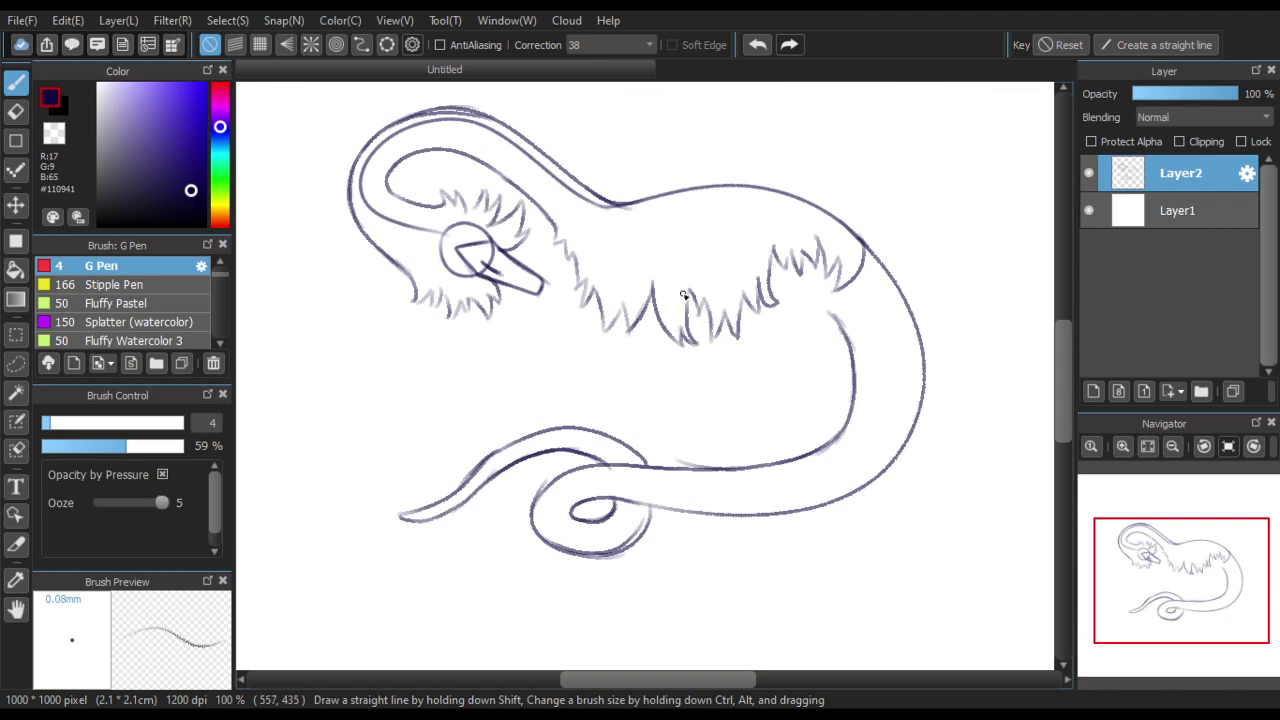
pyautogui.scroll(2, 824, 320)
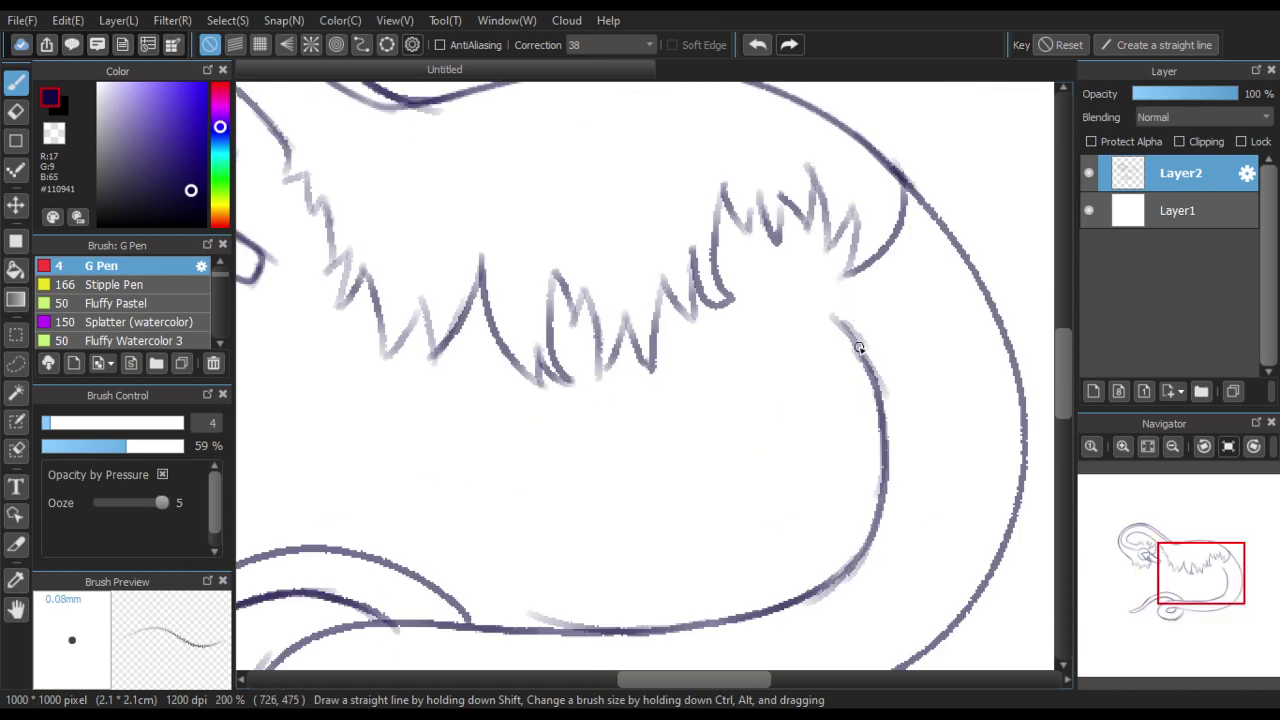
pyautogui.moveTo(858, 345)
pyautogui.mouseDown()
pyautogui.moveTo(830, 312)
pyautogui.moveTo(775, 325)
pyautogui.mouseUp()
pyautogui.scroll(-2, 815, 318)
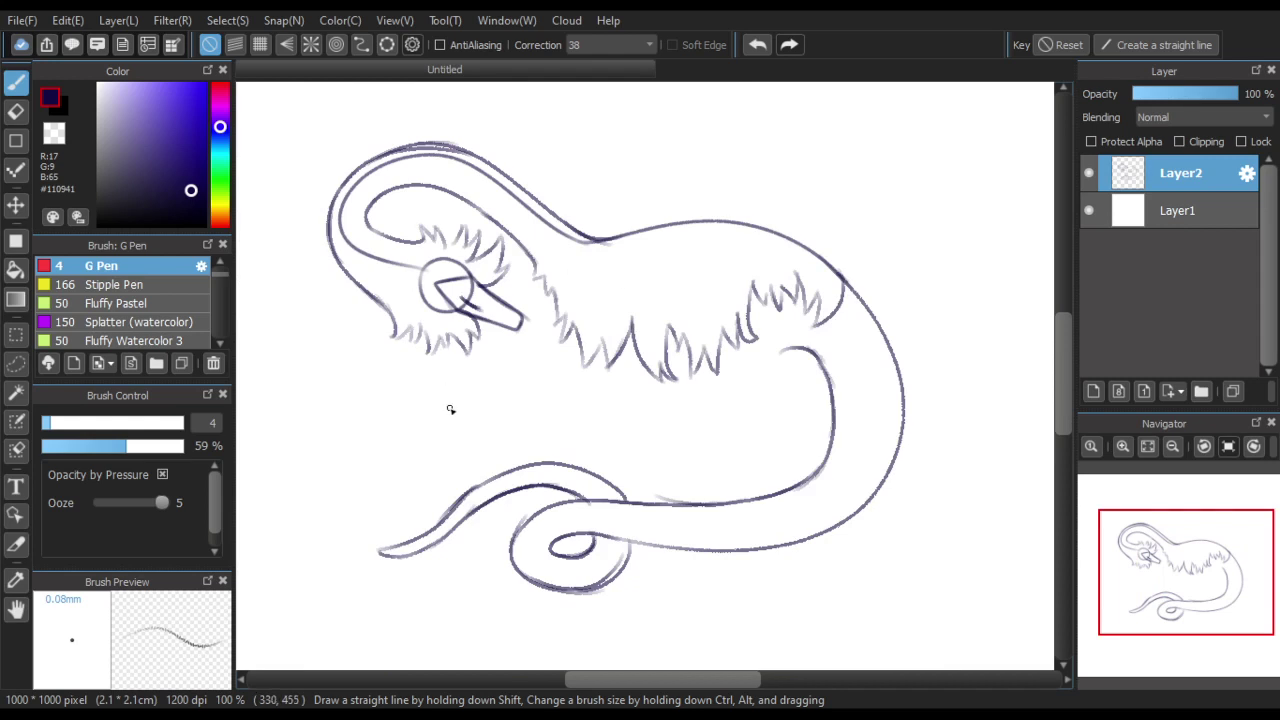
# Sketch a slim front leg with a rounded foot, hanging down from the chest feathers
pyautogui.scroll(2, 771, 356)
pyautogui.scroll(-1, 697, 380)
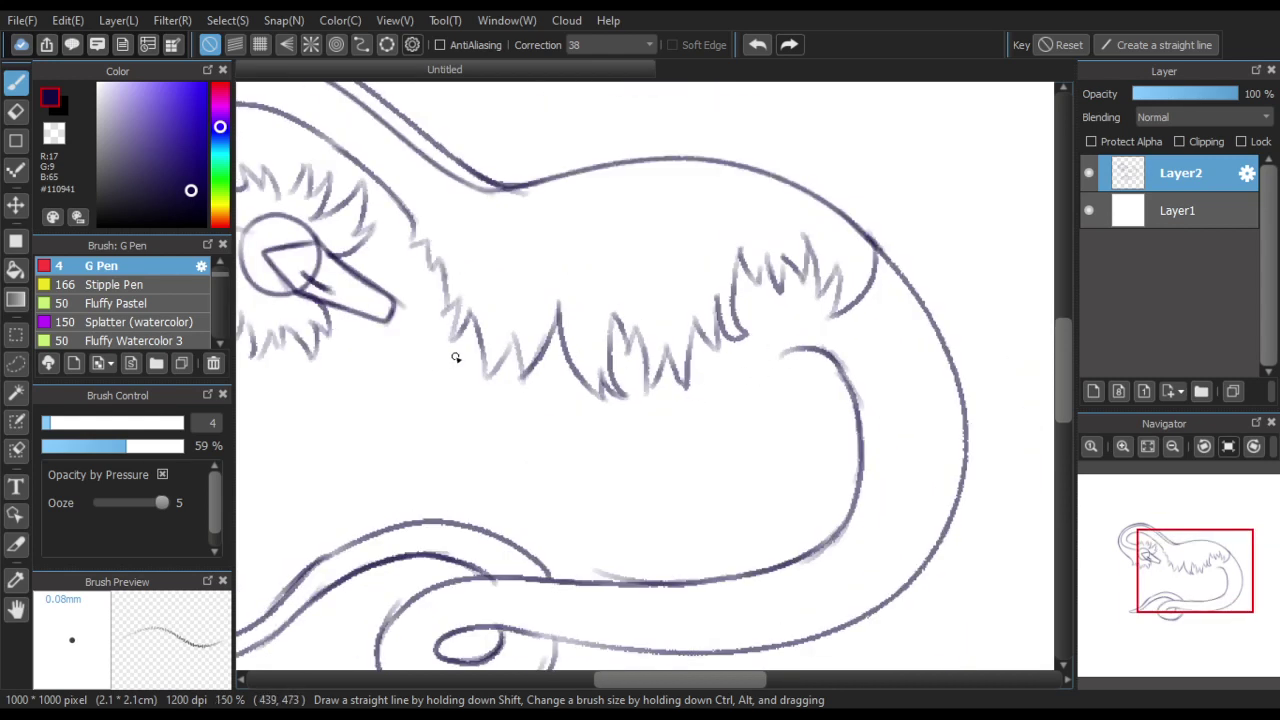
pyautogui.moveTo(459, 331); pyautogui.dragTo(471, 407)
pyautogui.moveTo(462, 345)
pyautogui.mouseDown()
pyautogui.moveTo(475, 455)
pyautogui.moveTo(469, 431)
pyautogui.moveTo(457, 504)
pyautogui.moveTo(469, 513)
pyautogui.moveTo(484, 504)
pyautogui.moveTo(455, 506)
pyautogui.moveTo(498, 500)
pyautogui.moveTo(478, 510)
pyautogui.moveTo(492, 501)
pyautogui.moveTo(496, 404)
pyautogui.mouseUp()
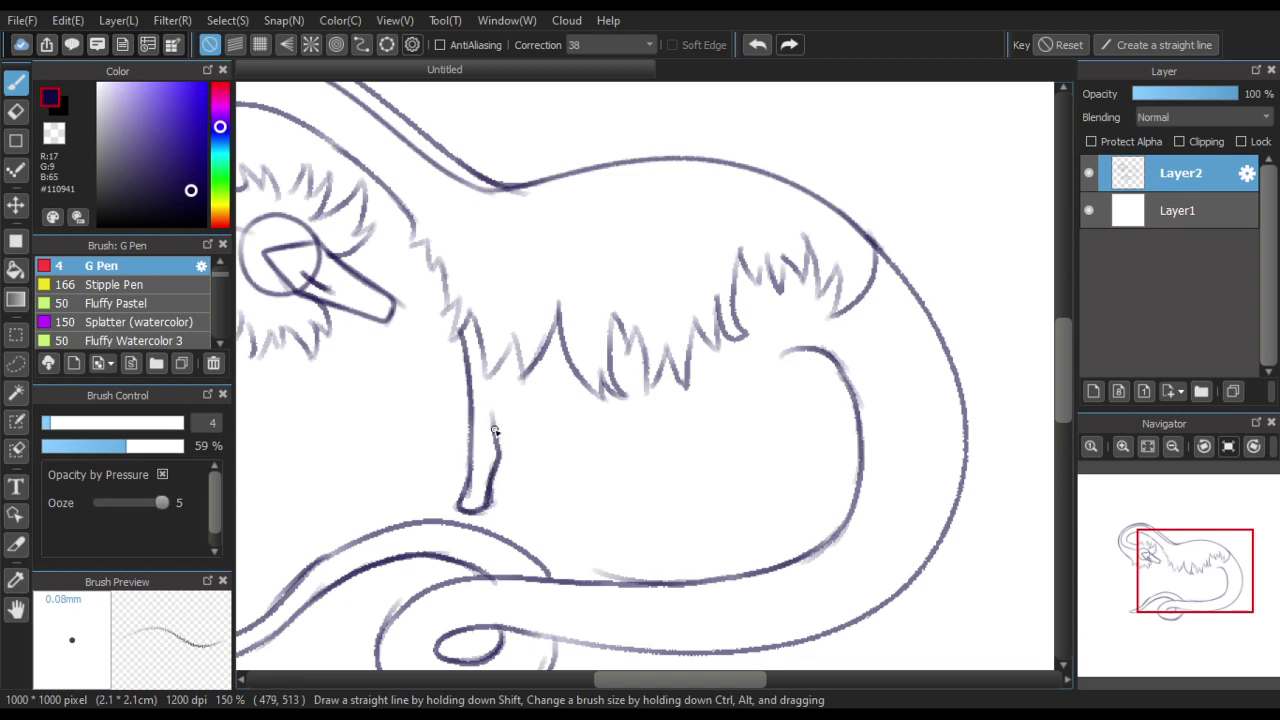
pyautogui.moveTo(499, 448); pyautogui.dragTo(494, 376)
pyautogui.moveTo(494, 425); pyautogui.dragTo(506, 352)
pyautogui.scroll(-1, 537, 370)
pyautogui.scroll(2, 505, 421)
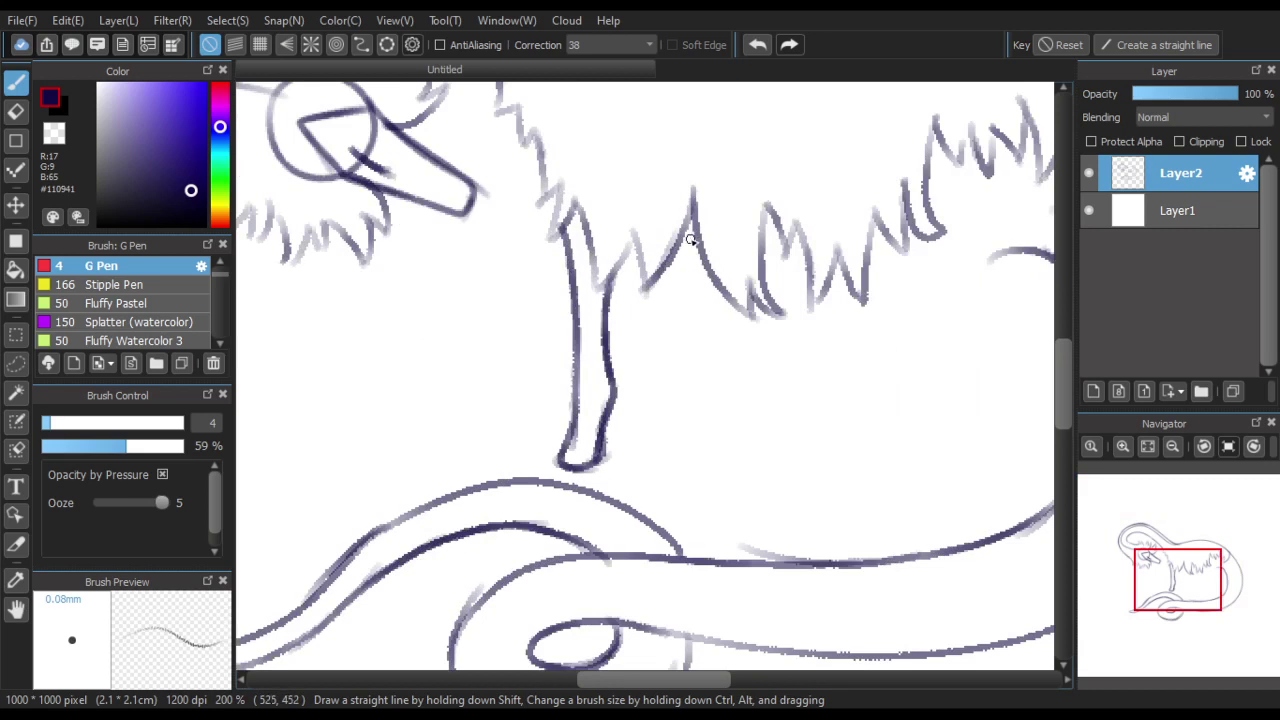
# Sketch a second slim leg behind the first, from the belly feathers down to a rounded foot
pyautogui.moveTo(678, 251); pyautogui.dragTo(687, 421)
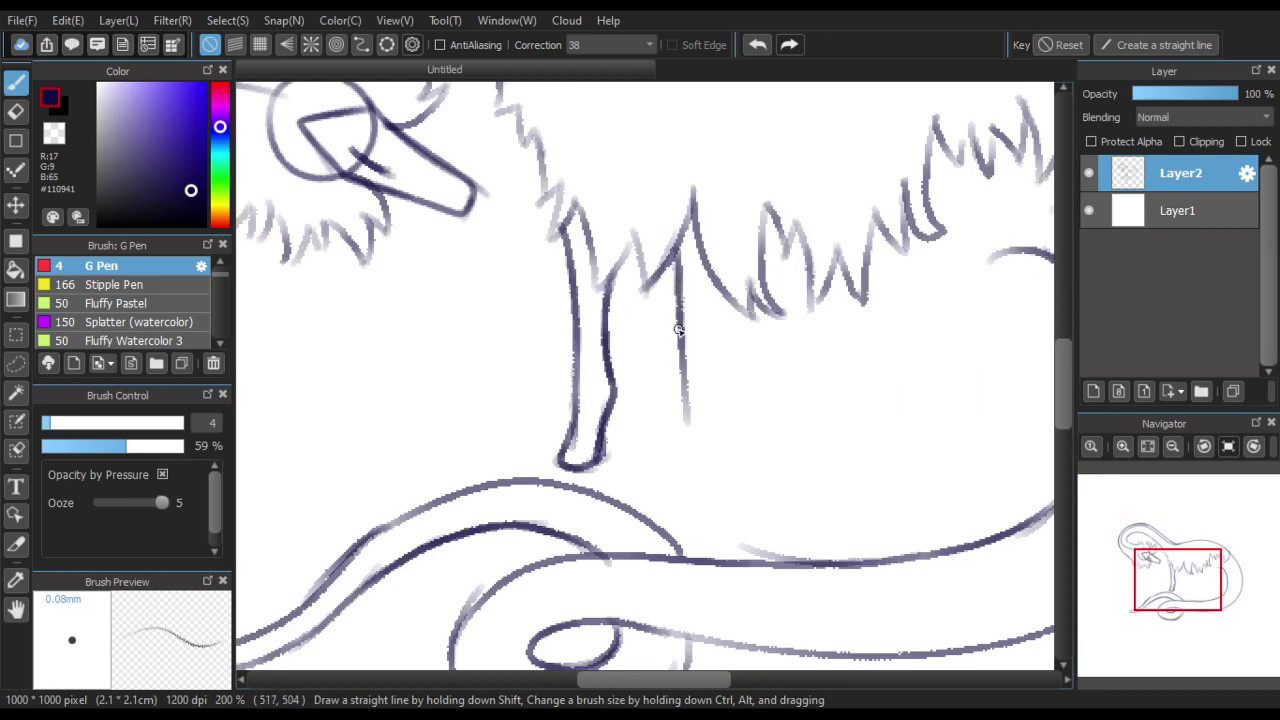
pyautogui.moveTo(680, 329)
pyautogui.mouseDown()
pyautogui.moveTo(683, 466)
pyautogui.moveTo(677, 457)
pyautogui.moveTo(700, 462)
pyautogui.moveTo(713, 422)
pyautogui.moveTo(716, 284)
pyautogui.moveTo(711, 342)
pyautogui.mouseUp()
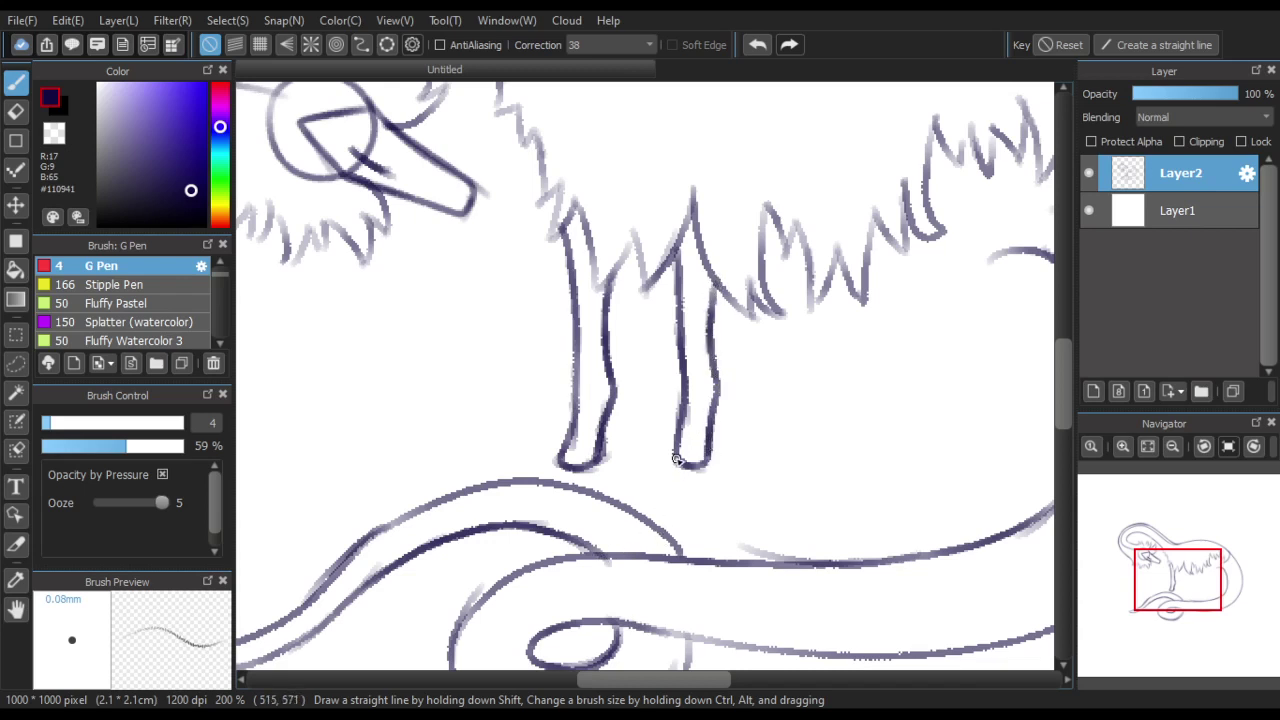
pyautogui.moveTo(676, 459)
pyautogui.mouseDown()
pyautogui.moveTo(696, 468)
pyautogui.moveTo(712, 455)
pyautogui.mouseUp()
pyautogui.scroll(-1, 650, 431)
pyautogui.scroll(-1, 496, 469)
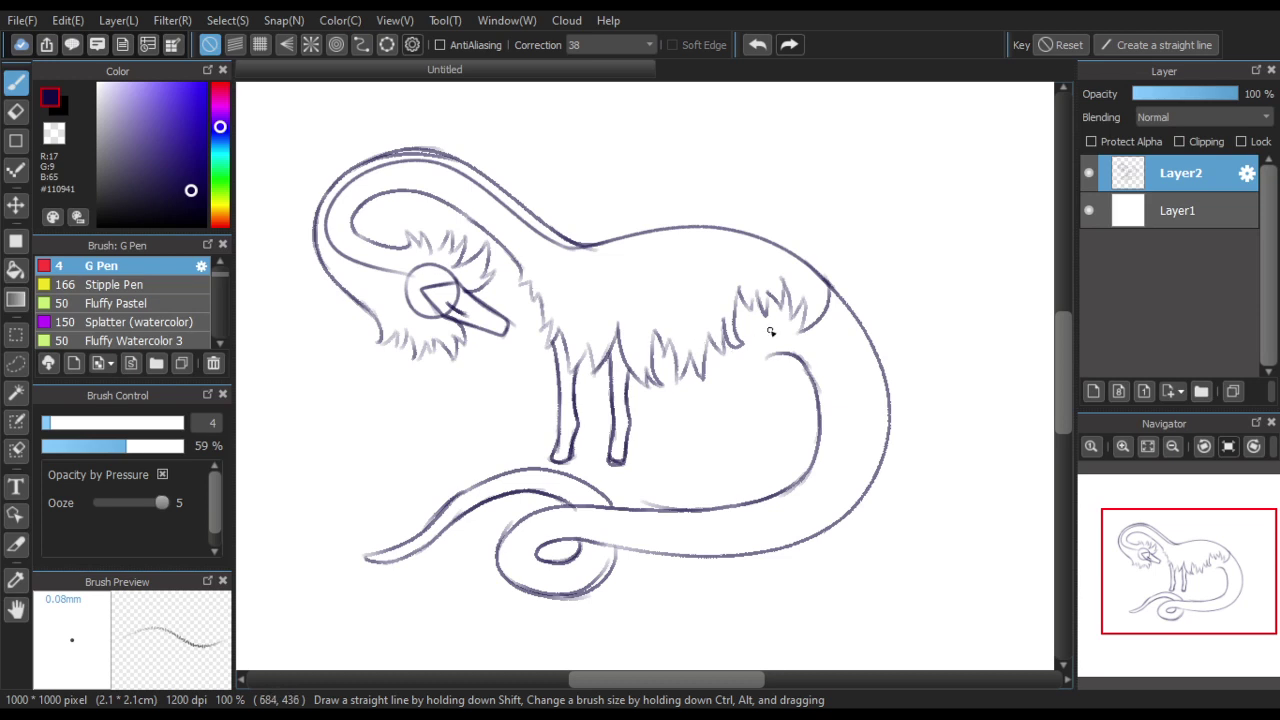
pyautogui.scroll(1, 756, 369)
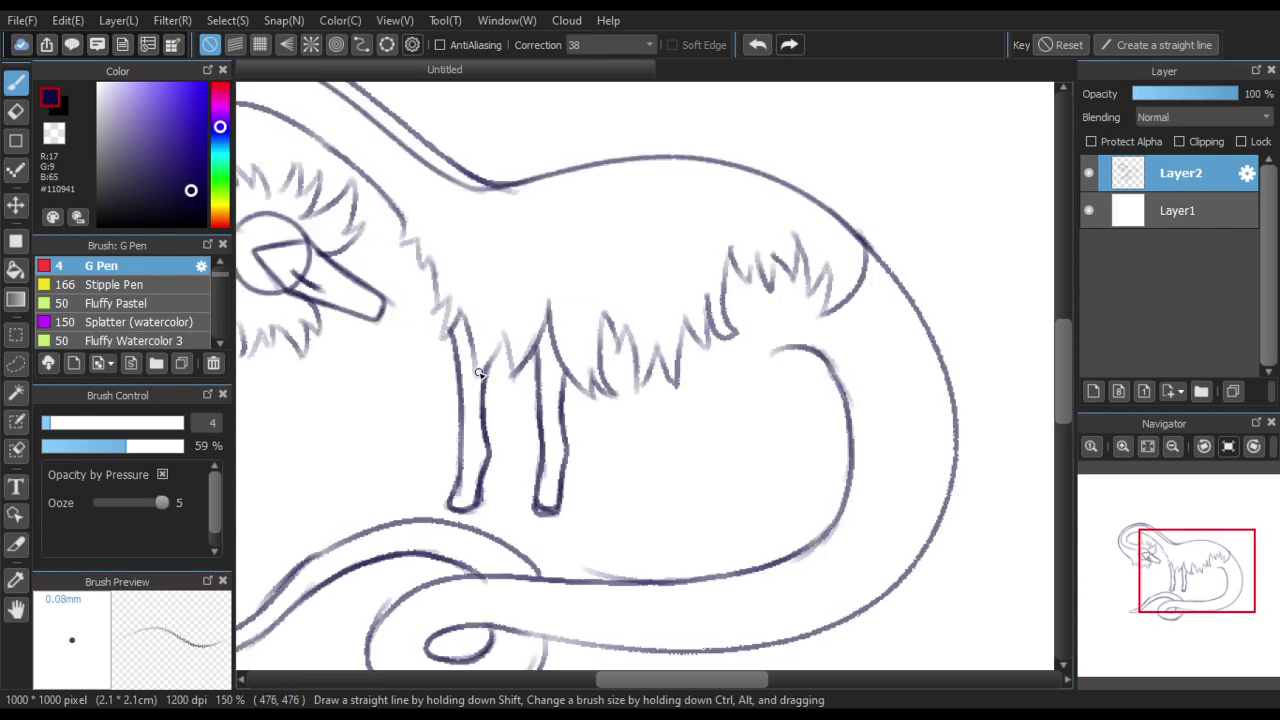
# Close the feather gap beside the front leg and sketch a slim hind leg with a rounded foot, below the rear belly feathers
pyautogui.moveTo(478, 373)
pyautogui.mouseDown()
pyautogui.moveTo(502, 331)
pyautogui.moveTo(508, 347)
pyautogui.mouseUp()
pyautogui.moveTo(711, 334)
pyautogui.mouseDown()
pyautogui.moveTo(737, 428)
pyautogui.moveTo(734, 373)
pyautogui.moveTo(733, 485)
pyautogui.mouseUp()
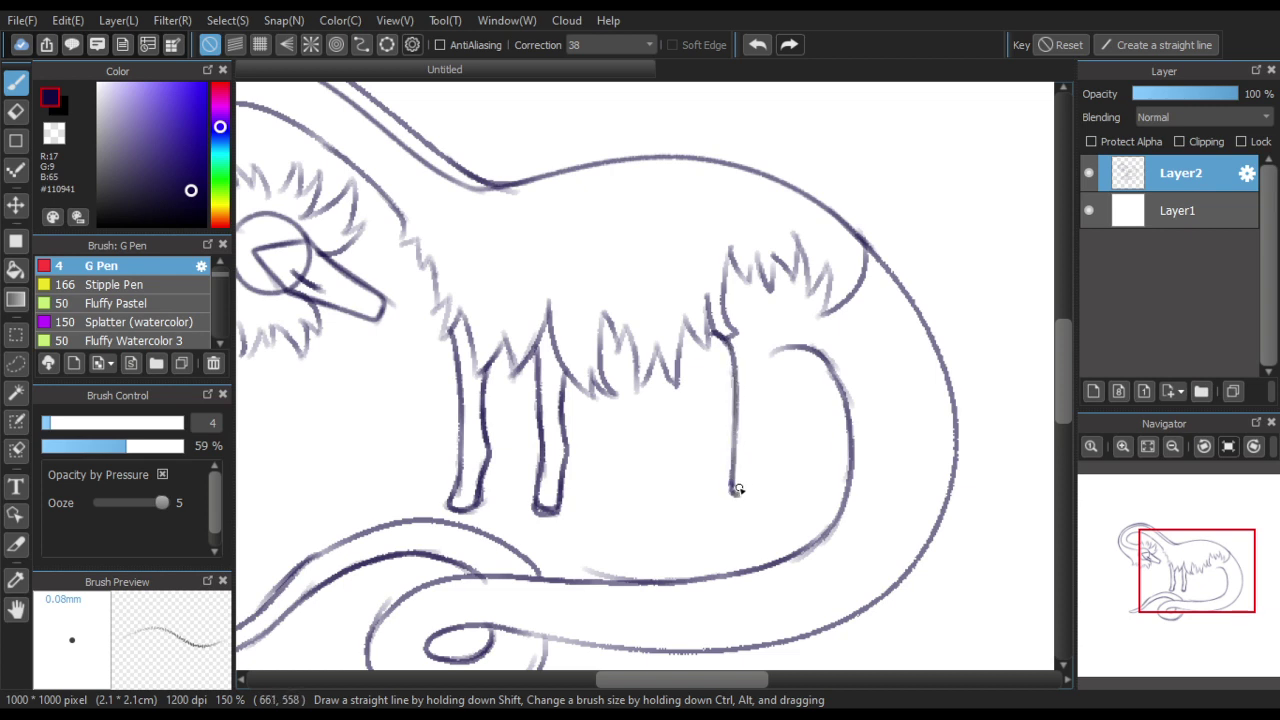
pyautogui.moveTo(732, 491)
pyautogui.mouseDown()
pyautogui.moveTo(757, 481)
pyautogui.moveTo(759, 372)
pyautogui.mouseUp()
pyautogui.moveTo(757, 422)
pyautogui.mouseDown()
pyautogui.moveTo(765, 350)
pyautogui.moveTo(762, 383)
pyautogui.moveTo(774, 350)
pyautogui.moveTo(794, 348)
pyautogui.moveTo(760, 376)
pyautogui.mouseUp()
pyautogui.scroll(-2, 637, 430)
pyautogui.scroll(2, 477, 523)
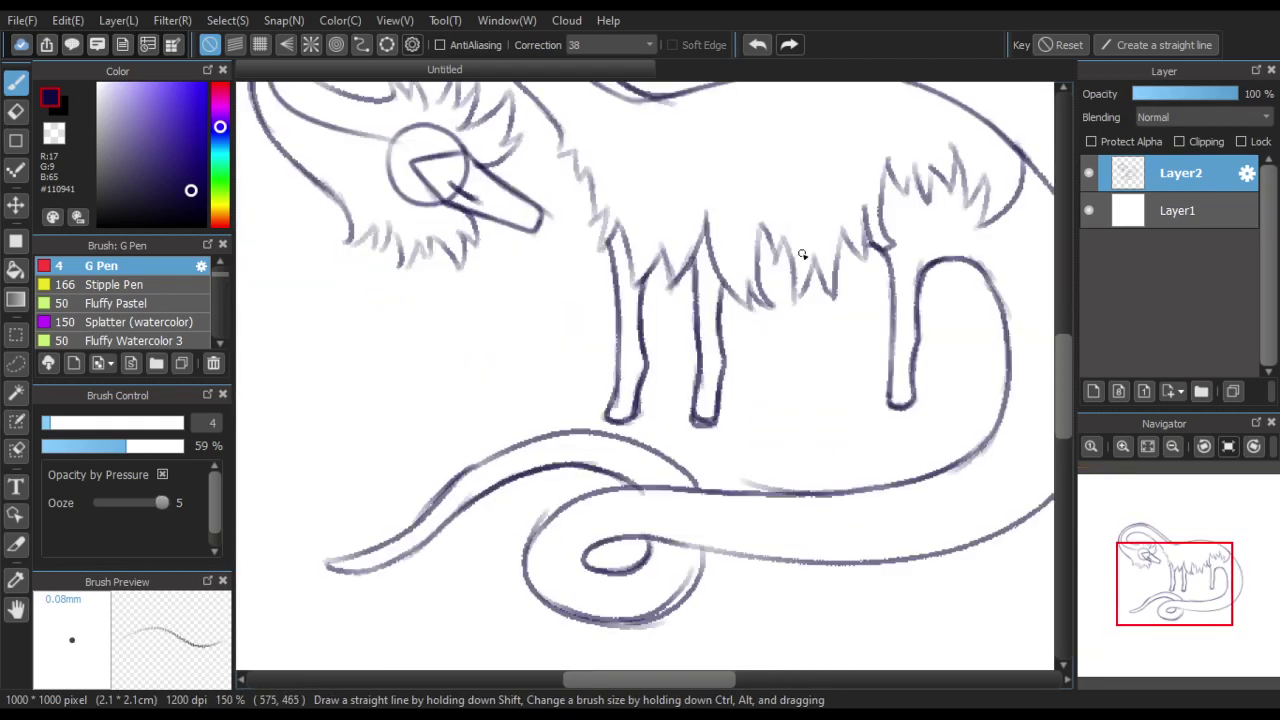
# Sketch a second slim hind leg with a rounded foot, slightly in front of the first hind leg
pyautogui.moveTo(817, 275)
pyautogui.mouseDown()
pyautogui.moveTo(801, 391)
pyautogui.moveTo(823, 403)
pyautogui.moveTo(811, 403)
pyautogui.moveTo(829, 396)
pyautogui.moveTo(862, 248)
pyautogui.mouseUp()
pyautogui.scroll(-2, 742, 368)
pyautogui.scroll(1, 833, 355)
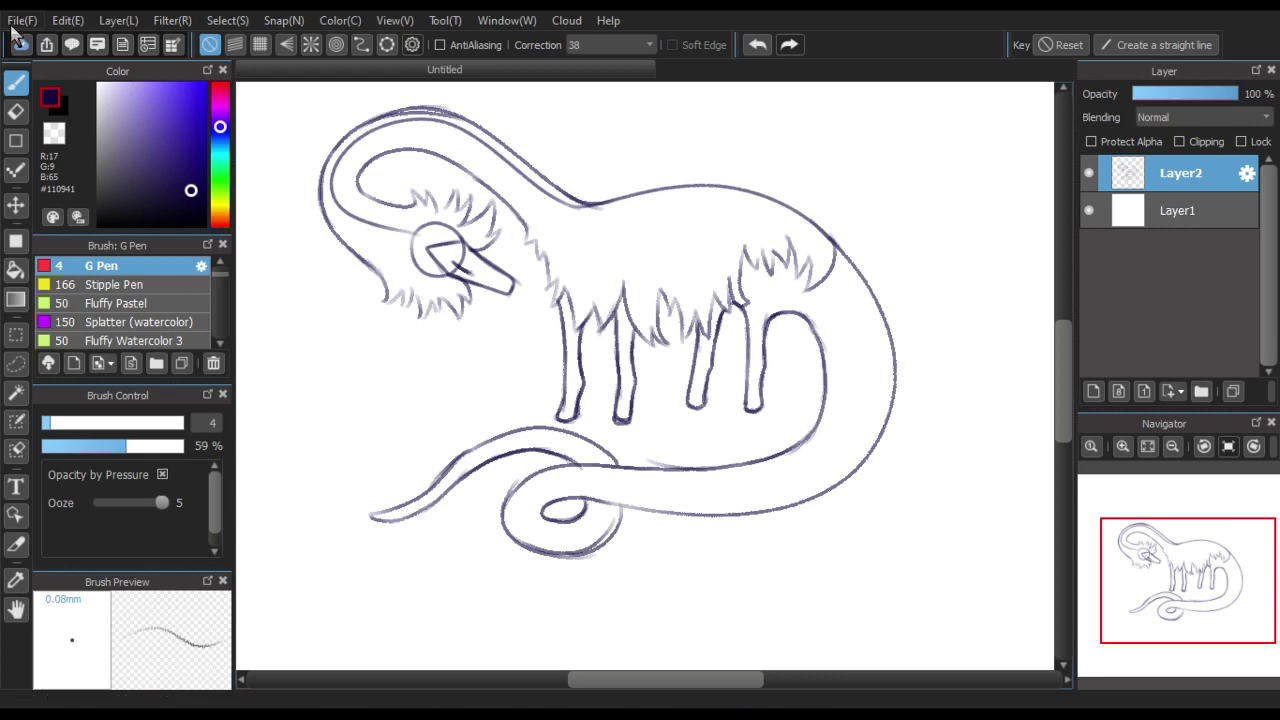
# Save the drawing as sdsddsffg.mdp
pyautogui.click(10, 24)
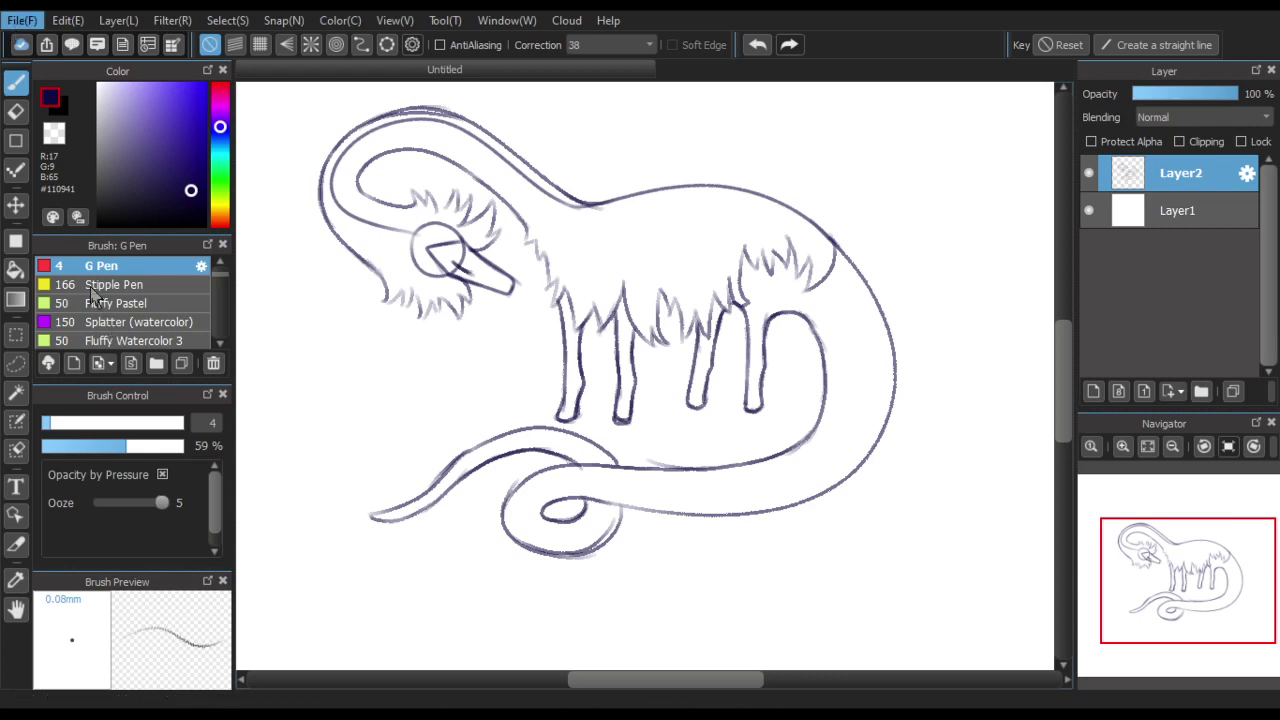
pyautogui.click(95, 292)
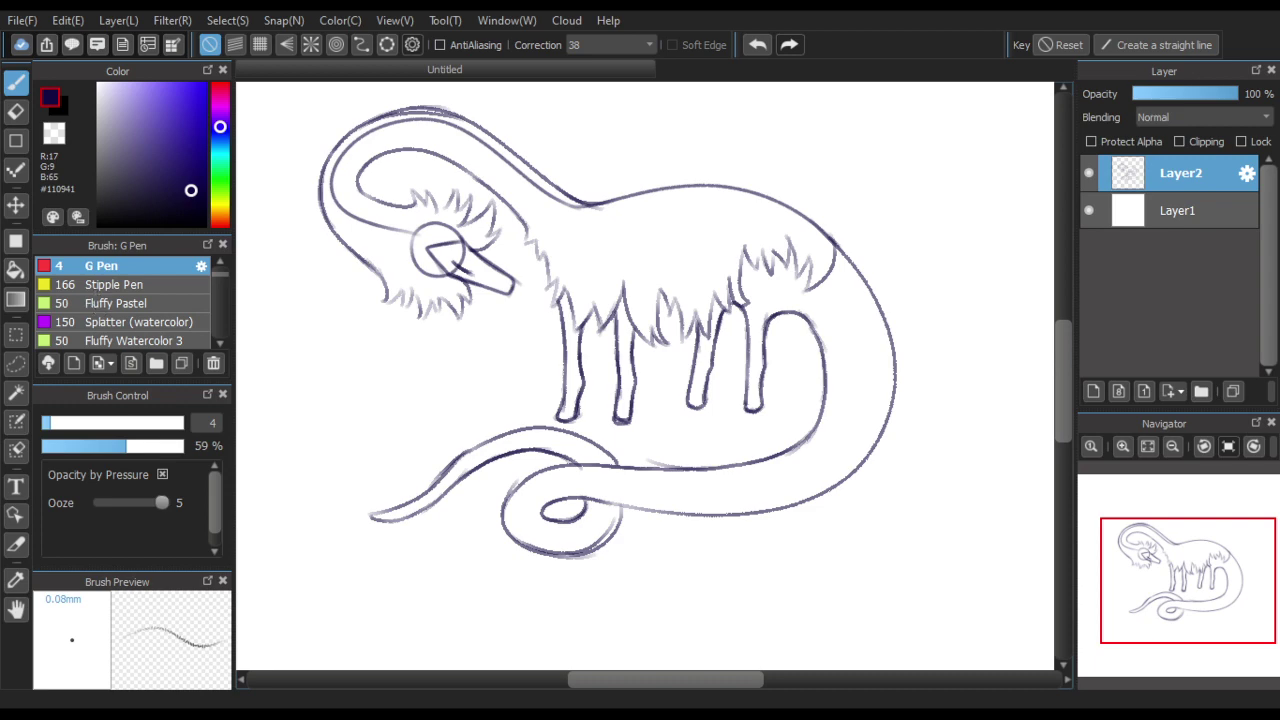
pyautogui.press('Return')
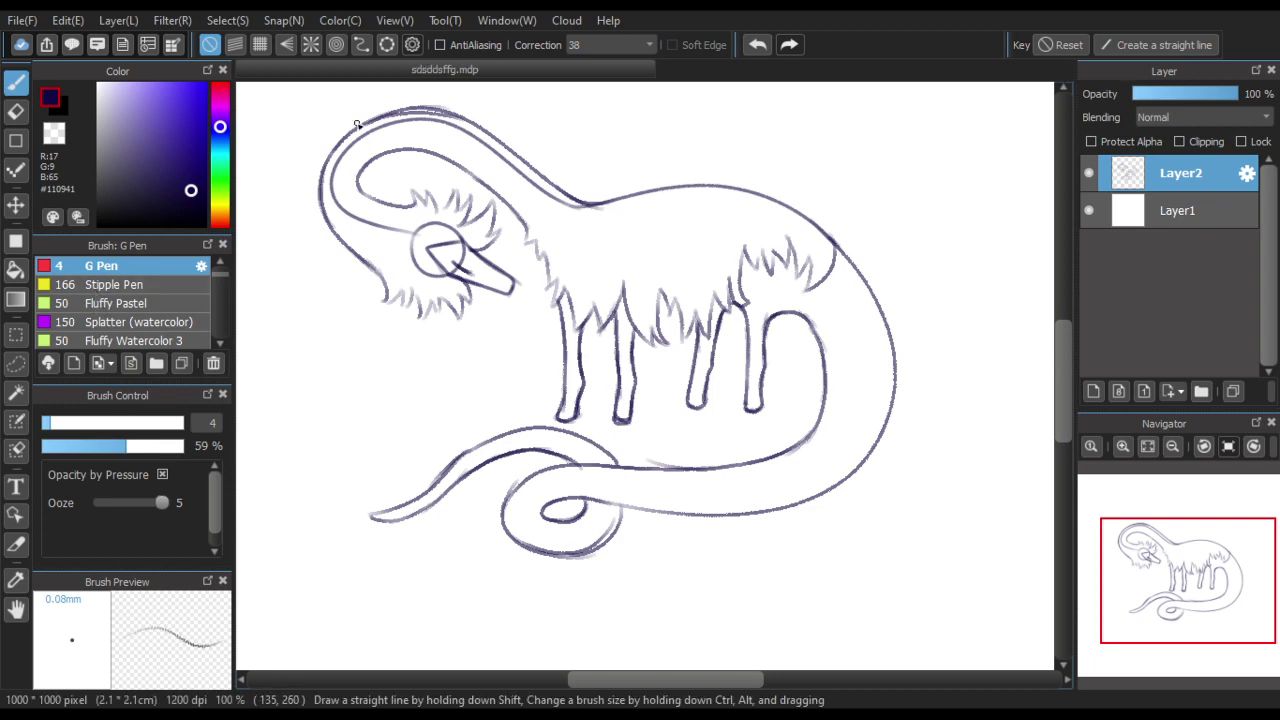
# Redraw the upper end of the inner tail line as a higher arch behind the rear leg, and erase the old arch
pyautogui.scroll(3, 356, 124)
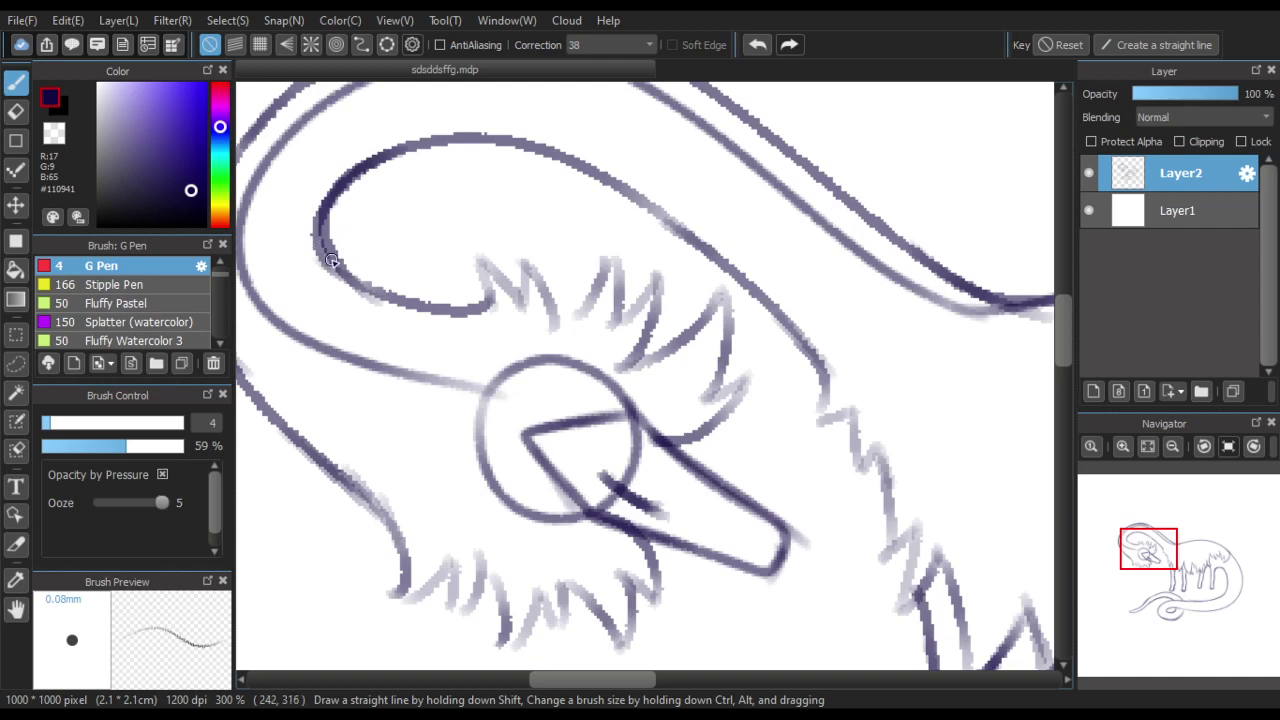
pyautogui.scroll(-2, 413, 99)
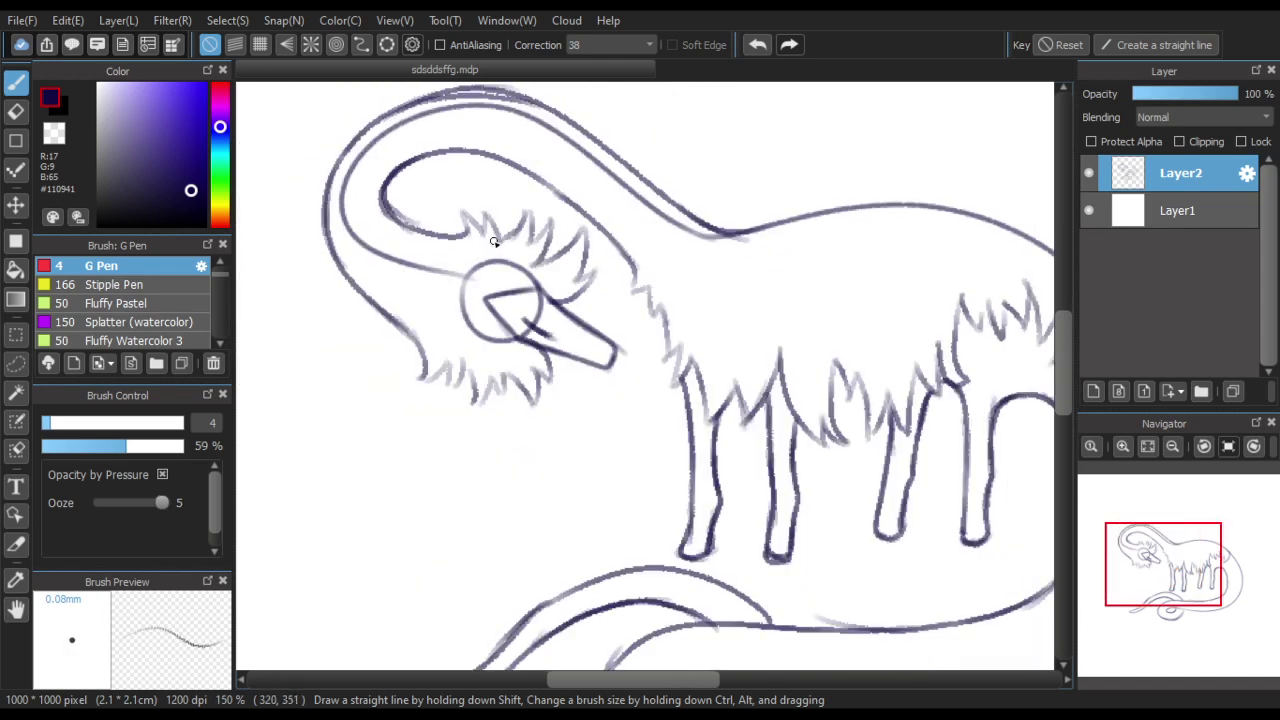
pyautogui.scroll(-1, 414, 247)
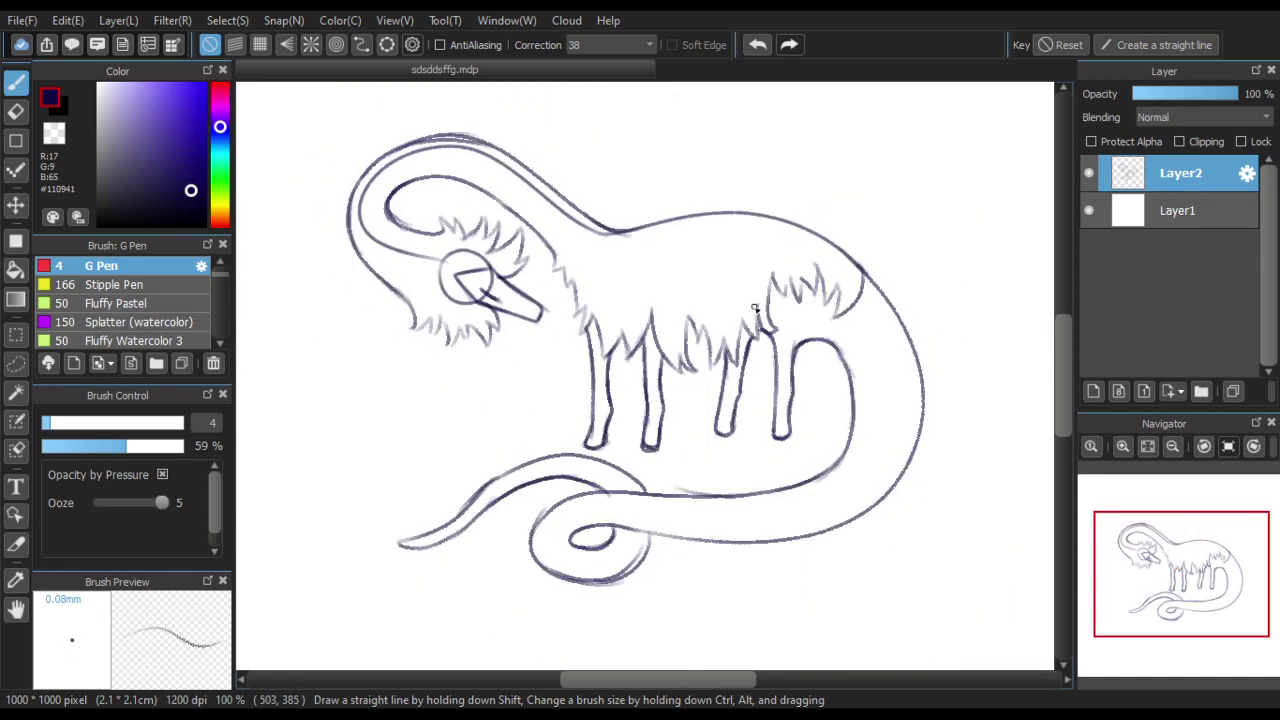
pyautogui.scroll(1, 757, 310)
pyautogui.moveTo(795, 383)
pyautogui.mouseDown()
pyautogui.moveTo(815, 322)
pyautogui.moveTo(846, 323)
pyautogui.moveTo(912, 415)
pyautogui.mouseUp()
pyautogui.press('e')
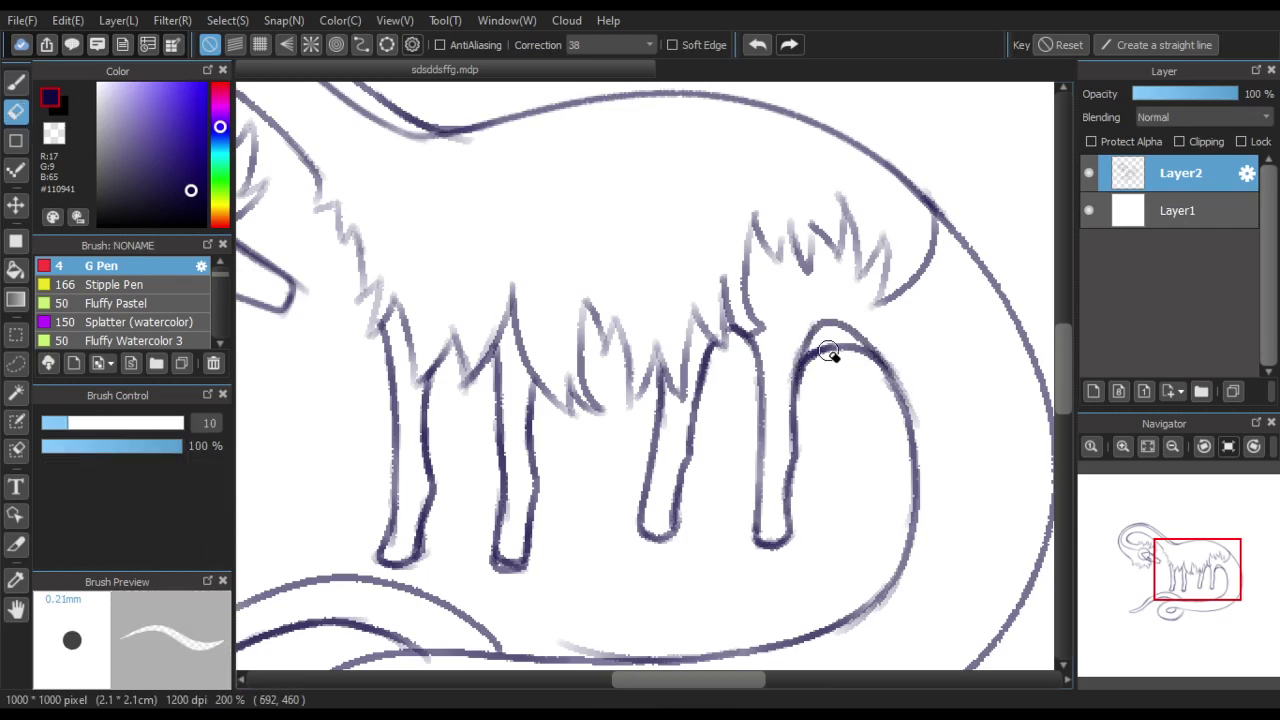
pyautogui.moveTo(830, 352)
pyautogui.mouseDown()
pyautogui.moveTo(807, 375)
pyautogui.moveTo(817, 352)
pyautogui.moveTo(852, 350)
pyautogui.mouseUp()
pyautogui.scroll(-1, 834, 329)
pyautogui.scroll(2, 1010, 300)
pyautogui.scroll(-2, 830, 292)
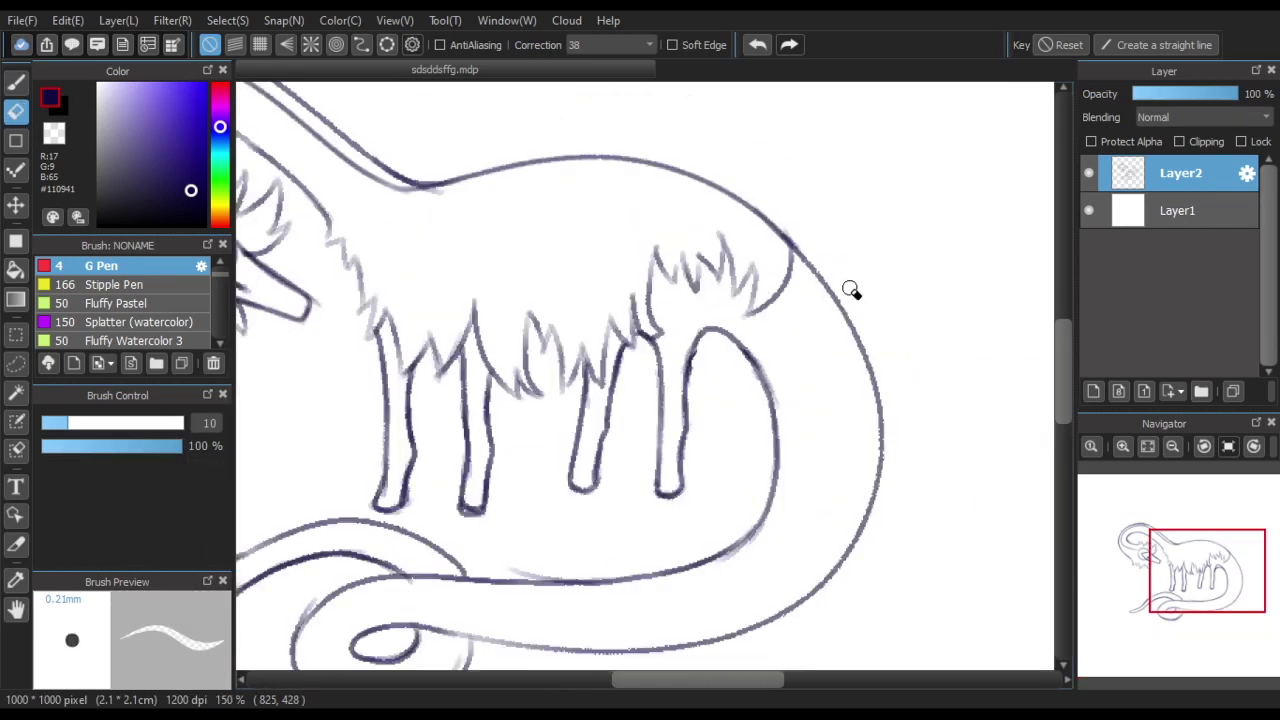
# Erase the curved line closing off the rump feathers, and extend the feathers with a line reaching the tail's outer edge
pyautogui.scroll(1, 817, 287)
pyautogui.moveTo(756, 304)
pyautogui.mouseDown()
pyautogui.moveTo(760, 294)
pyautogui.moveTo(741, 318)
pyautogui.mouseUp()
pyautogui.moveTo(778, 250)
pyautogui.mouseDown()
pyautogui.moveTo(782, 290)
pyautogui.moveTo(766, 223)
pyautogui.mouseUp()
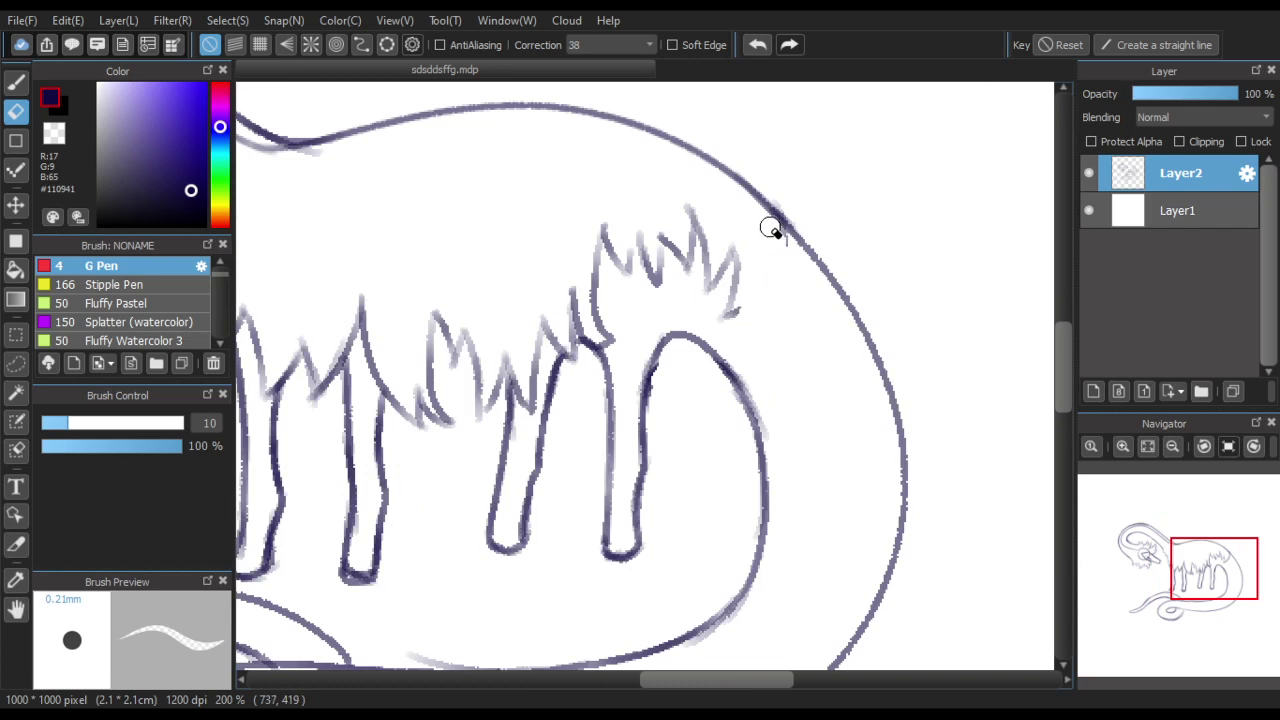
pyautogui.click(15, 82)
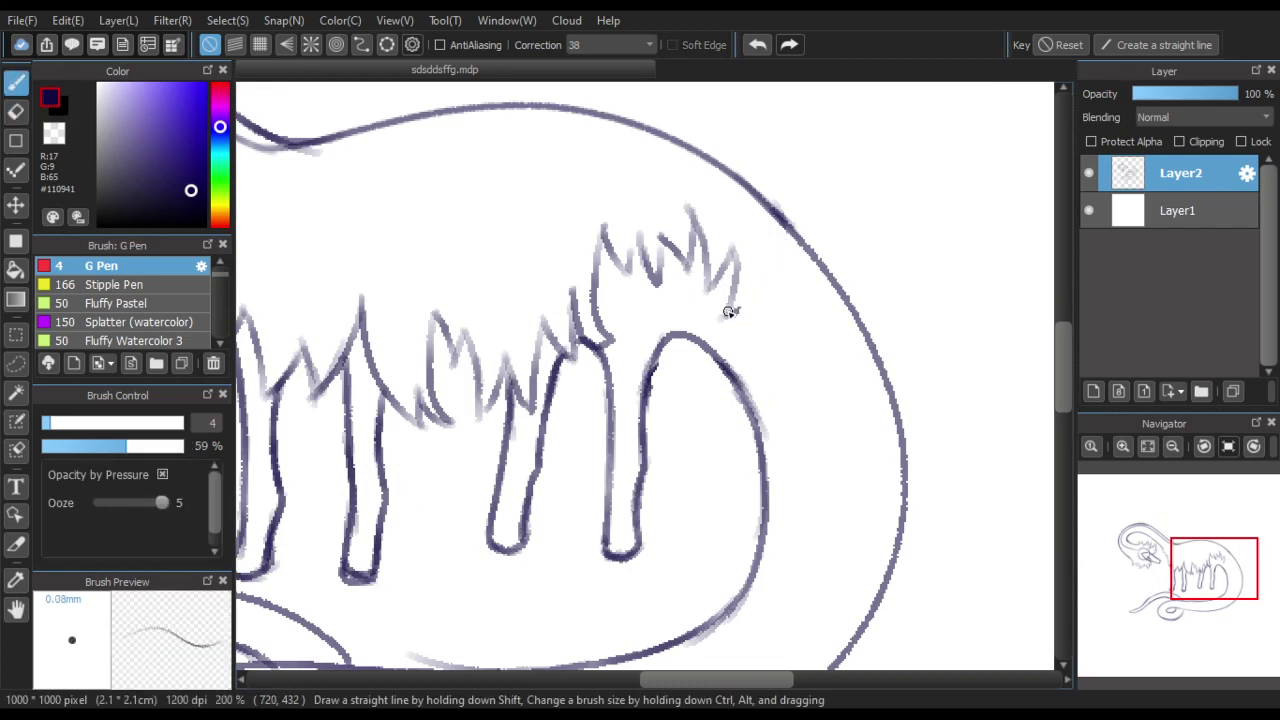
pyautogui.moveTo(728, 312)
pyautogui.mouseDown()
pyautogui.moveTo(765, 270)
pyautogui.moveTo(778, 298)
pyautogui.moveTo(788, 272)
pyautogui.moveTo(862, 326)
pyautogui.mouseUp()
pyautogui.scroll(-3, 842, 369)
pyautogui.scroll(2, 612, 366)
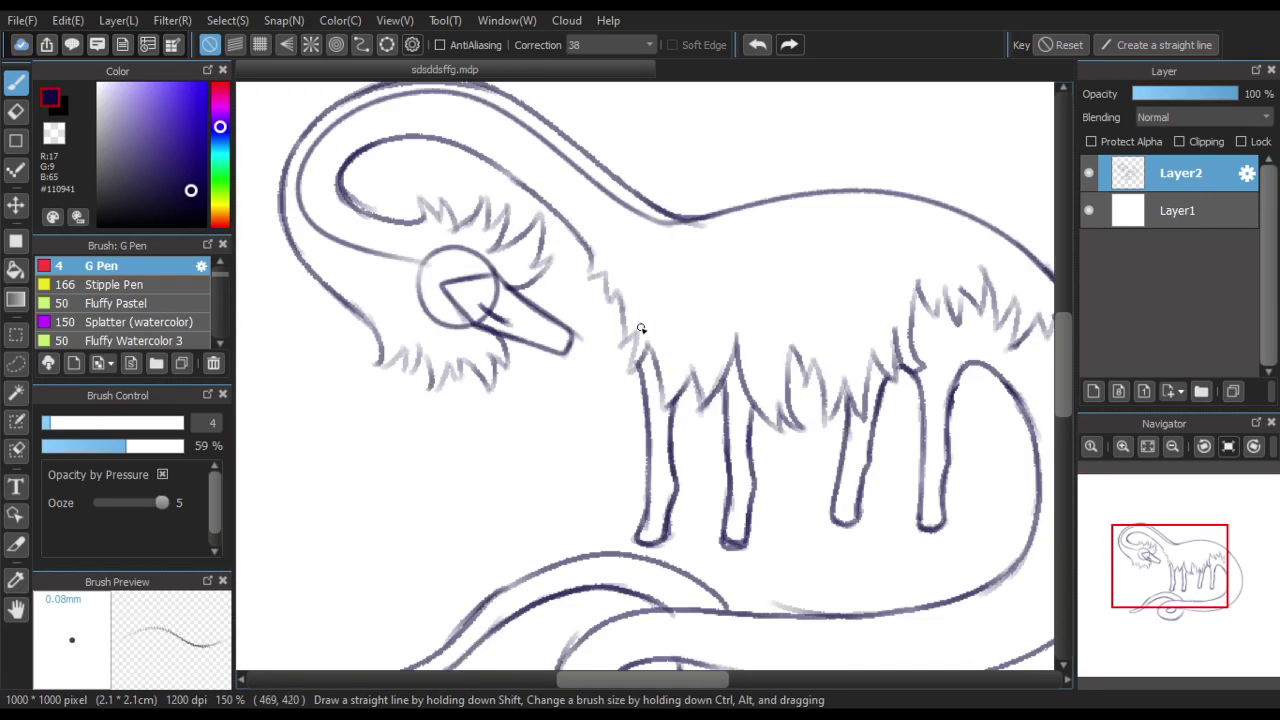
# Add small feather tufts behind the top of the front leg and along the chest in front of it
pyautogui.scroll(1, 680, 408)
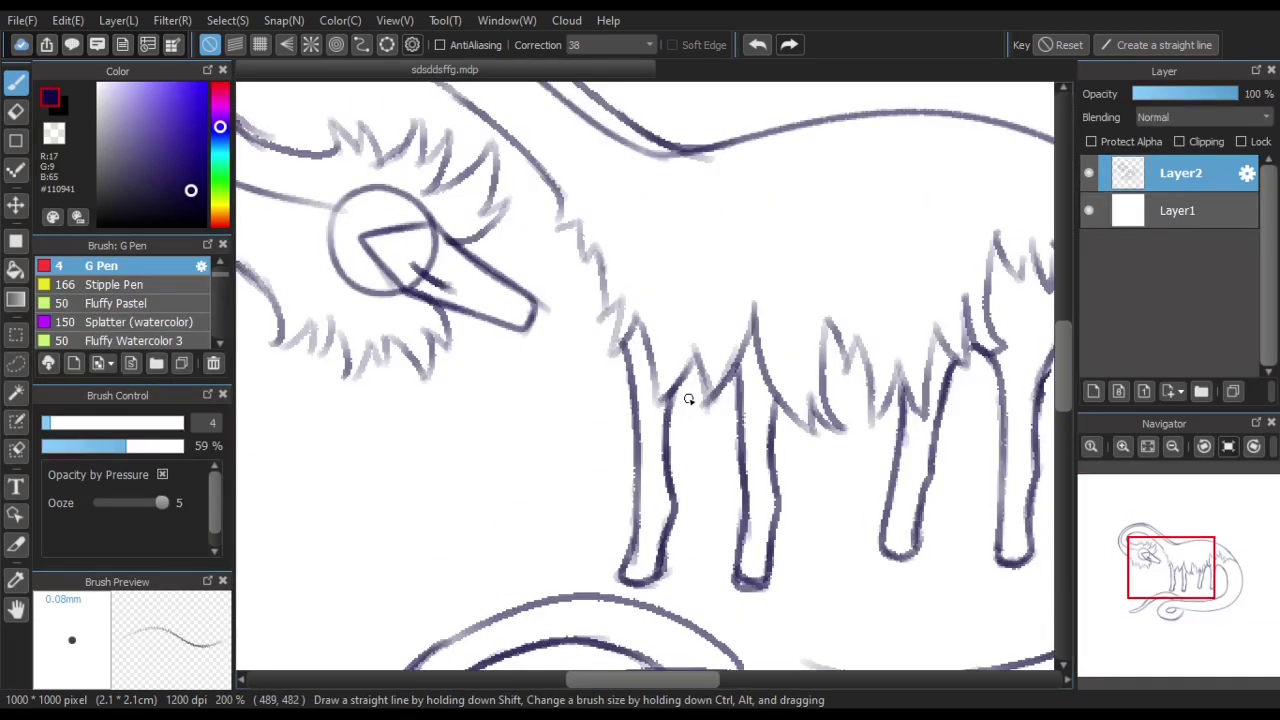
pyautogui.moveTo(693, 371)
pyautogui.mouseDown()
pyautogui.moveTo(689, 431)
pyautogui.moveTo(702, 447)
pyautogui.moveTo(666, 436)
pyautogui.mouseUp()
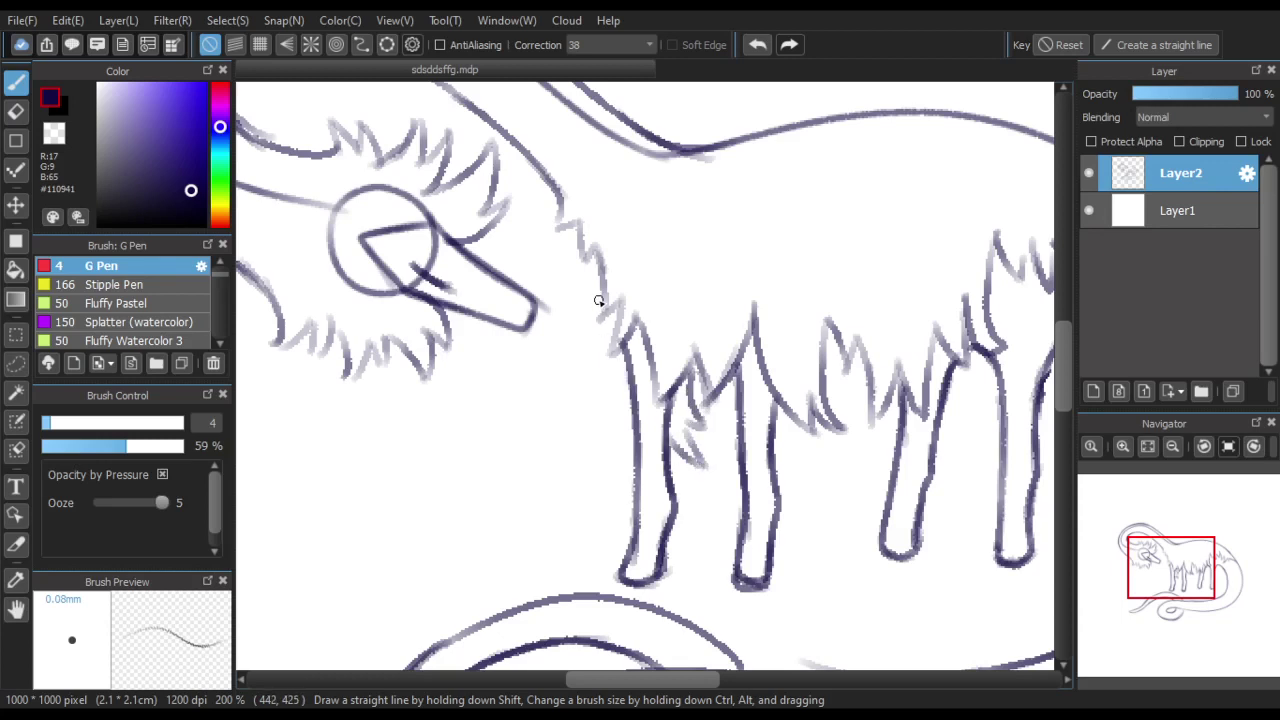
pyautogui.moveTo(604, 273)
pyautogui.mouseDown()
pyautogui.moveTo(581, 336)
pyautogui.moveTo(620, 302)
pyautogui.moveTo(618, 319)
pyautogui.moveTo(581, 365)
pyautogui.moveTo(618, 355)
pyautogui.moveTo(631, 311)
pyautogui.moveTo(614, 383)
pyautogui.moveTo(589, 397)
pyautogui.moveTo(603, 400)
pyautogui.moveTo(623, 366)
pyautogui.moveTo(608, 407)
pyautogui.mouseUp()
pyautogui.scroll(-2, 536, 385)
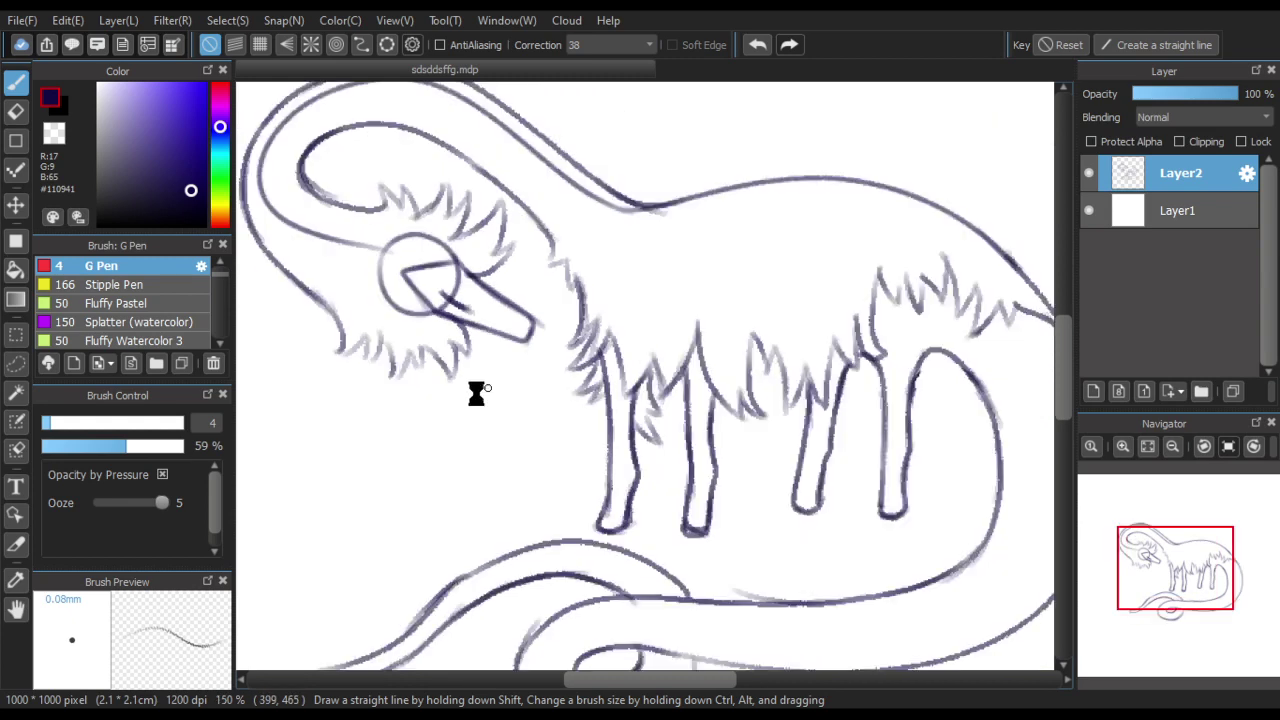
# Add extra feather spikes where the two hind legs meet the belly feathers
pyautogui.scroll(1, 792, 352)
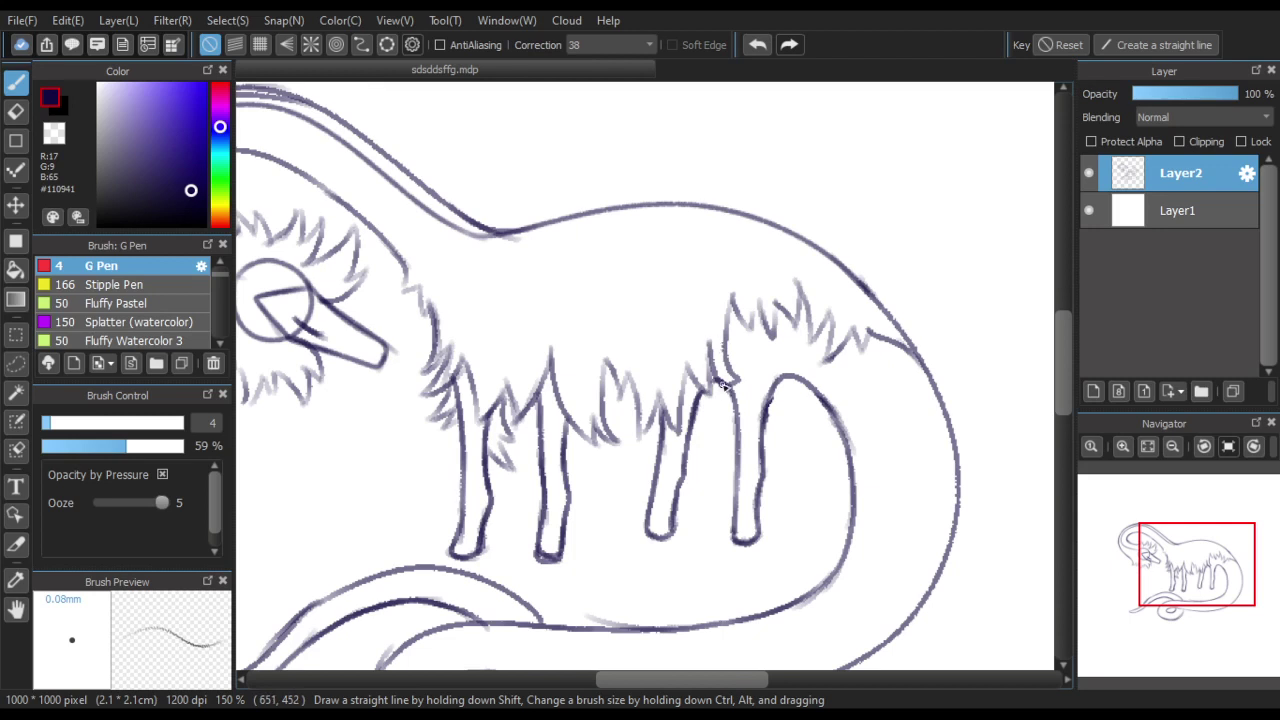
pyautogui.moveTo(725, 338)
pyautogui.mouseDown()
pyautogui.moveTo(747, 394)
pyautogui.moveTo(716, 387)
pyautogui.moveTo(708, 356)
pyautogui.moveTo(706, 414)
pyautogui.moveTo(681, 370)
pyautogui.mouseUp()
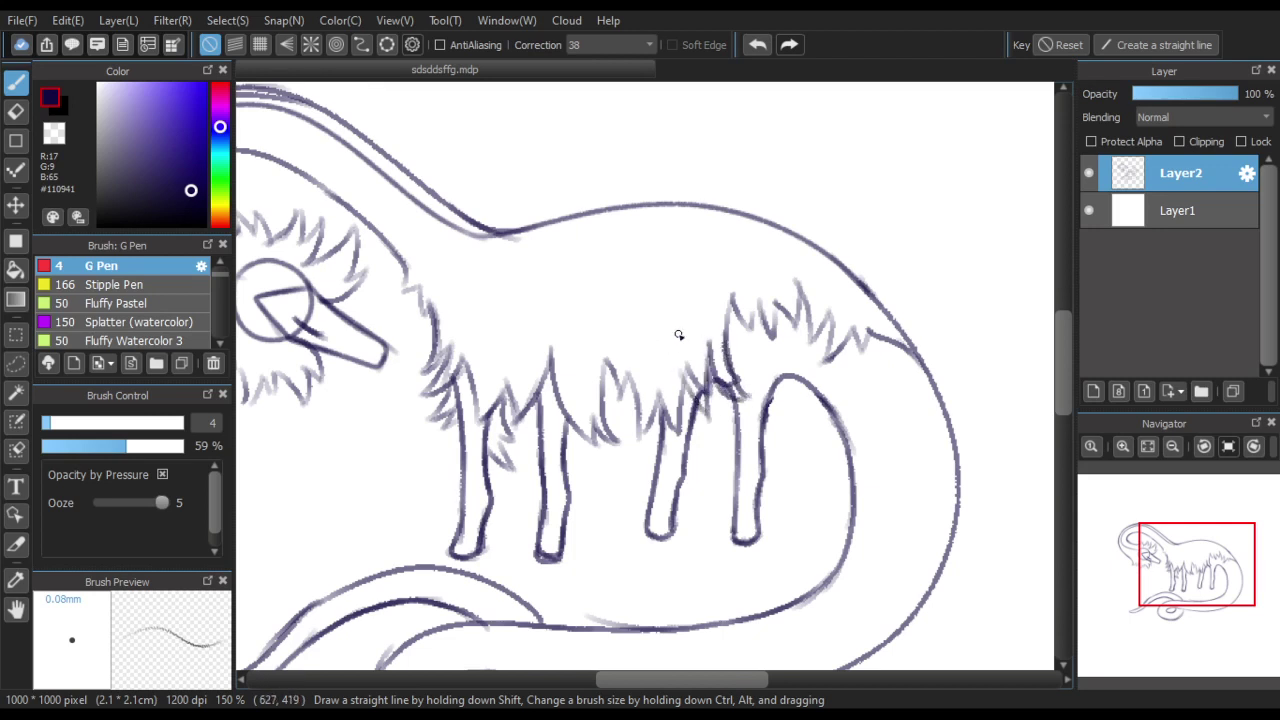
pyautogui.scroll(-1, 678, 335)
# Erase the inner neck guideline and the head's construction circle around the beak, using an eraser size of 21
pyautogui.click(15, 111)
pyautogui.scroll(1, 305, 262)
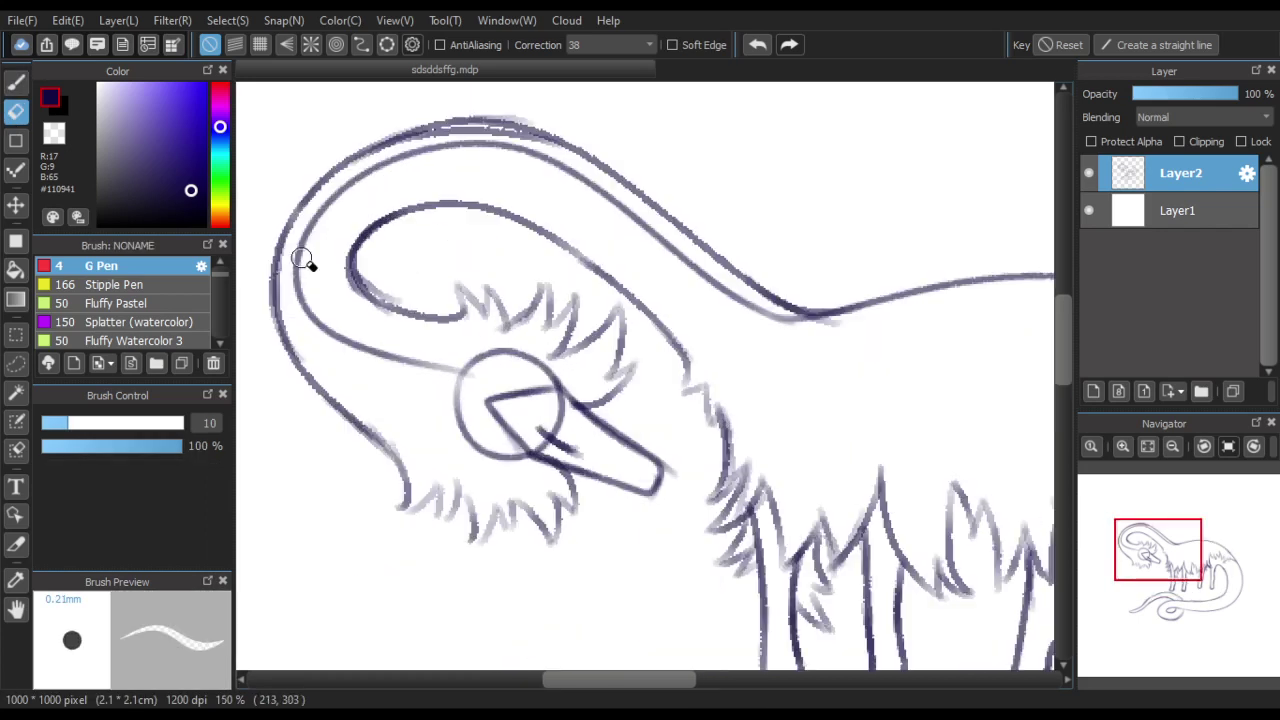
pyautogui.moveTo(80, 423); pyautogui.dragTo(104, 426)
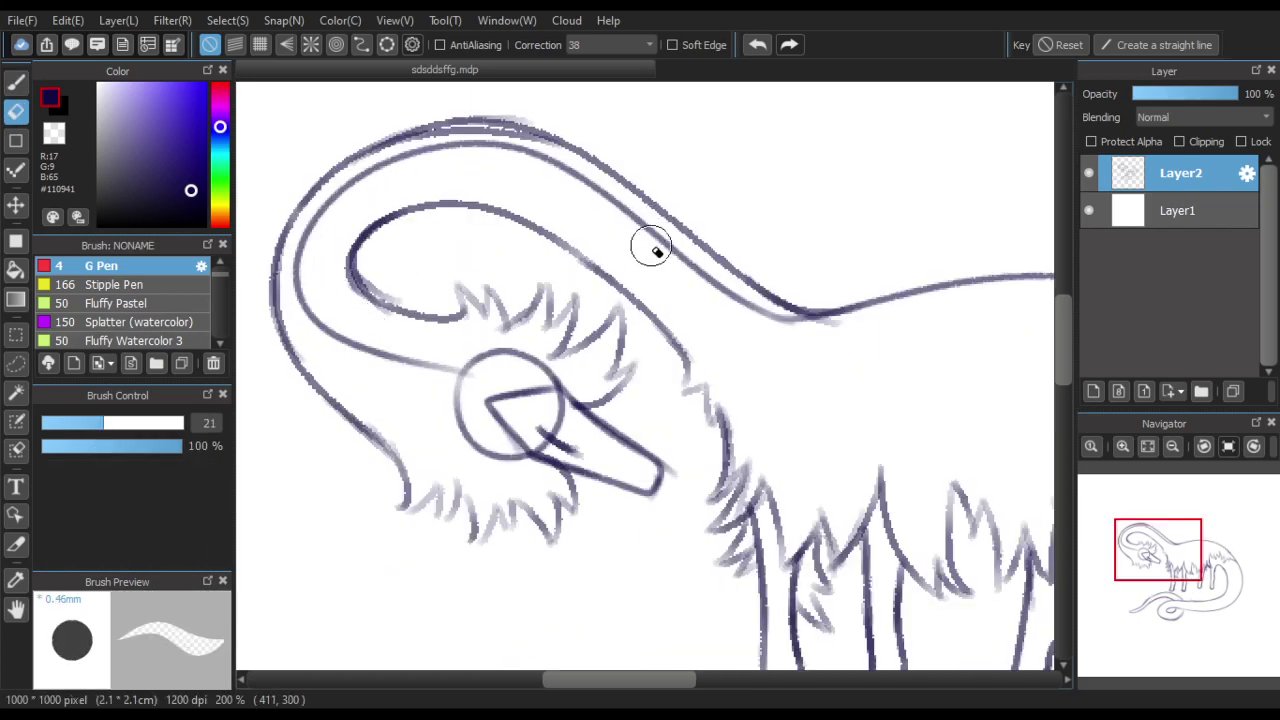
pyautogui.moveTo(655, 250)
pyautogui.mouseDown()
pyautogui.moveTo(775, 331)
pyautogui.moveTo(846, 346)
pyautogui.mouseUp()
pyautogui.moveTo(663, 251)
pyautogui.mouseDown()
pyautogui.moveTo(450, 148)
pyautogui.moveTo(491, 149)
pyautogui.moveTo(457, 149)
pyautogui.moveTo(337, 217)
pyautogui.moveTo(364, 183)
pyautogui.moveTo(297, 280)
pyautogui.moveTo(346, 337)
pyautogui.moveTo(543, 366)
pyautogui.moveTo(443, 380)
pyautogui.moveTo(491, 457)
pyautogui.moveTo(518, 474)
pyautogui.mouseUp()
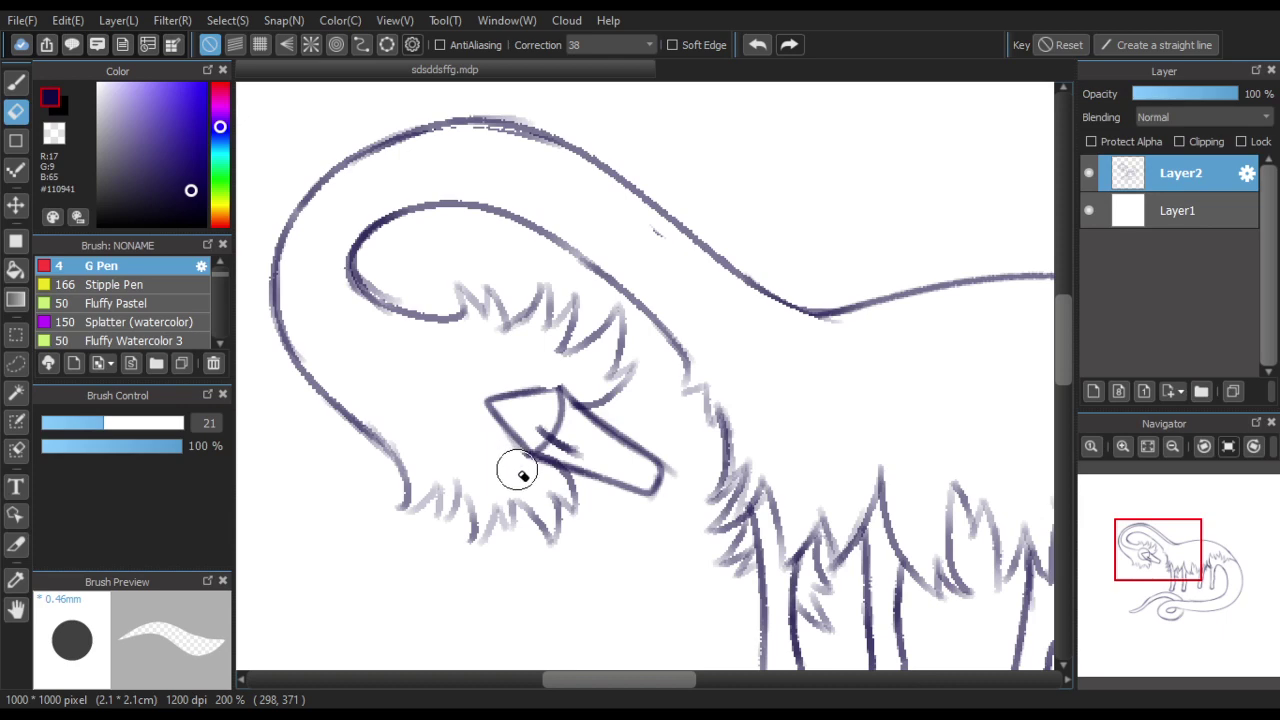
pyautogui.scroll(-4, 563, 206)
# Reduce the eraser size to 10.4 and erase the leftover circle arc inside the beak
pyautogui.moveTo(98, 423); pyautogui.dragTo(69, 423)
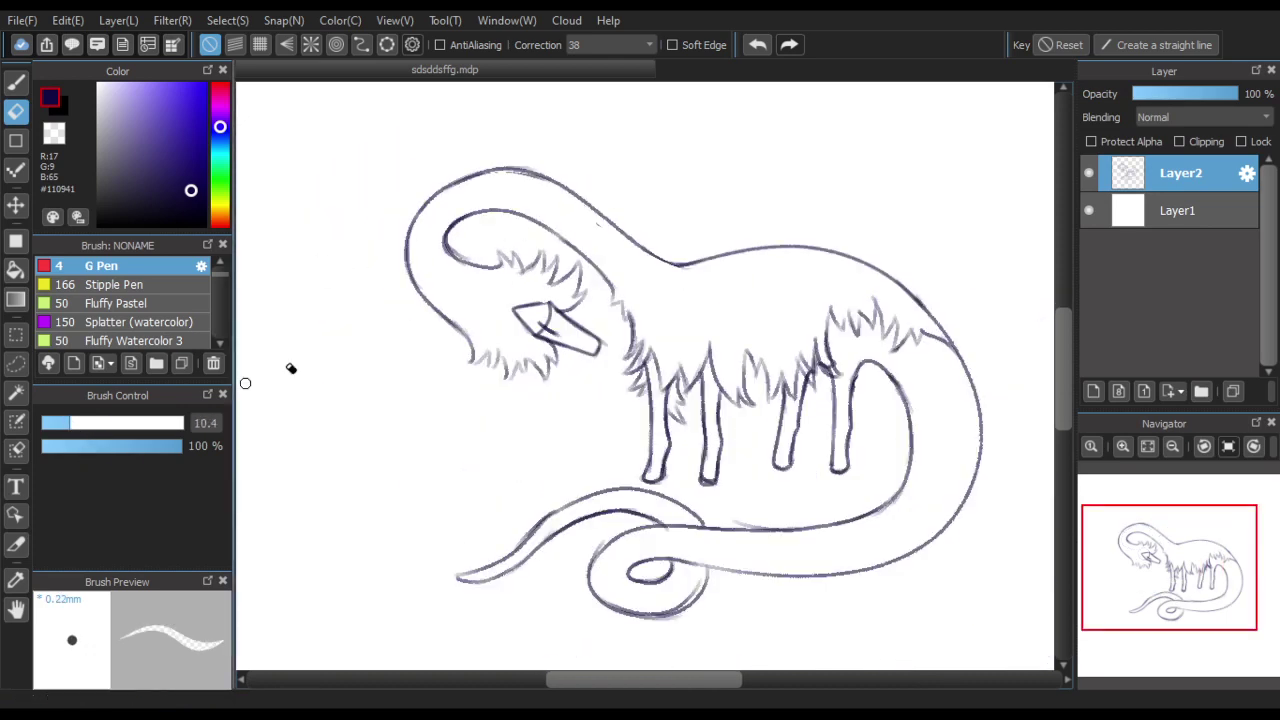
pyautogui.scroll(4, 528, 295)
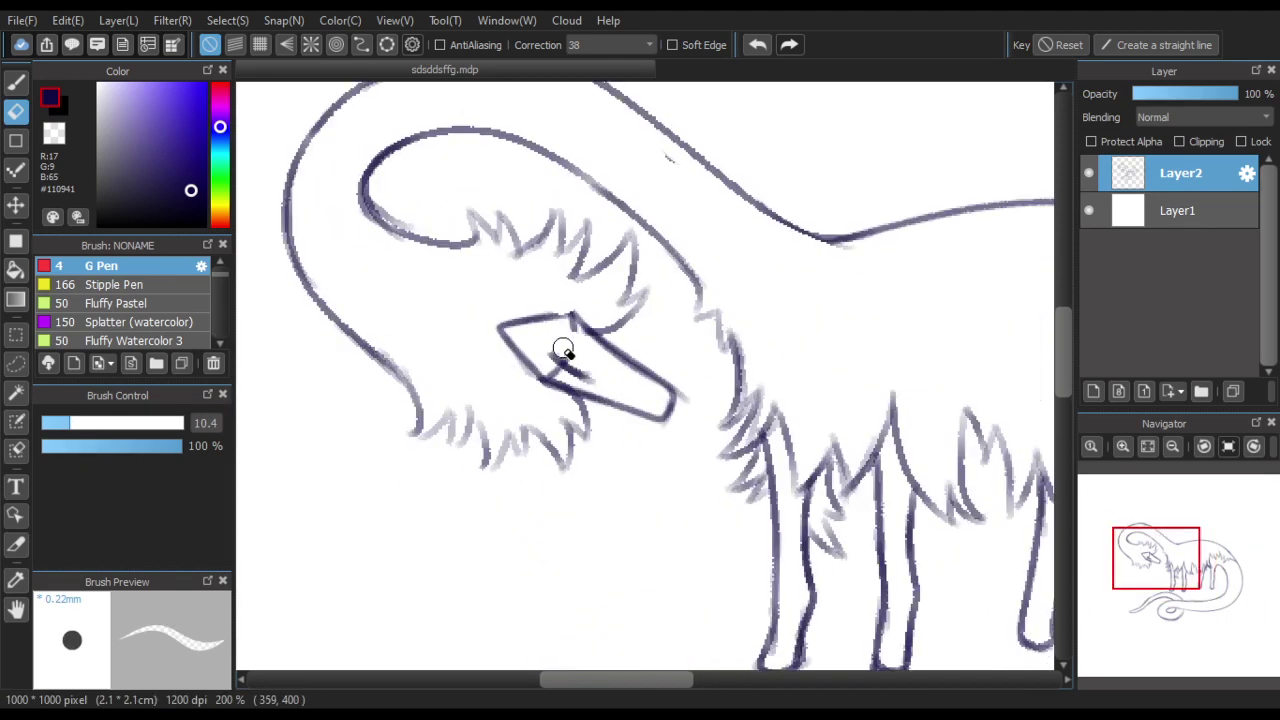
pyautogui.moveTo(563, 348); pyautogui.dragTo(574, 329)
pyautogui.moveTo(540, 376); pyautogui.dragTo(556, 373)
pyautogui.scroll(-4, 426, 246)
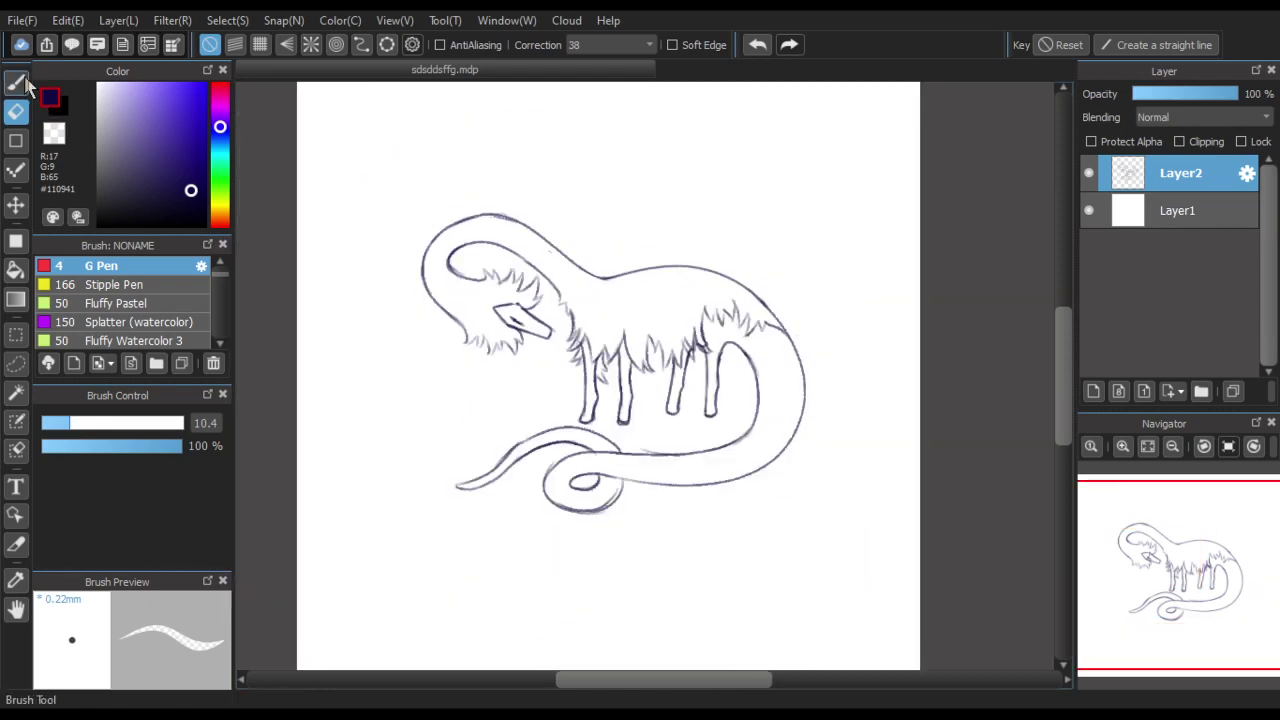
# Redraw the beak's broken upper edge with the G Pen to close the outline
pyautogui.click(18, 82)
pyautogui.scroll(5, 500, 320)
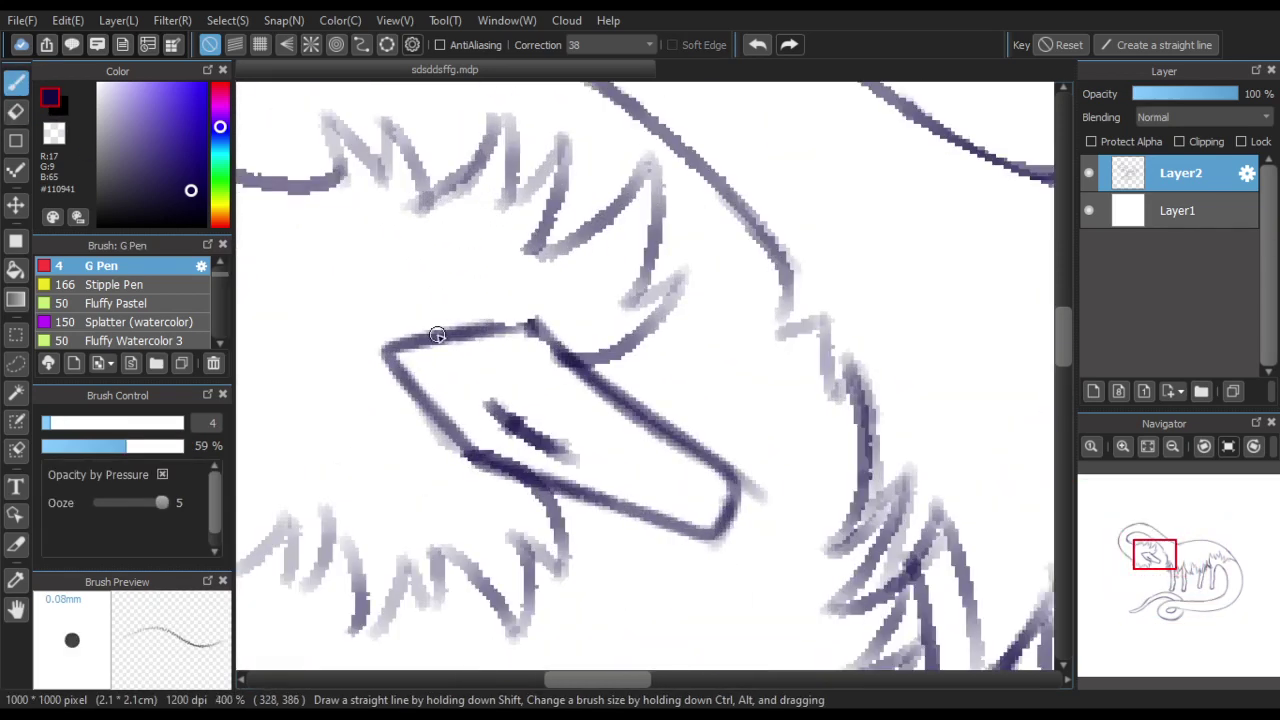
pyautogui.moveTo(437, 335)
pyautogui.mouseDown()
pyautogui.moveTo(529, 323)
pyautogui.moveTo(590, 366)
pyautogui.mouseUp()
pyautogui.scroll(-4, 476, 311)
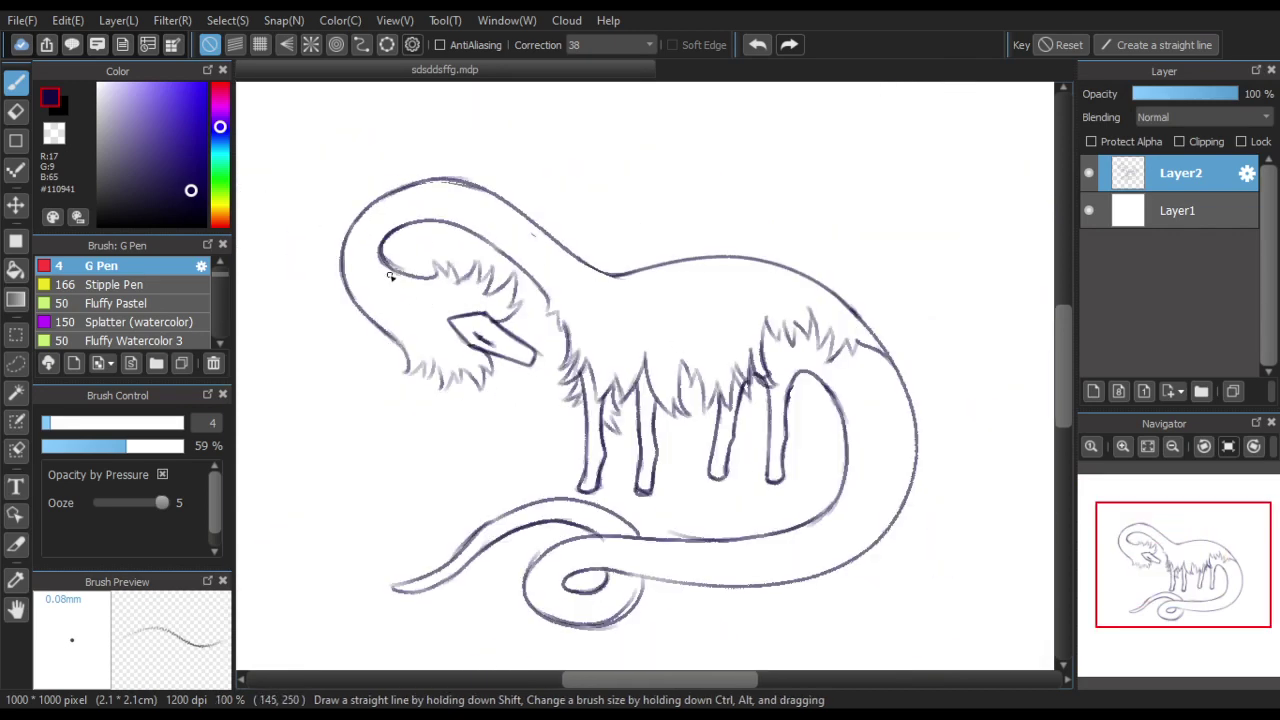
# Sketch four overlapping pointed scales along the tail's outer edge, from the rump feathers down around the bend
pyautogui.scroll(1, 847, 517)
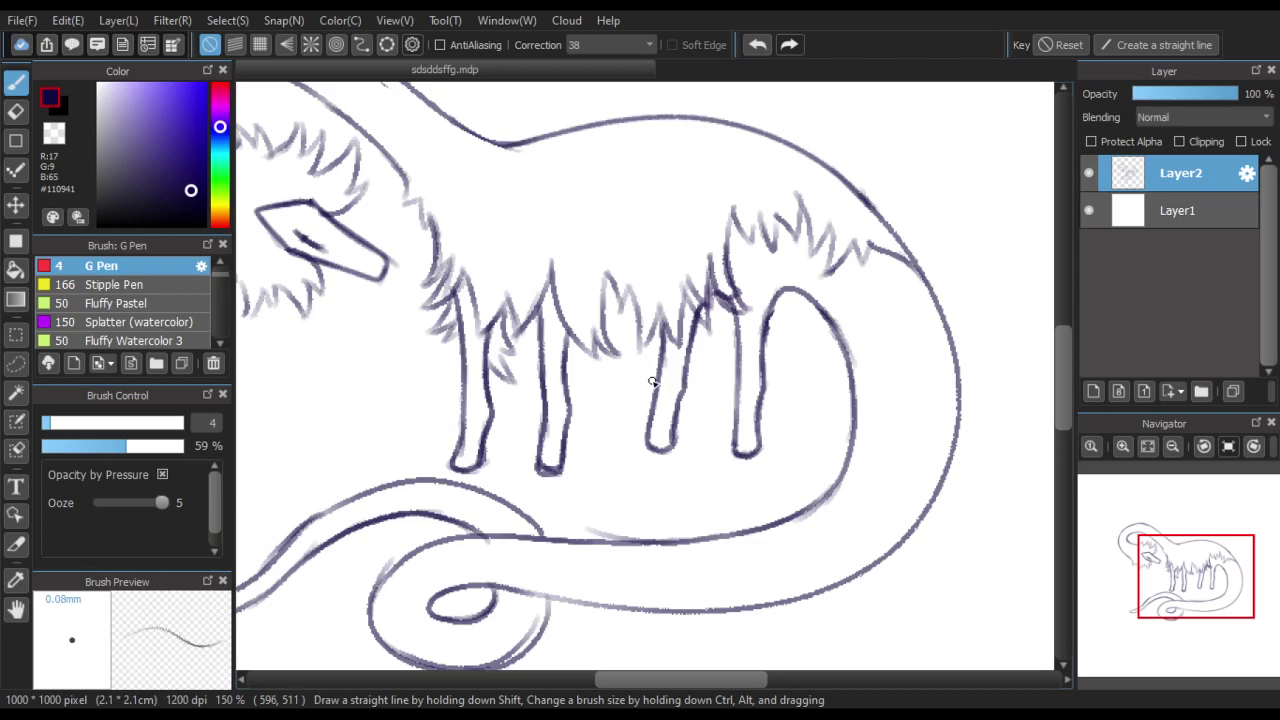
pyautogui.scroll(-1, 671, 480)
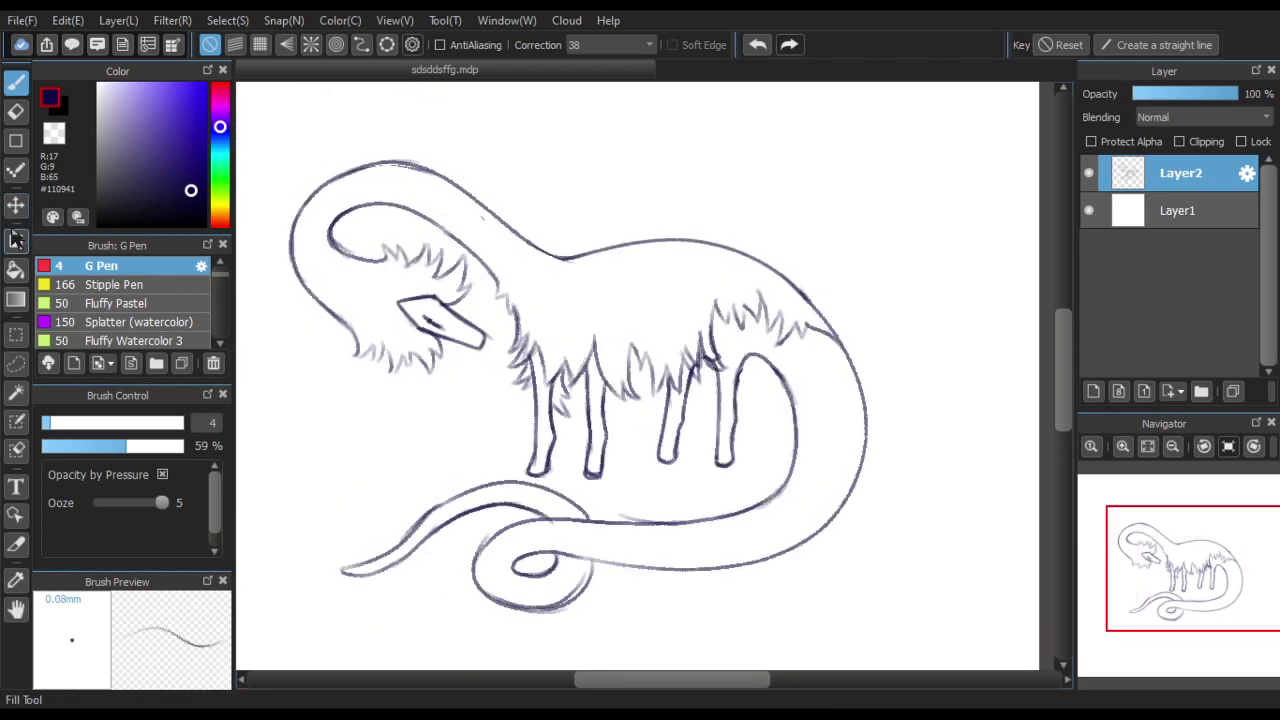
pyautogui.scroll(1, 835, 389)
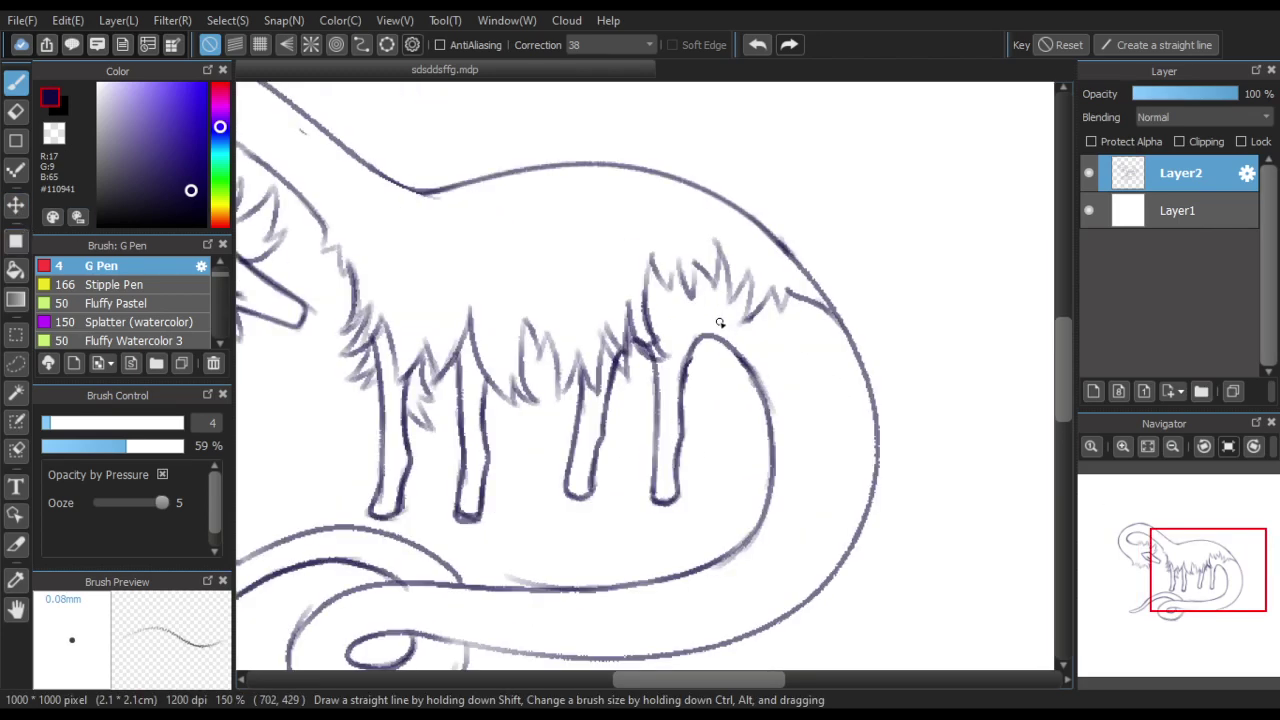
pyautogui.scroll(1, 720, 323)
pyautogui.scroll(-1, 703, 331)
pyautogui.scroll(1, 751, 357)
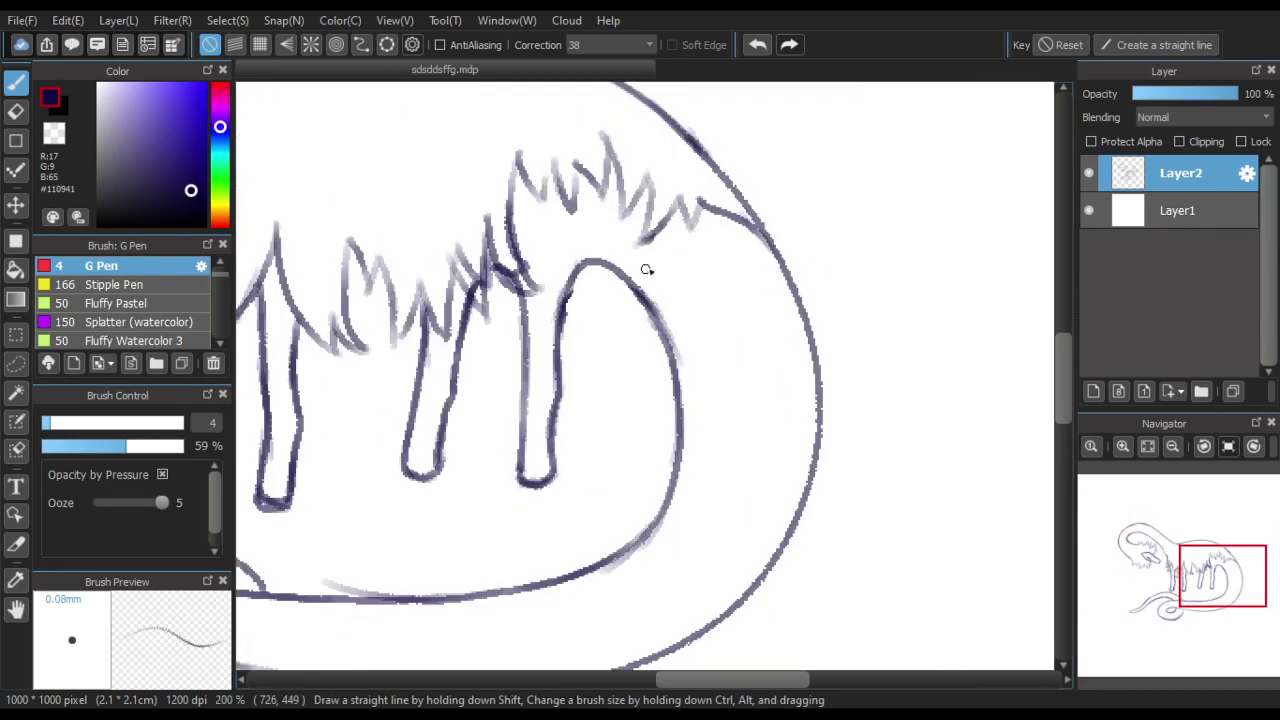
pyautogui.moveTo(652, 236)
pyautogui.mouseDown()
pyautogui.moveTo(670, 275)
pyautogui.moveTo(790, 324)
pyautogui.mouseUp()
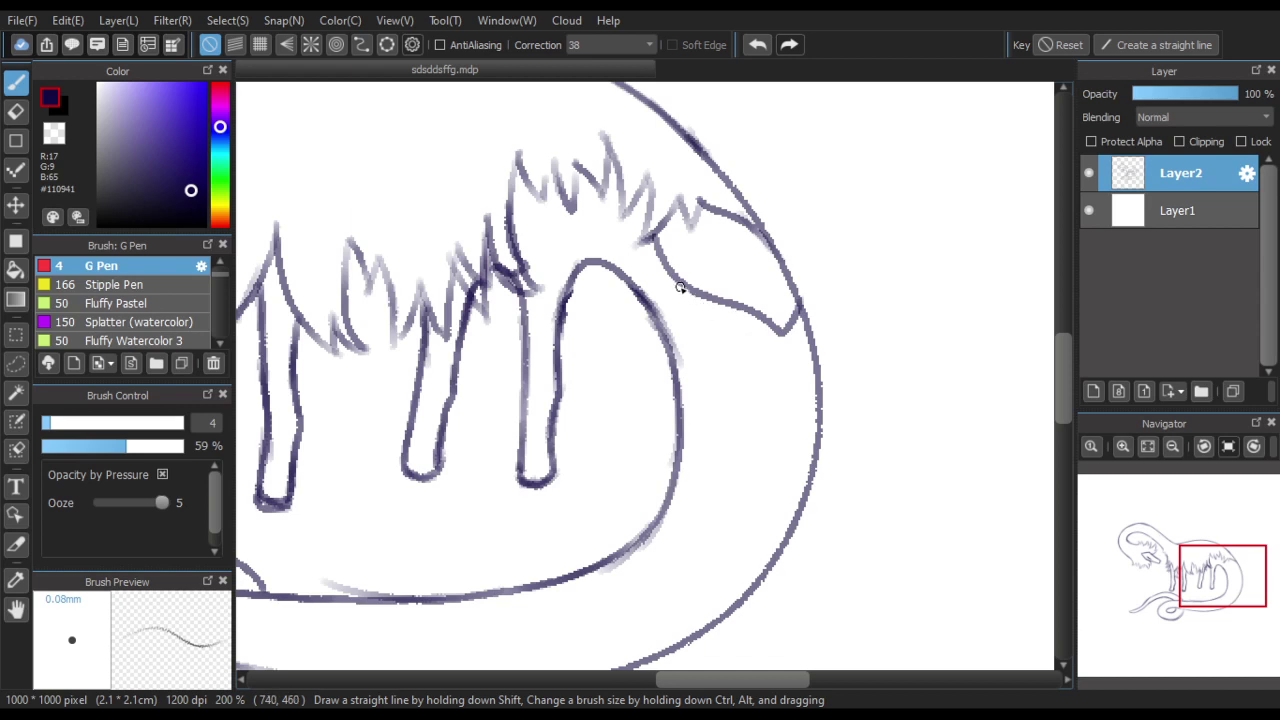
pyautogui.moveTo(689, 324)
pyautogui.mouseDown()
pyautogui.moveTo(771, 425)
pyautogui.moveTo(800, 412)
pyautogui.moveTo(818, 374)
pyautogui.mouseUp()
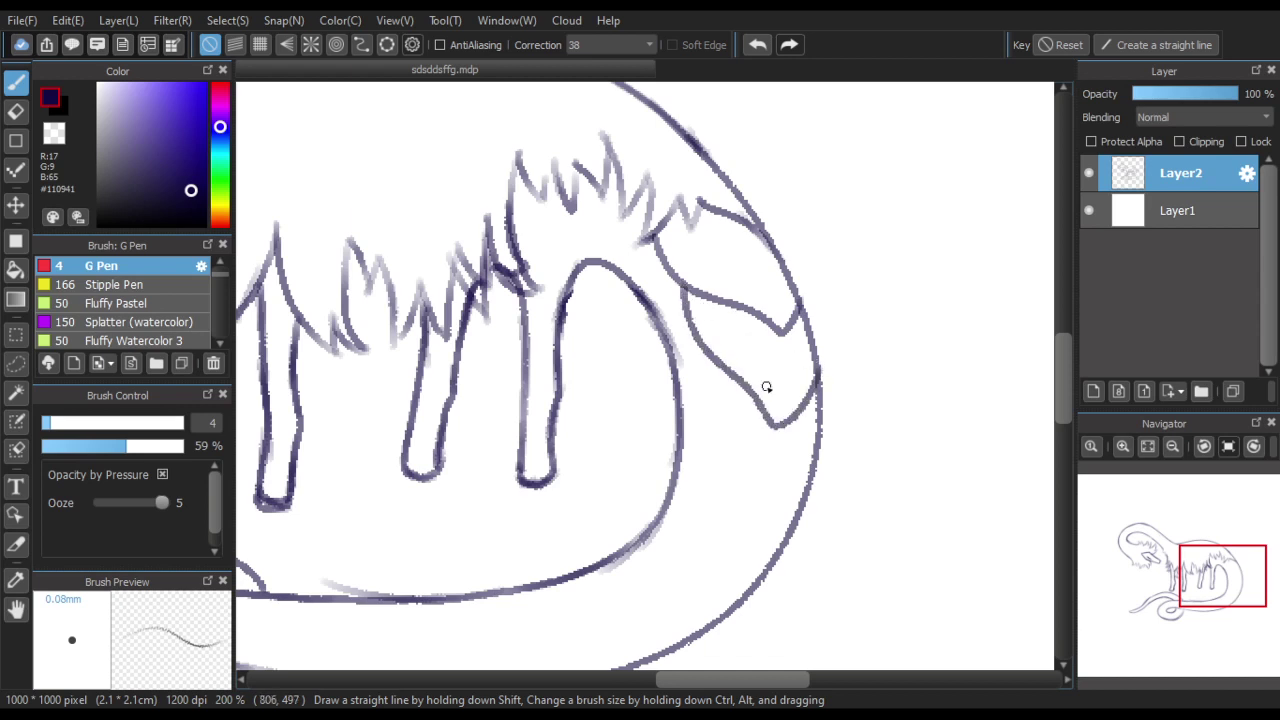
pyautogui.moveTo(709, 411)
pyautogui.mouseDown()
pyautogui.moveTo(742, 513)
pyautogui.moveTo(799, 486)
pyautogui.moveTo(816, 460)
pyautogui.mouseUp()
pyautogui.moveTo(716, 443)
pyautogui.mouseDown()
pyautogui.moveTo(697, 505)
pyautogui.moveTo(713, 577)
pyautogui.moveTo(739, 584)
pyautogui.moveTo(778, 560)
pyautogui.mouseUp()
# Continue the row with two more pointed scales along the tail's lower edge, past the bend
pyautogui.scroll(-2, 722, 447)
pyautogui.scroll(4, 694, 320)
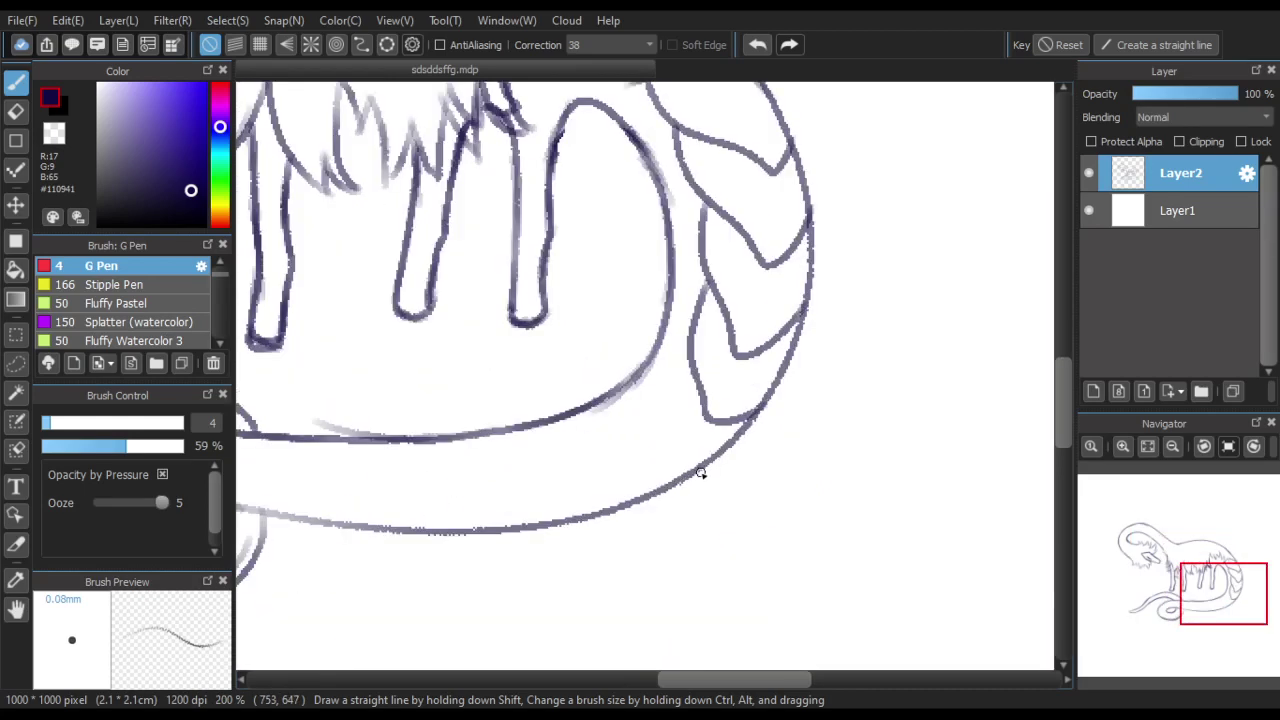
pyautogui.moveTo(674, 337)
pyautogui.mouseDown()
pyautogui.moveTo(603, 451)
pyautogui.moveTo(597, 523)
pyautogui.moveTo(718, 546)
pyautogui.mouseUp()
pyautogui.moveTo(606, 429)
pyautogui.mouseDown()
pyautogui.moveTo(463, 534)
pyautogui.moveTo(500, 586)
pyautogui.moveTo(608, 538)
pyautogui.mouseUp()
pyautogui.scroll(-2, 608, 538)
pyautogui.scroll(2, 577, 414)
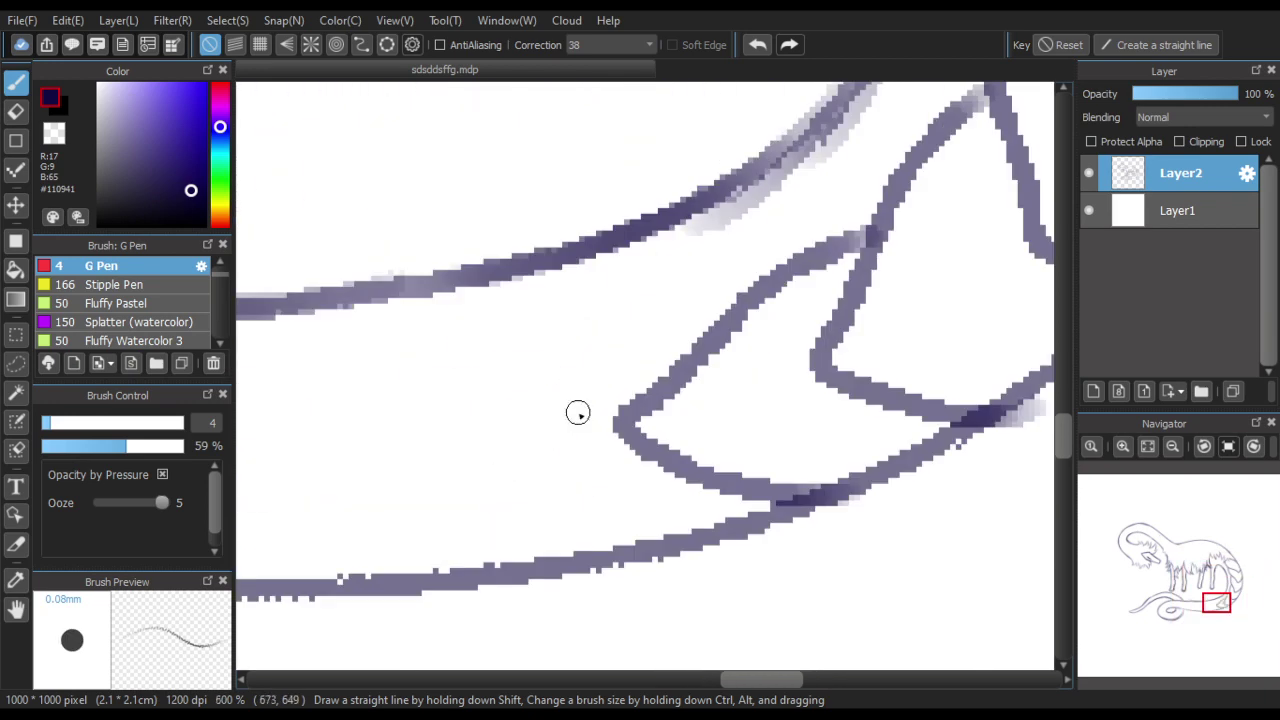
pyautogui.moveTo(643, 367); pyautogui.dragTo(474, 450)
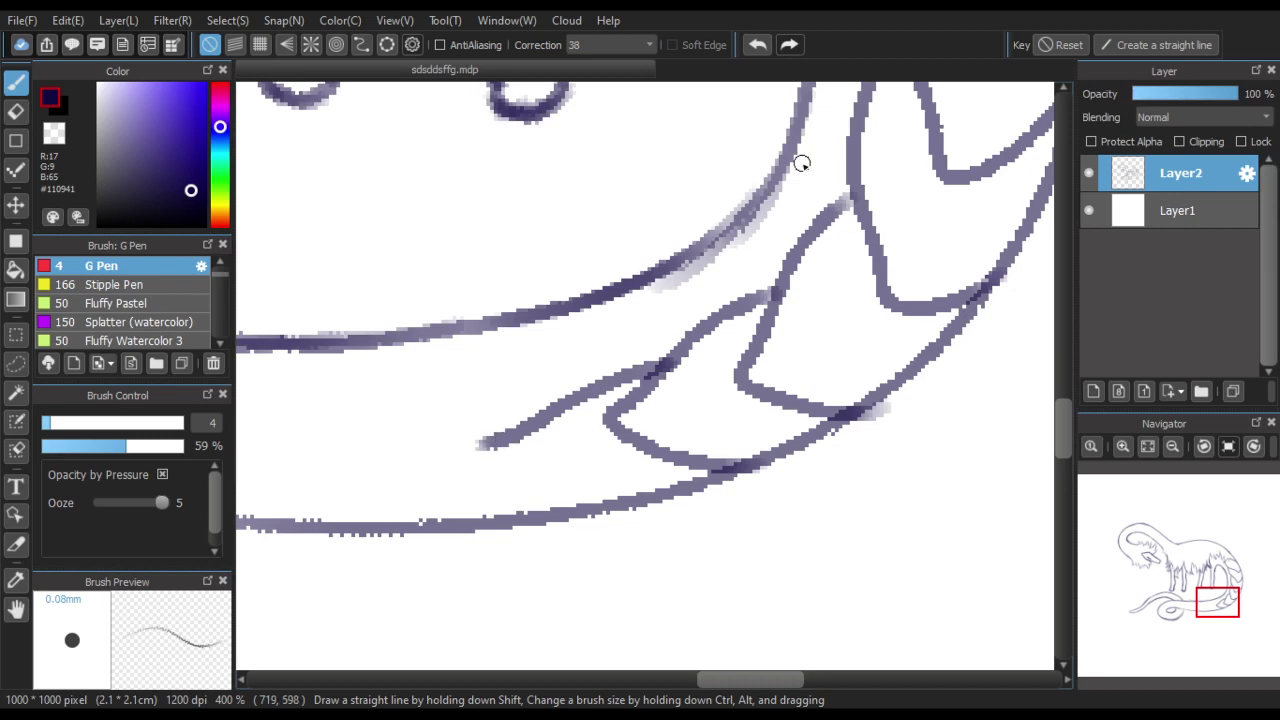
pyautogui.click(757, 44)
pyautogui.moveTo(676, 355)
pyautogui.mouseDown()
pyautogui.moveTo(603, 364)
pyautogui.moveTo(509, 413)
pyautogui.moveTo(562, 465)
pyautogui.moveTo(646, 490)
pyautogui.mouseUp()
pyautogui.scroll(-1, 715, 392)
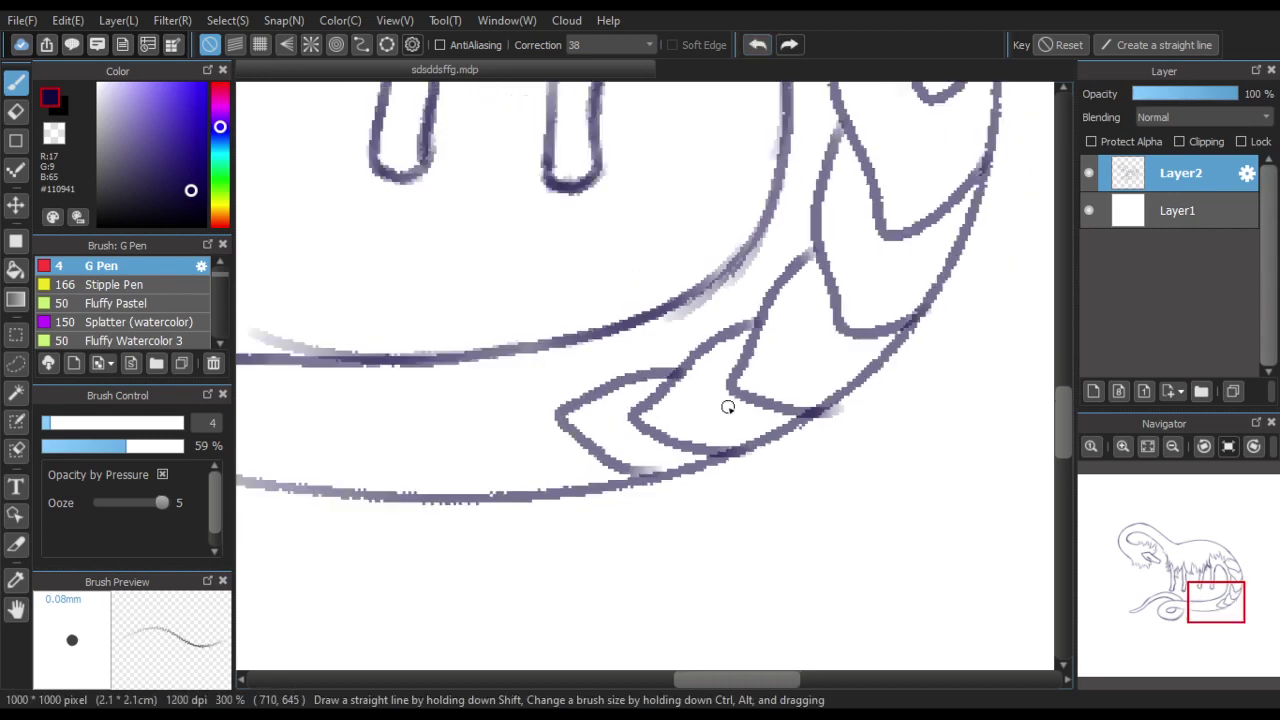
pyautogui.scroll(2, 522, 444)
pyautogui.click(757, 44)
# Draw one more overlapping pointed scale on the tail's lower edge, directly after the last scale of the row
pyautogui.moveTo(842, 258)
pyautogui.mouseDown()
pyautogui.moveTo(774, 271)
pyautogui.moveTo(583, 377)
pyautogui.moveTo(585, 440)
pyautogui.mouseUp()
pyautogui.moveTo(638, 481); pyautogui.dragTo(700, 502)
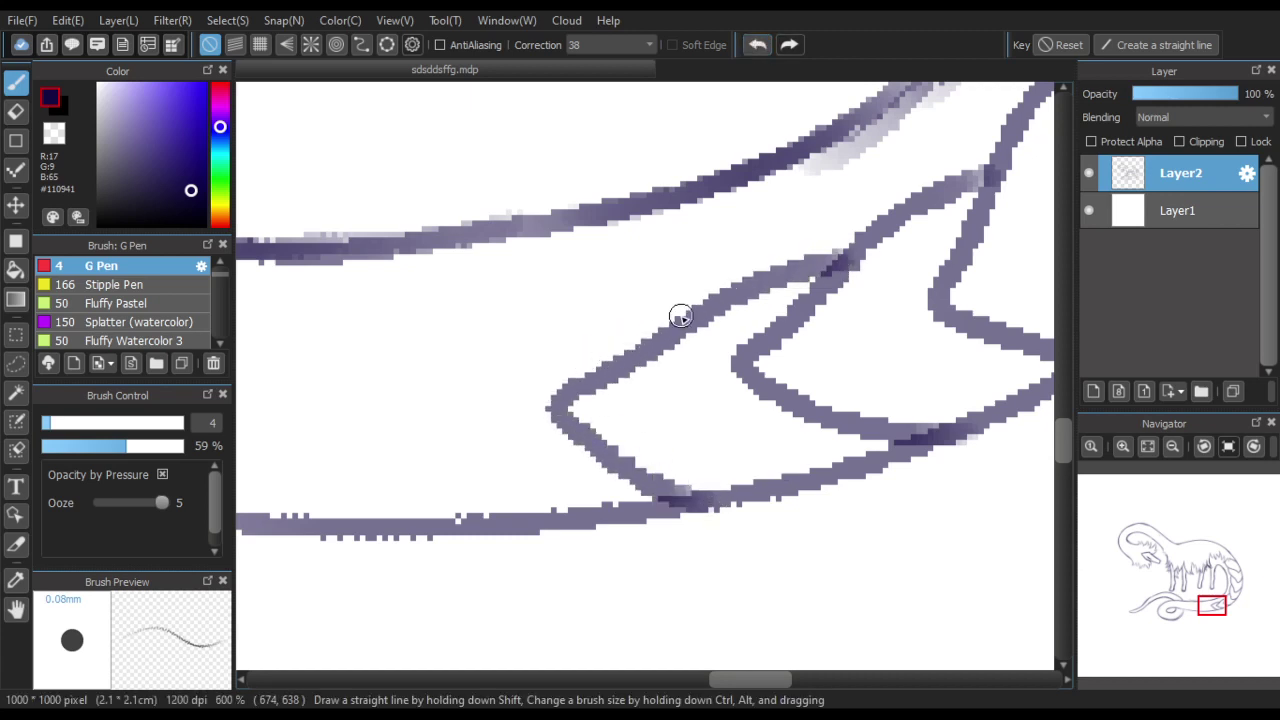
pyautogui.moveTo(698, 306)
pyautogui.mouseDown()
pyautogui.moveTo(663, 309)
pyautogui.moveTo(470, 400)
pyautogui.moveTo(394, 463)
pyautogui.moveTo(566, 509)
pyautogui.mouseUp()
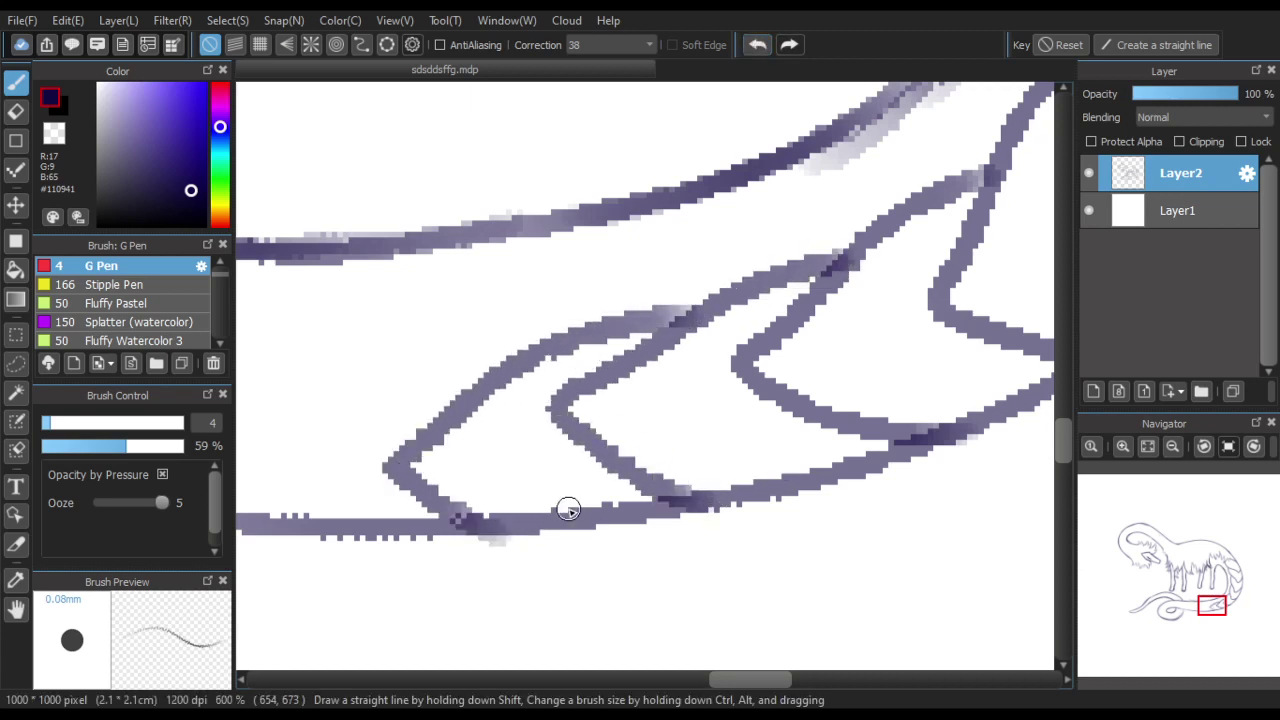
pyautogui.click(757, 44)
pyautogui.moveTo(720, 296)
pyautogui.mouseDown()
pyautogui.moveTo(613, 304)
pyautogui.moveTo(414, 404)
pyautogui.moveTo(386, 447)
pyautogui.moveTo(546, 521)
pyautogui.mouseUp()
pyautogui.scroll(-5, 590, 430)
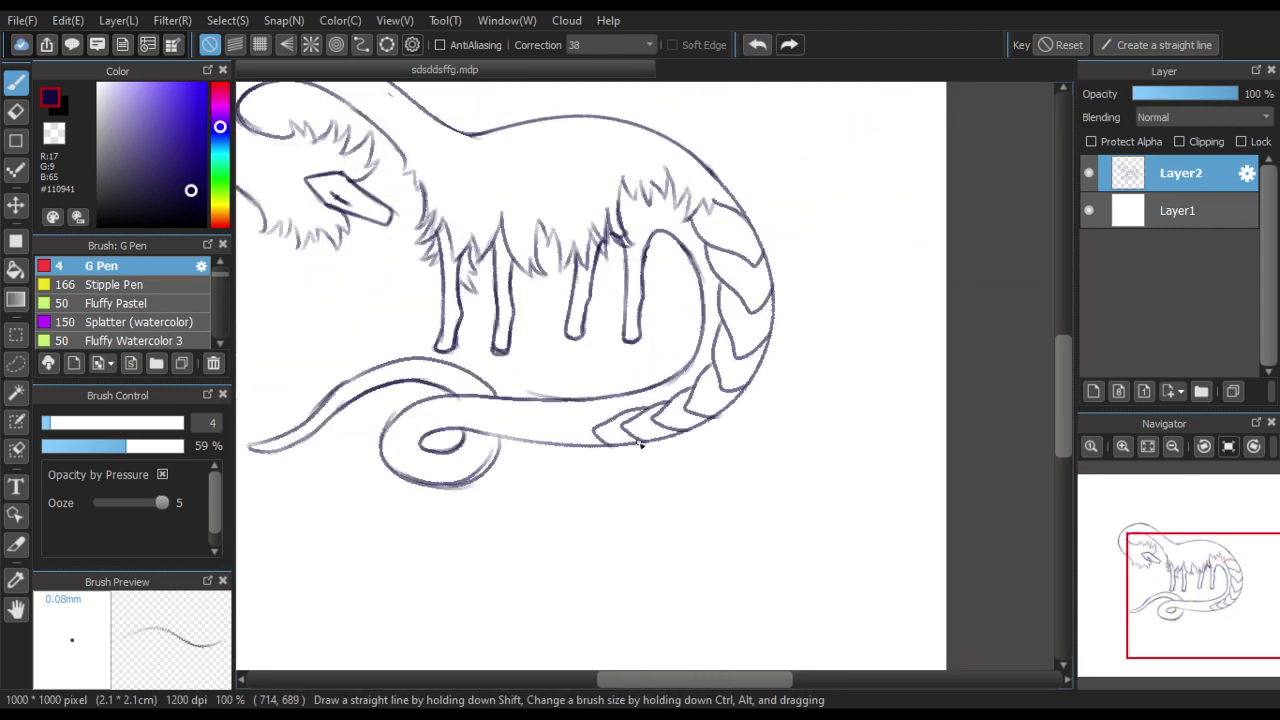
pyautogui.scroll(1, 640, 403)
pyautogui.click(757, 45)
pyautogui.scroll(4, 563, 443)
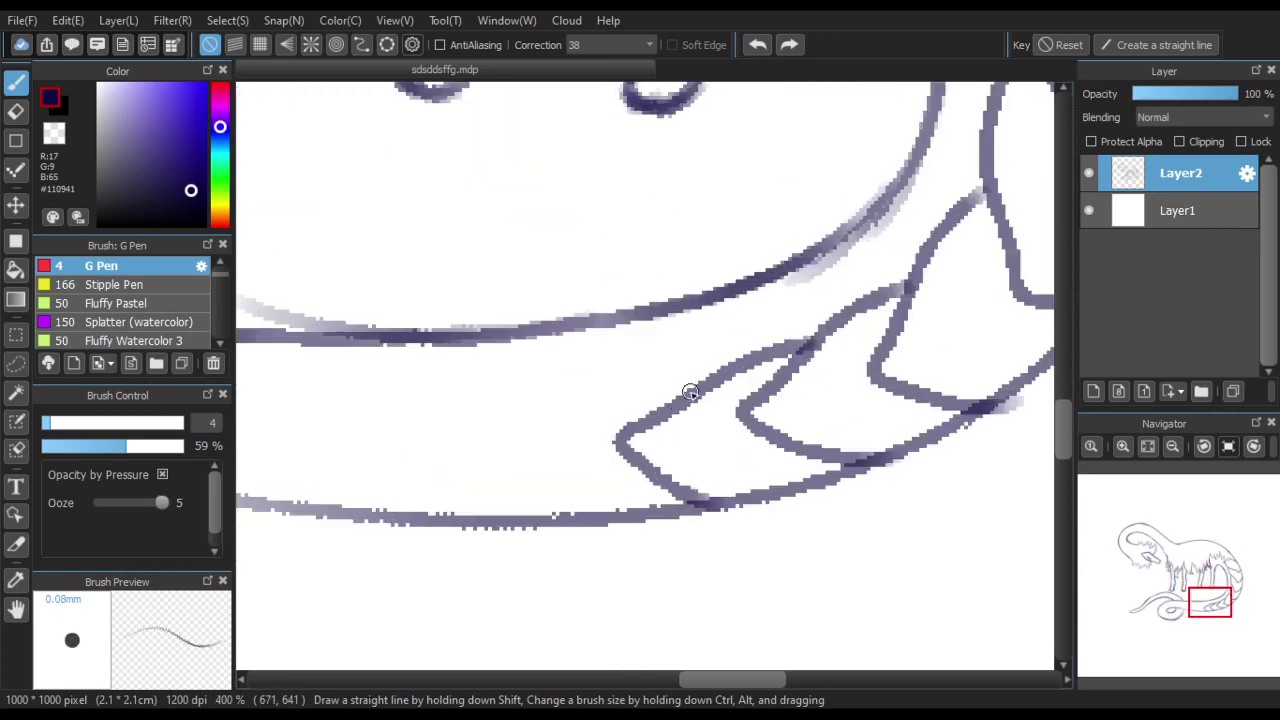
pyautogui.moveTo(712, 368)
pyautogui.mouseDown()
pyautogui.moveTo(503, 423)
pyautogui.moveTo(506, 480)
pyautogui.moveTo(597, 489)
pyautogui.mouseUp()
pyautogui.scroll(-3, 620, 440)
pyautogui.scroll(-3, 614, 477)
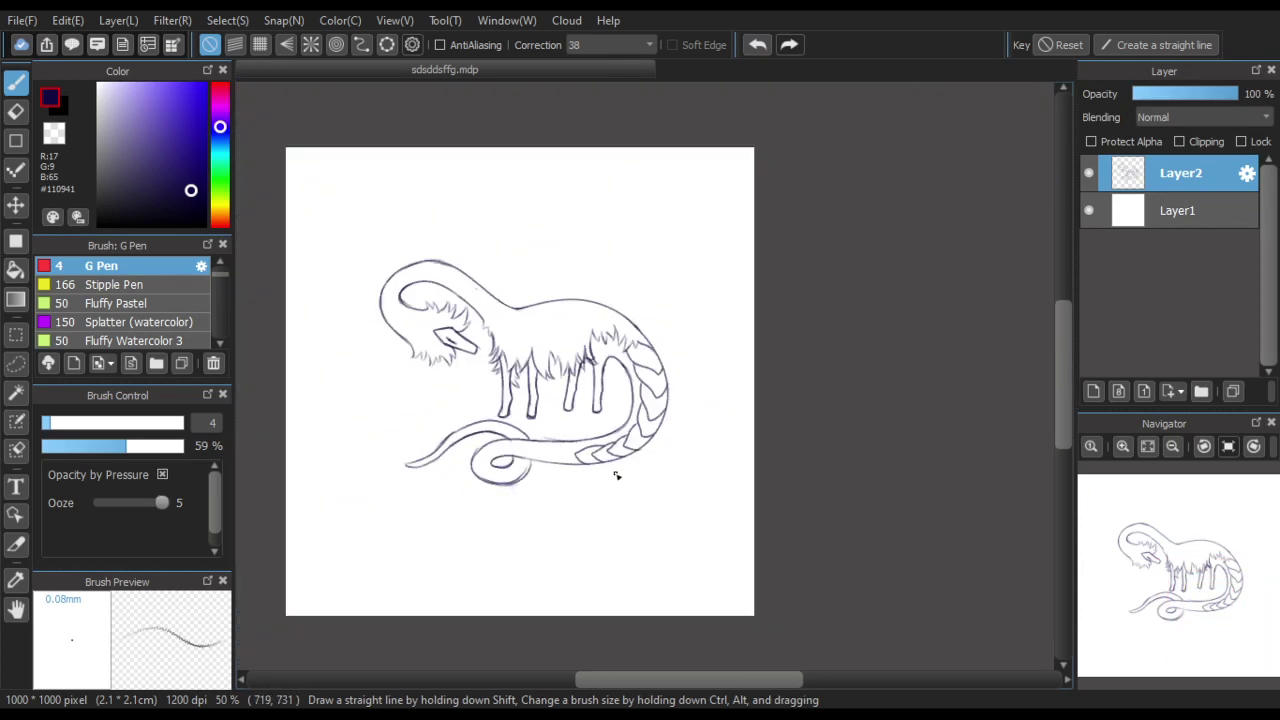
pyautogui.scroll(3, 471, 386)
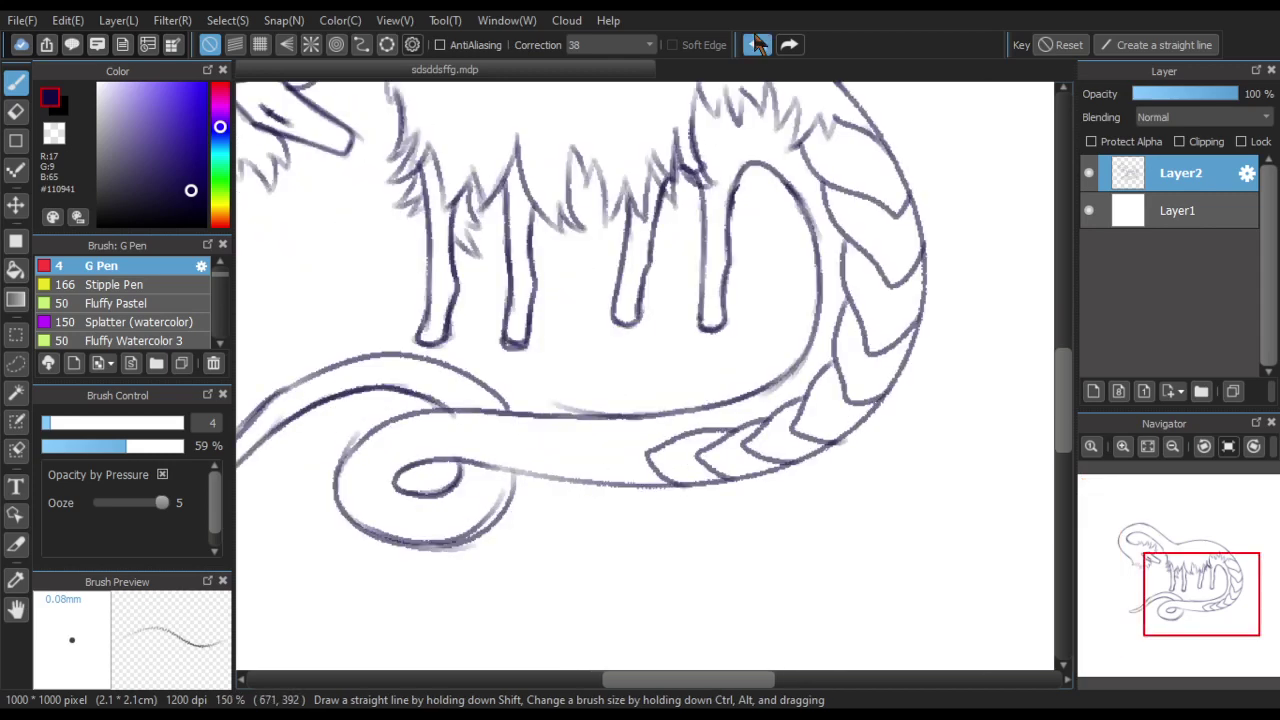
pyautogui.scroll(3, 666, 454)
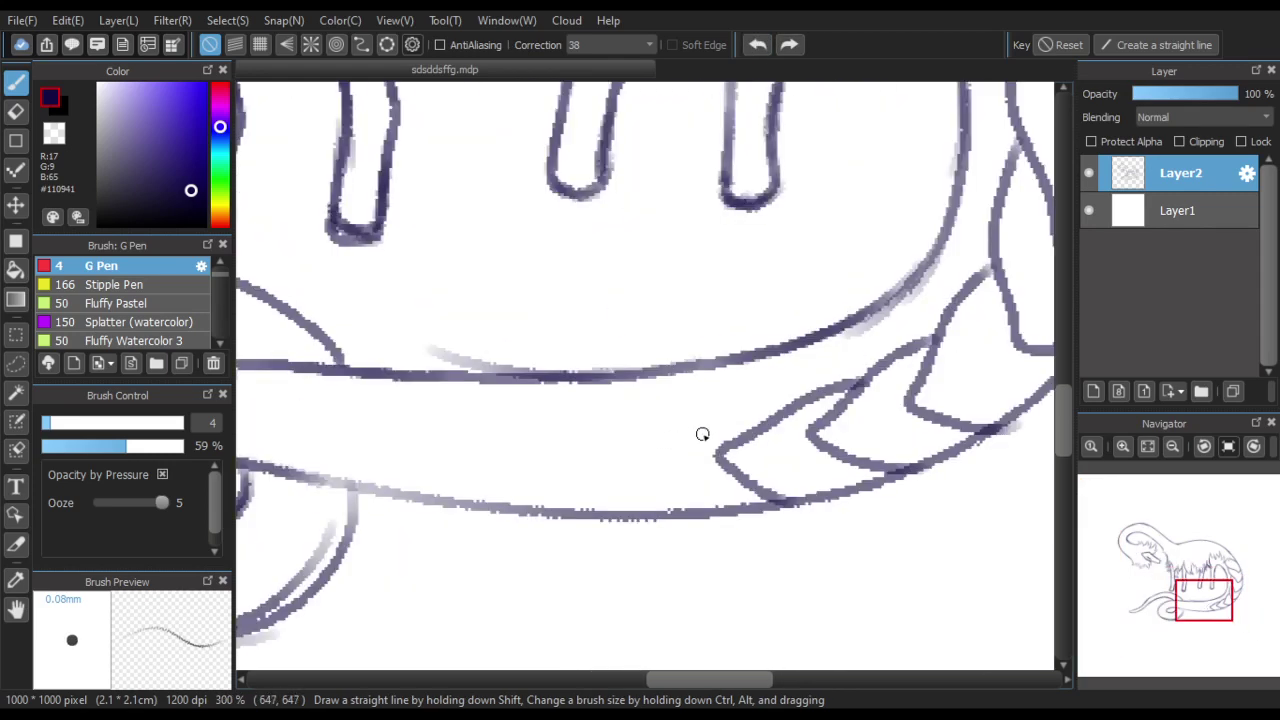
# Draw two separate, fully outlined scales with notched backs along the tail's lower edge, continuing the row toward the loop
pyautogui.moveTo(702, 434)
pyautogui.mouseDown()
pyautogui.moveTo(676, 460)
pyautogui.moveTo(705, 506)
pyautogui.moveTo(687, 512)
pyautogui.moveTo(654, 510)
pyautogui.moveTo(591, 472)
pyautogui.moveTo(643, 431)
pyautogui.moveTo(677, 434)
pyautogui.mouseUp()
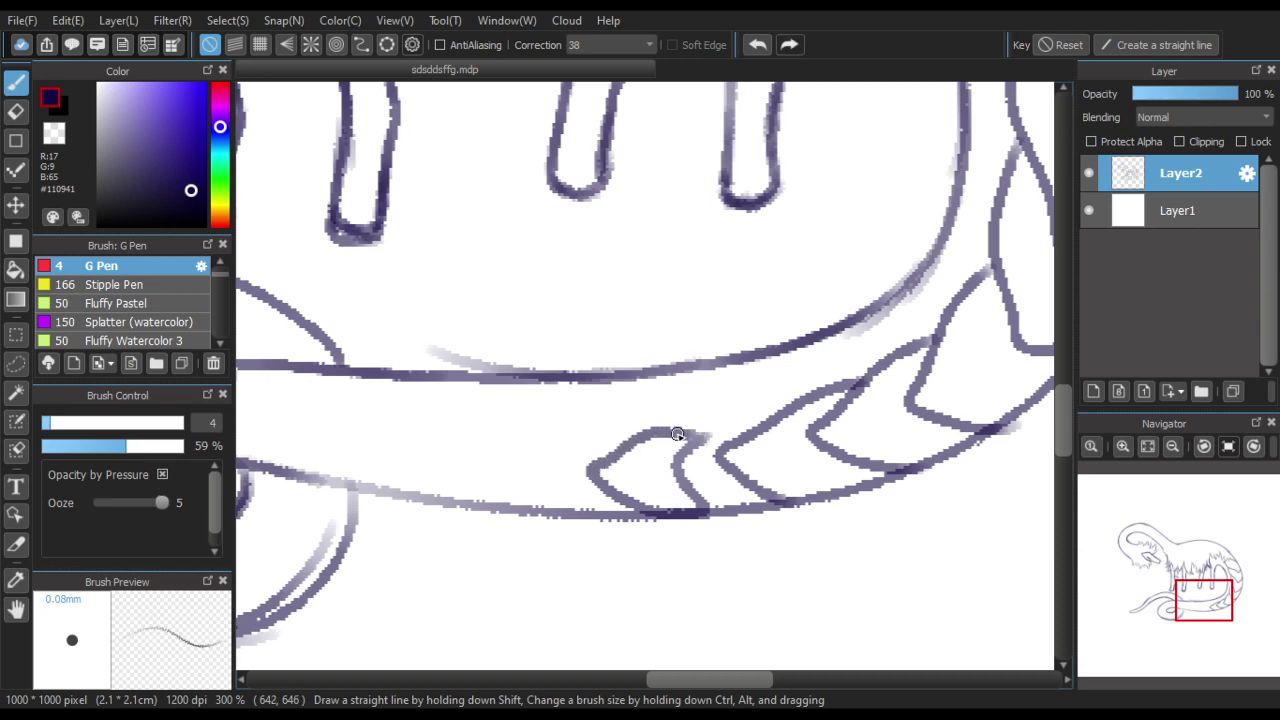
pyautogui.scroll(-5, 570, 505)
pyautogui.scroll(5, 540, 497)
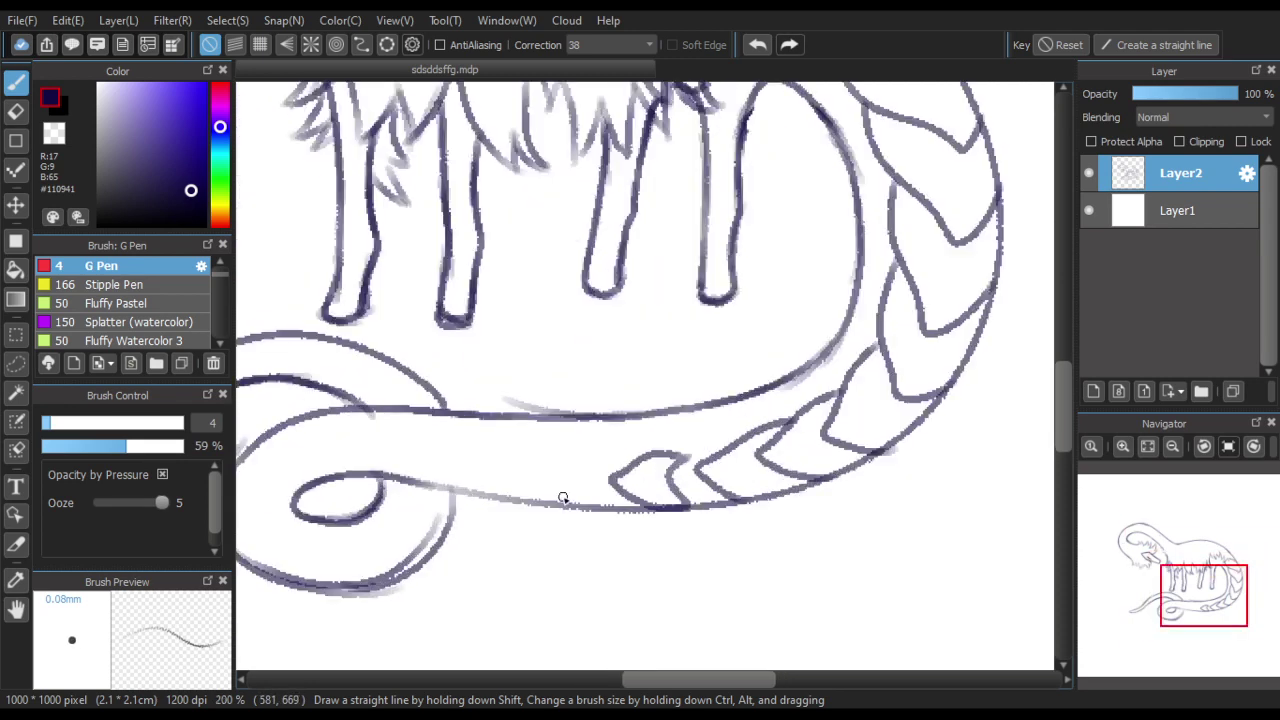
pyautogui.moveTo(608, 517)
pyautogui.mouseDown()
pyautogui.moveTo(593, 489)
pyautogui.moveTo(613, 427)
pyautogui.moveTo(535, 421)
pyautogui.moveTo(443, 450)
pyautogui.moveTo(482, 507)
pyautogui.moveTo(560, 523)
pyautogui.moveTo(624, 505)
pyautogui.mouseUp()
pyautogui.scroll(-5, 624, 505)
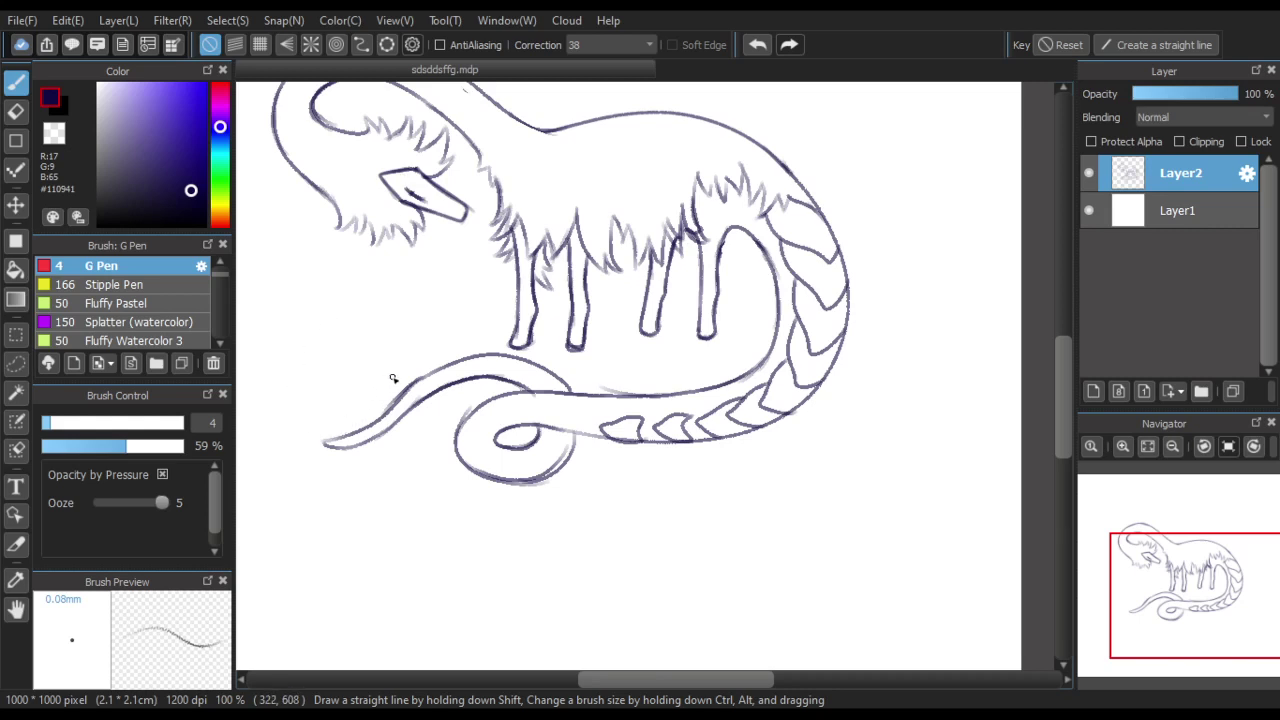
# Sketch a small tapered lantern cap hanging from the tip of the creature's beak
pyautogui.scroll(-2, 640, 292)
pyautogui.scroll(2, 454, 180)
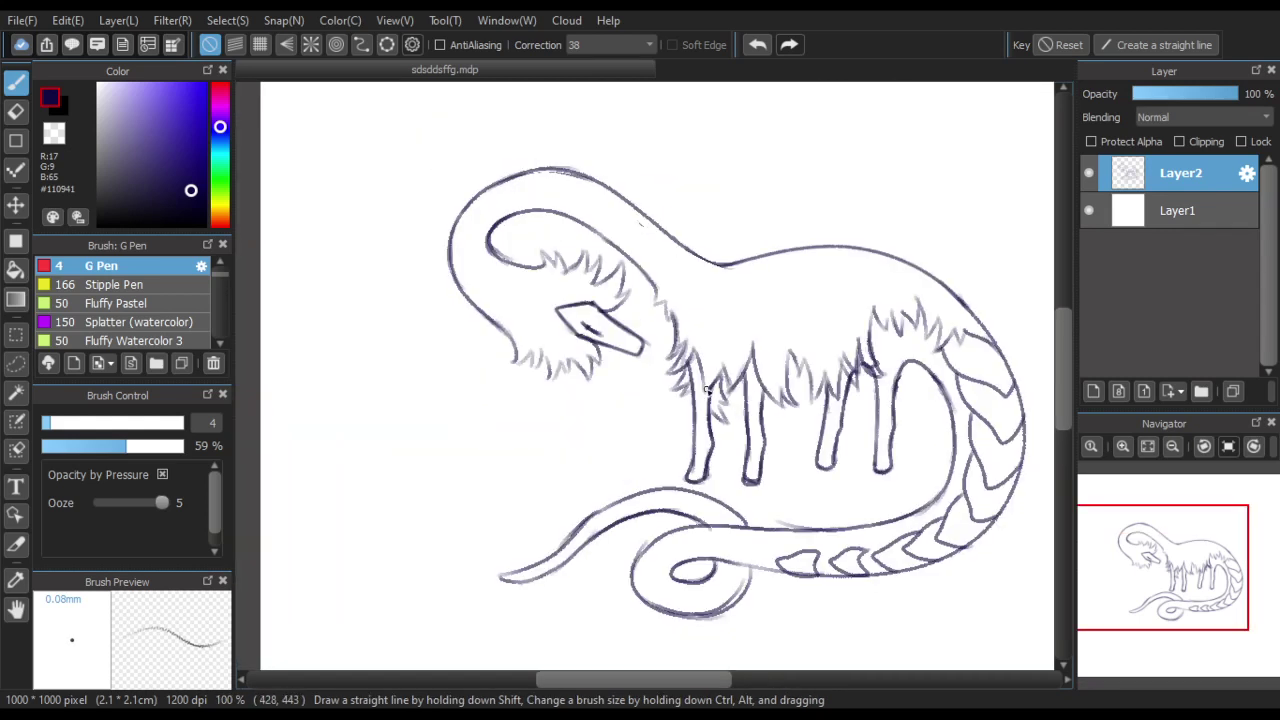
pyautogui.scroll(3, 706, 390)
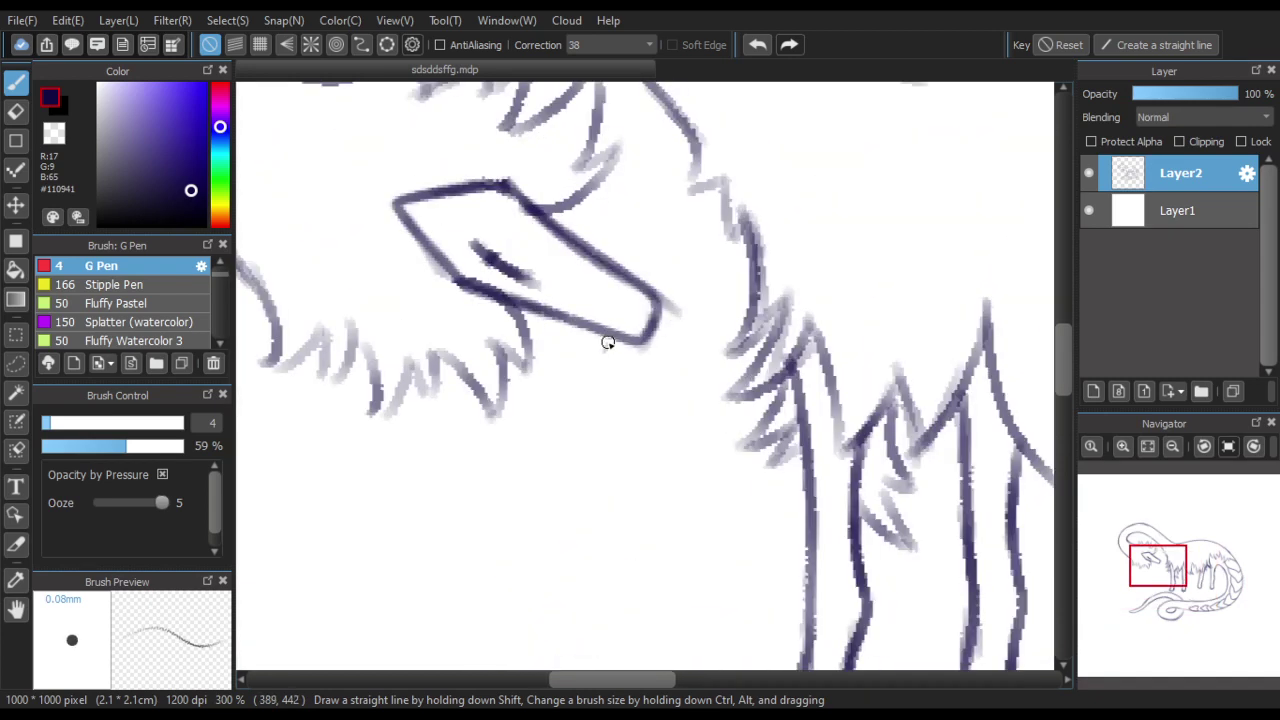
pyautogui.moveTo(602, 347)
pyautogui.mouseDown()
pyautogui.moveTo(680, 351)
pyautogui.moveTo(624, 333)
pyautogui.moveTo(592, 363)
pyautogui.mouseUp()
pyautogui.scroll(-2, 599, 287)
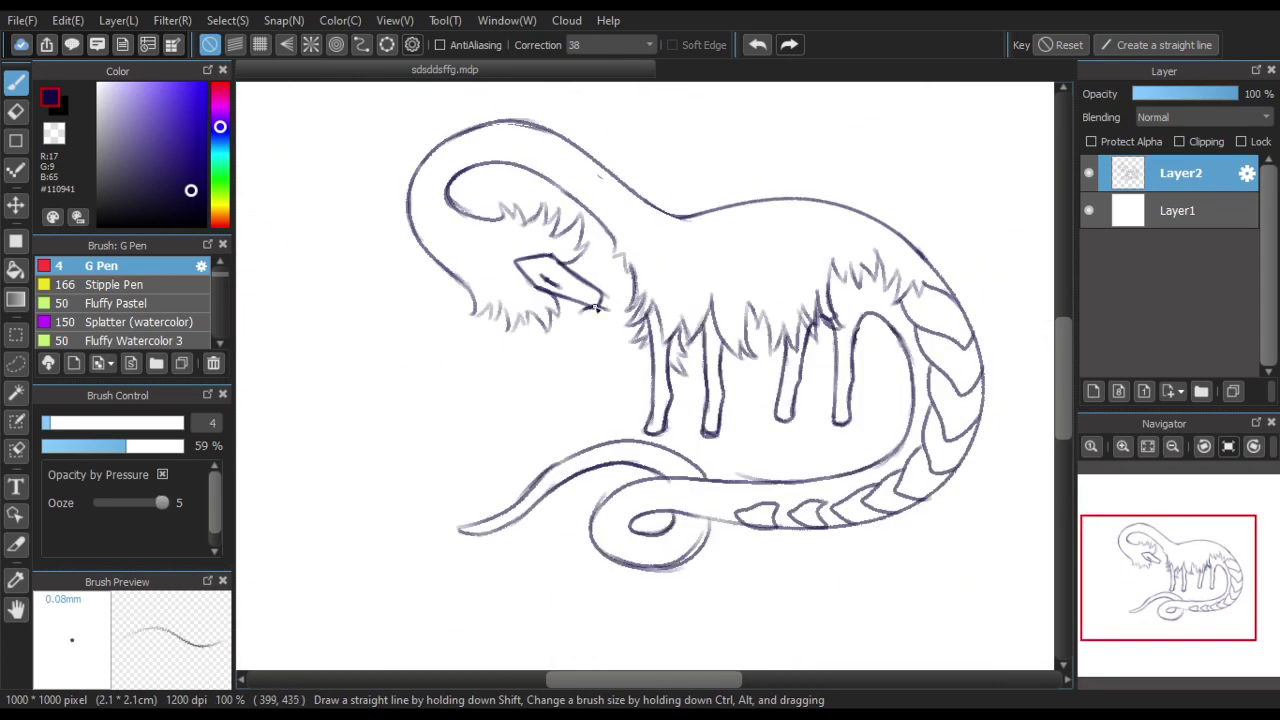
pyautogui.scroll(1, 617, 309)
pyautogui.moveTo(622, 312)
pyautogui.mouseDown()
pyautogui.moveTo(611, 340)
pyautogui.moveTo(578, 341)
pyautogui.mouseUp()
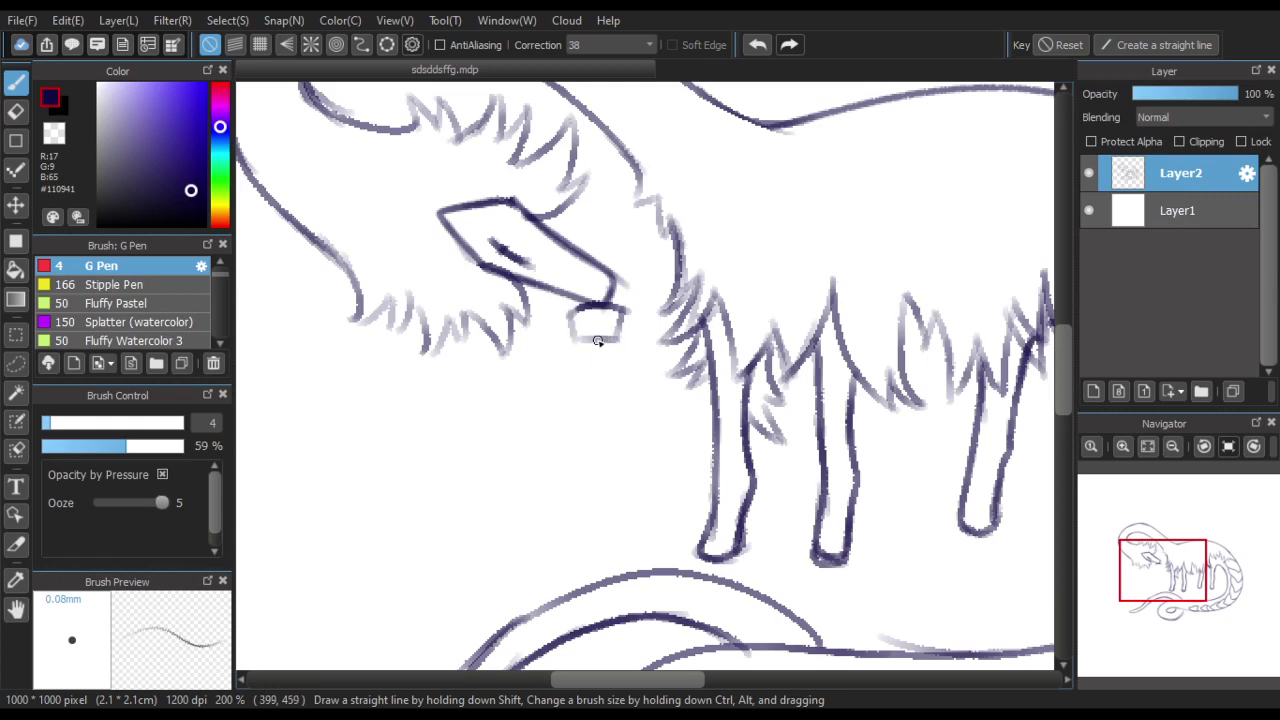
# Sketch the lantern's rectangular body below the cap, with crossed window bars and curled ends on its upper and lower rims
pyautogui.moveTo(618, 353)
pyautogui.mouseDown()
pyautogui.moveTo(569, 363)
pyautogui.moveTo(574, 418)
pyautogui.mouseUp()
pyautogui.moveTo(621, 360)
pyautogui.mouseDown()
pyautogui.moveTo(623, 421)
pyautogui.moveTo(567, 429)
pyautogui.mouseUp()
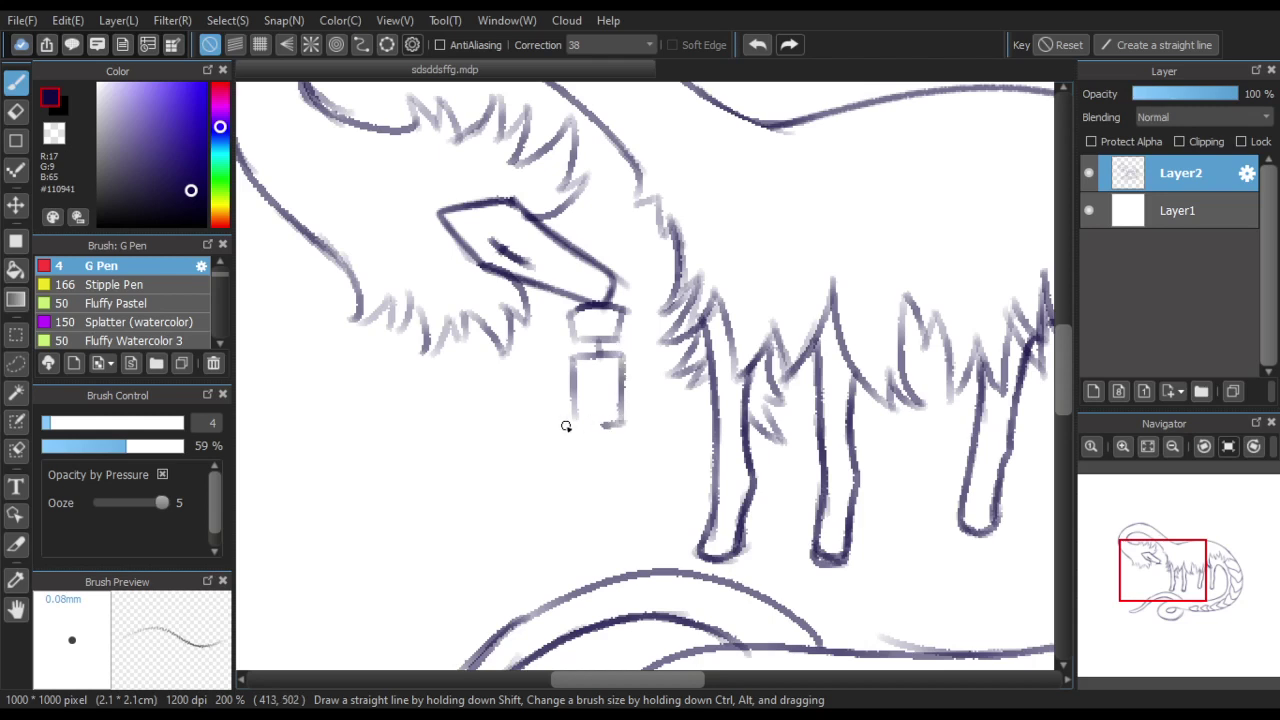
pyautogui.moveTo(571, 383); pyautogui.dragTo(570, 432)
pyautogui.moveTo(597, 362)
pyautogui.mouseDown()
pyautogui.moveTo(598, 430)
pyautogui.moveTo(568, 394)
pyautogui.mouseUp()
pyautogui.scroll(-3, 580, 367)
pyautogui.scroll(3, 583, 372)
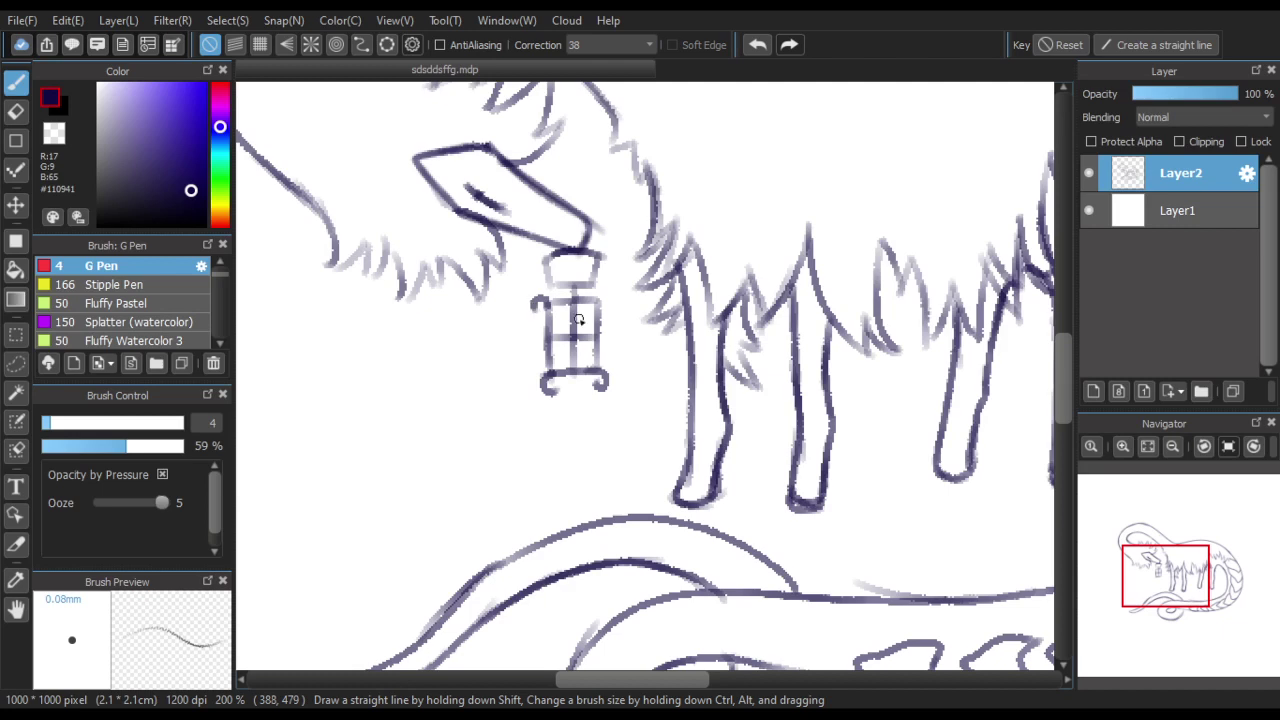
# Darken the lantern cap's outline and add a small ring with a hanging tassel beneath the lantern's base
pyautogui.scroll(-3, 601, 327)
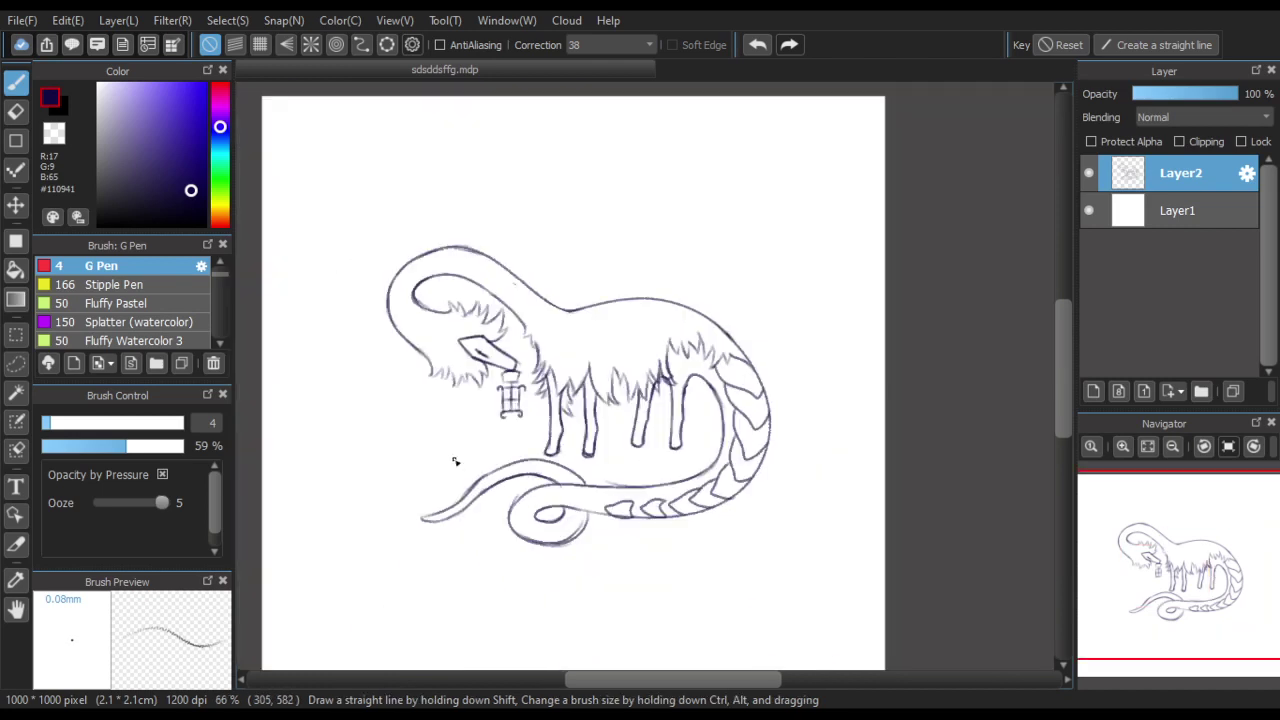
pyautogui.scroll(1, 457, 460)
pyautogui.scroll(2, 466, 372)
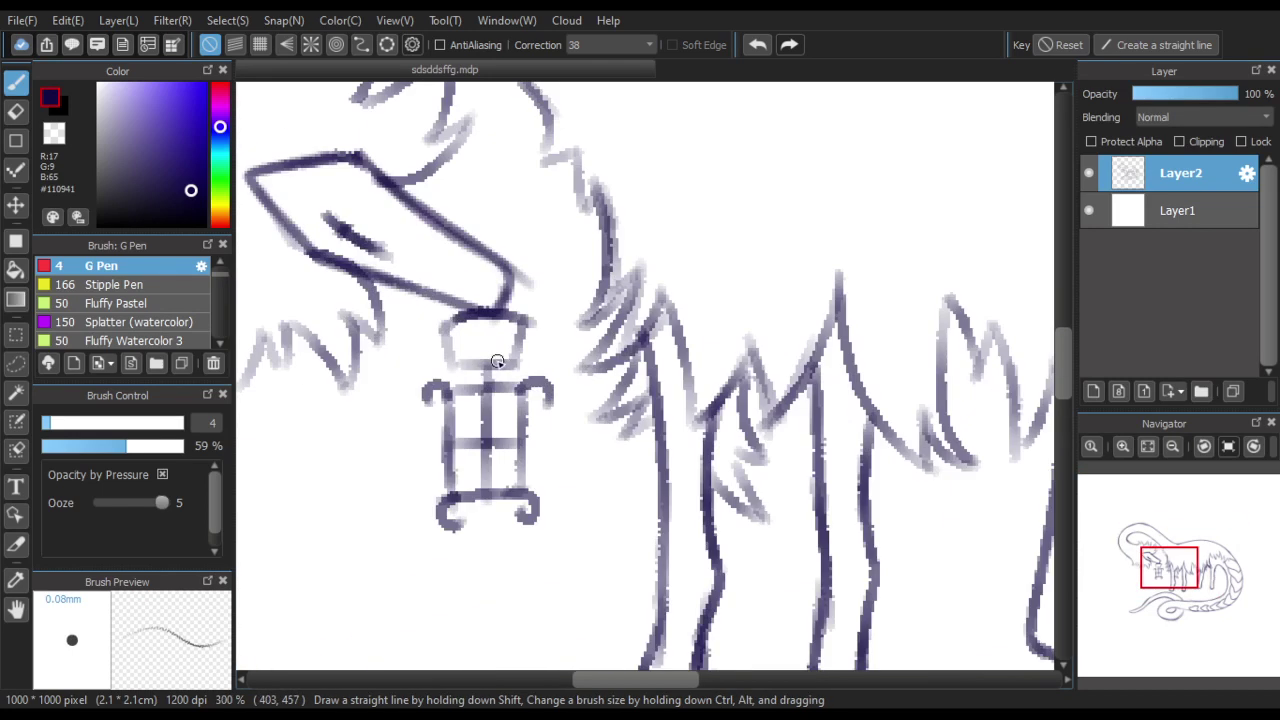
pyautogui.scroll(-2, 445, 345)
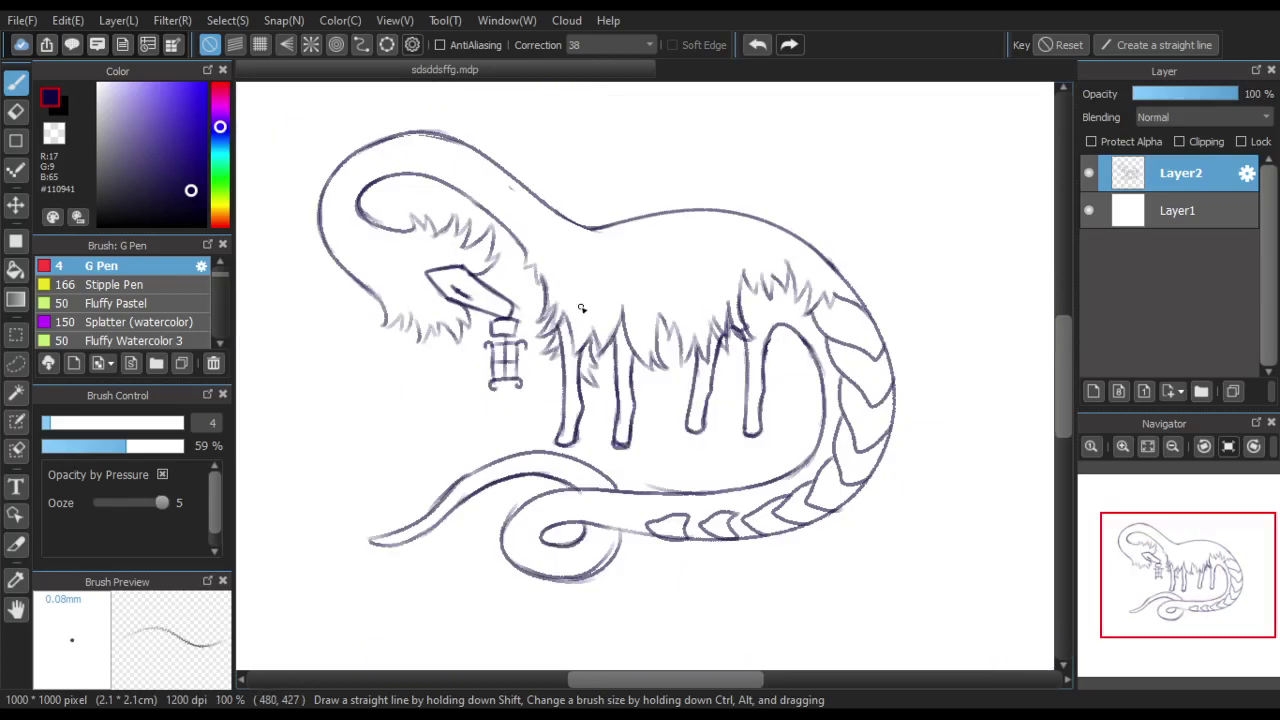
pyautogui.scroll(3, 503, 396)
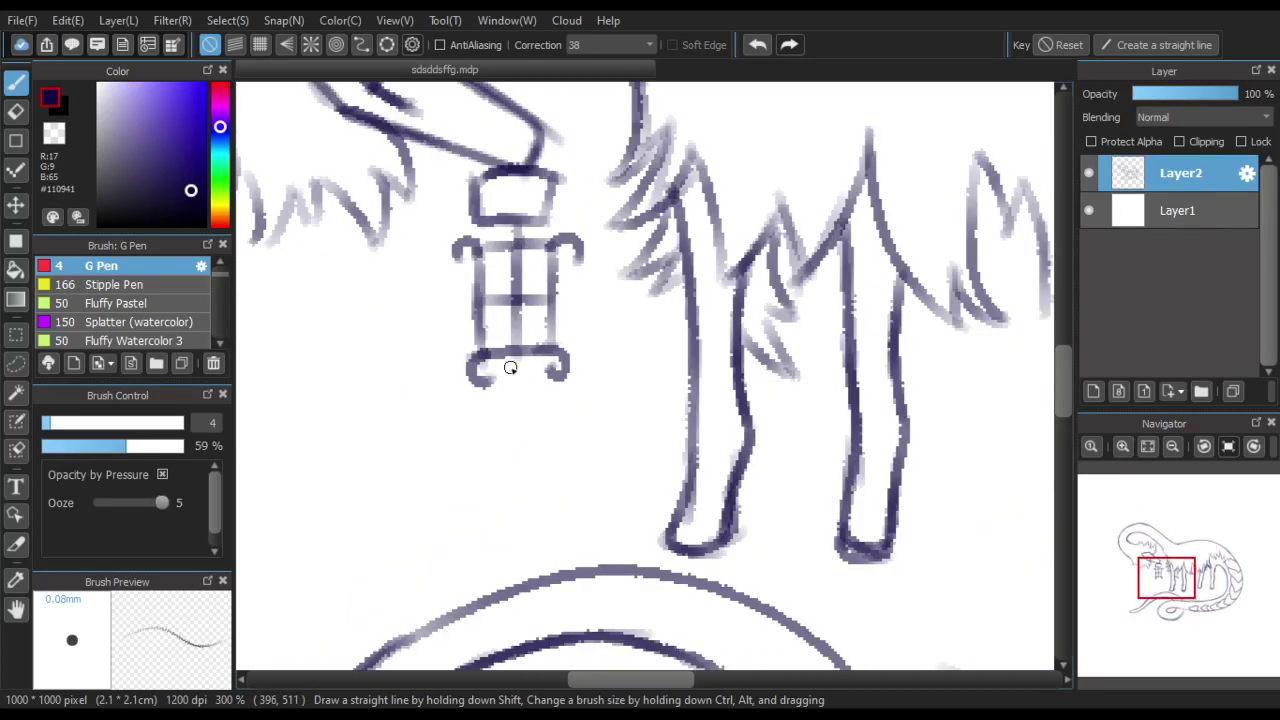
pyautogui.moveTo(530, 360); pyautogui.dragTo(511, 358)
pyautogui.moveTo(503, 477)
pyautogui.mouseDown()
pyautogui.moveTo(518, 412)
pyautogui.moveTo(530, 475)
pyautogui.mouseUp()
pyautogui.moveTo(521, 392)
pyautogui.mouseDown()
pyautogui.moveTo(529, 477)
pyautogui.moveTo(509, 478)
pyautogui.mouseUp()
pyautogui.scroll(-4, 534, 407)
pyautogui.scroll(1, 455, 545)
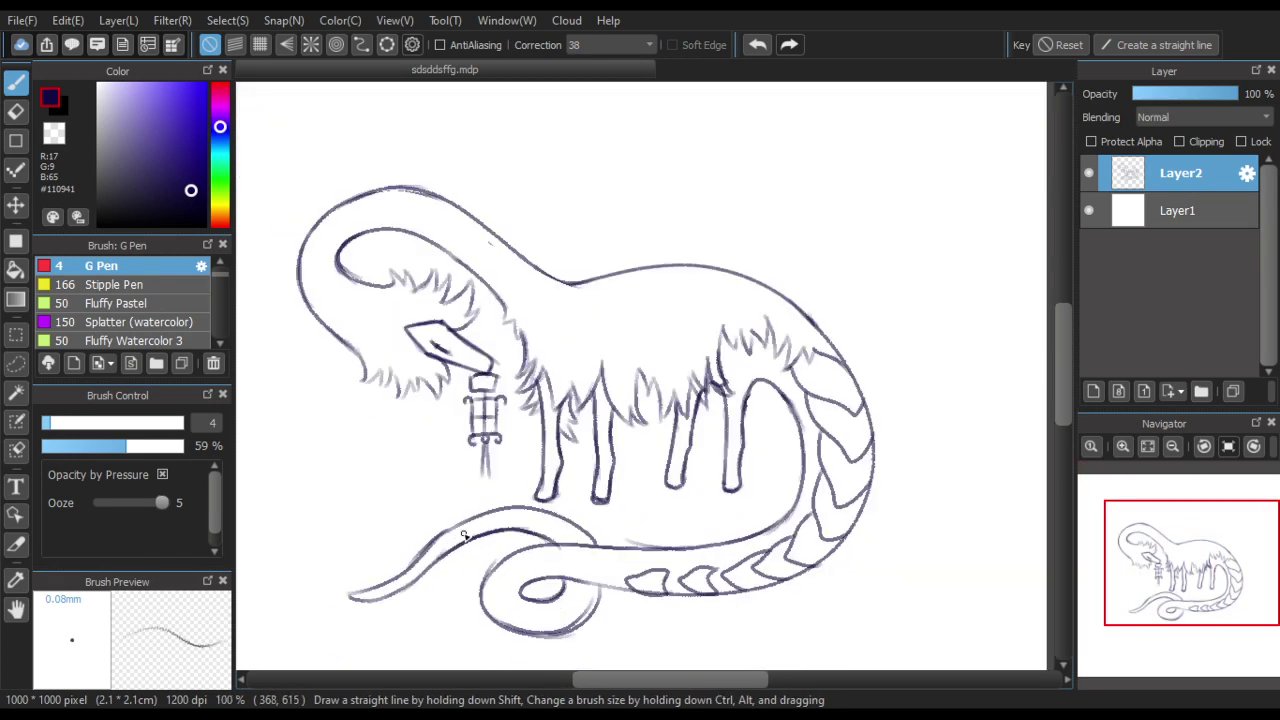
# Add a short downward stroke to the dark slit inside the beak
pyautogui.press('alt')
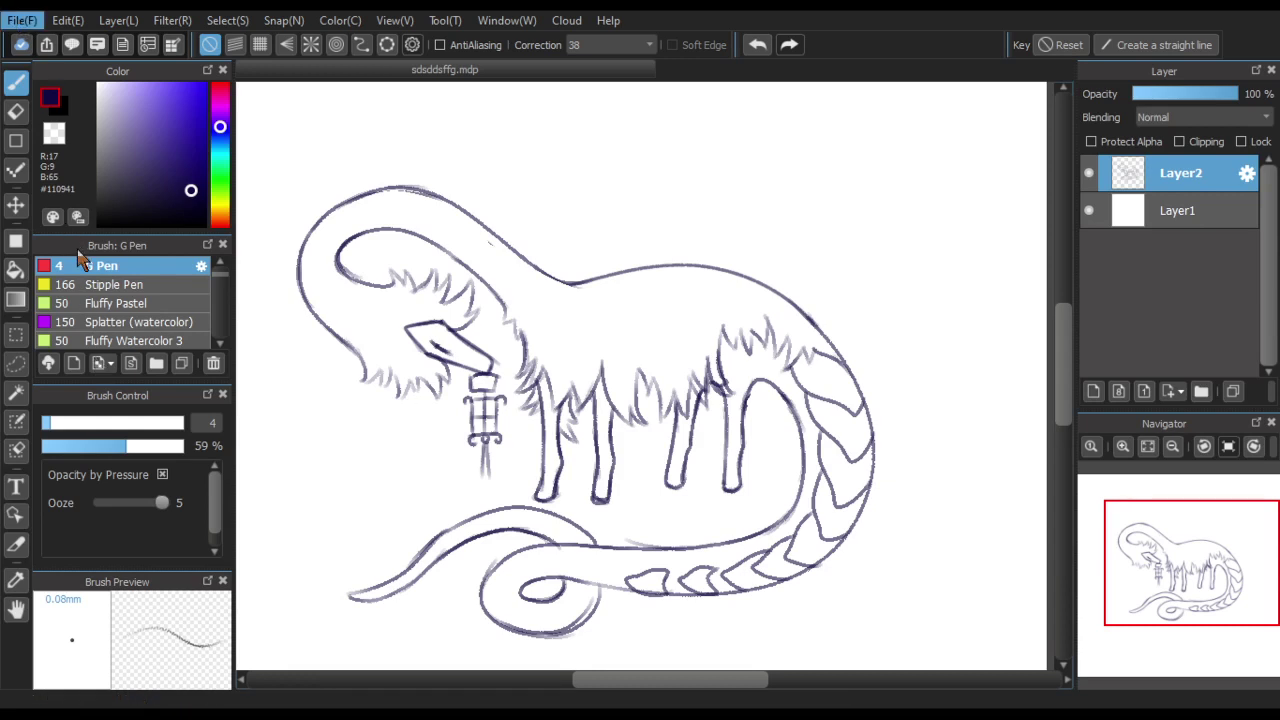
pyautogui.press('alt')
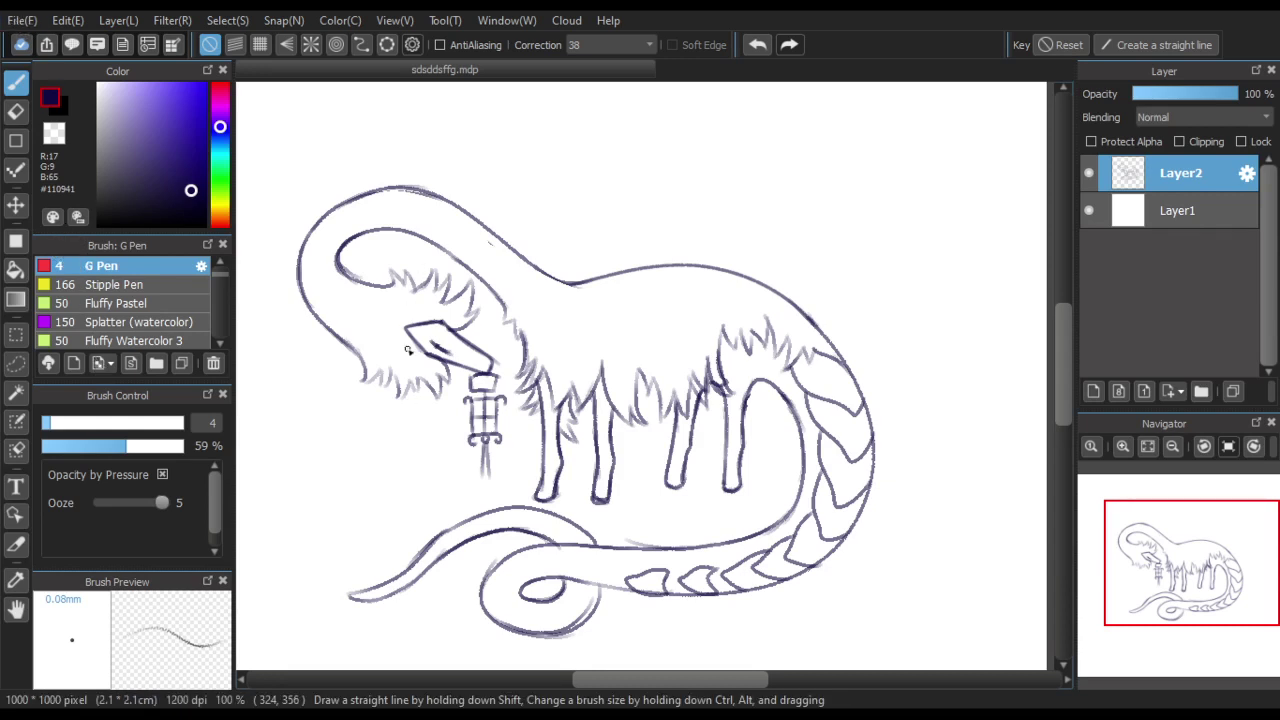
pyautogui.scroll(1, 427, 377)
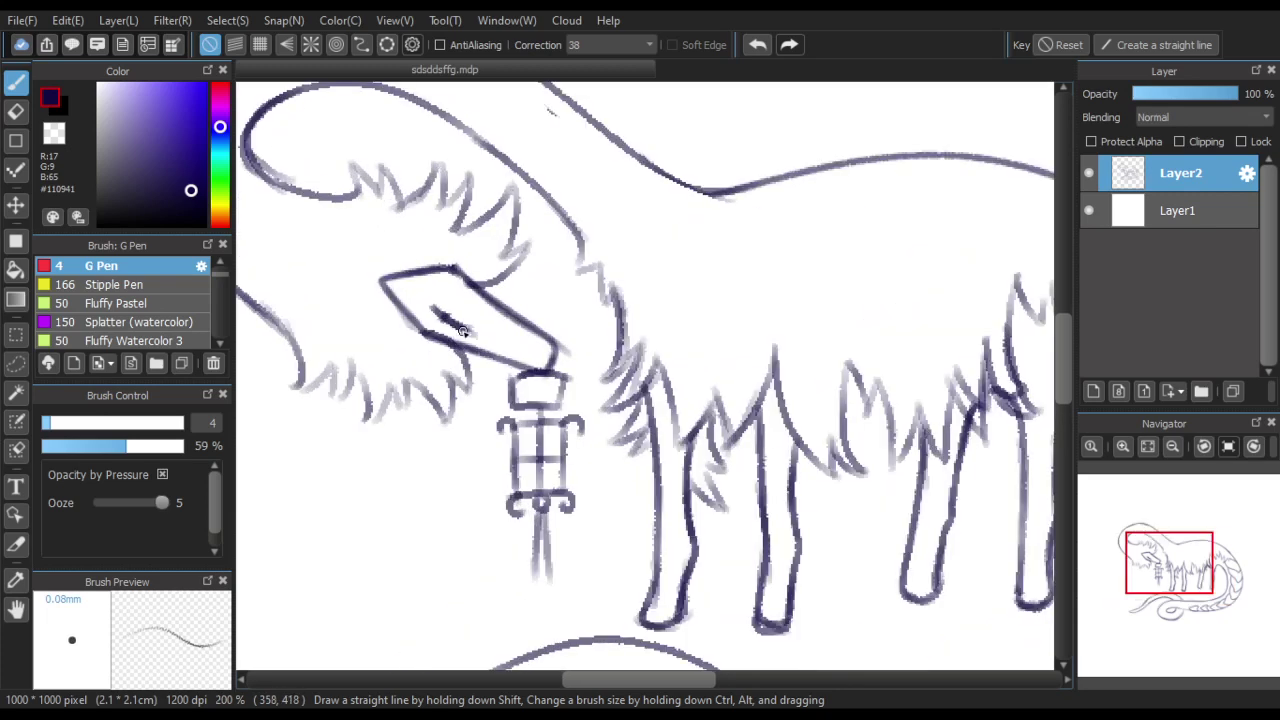
pyautogui.moveTo(458, 328); pyautogui.dragTo(462, 364)
pyautogui.scroll(-1, 432, 349)
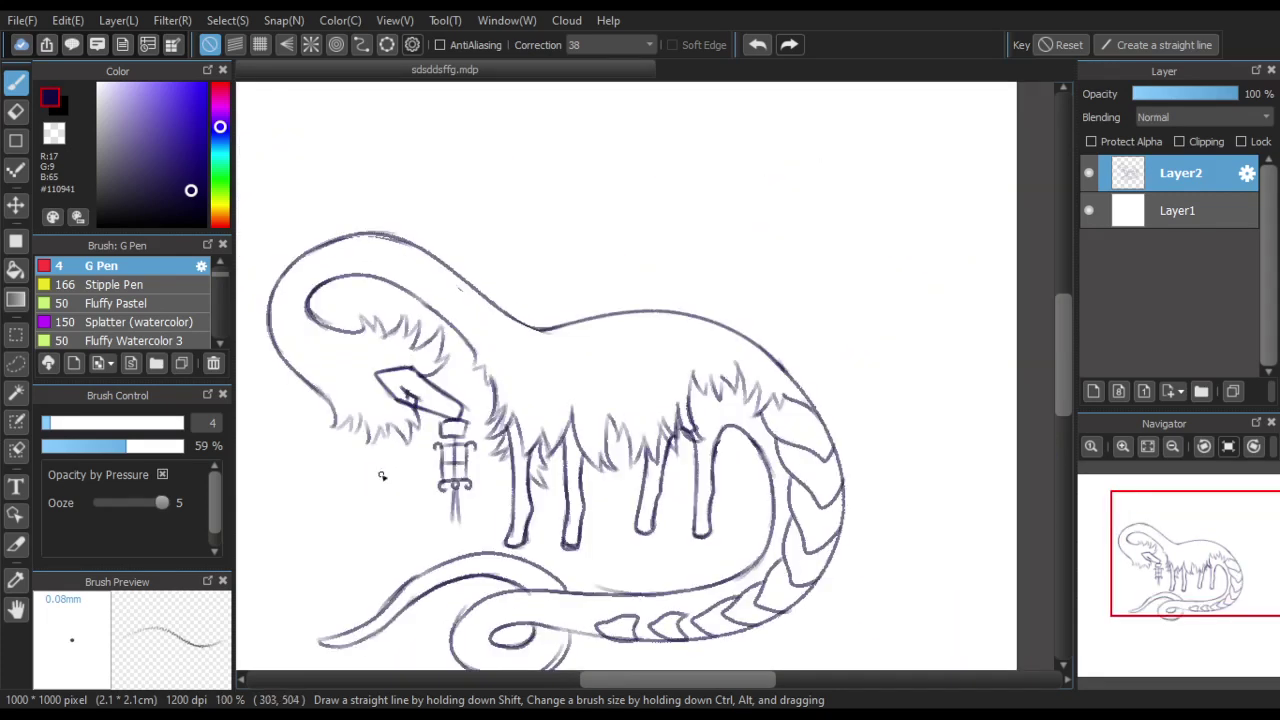
# Move the whole Layer2 sketch to the upper-left corner of the canvas, then return to the brush
pyautogui.click(15, 206)
pyautogui.scroll(-1, 646, 269)
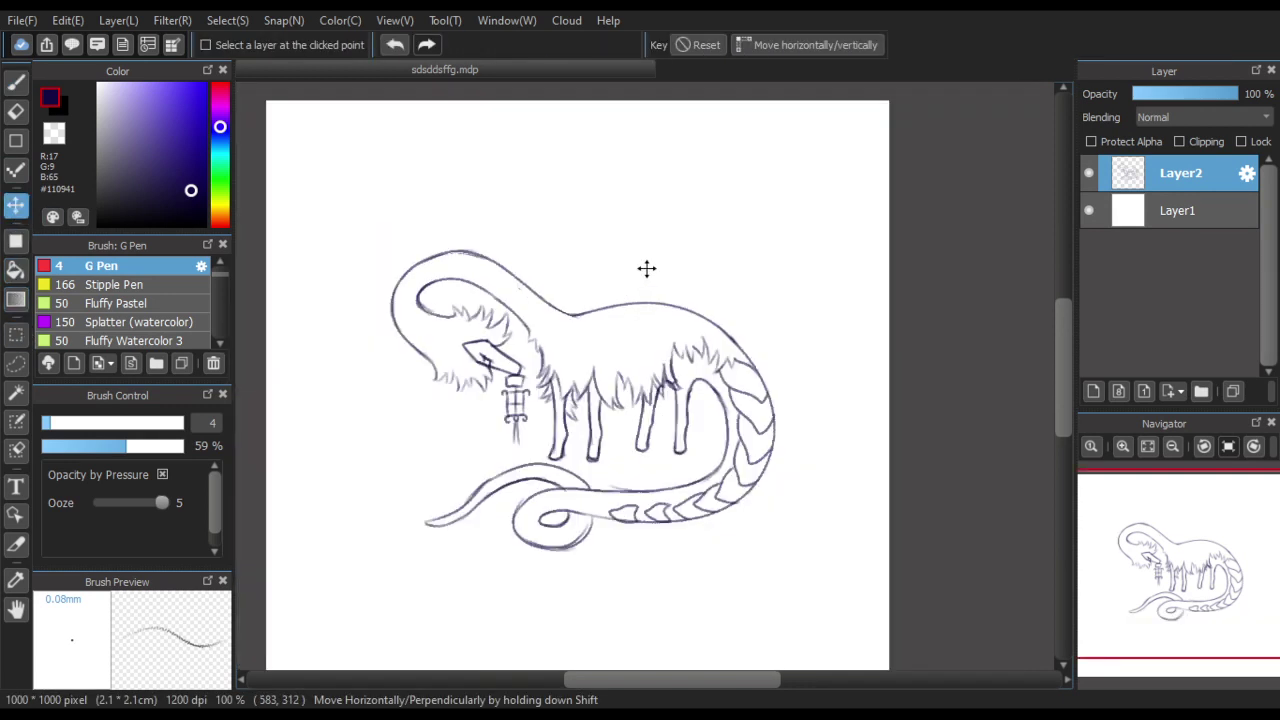
pyautogui.moveTo(577, 388); pyautogui.dragTo(491, 266)
pyautogui.click(12, 86)
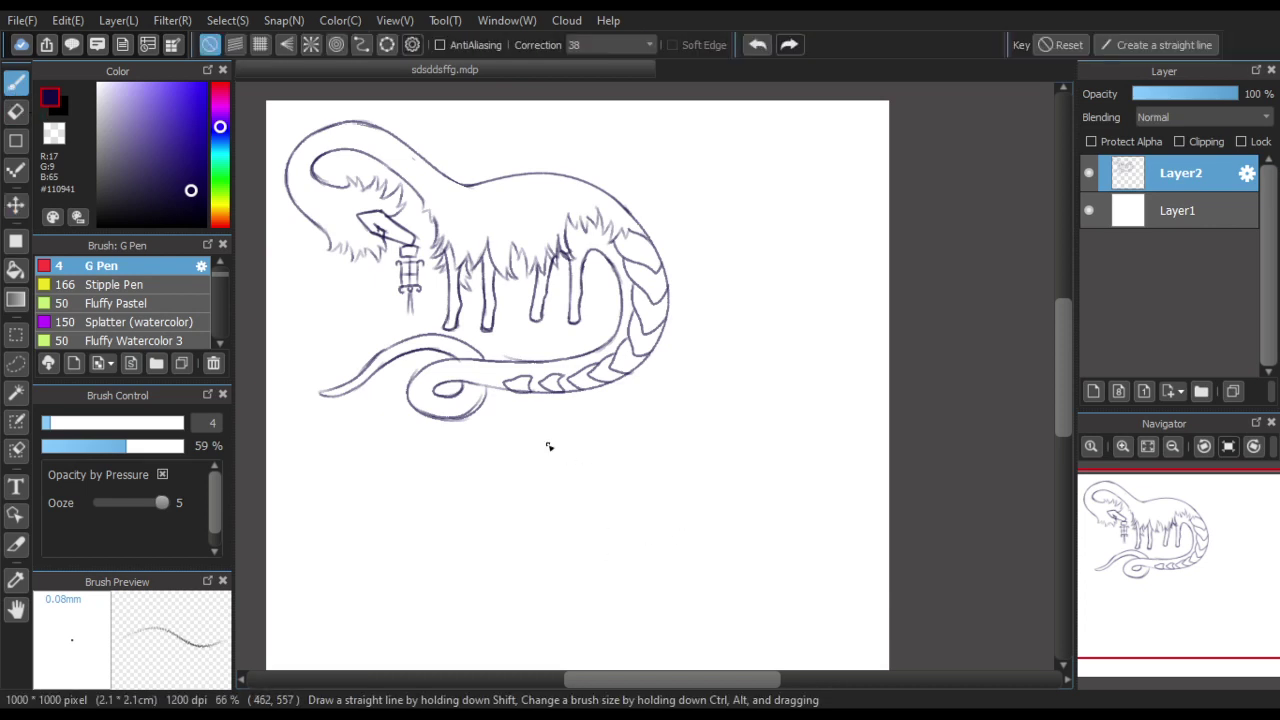
# Draw a small circle in the empty canvas area below the creature's scaled tail
pyautogui.scroll(2, 595, 506)
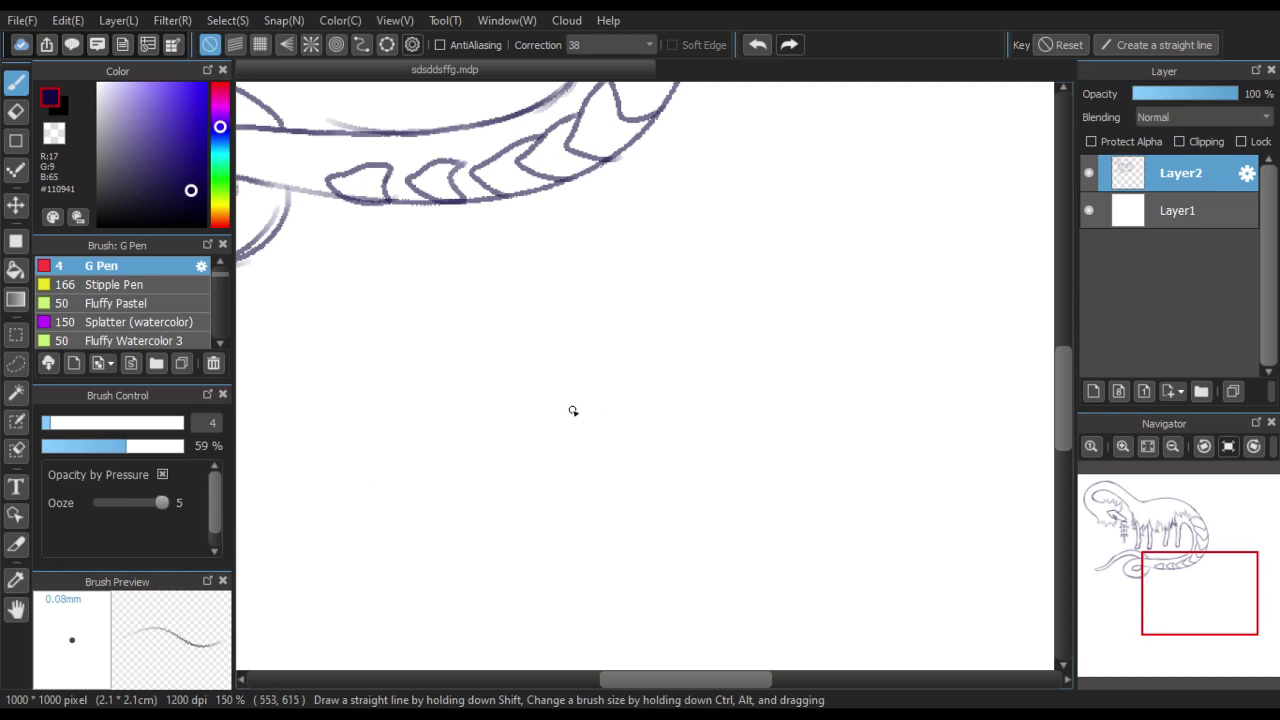
pyautogui.moveTo(546, 361)
pyautogui.mouseDown()
pyautogui.moveTo(660, 335)
pyautogui.moveTo(625, 469)
pyautogui.moveTo(525, 416)
pyautogui.moveTo(557, 349)
pyautogui.mouseUp()
pyautogui.scroll(-2, 605, 365)
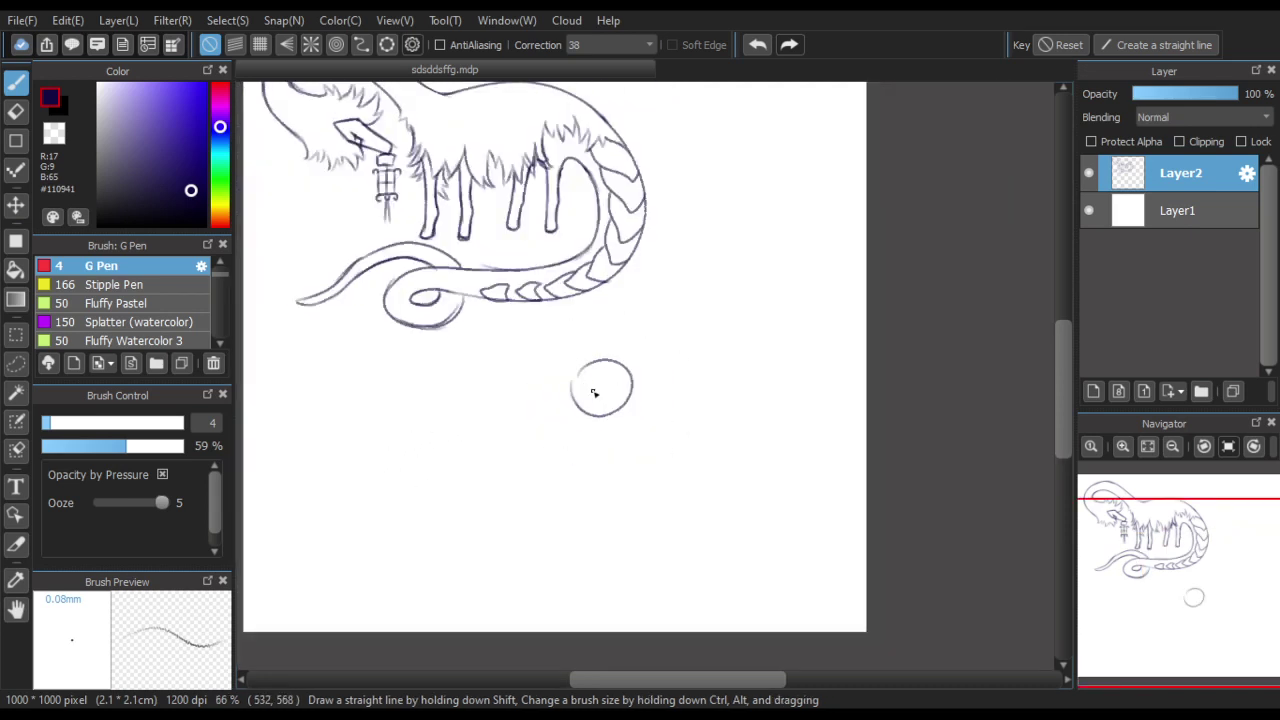
# Sketch a long tapering beak with a notched upper edge and blunt tip, starting inside the circle and extending below it
pyautogui.scroll(3, 594, 393)
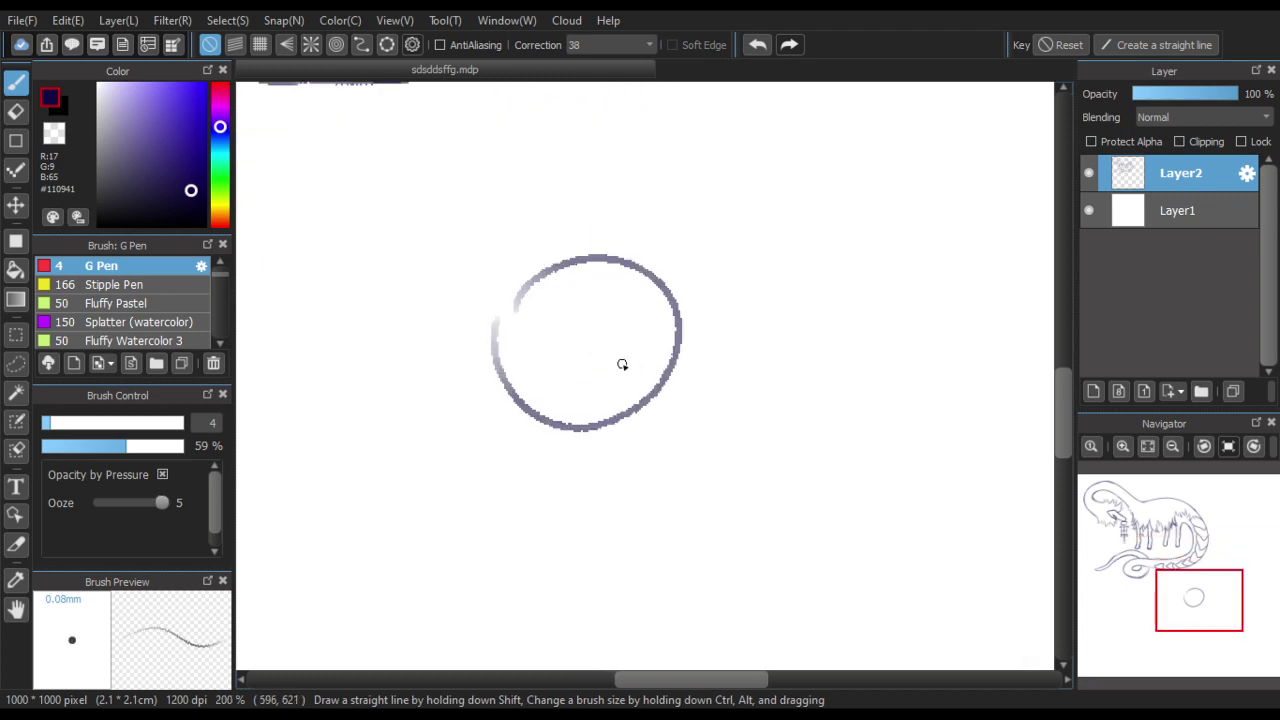
pyautogui.moveTo(618, 365)
pyautogui.mouseDown()
pyautogui.moveTo(580, 349)
pyautogui.moveTo(636, 332)
pyautogui.moveTo(680, 500)
pyautogui.mouseUp()
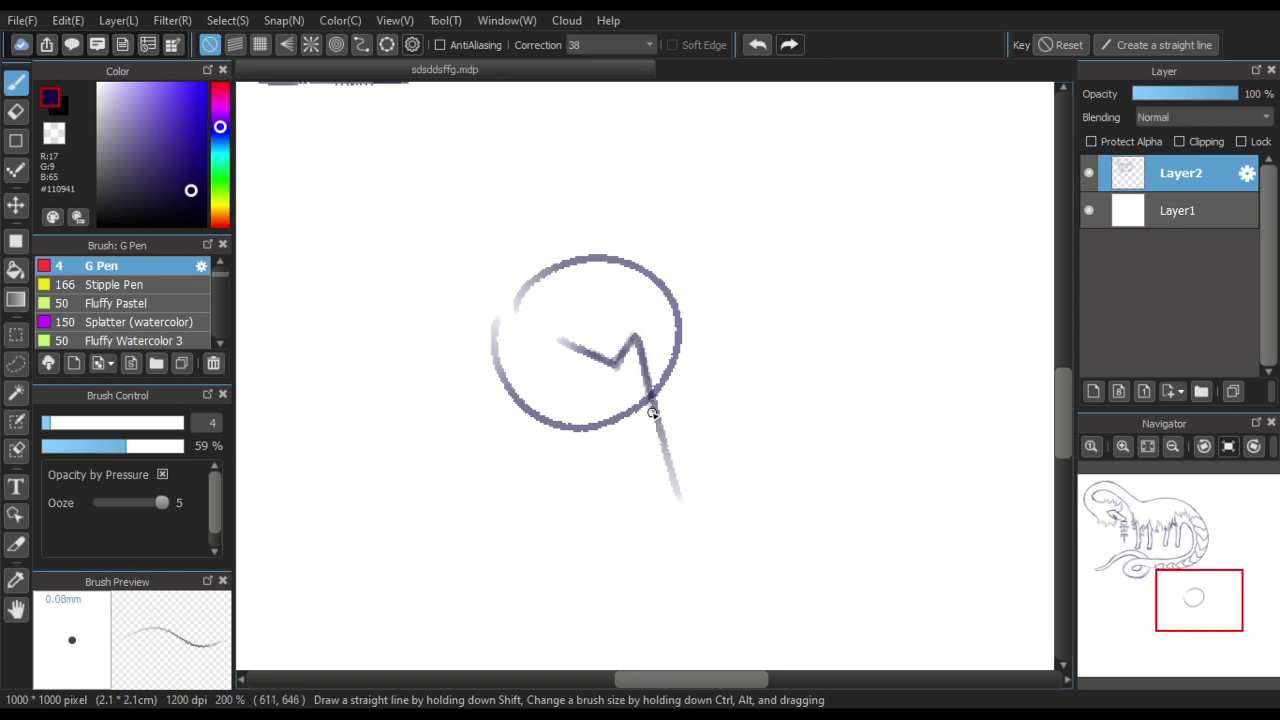
pyautogui.moveTo(652, 413); pyautogui.dragTo(675, 489)
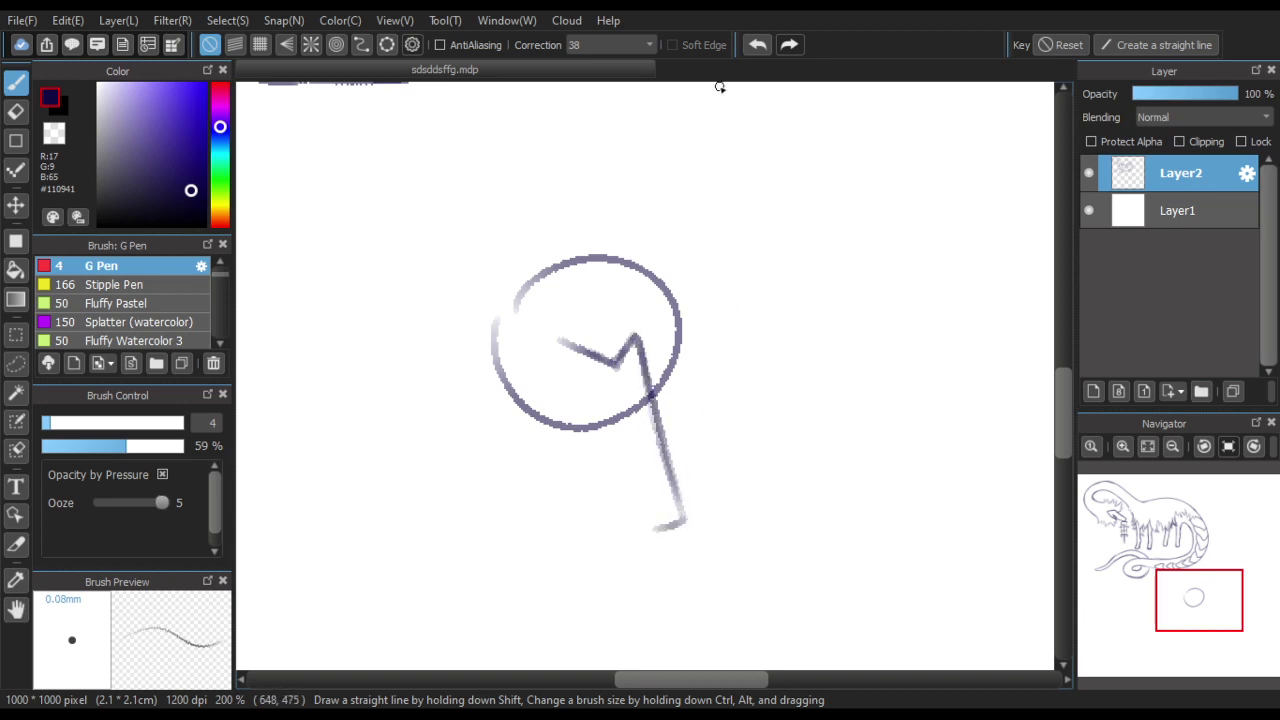
pyautogui.scroll(1, 663, 506)
pyautogui.moveTo(672, 480)
pyautogui.mouseDown()
pyautogui.moveTo(675, 536)
pyautogui.moveTo(680, 518)
pyautogui.moveTo(669, 540)
pyautogui.moveTo(617, 550)
pyautogui.moveTo(661, 545)
pyautogui.moveTo(586, 537)
pyautogui.moveTo(620, 536)
pyautogui.moveTo(614, 547)
pyautogui.moveTo(597, 534)
pyautogui.moveTo(566, 492)
pyautogui.moveTo(607, 541)
pyautogui.moveTo(525, 369)
pyautogui.mouseUp()
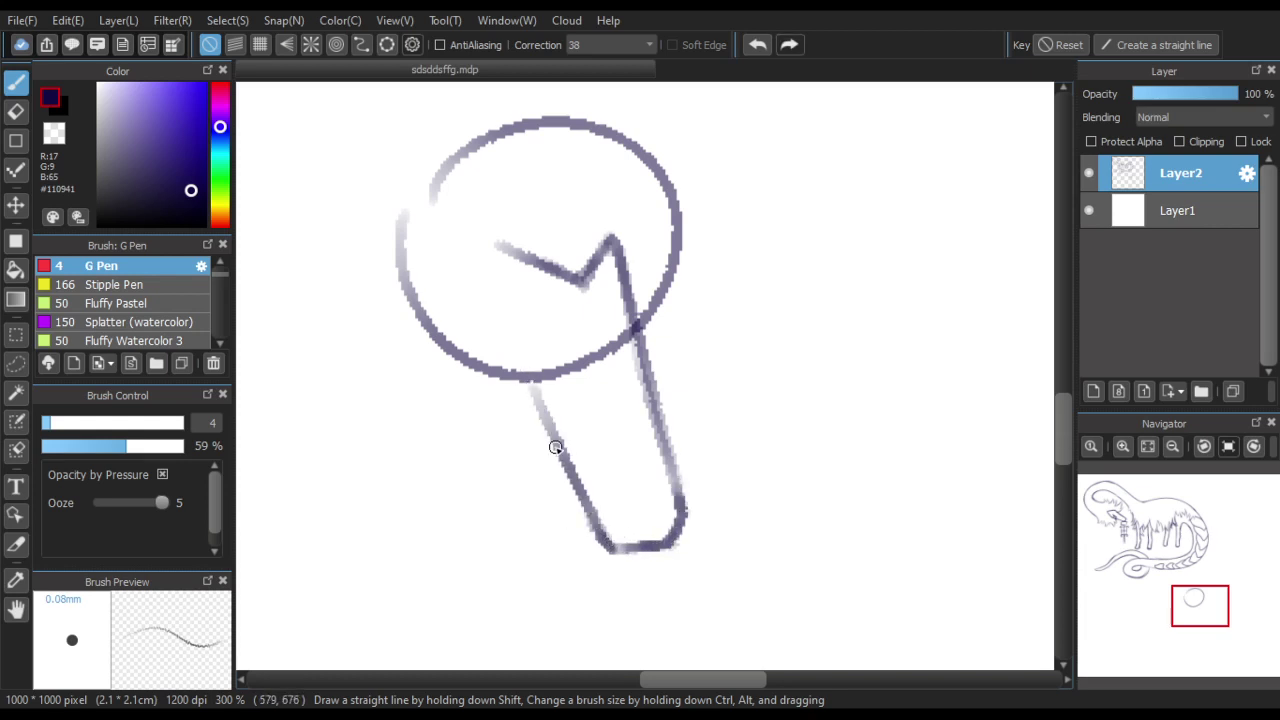
pyautogui.moveTo(580, 484); pyautogui.dragTo(480, 286)
pyautogui.moveTo(529, 390); pyautogui.dragTo(475, 280)
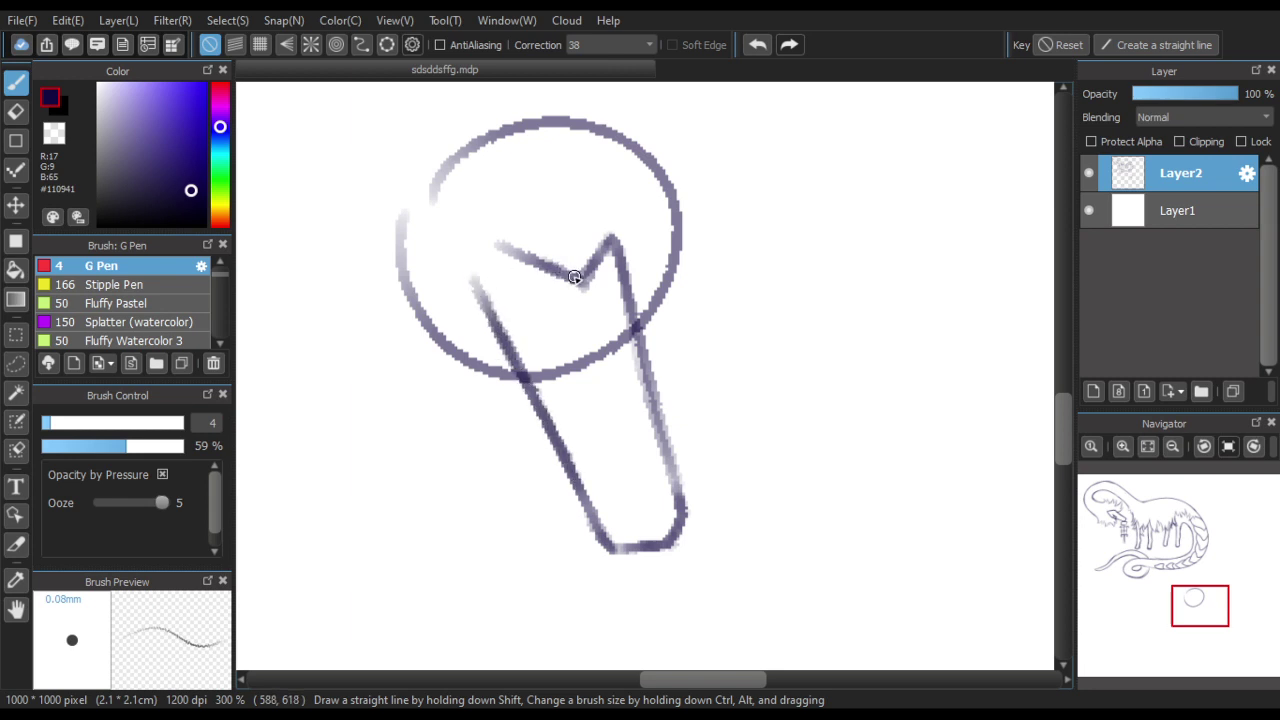
pyautogui.moveTo(575, 277)
pyautogui.mouseDown()
pyautogui.moveTo(476, 258)
pyautogui.moveTo(480, 297)
pyautogui.moveTo(540, 396)
pyautogui.mouseUp()
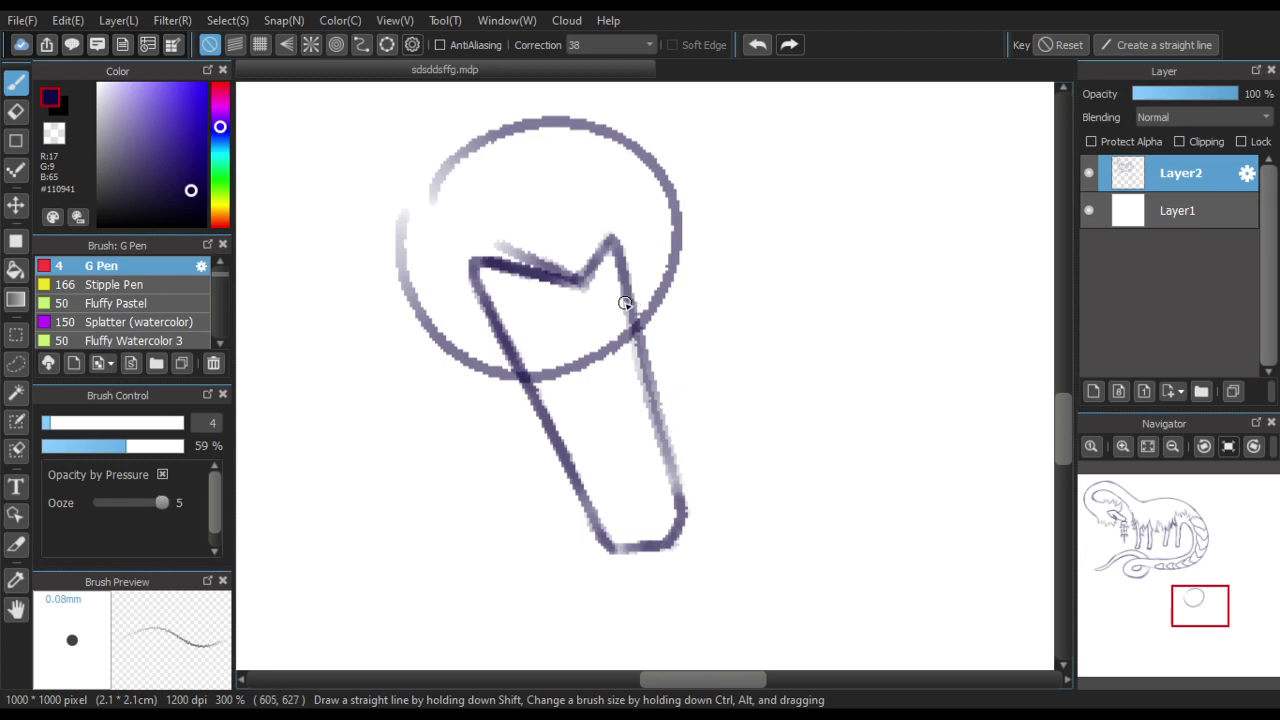
# Darken the beak's right edge and add short inner strokes along both sides near the circle, undoing the stray ones
pyautogui.moveTo(625, 303); pyautogui.dragTo(688, 467)
pyautogui.moveTo(533, 350)
pyautogui.mouseDown()
pyautogui.moveTo(569, 424)
pyautogui.moveTo(538, 355)
pyautogui.mouseUp()
pyautogui.moveTo(617, 349); pyautogui.dragTo(637, 408)
pyautogui.click(755, 45)
pyautogui.moveTo(627, 332)
pyautogui.mouseDown()
pyautogui.moveTo(638, 396)
pyautogui.moveTo(625, 315)
pyautogui.moveTo(653, 437)
pyautogui.mouseUp()
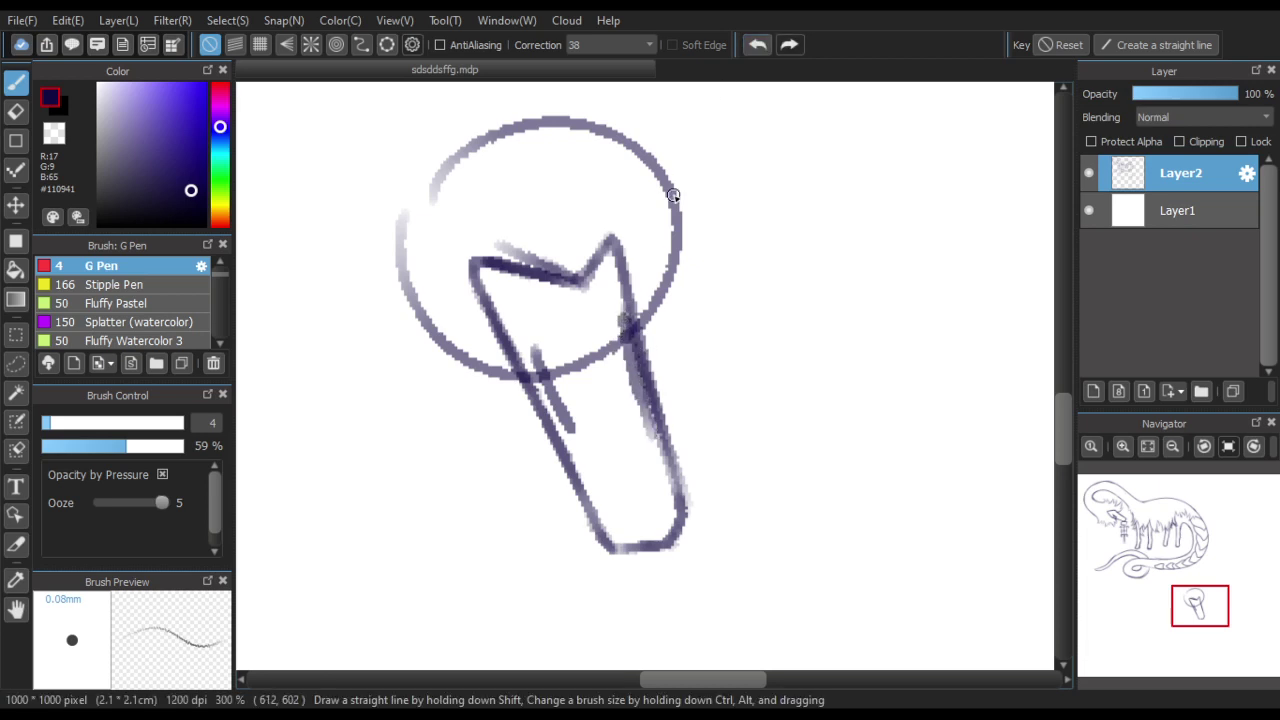
pyautogui.click(757, 44)
pyautogui.moveTo(624, 322)
pyautogui.mouseDown()
pyautogui.moveTo(642, 409)
pyautogui.moveTo(621, 330)
pyautogui.mouseUp()
pyautogui.hotkey('ctrl', 'z')
pyautogui.scroll(1, 547, 387)
pyautogui.moveTo(535, 362); pyautogui.dragTo(584, 447)
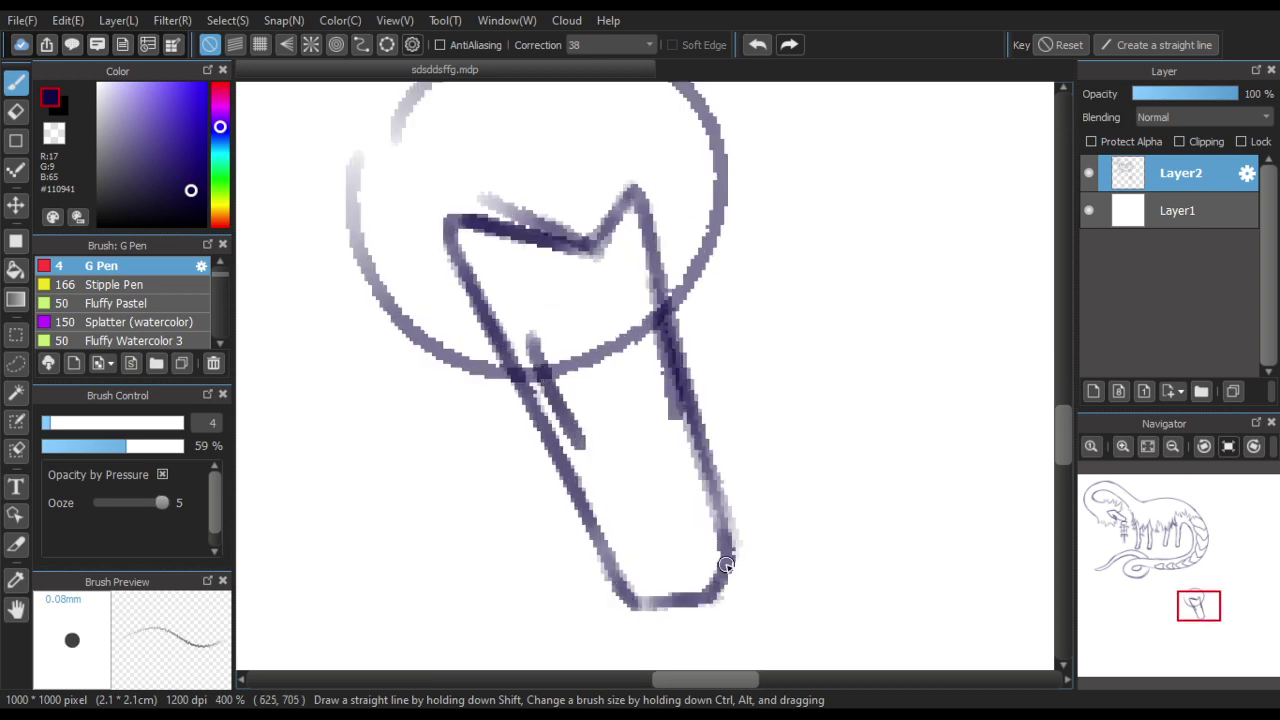
# Draw a small curved line just inside the beak's blunt tip, undoing the rejected strokes
pyautogui.moveTo(726, 567)
pyautogui.mouseDown()
pyautogui.moveTo(639, 584)
pyautogui.moveTo(674, 569)
pyautogui.moveTo(643, 580)
pyautogui.moveTo(721, 584)
pyautogui.moveTo(635, 582)
pyautogui.moveTo(654, 581)
pyautogui.moveTo(591, 523)
pyautogui.mouseUp()
pyautogui.hotkey('ctrl', 'z')
pyautogui.scroll(-3, 622, 404)
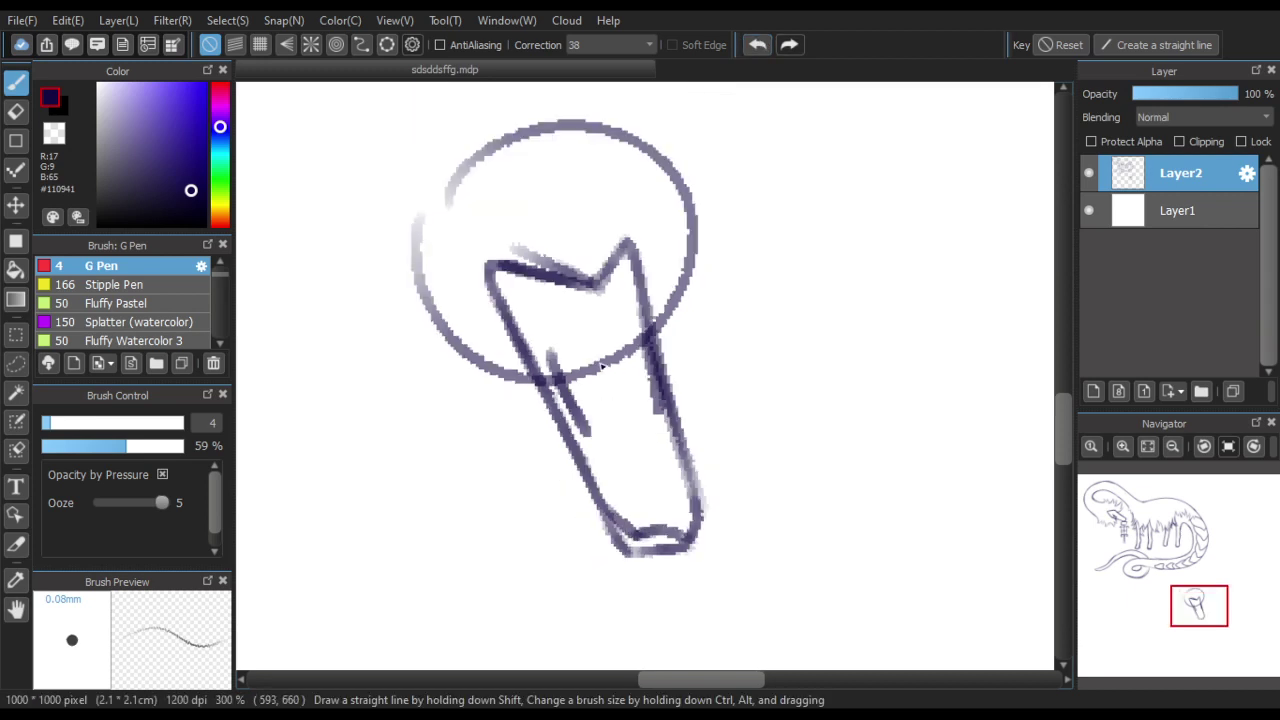
pyautogui.scroll(2, 617, 424)
pyautogui.click(757, 44)
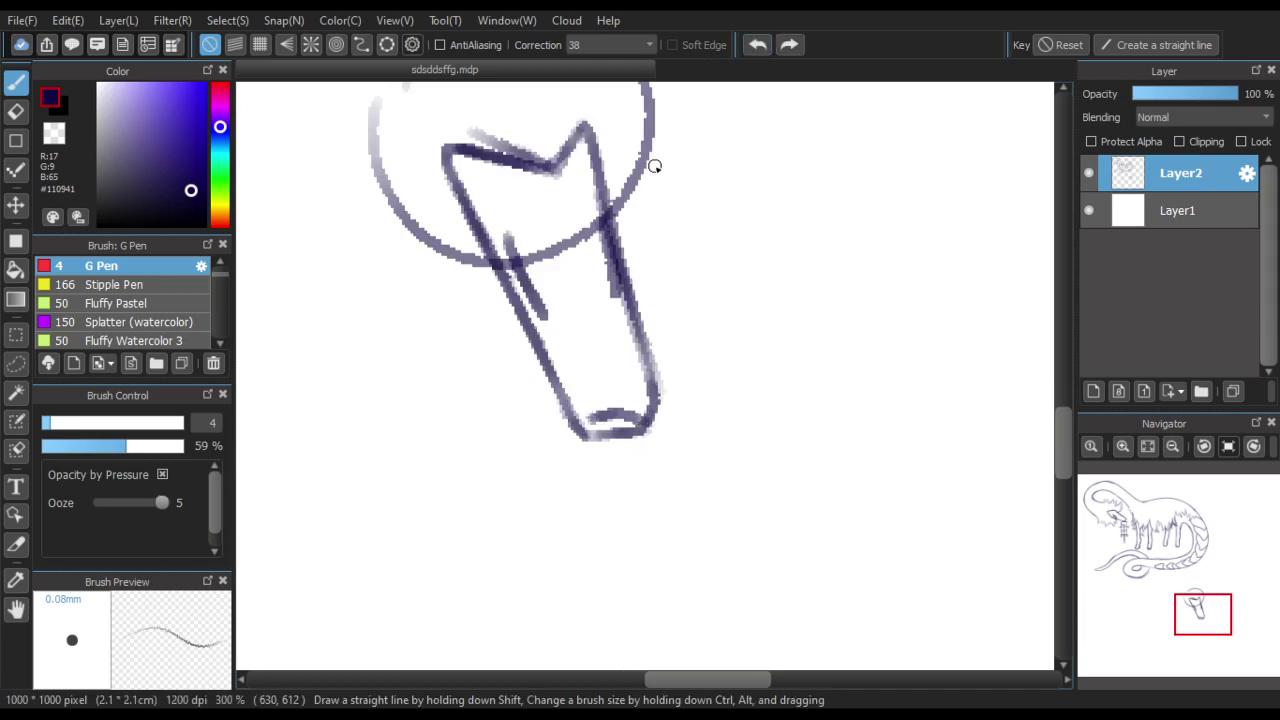
# Try curved feather tufts around both sides of the head circle with a neck line sweeping off to the left
pyautogui.scroll(-2, 516, 246)
pyautogui.scroll(1, 492, 276)
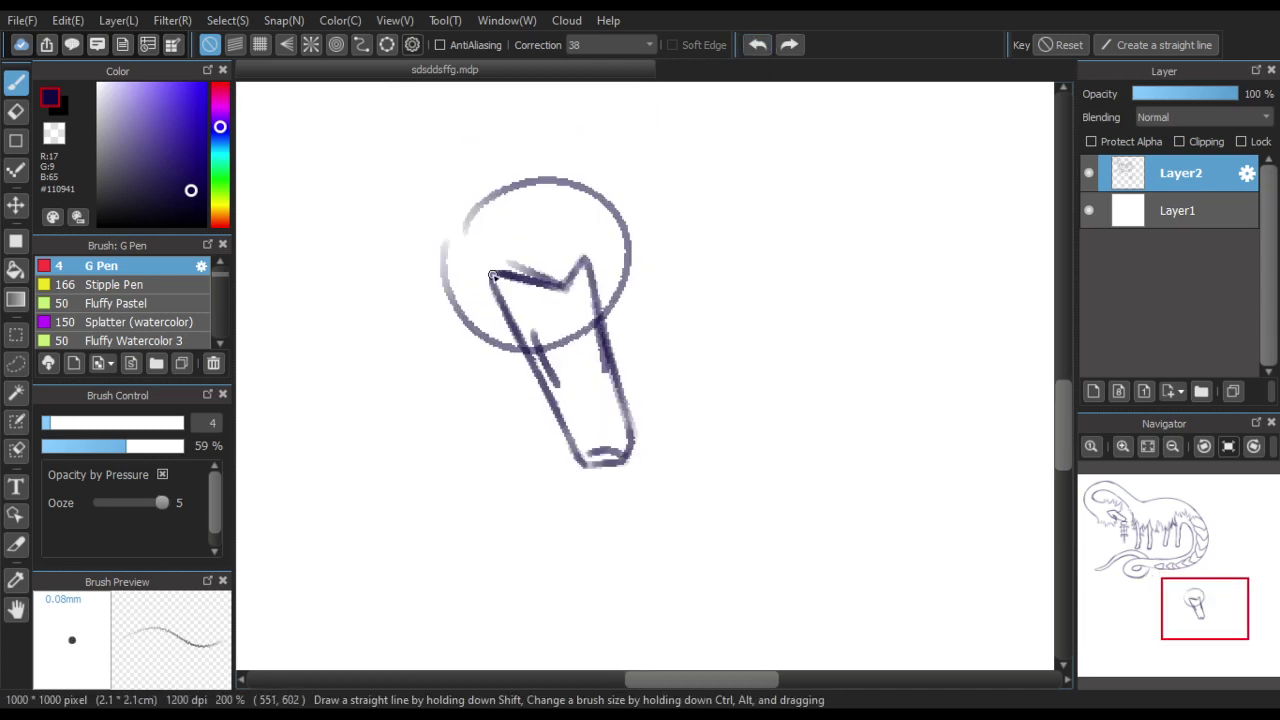
pyautogui.scroll(-2, 614, 334)
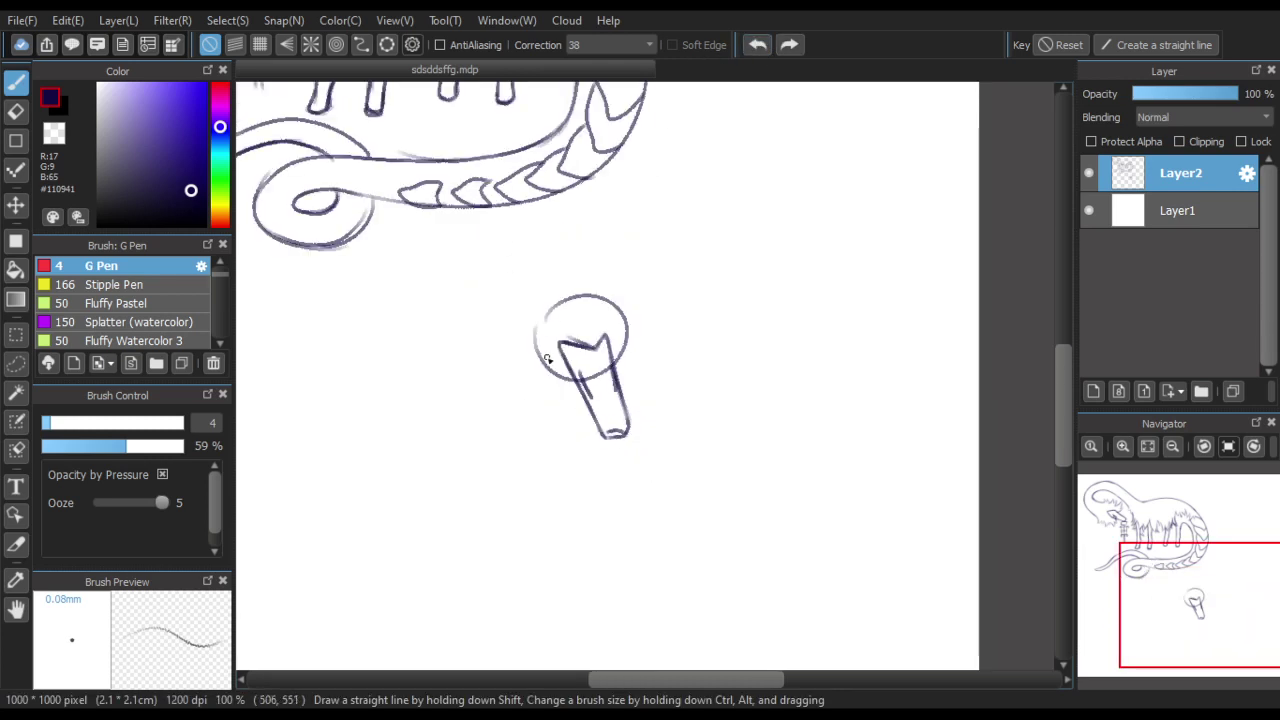
pyautogui.scroll(-2, 547, 359)
pyautogui.scroll(4, 552, 362)
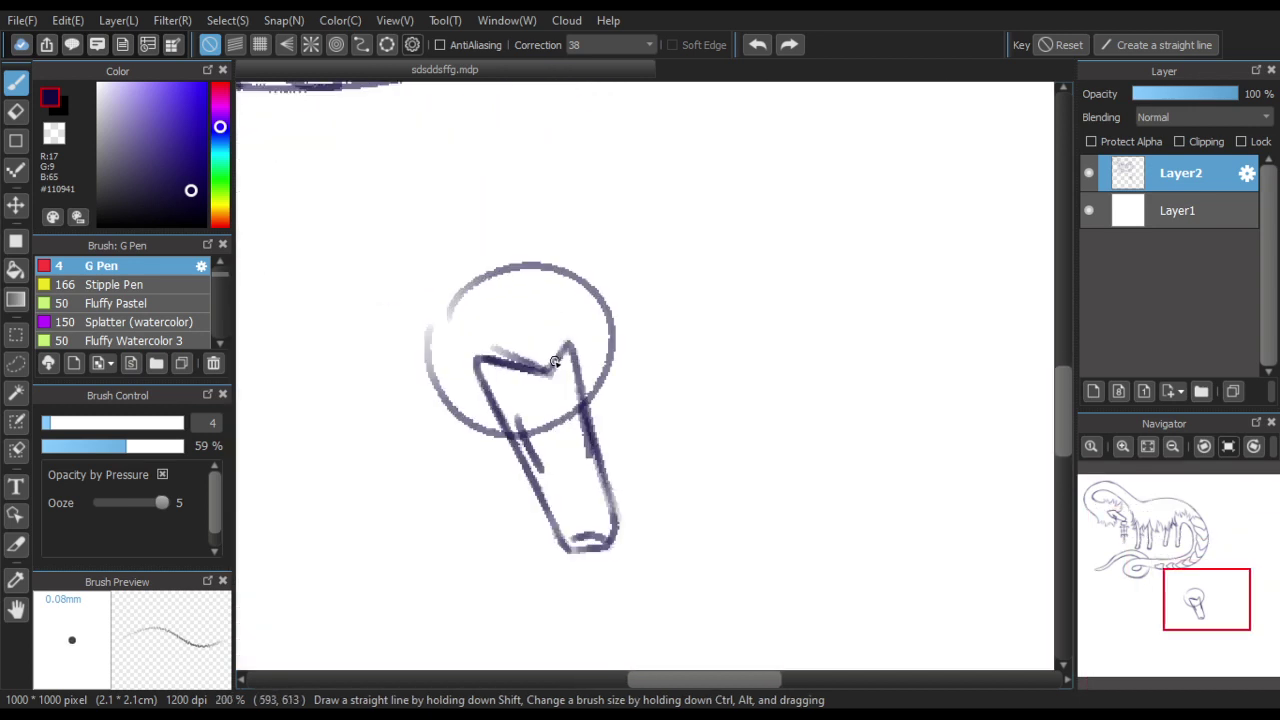
pyautogui.moveTo(547, 367)
pyautogui.mouseDown()
pyautogui.moveTo(577, 281)
pyautogui.moveTo(562, 311)
pyautogui.moveTo(576, 296)
pyautogui.moveTo(531, 215)
pyautogui.moveTo(471, 219)
pyautogui.mouseUp()
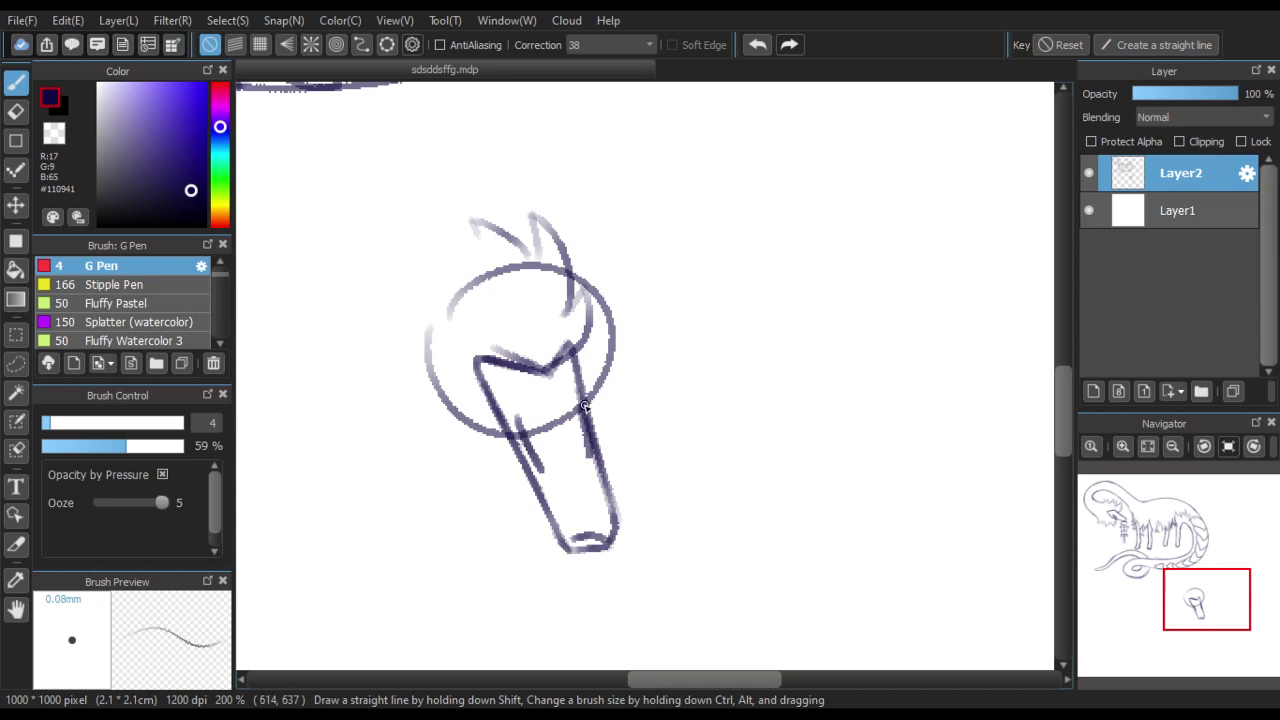
pyautogui.moveTo(585, 408)
pyautogui.mouseDown()
pyautogui.moveTo(654, 394)
pyautogui.moveTo(660, 303)
pyautogui.moveTo(639, 268)
pyautogui.moveTo(509, 183)
pyautogui.moveTo(526, 211)
pyautogui.moveTo(456, 184)
pyautogui.moveTo(332, 175)
pyautogui.mouseUp()
pyautogui.moveTo(518, 432)
pyautogui.mouseDown()
pyautogui.moveTo(466, 471)
pyautogui.moveTo(463, 446)
pyautogui.moveTo(437, 480)
pyautogui.moveTo(436, 384)
pyautogui.moveTo(387, 398)
pyautogui.moveTo(394, 381)
pyautogui.mouseUp()
# Undo all the feather and neck strokes around the head, back to the plain circle and beak
pyautogui.click(757, 45)
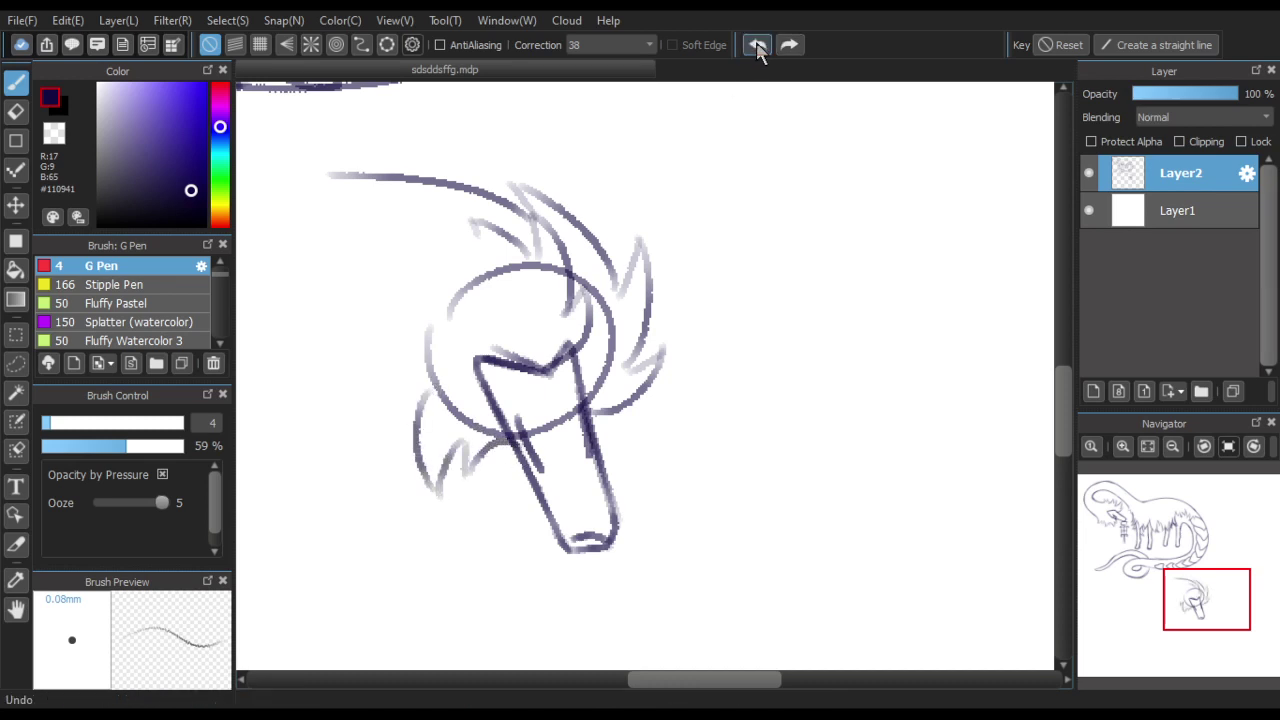
pyautogui.click(757, 46)
pyautogui.click(757, 46)
pyautogui.click(758, 47)
pyautogui.click(758, 47)
pyautogui.click(759, 48)
pyautogui.click(760, 50)
pyautogui.click(761, 52)
pyautogui.click(762, 54)
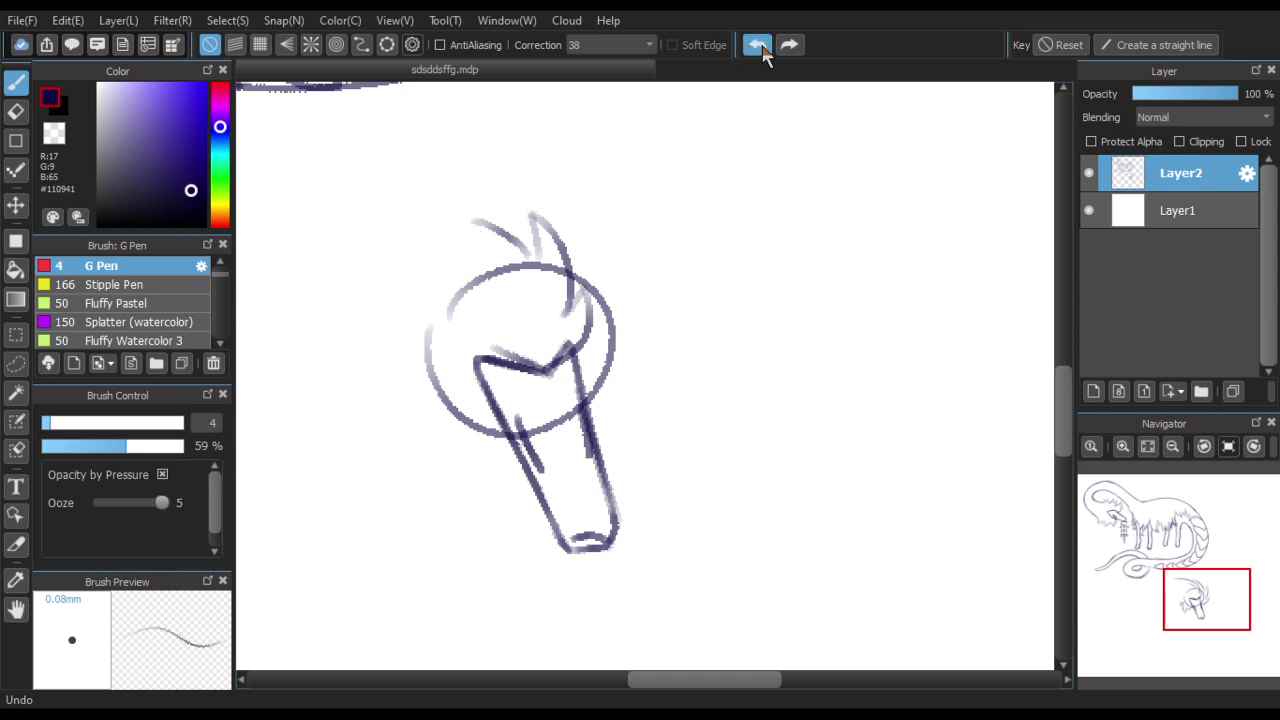
pyautogui.click(760, 48)
pyautogui.click(760, 48)
pyautogui.click(758, 46)
pyautogui.click(757, 46)
pyautogui.click(757, 46)
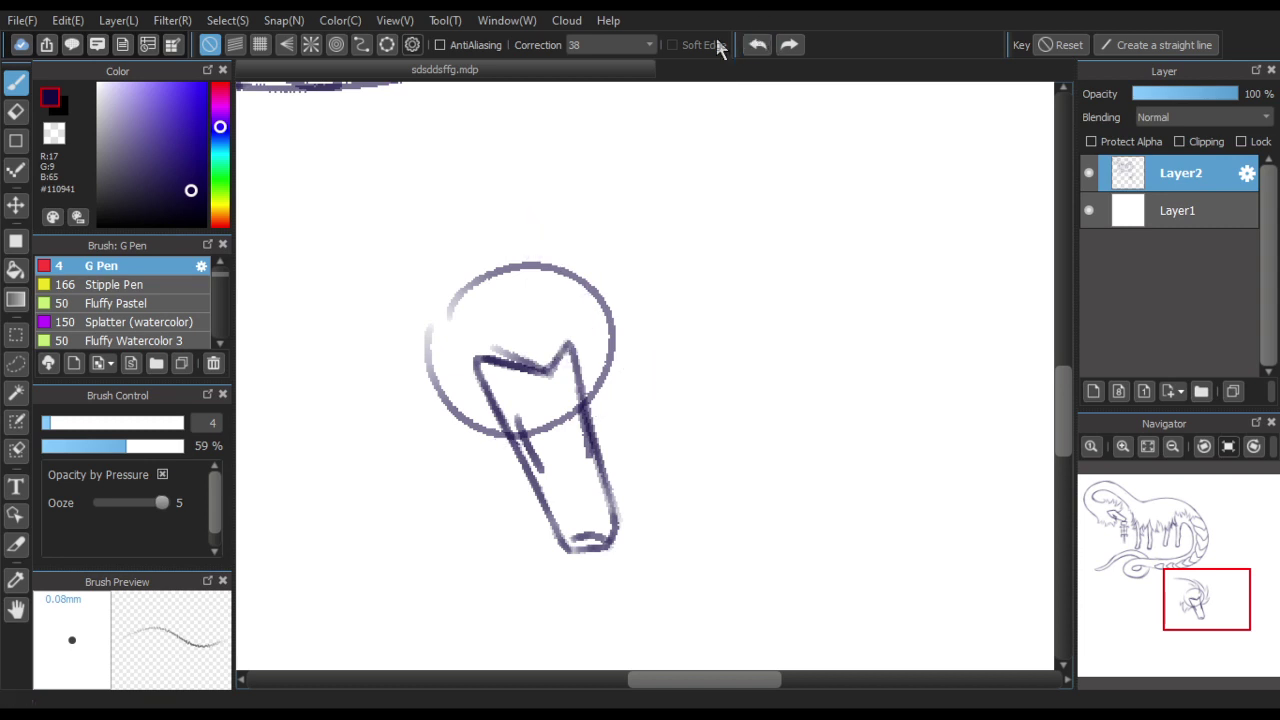
# Sketch spiky feathers around the head and two neck lines running left, closed by a curved end
pyautogui.moveTo(588, 402)
pyautogui.mouseDown()
pyautogui.moveTo(612, 428)
pyautogui.moveTo(637, 394)
pyautogui.moveTo(574, 306)
pyautogui.moveTo(640, 297)
pyautogui.moveTo(587, 279)
pyautogui.moveTo(631, 250)
pyautogui.moveTo(551, 244)
pyautogui.mouseUp()
pyautogui.moveTo(567, 183)
pyautogui.mouseDown()
pyautogui.moveTo(508, 220)
pyautogui.moveTo(511, 181)
pyautogui.moveTo(479, 207)
pyautogui.moveTo(472, 196)
pyautogui.moveTo(480, 203)
pyautogui.moveTo(396, 216)
pyautogui.moveTo(193, 198)
pyautogui.mouseUp()
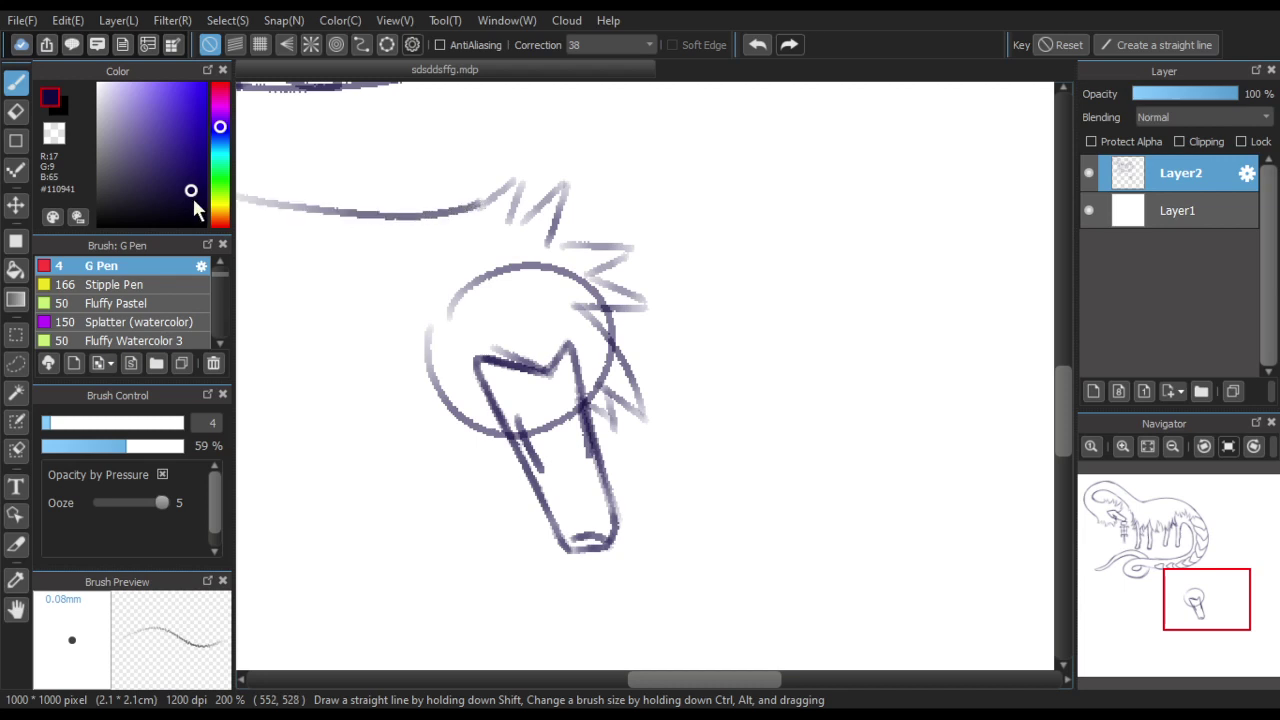
pyautogui.moveTo(514, 448)
pyautogui.mouseDown()
pyautogui.moveTo(508, 508)
pyautogui.moveTo(474, 460)
pyautogui.moveTo(457, 500)
pyautogui.moveTo(432, 432)
pyautogui.moveTo(408, 449)
pyautogui.moveTo(389, 429)
pyautogui.moveTo(384, 368)
pyautogui.moveTo(192, 283)
pyautogui.mouseUp()
pyautogui.scroll(-2, 600, 334)
pyautogui.scroll(2, 447, 303)
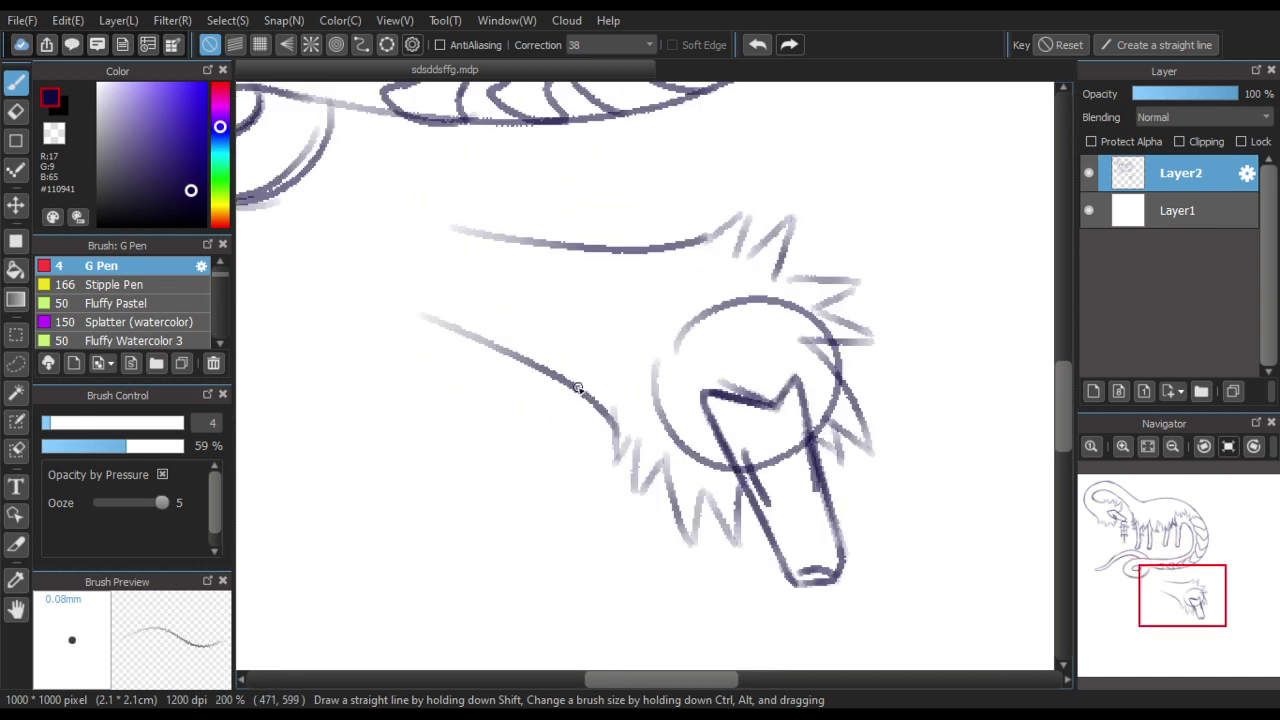
pyautogui.moveTo(453, 232)
pyautogui.mouseDown()
pyautogui.moveTo(419, 311)
pyautogui.moveTo(425, 262)
pyautogui.moveTo(431, 306)
pyautogui.mouseUp()
pyautogui.scroll(-3, 574, 434)
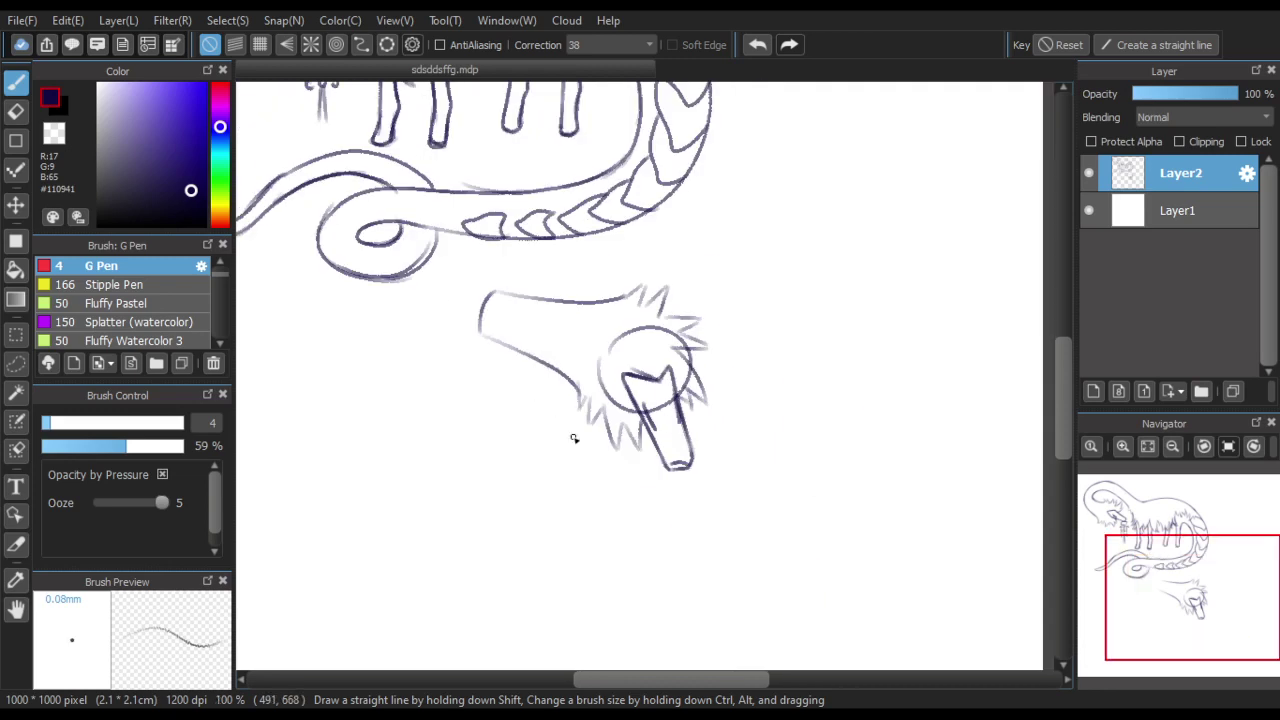
# Erase the construction circle around the head and the small detail strokes inside the beak
pyautogui.scroll(1, 620, 435)
pyautogui.press('e')
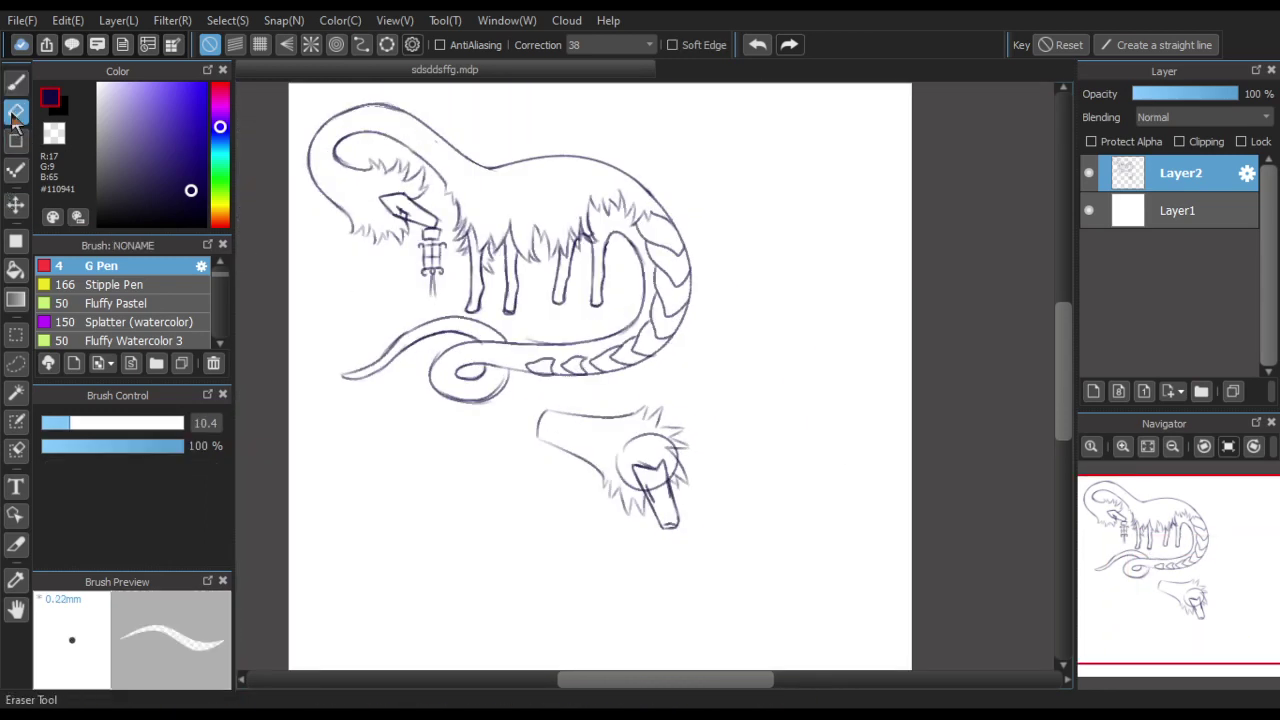
pyautogui.scroll(3, 697, 483)
pyautogui.moveTo(640, 395)
pyautogui.mouseDown()
pyautogui.moveTo(568, 379)
pyautogui.moveTo(499, 445)
pyautogui.moveTo(513, 506)
pyautogui.moveTo(548, 536)
pyautogui.moveTo(501, 516)
pyautogui.moveTo(487, 438)
pyautogui.moveTo(527, 526)
pyautogui.moveTo(558, 547)
pyautogui.moveTo(582, 523)
pyautogui.moveTo(609, 580)
pyautogui.moveTo(583, 537)
pyautogui.moveTo(626, 536)
pyautogui.moveTo(656, 471)
pyautogui.moveTo(656, 504)
pyautogui.moveTo(673, 468)
pyautogui.moveTo(665, 420)
pyautogui.moveTo(677, 435)
pyautogui.moveTo(662, 408)
pyautogui.mouseUp()
pyautogui.scroll(-2, 612, 410)
pyautogui.scroll(2, 566, 500)
pyautogui.moveTo(586, 536); pyautogui.dragTo(596, 528)
pyautogui.scroll(2, 580, 500)
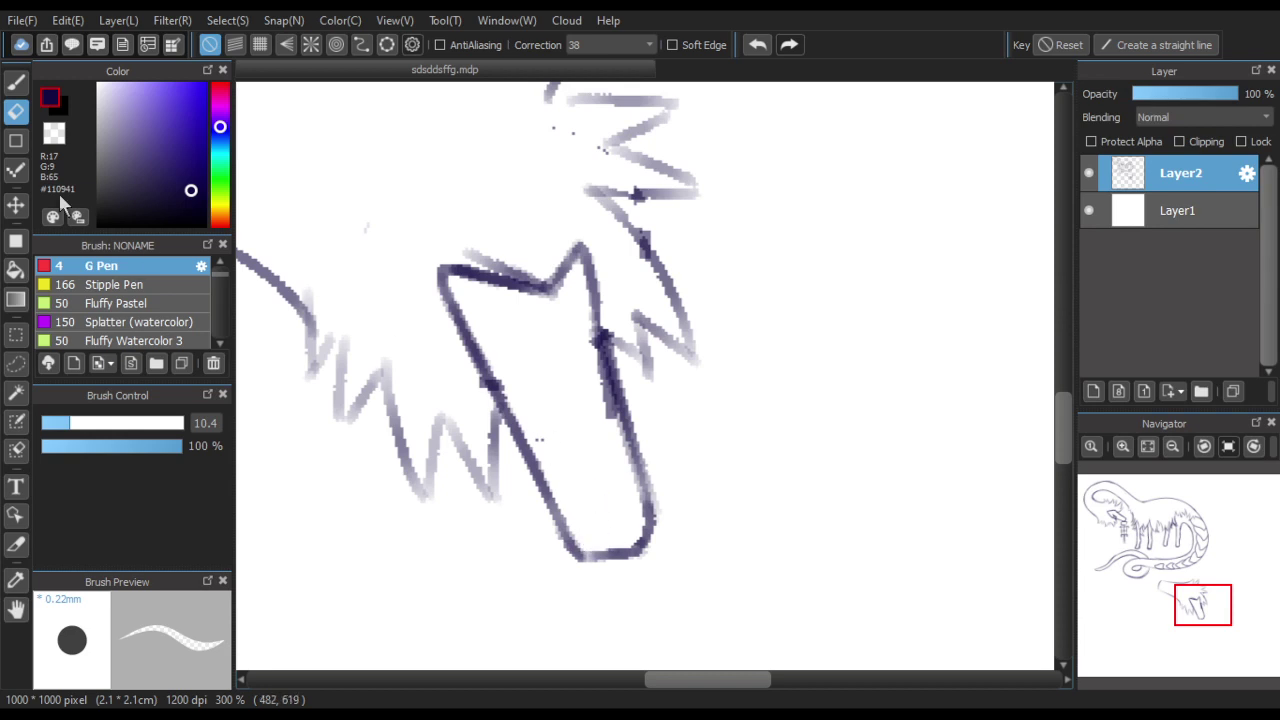
# Draw a second, steeper left edge on the beak from its upper-left corner and join it to the tip
pyautogui.click(15, 84)
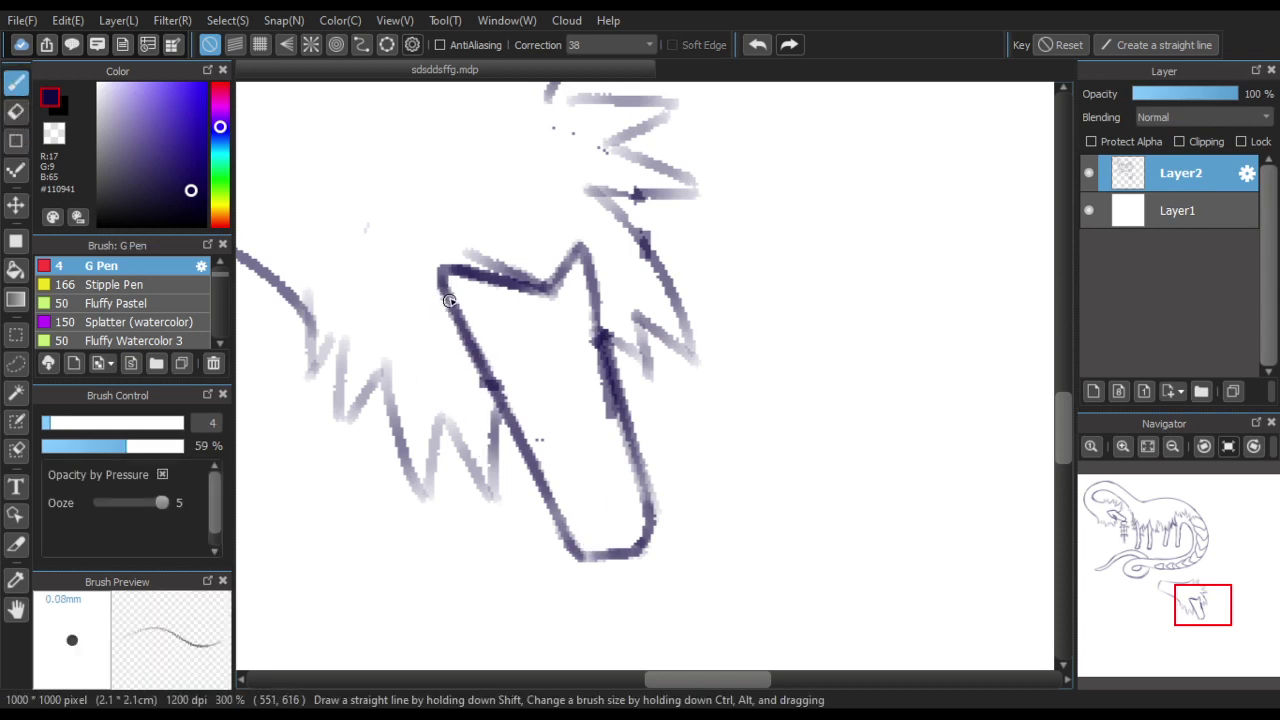
pyautogui.moveTo(443, 288); pyautogui.dragTo(516, 522)
pyautogui.moveTo(464, 352); pyautogui.dragTo(523, 523)
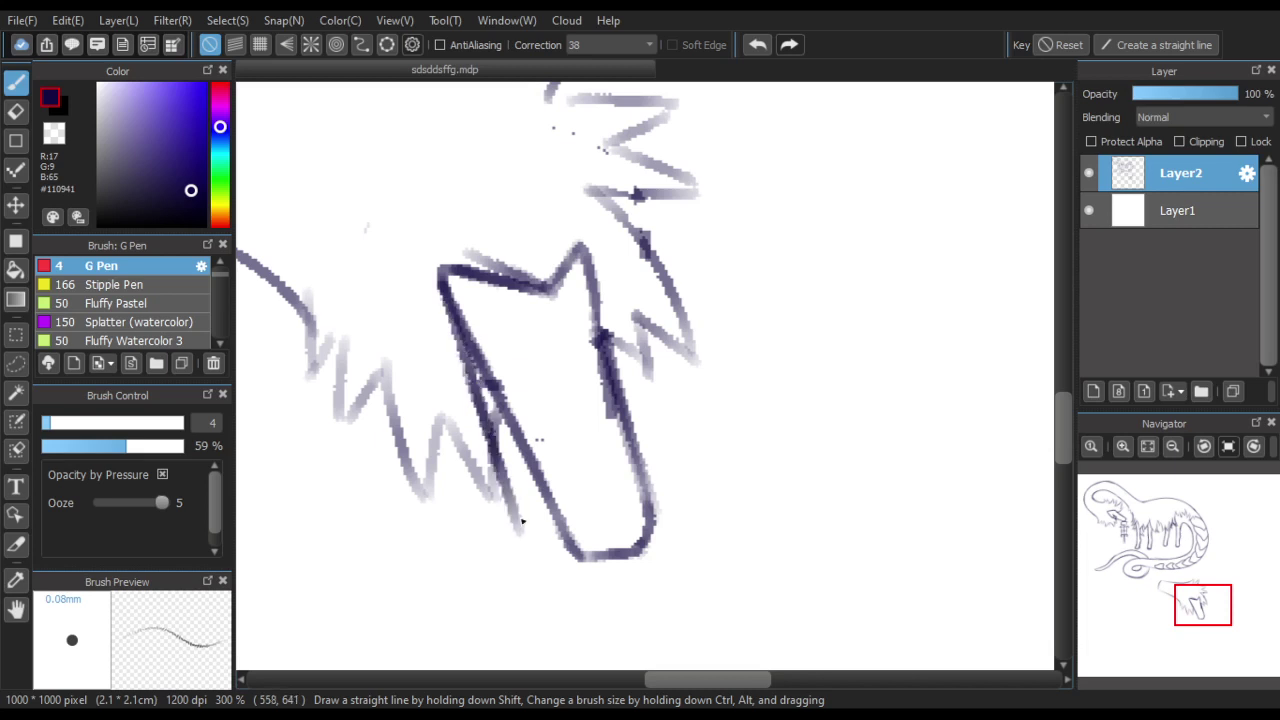
pyautogui.moveTo(495, 432); pyautogui.dragTo(531, 557)
pyautogui.moveTo(505, 470)
pyautogui.mouseDown()
pyautogui.moveTo(552, 543)
pyautogui.moveTo(575, 551)
pyautogui.mouseUp()
pyautogui.moveTo(575, 551)
pyautogui.mouseDown()
pyautogui.moveTo(536, 541)
pyautogui.moveTo(534, 556)
pyautogui.moveTo(528, 540)
pyautogui.mouseUp()
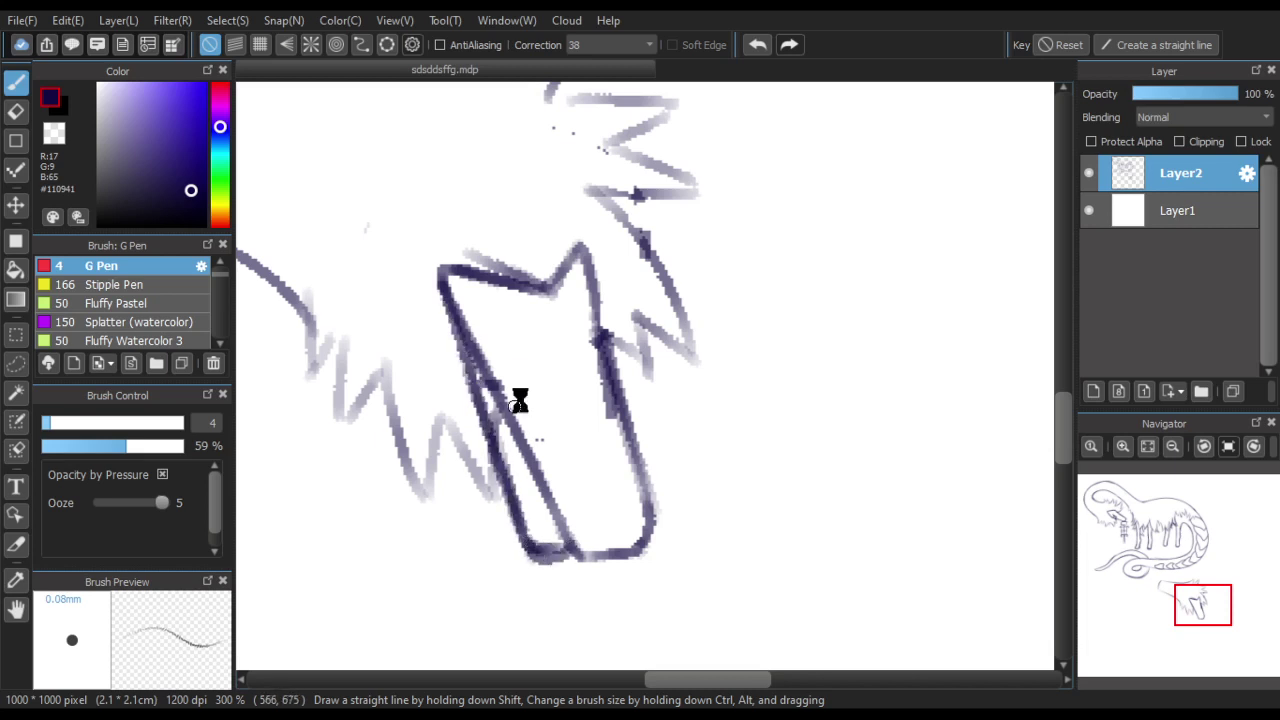
pyautogui.scroll(-1, 517, 405)
pyautogui.scroll(2, 538, 467)
# Erase the beak's right edge and redraw it as a darker line down to the tip
pyautogui.press('e')
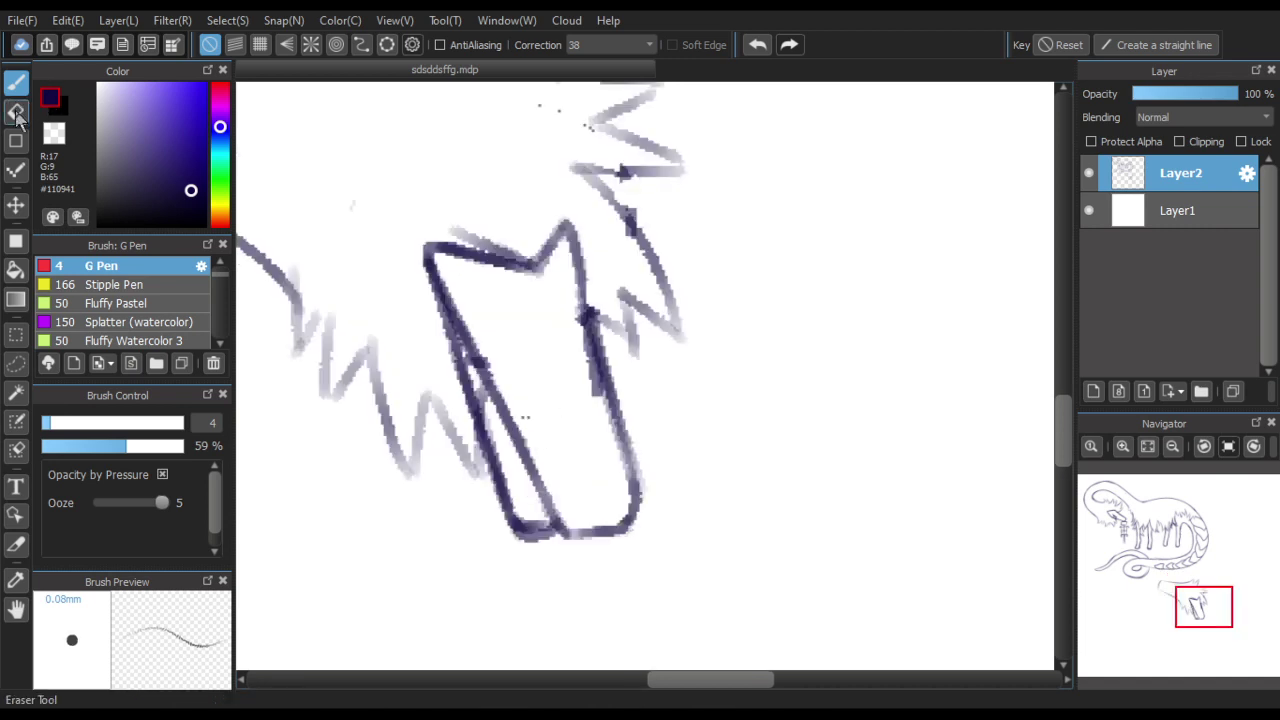
pyautogui.moveTo(604, 360)
pyautogui.mouseDown()
pyautogui.moveTo(615, 430)
pyautogui.moveTo(580, 286)
pyautogui.mouseUp()
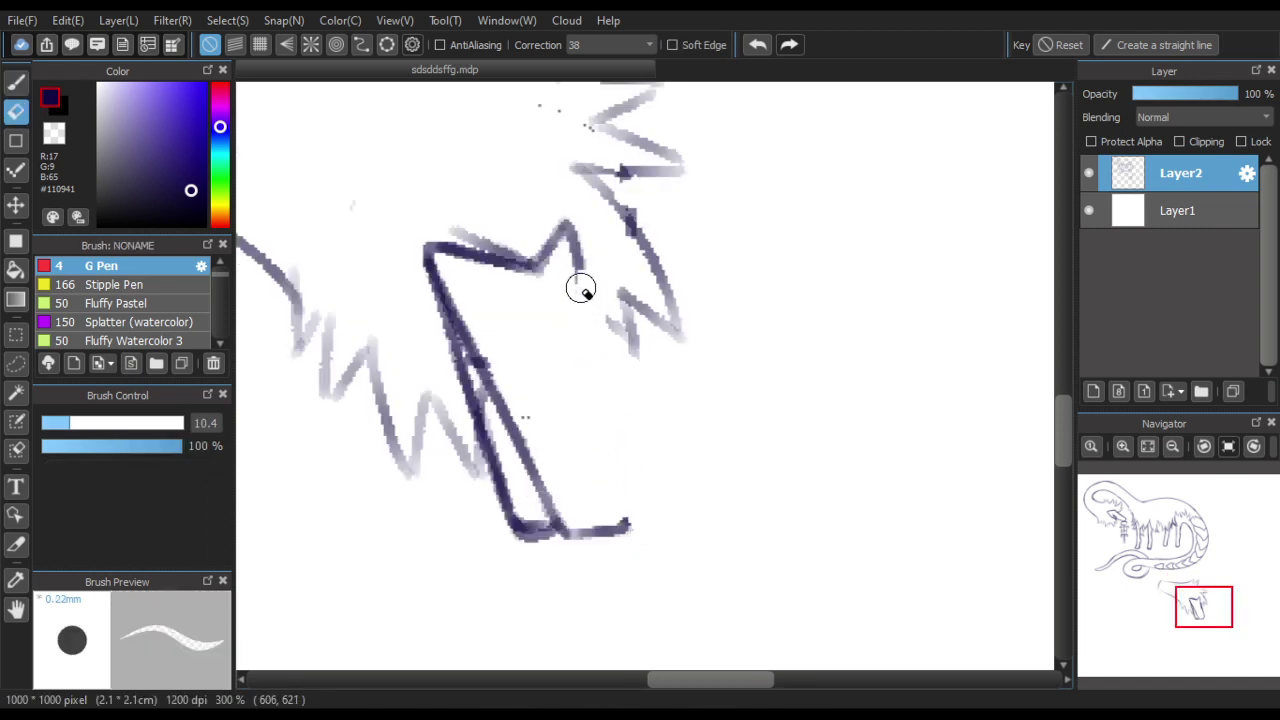
pyautogui.click(15, 84)
pyautogui.moveTo(567, 237); pyautogui.dragTo(618, 470)
pyautogui.moveTo(575, 269); pyautogui.dragTo(625, 498)
pyautogui.moveTo(598, 377)
pyautogui.mouseDown()
pyautogui.moveTo(620, 507)
pyautogui.moveTo(590, 524)
pyautogui.moveTo(620, 505)
pyautogui.moveTo(588, 531)
pyautogui.moveTo(616, 511)
pyautogui.moveTo(598, 536)
pyautogui.moveTo(566, 530)
pyautogui.mouseUp()
pyautogui.scroll(-2, 582, 427)
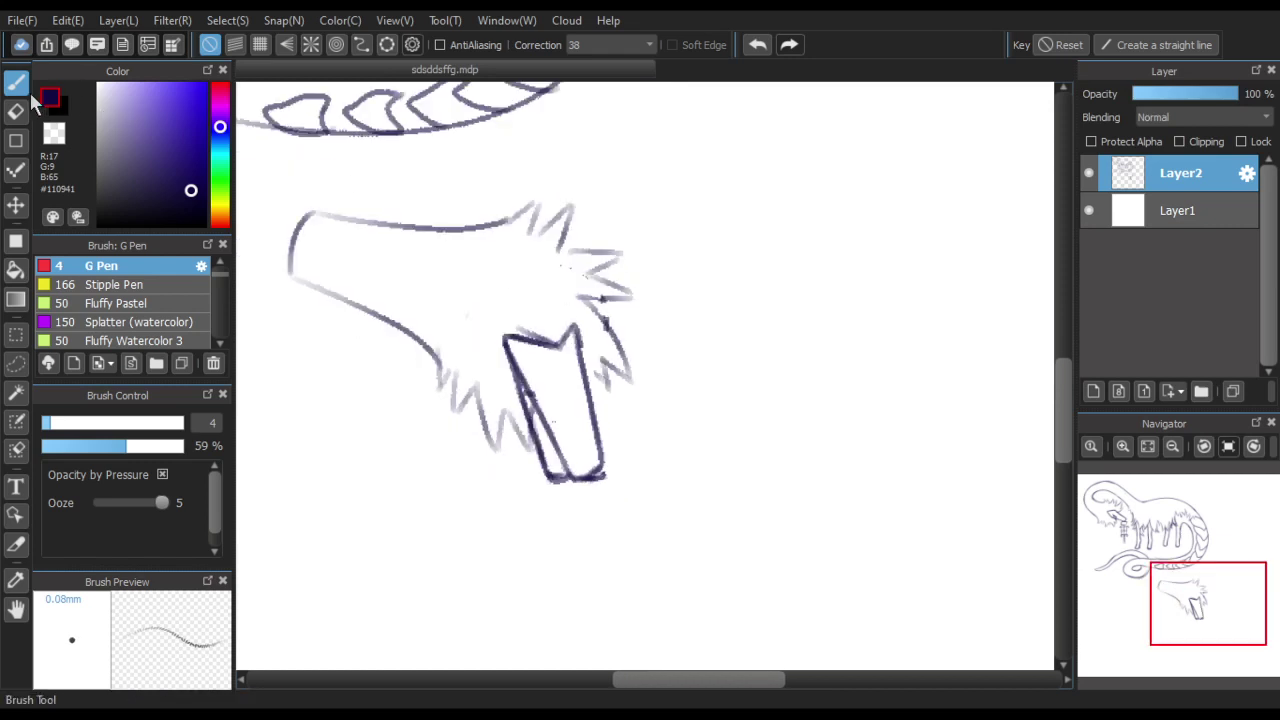
# Erase the line overhanging the beak tip's lower-right corner and darken the tip as a rounded edge
pyautogui.press('e')
pyautogui.scroll(1, 608, 503)
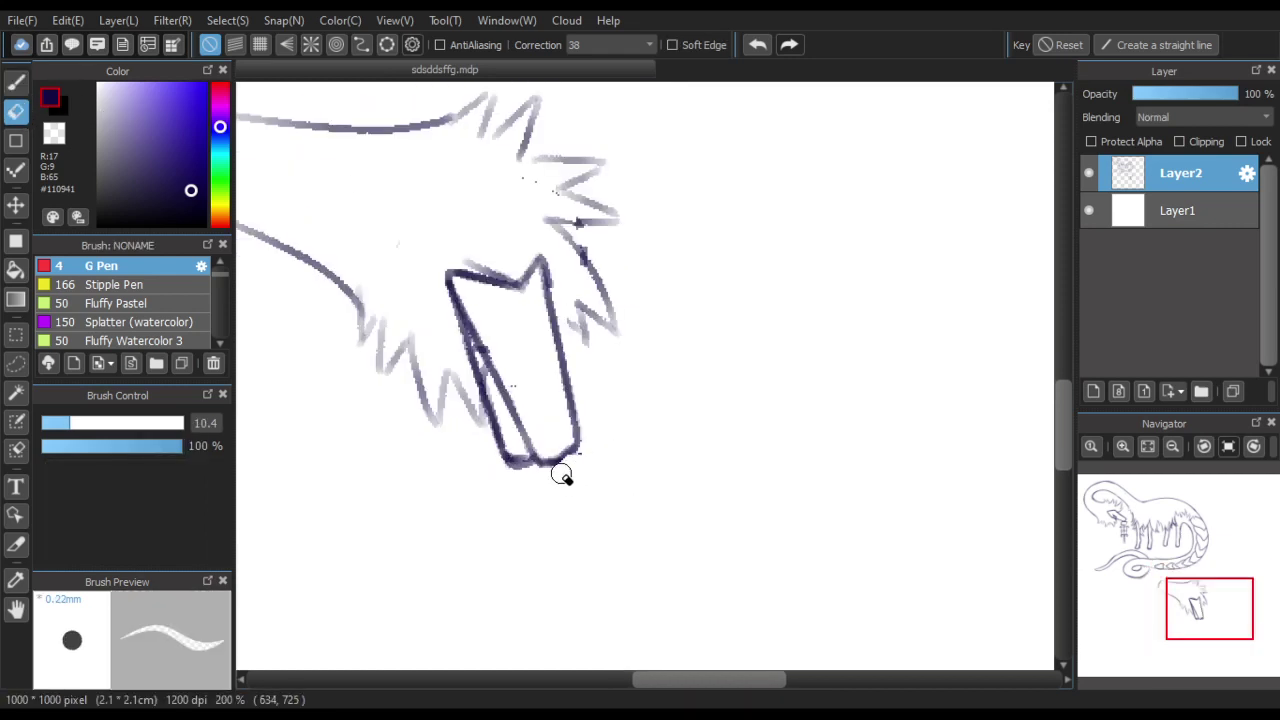
pyautogui.scroll(-1, 592, 520)
pyautogui.click(17, 85)
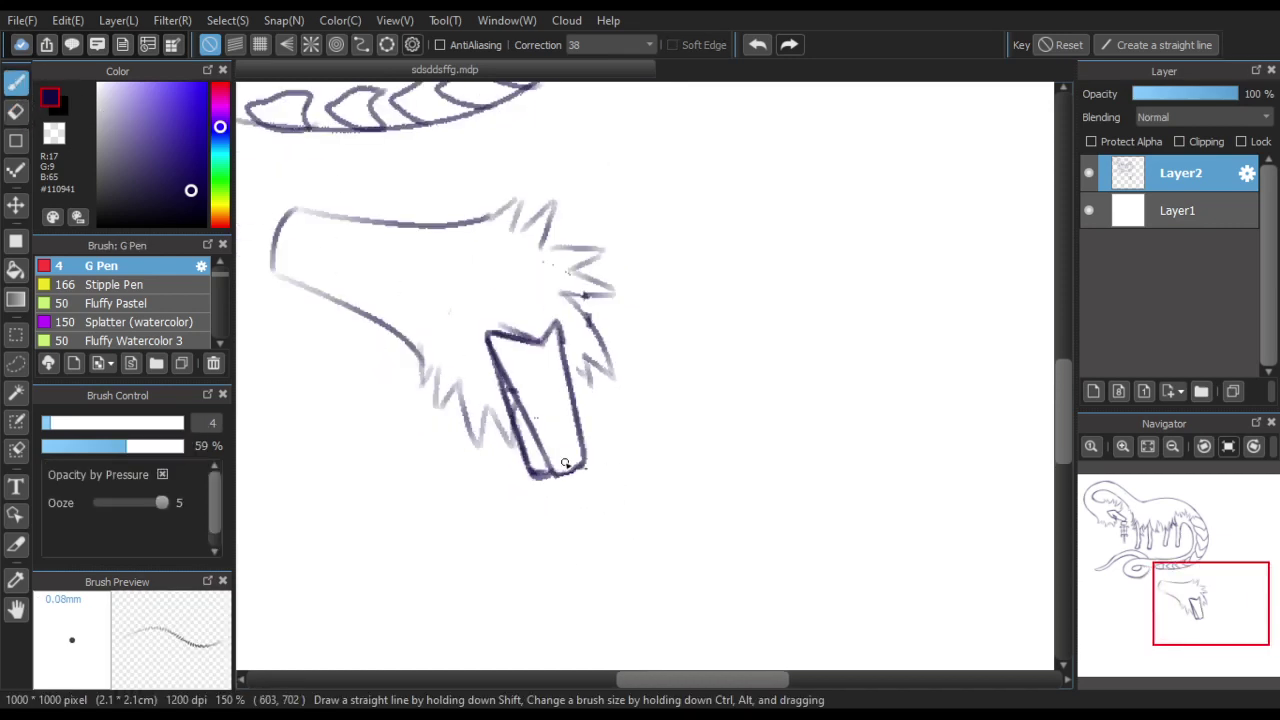
pyautogui.scroll(2, 566, 460)
pyautogui.moveTo(600, 445)
pyautogui.mouseDown()
pyautogui.moveTo(602, 480)
pyautogui.moveTo(563, 501)
pyautogui.mouseUp()
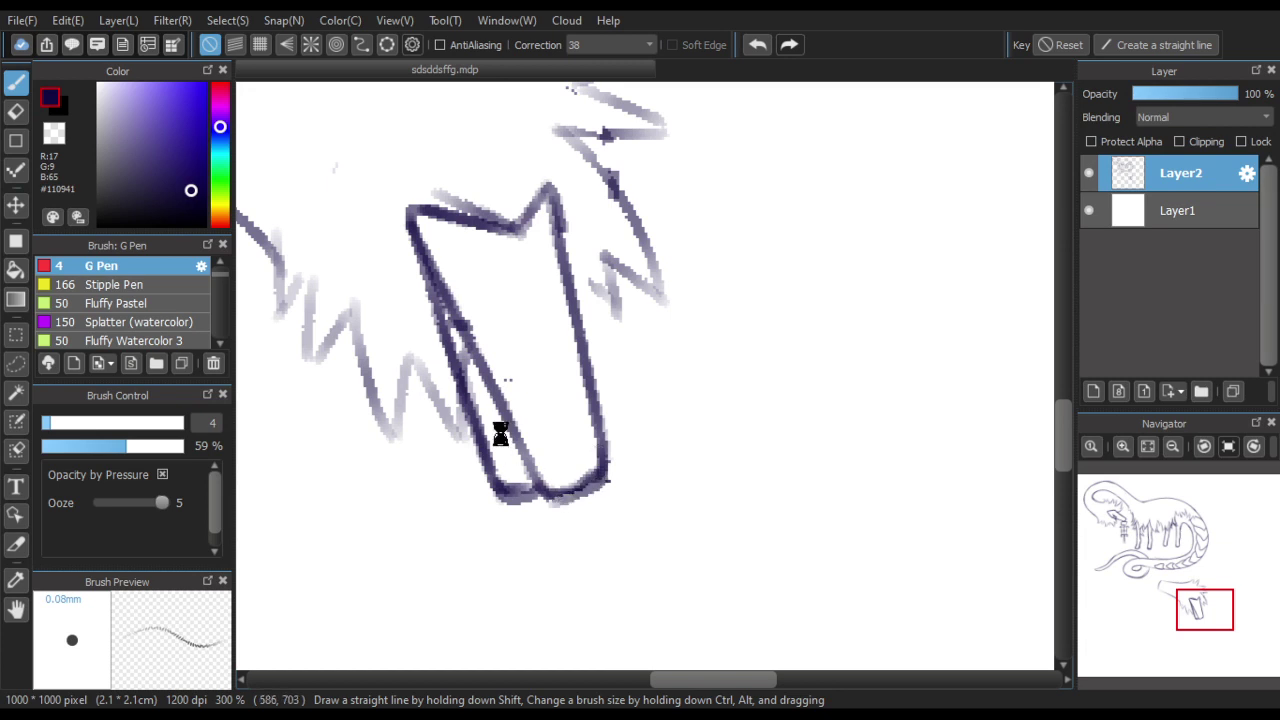
# Draw a short slanted nostril stroke inside the beak, beside its left edge
pyautogui.scroll(-1, 500, 434)
pyautogui.scroll(2, 494, 383)
pyautogui.scroll(-1, 479, 369)
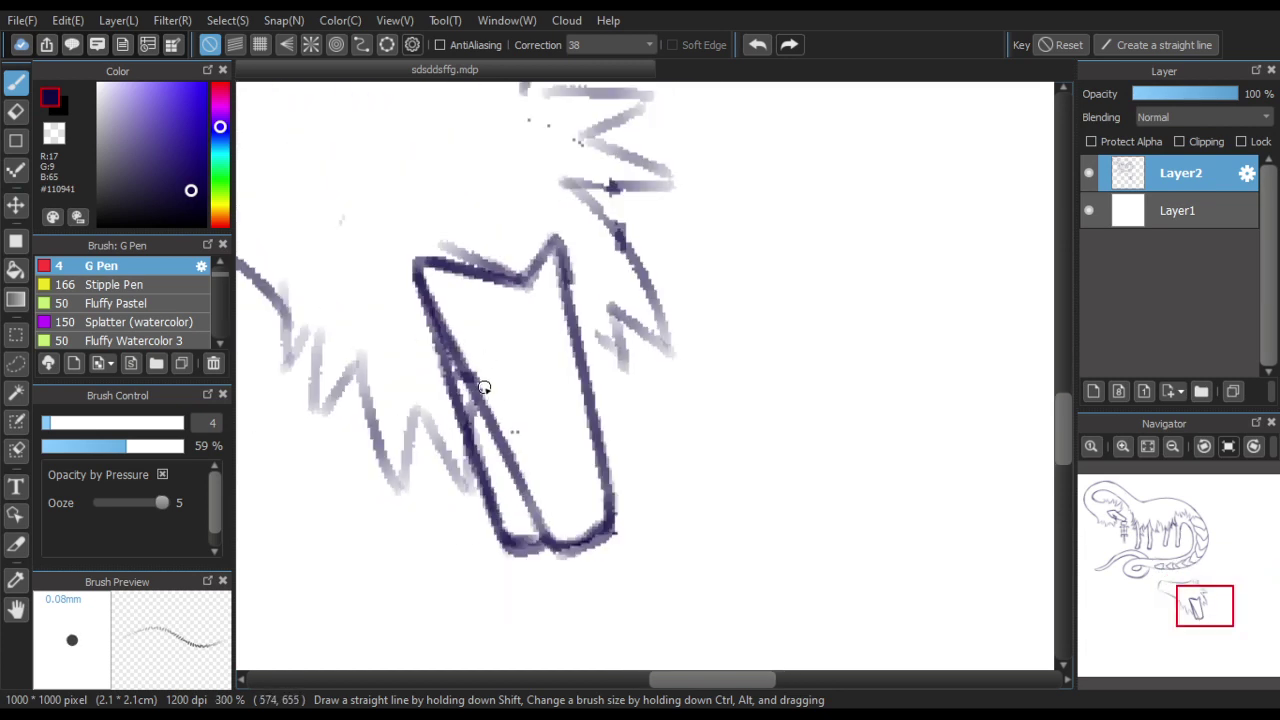
pyautogui.moveTo(509, 414)
pyautogui.mouseDown()
pyautogui.moveTo(476, 346)
pyautogui.moveTo(505, 386)
pyautogui.mouseUp()
pyautogui.scroll(-2, 626, 391)
pyautogui.scroll(1, 640, 363)
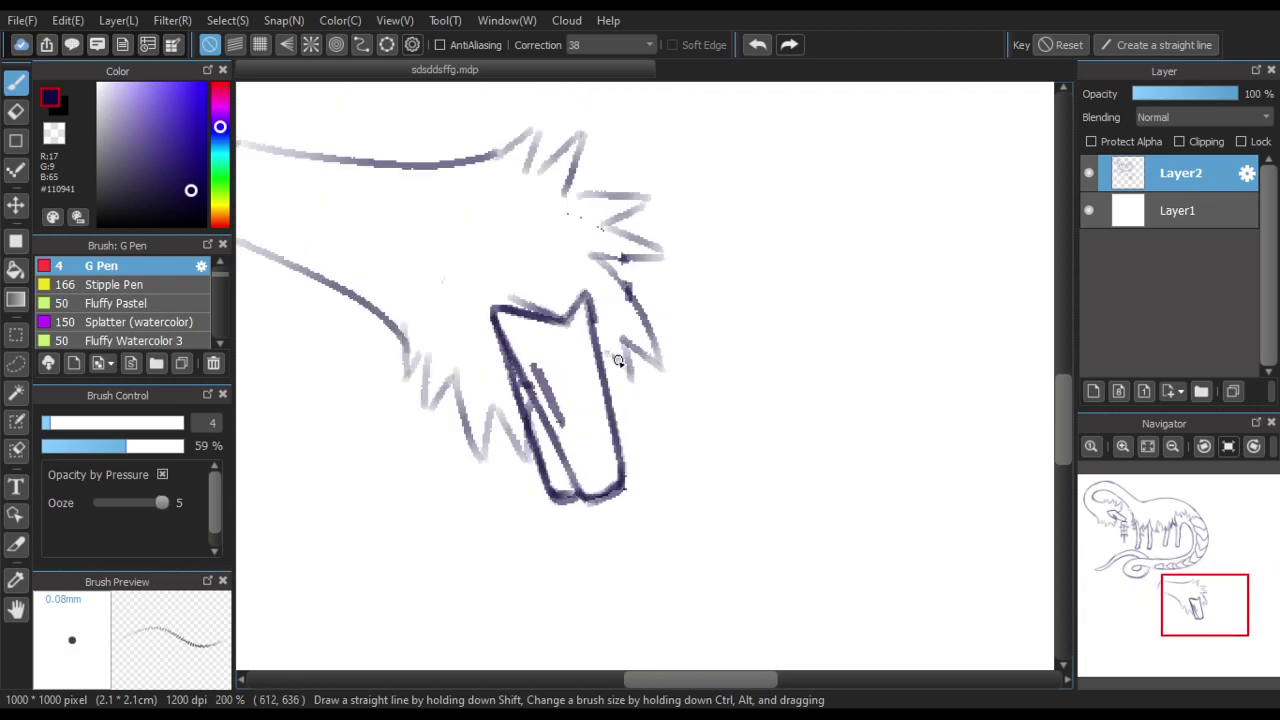
# Darken the feathers beside the beak's right edge and extend the spikes above and to the right of the head
pyautogui.moveTo(618, 360)
pyautogui.mouseDown()
pyautogui.moveTo(630, 386)
pyautogui.moveTo(647, 314)
pyautogui.moveTo(598, 258)
pyautogui.mouseUp()
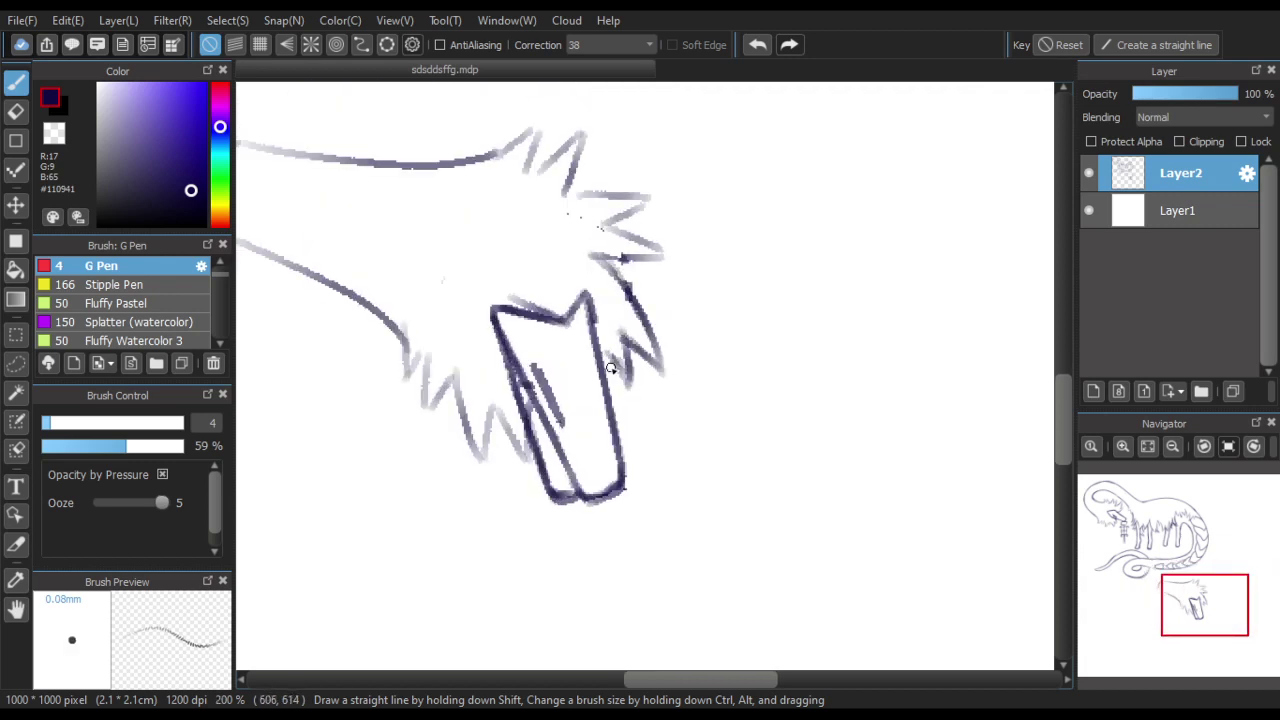
pyautogui.moveTo(611, 350)
pyautogui.mouseDown()
pyautogui.moveTo(602, 420)
pyautogui.moveTo(604, 386)
pyautogui.mouseUp()
pyautogui.moveTo(649, 260)
pyautogui.mouseDown()
pyautogui.moveTo(684, 256)
pyautogui.moveTo(600, 226)
pyautogui.moveTo(669, 171)
pyautogui.moveTo(585, 193)
pyautogui.moveTo(597, 108)
pyautogui.moveTo(550, 172)
pyautogui.moveTo(546, 103)
pyautogui.moveTo(540, 142)
pyautogui.moveTo(484, 149)
pyautogui.mouseUp()
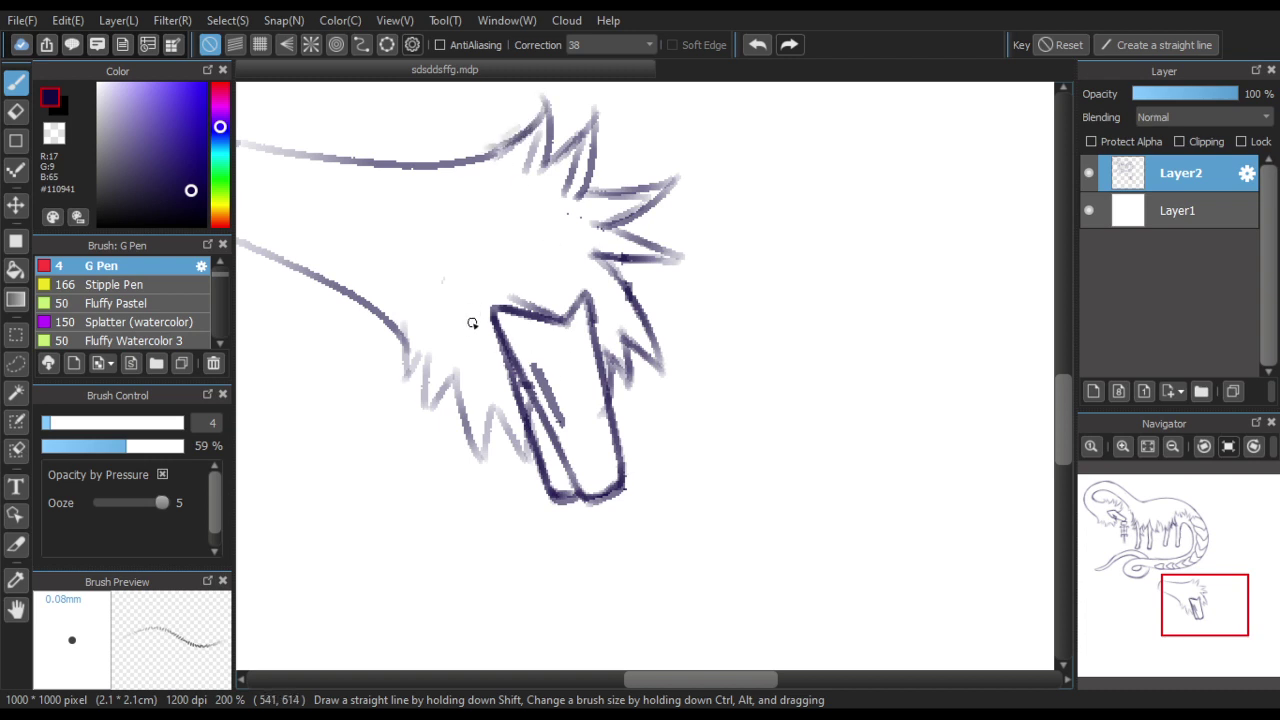
# Draw a second line along the neck's lower curve and extend it into zigzag feather spikes up to the beak's left edge
pyautogui.moveTo(330, 290)
pyautogui.mouseDown()
pyautogui.moveTo(383, 406)
pyautogui.moveTo(423, 363)
pyautogui.moveTo(436, 465)
pyautogui.mouseUp()
pyautogui.moveTo(455, 390)
pyautogui.mouseDown()
pyautogui.moveTo(447, 436)
pyautogui.moveTo(490, 468)
pyautogui.moveTo(474, 458)
pyautogui.moveTo(500, 433)
pyautogui.mouseUp()
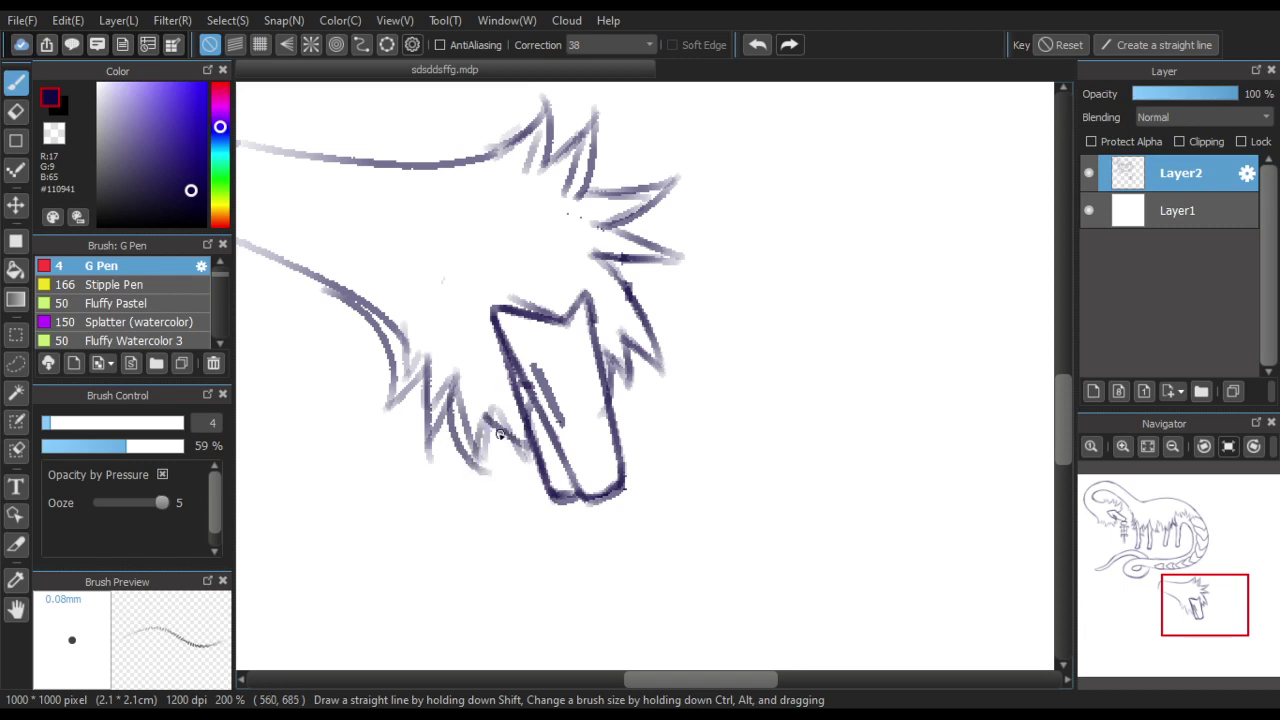
# Erase the feathers beside the beak's right edge and redraw them as wider zigzag spikes pointing right
pyautogui.click(15, 112)
pyautogui.moveTo(587, 254)
pyautogui.mouseDown()
pyautogui.moveTo(654, 316)
pyautogui.moveTo(668, 401)
pyautogui.moveTo(611, 305)
pyautogui.moveTo(642, 393)
pyautogui.moveTo(620, 355)
pyautogui.mouseUp()
pyautogui.press('p')
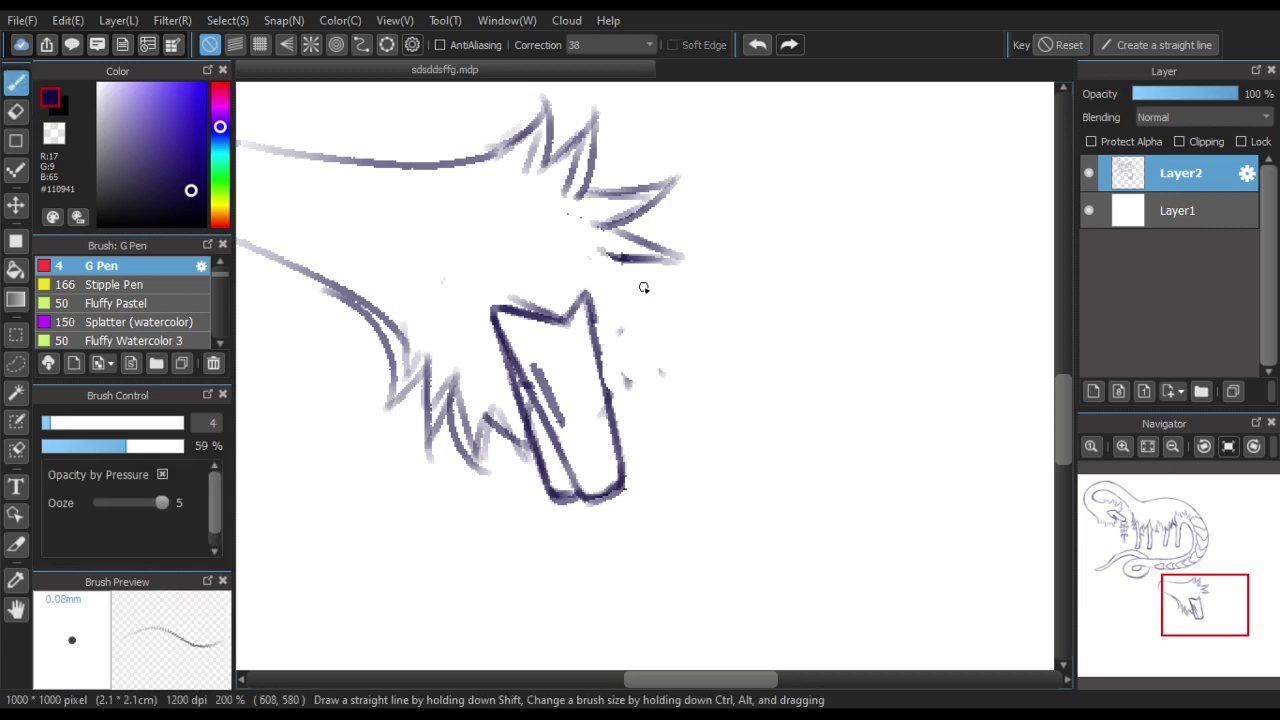
pyautogui.moveTo(606, 254)
pyautogui.mouseDown()
pyautogui.moveTo(677, 306)
pyautogui.moveTo(674, 349)
pyautogui.mouseUp()
pyautogui.moveTo(634, 310)
pyautogui.mouseDown()
pyautogui.moveTo(660, 369)
pyautogui.moveTo(617, 357)
pyautogui.mouseUp()
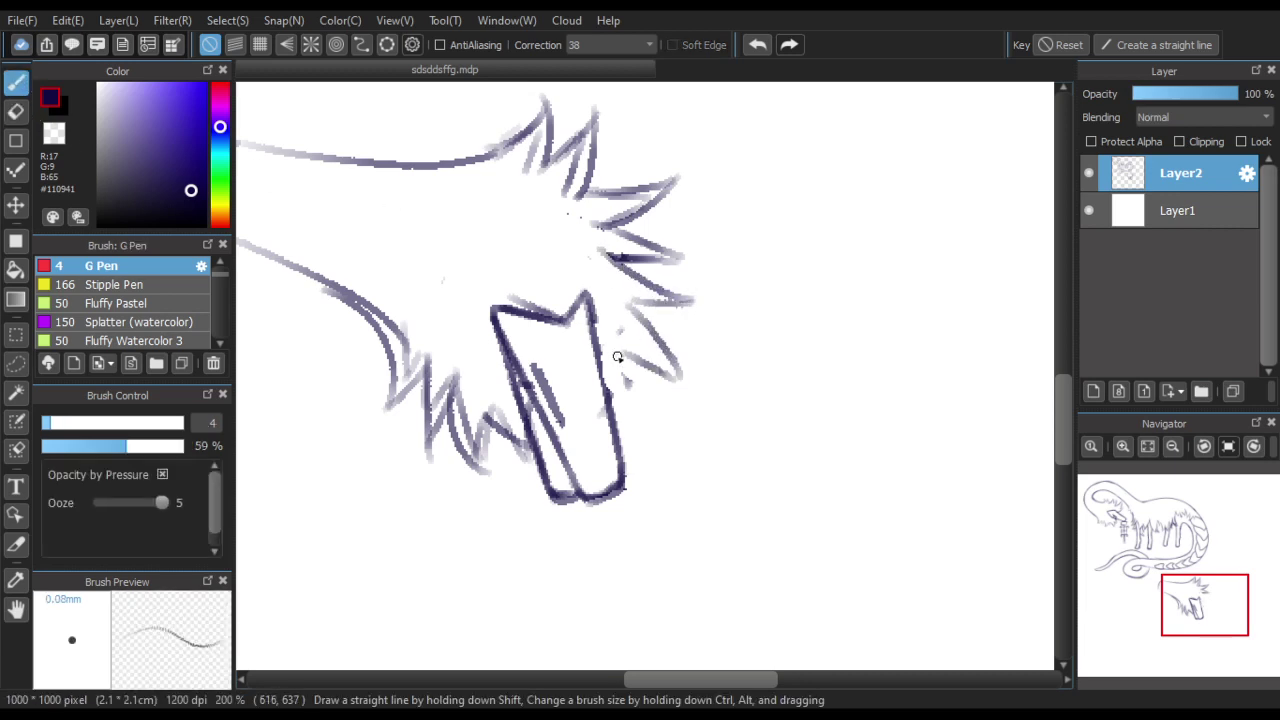
# Draw a long S-shaped tongue with a rounded end hanging from the tip of the lower study's beak
pyautogui.scroll(-2, 602, 405)
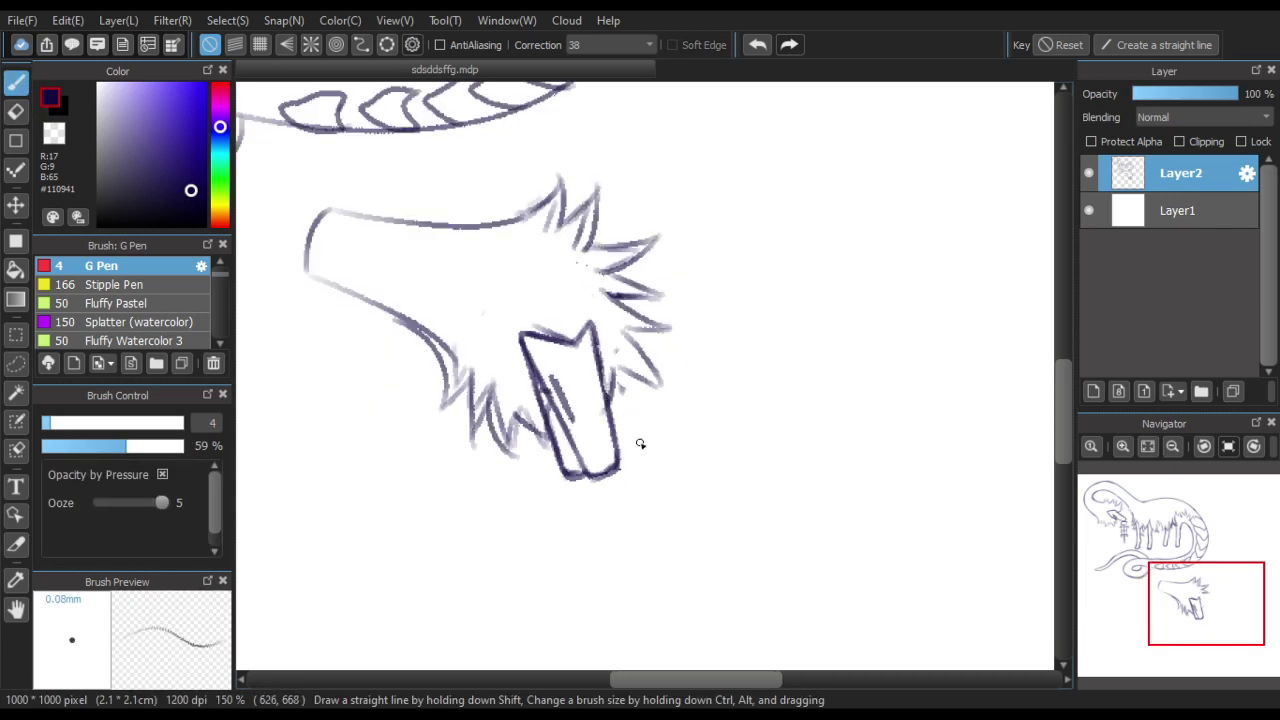
pyautogui.scroll(-2, 640, 443)
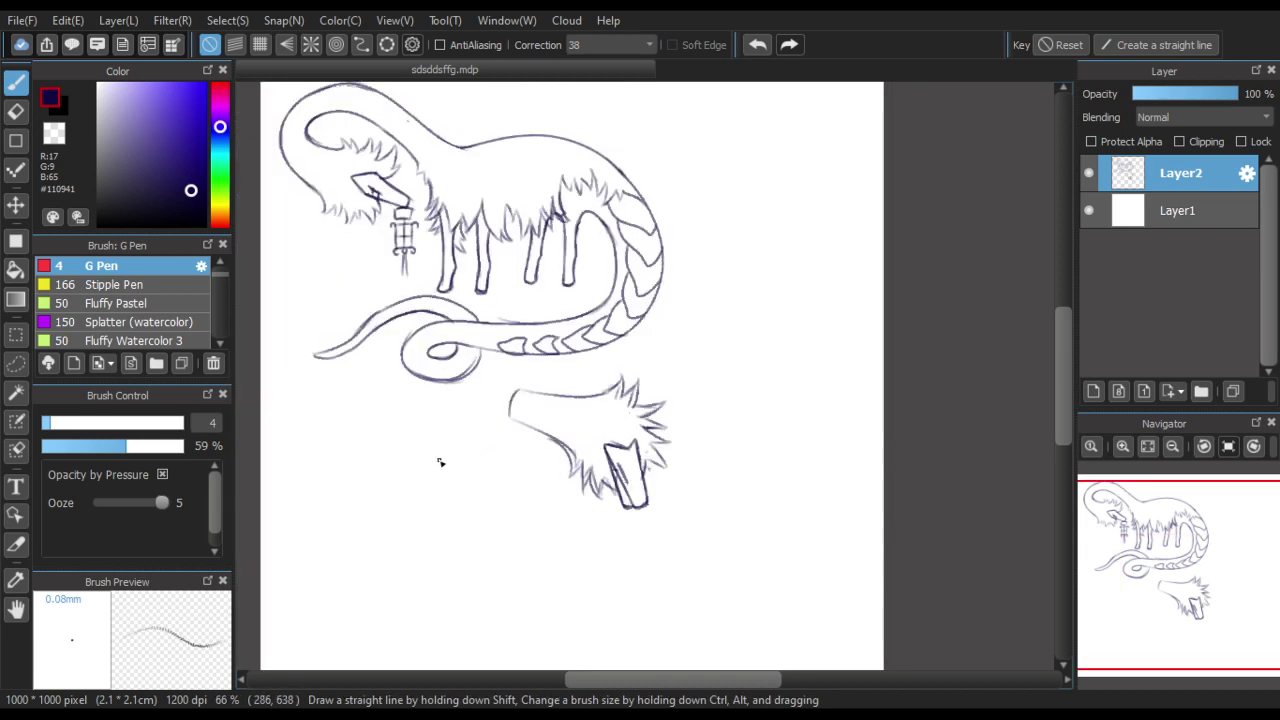
pyautogui.scroll(3, 677, 575)
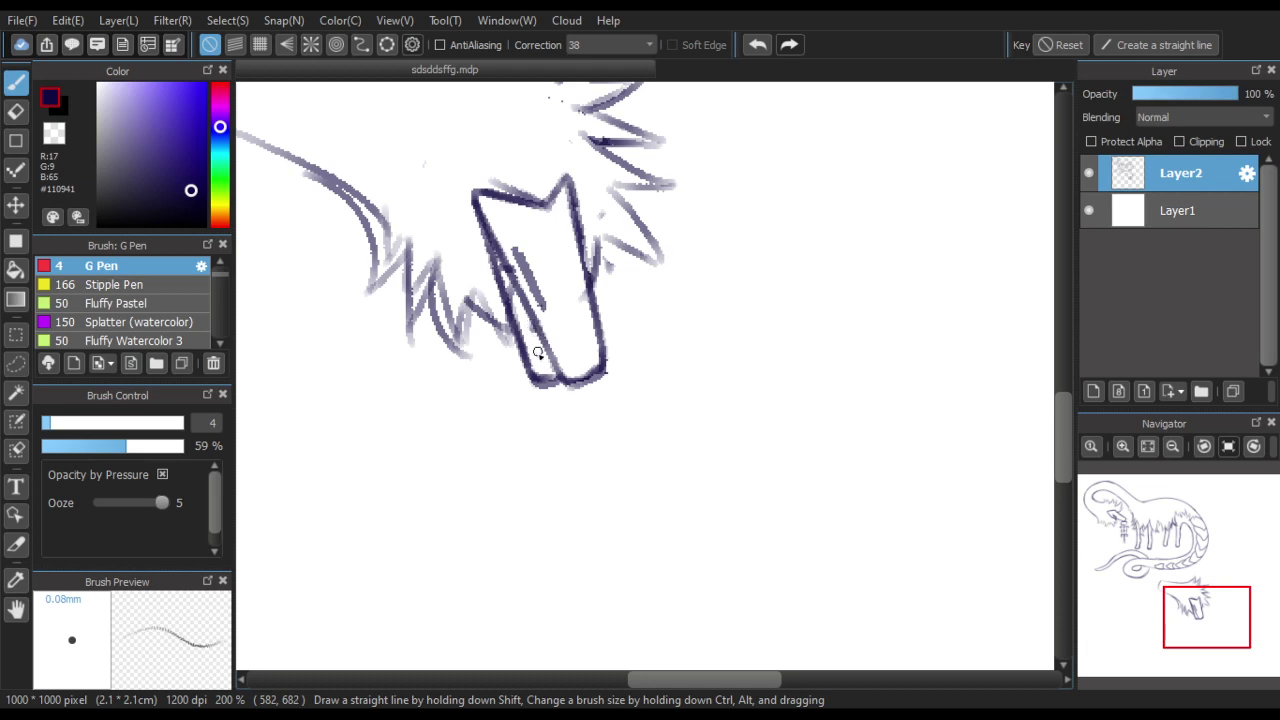
pyautogui.moveTo(538, 353)
pyautogui.mouseDown()
pyautogui.moveTo(477, 463)
pyautogui.moveTo(499, 488)
pyautogui.moveTo(590, 499)
pyautogui.moveTo(578, 530)
pyautogui.mouseUp()
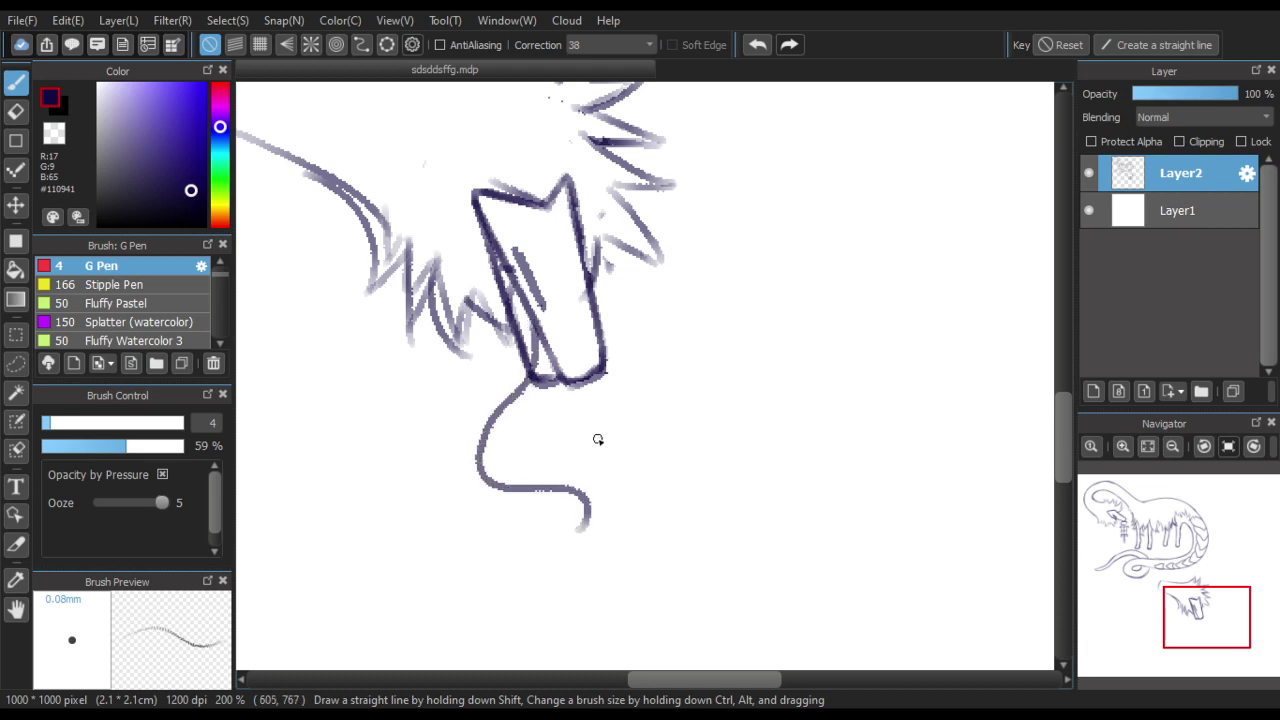
pyautogui.moveTo(575, 385)
pyautogui.mouseDown()
pyautogui.moveTo(507, 444)
pyautogui.moveTo(520, 433)
pyautogui.moveTo(510, 438)
pyautogui.moveTo(523, 467)
pyautogui.moveTo(510, 450)
pyautogui.moveTo(535, 468)
pyautogui.moveTo(524, 467)
pyautogui.moveTo(574, 467)
pyautogui.moveTo(609, 502)
pyautogui.moveTo(586, 482)
pyautogui.moveTo(609, 491)
pyautogui.moveTo(601, 545)
pyautogui.moveTo(575, 548)
pyautogui.moveTo(577, 528)
pyautogui.moveTo(521, 525)
pyautogui.moveTo(509, 554)
pyautogui.moveTo(549, 573)
pyautogui.moveTo(594, 540)
pyautogui.mouseUp()
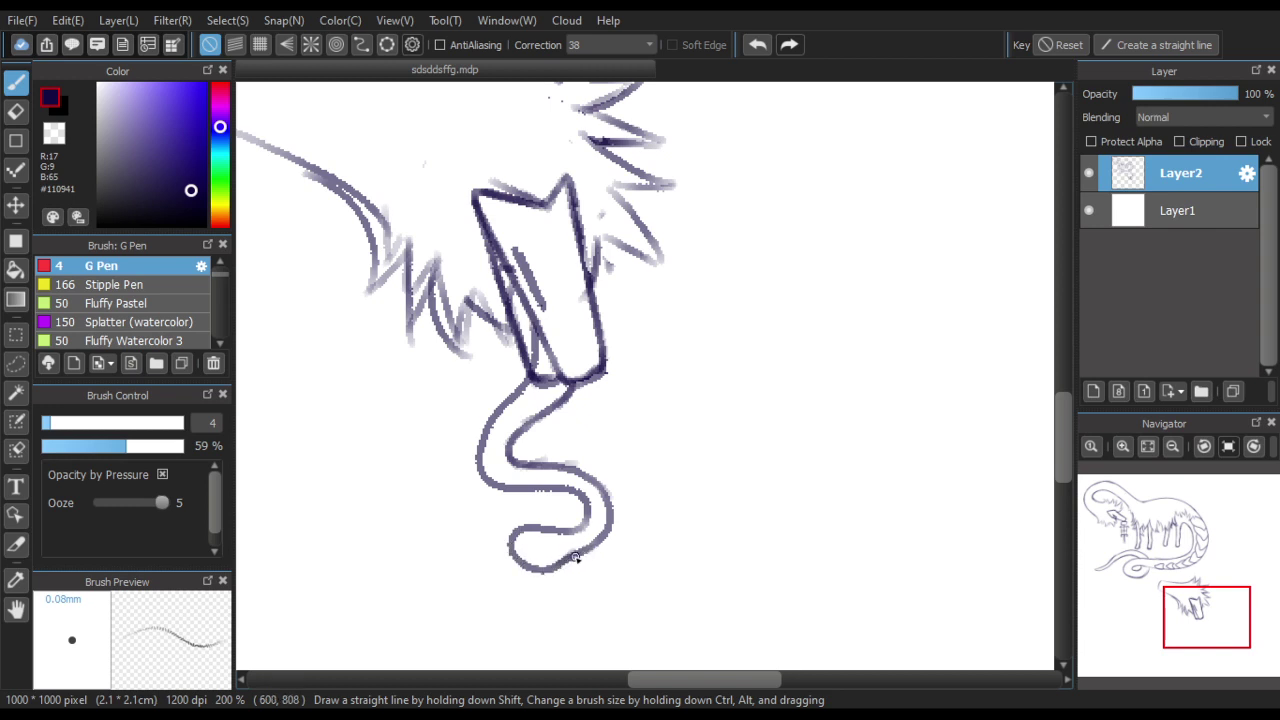
pyautogui.scroll(-3, 576, 557)
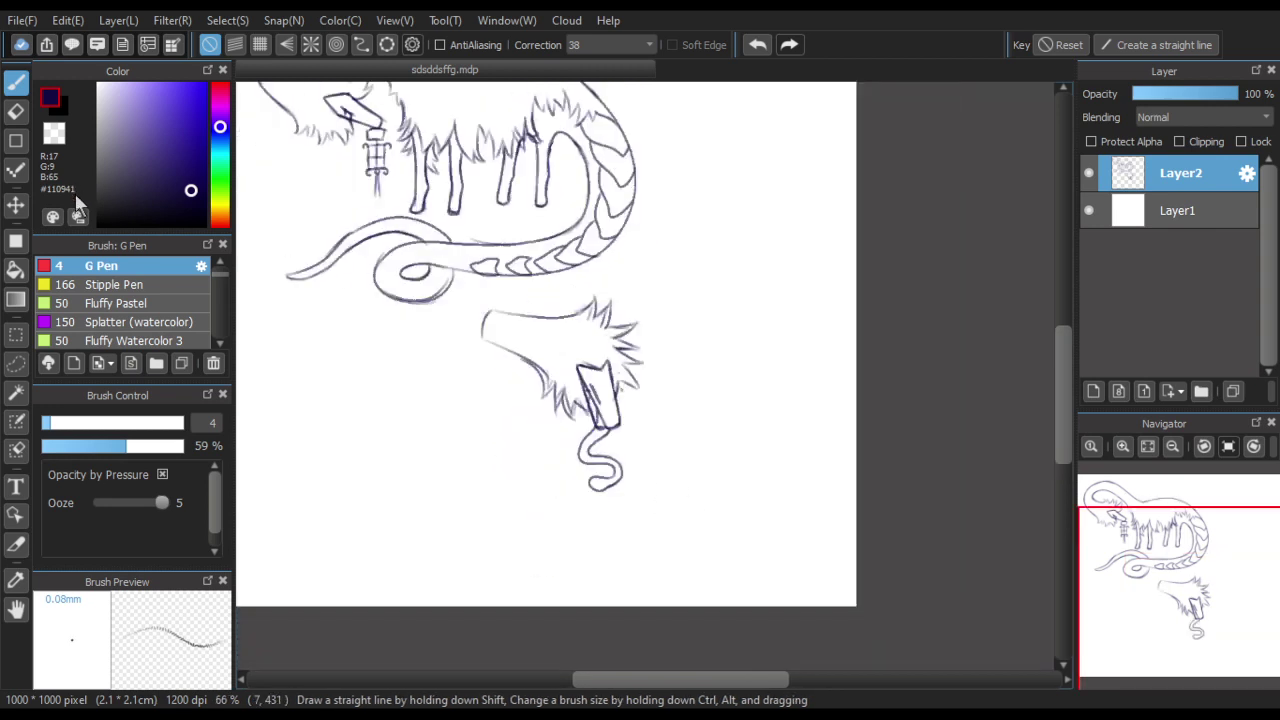
pyautogui.scroll(-1, 458, 479)
pyautogui.scroll(1, 312, 156)
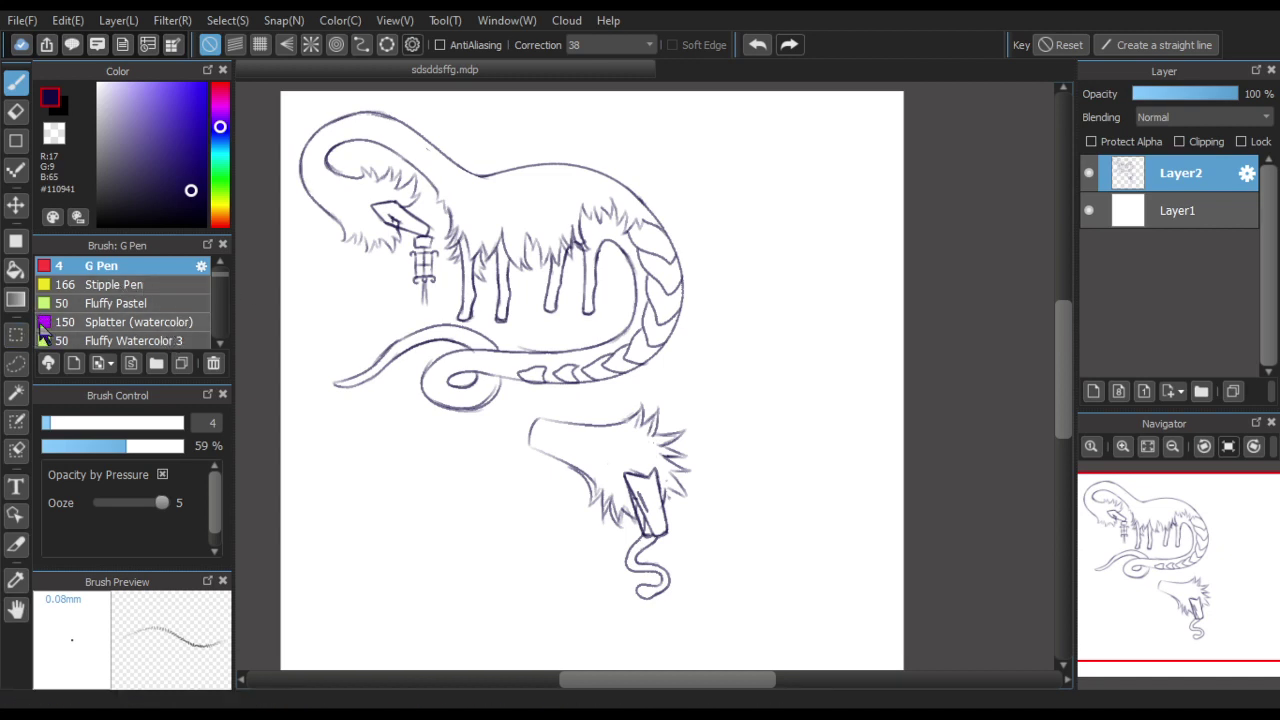
pyautogui.scroll(1, 580, 450)
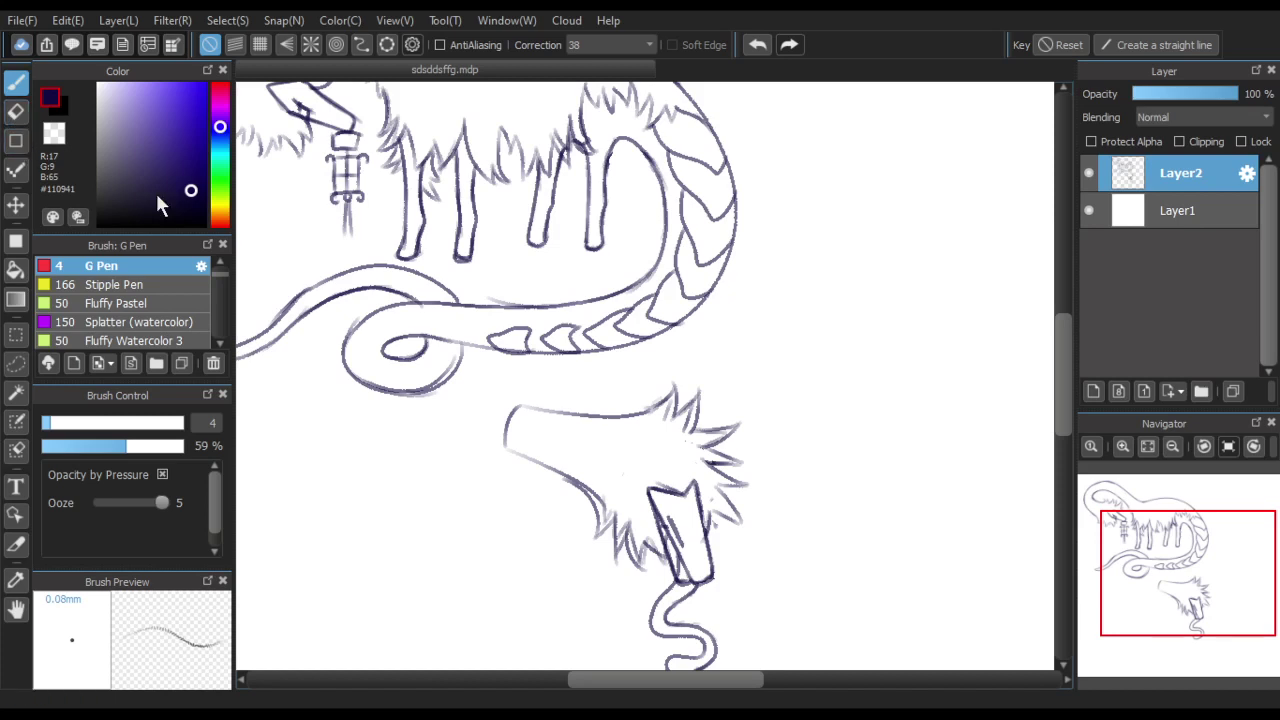
pyautogui.scroll(-1, 565, 448)
pyautogui.scroll(1, 846, 241)
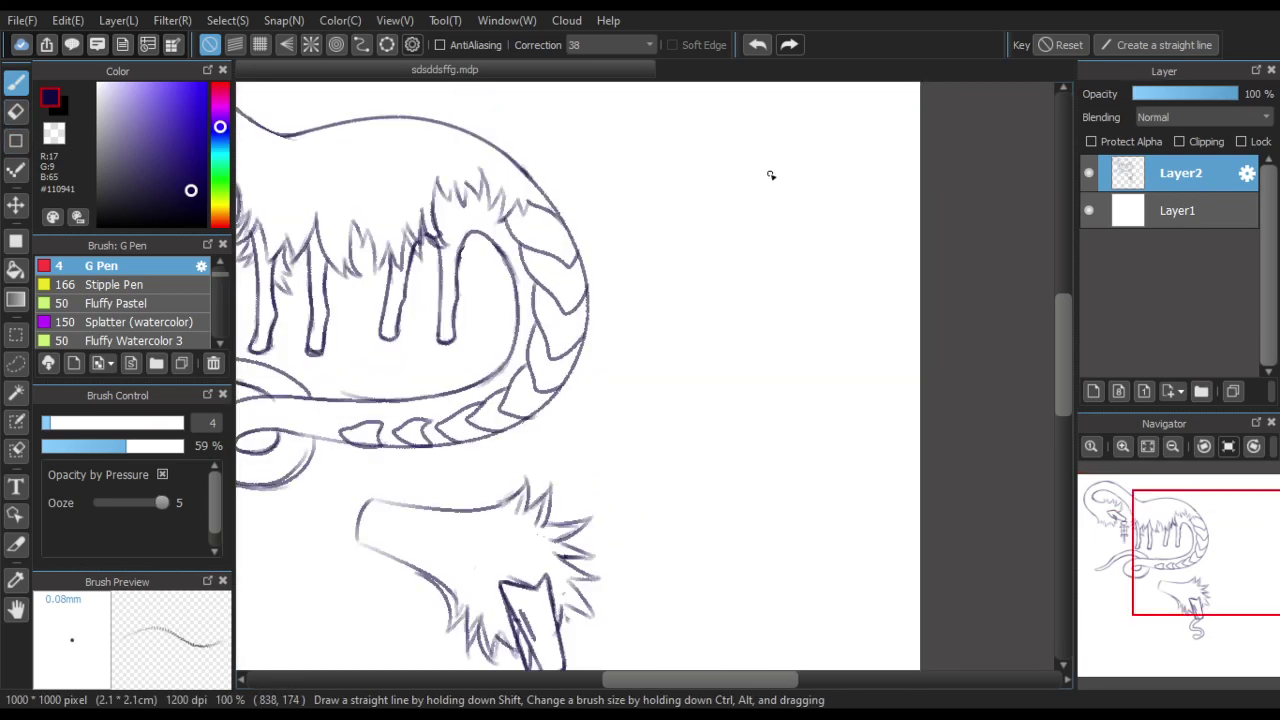
pyautogui.scroll(-1, 796, 266)
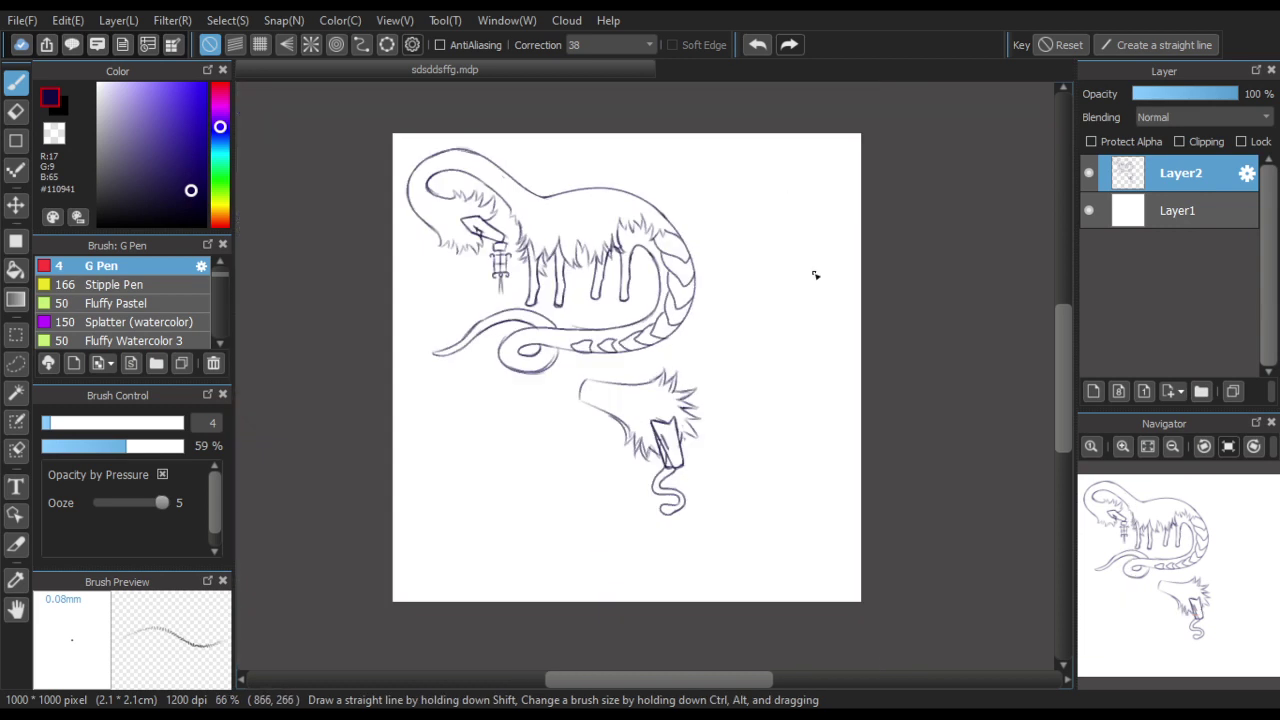
pyautogui.scroll(1, 839, 431)
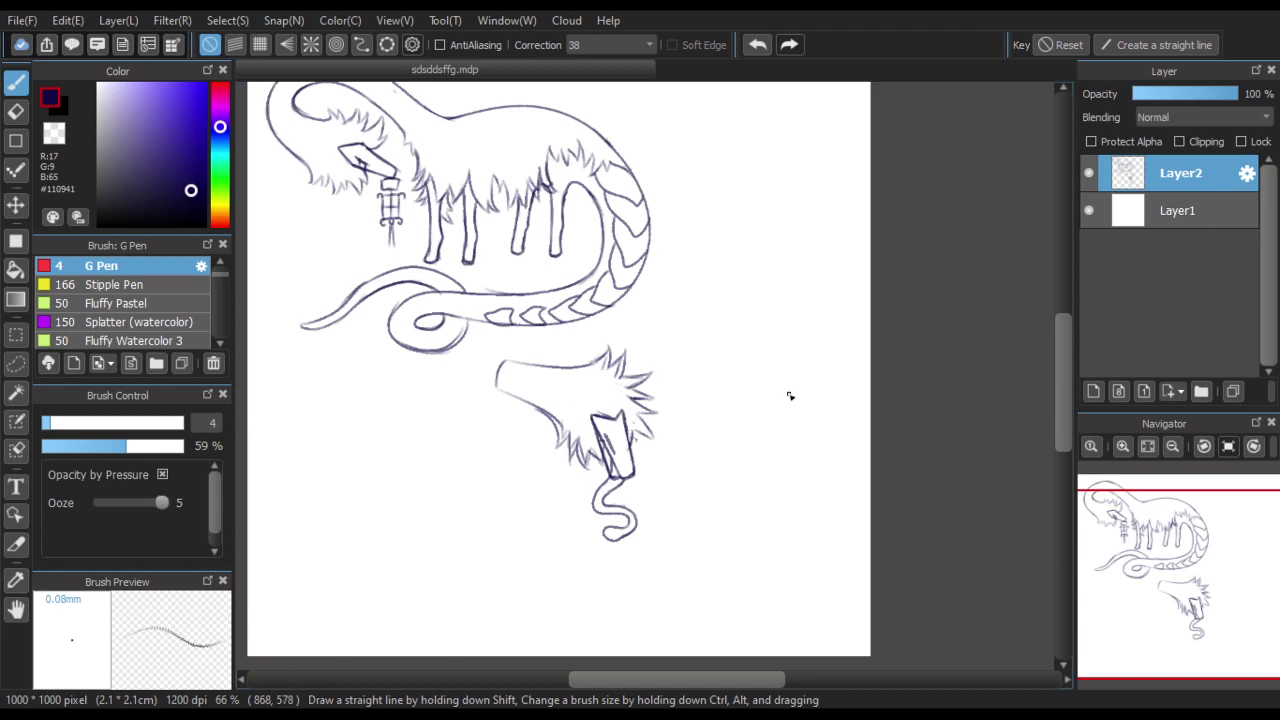
# Erase the upper neck line of the lower head study and redraw it as a darker curve joining the rounded neck end
pyautogui.click(15, 111)
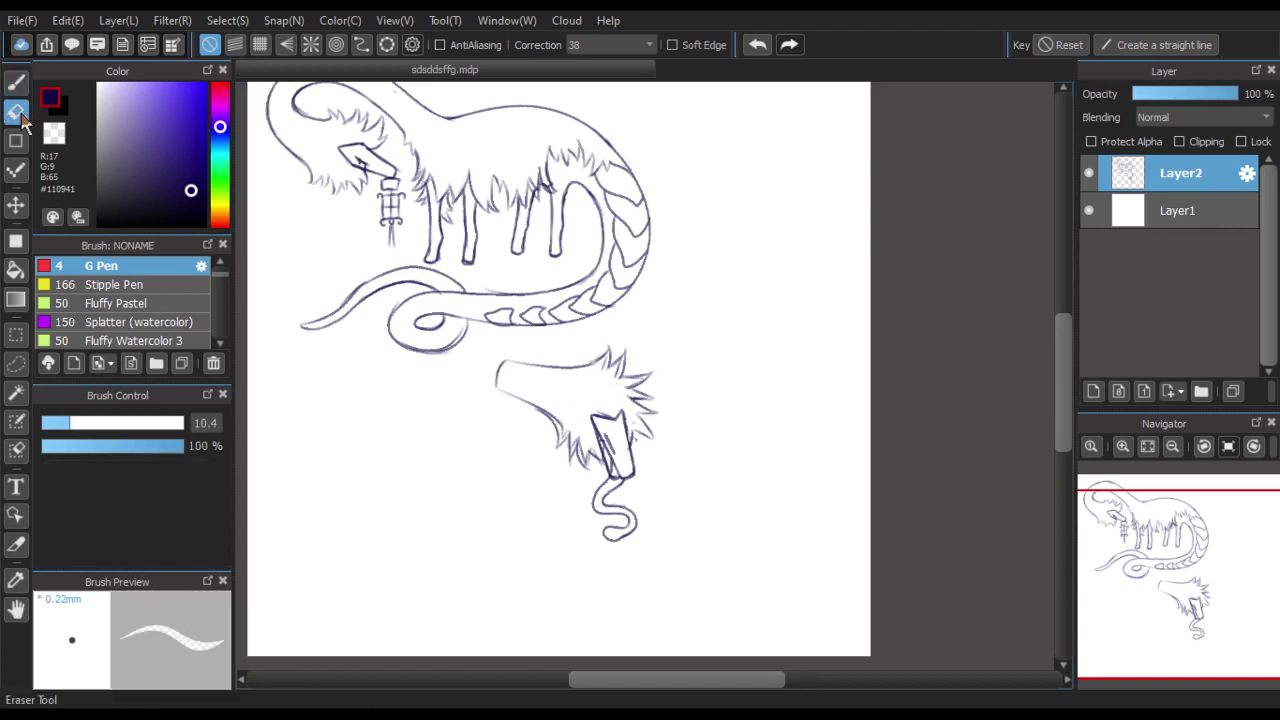
pyautogui.scroll(3, 585, 370)
pyautogui.moveTo(600, 358)
pyautogui.mouseDown()
pyautogui.moveTo(506, 369)
pyautogui.moveTo(319, 325)
pyautogui.moveTo(534, 355)
pyautogui.moveTo(497, 338)
pyautogui.mouseUp()
pyautogui.click(15, 84)
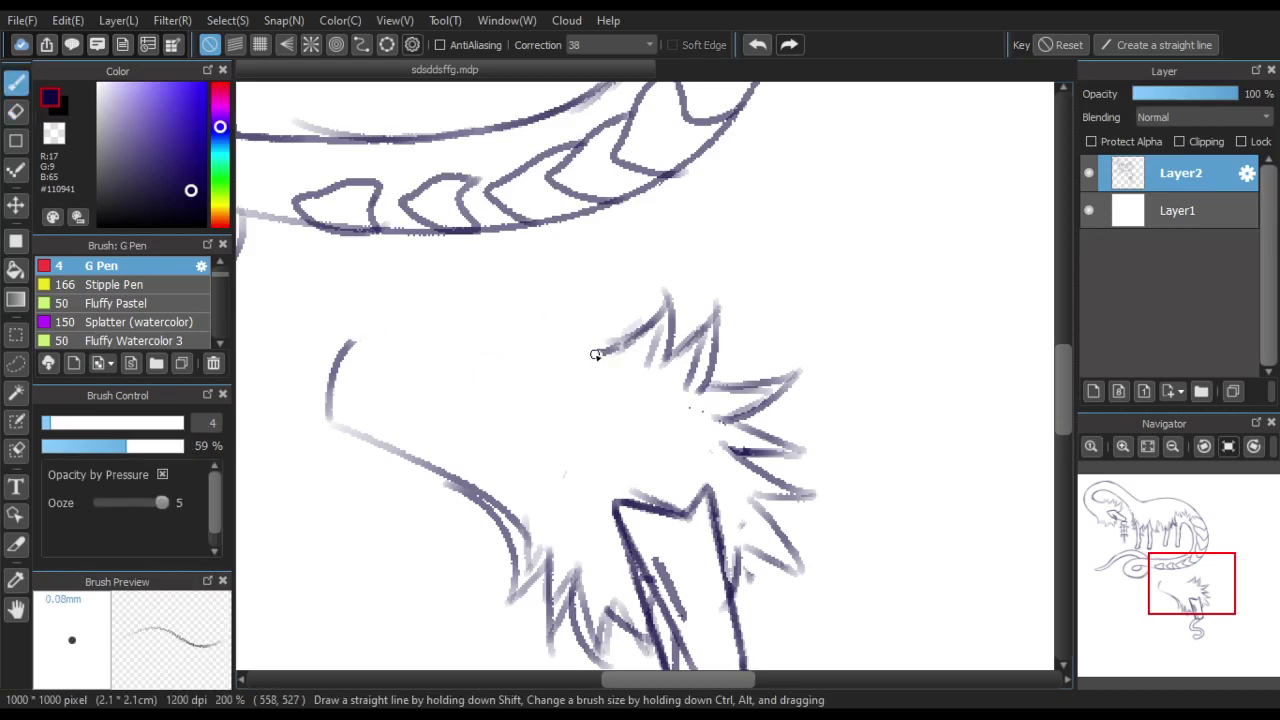
pyautogui.moveTo(595, 355); pyautogui.dragTo(492, 363)
pyautogui.moveTo(595, 358)
pyautogui.mouseDown()
pyautogui.moveTo(520, 382)
pyautogui.moveTo(402, 353)
pyautogui.mouseUp()
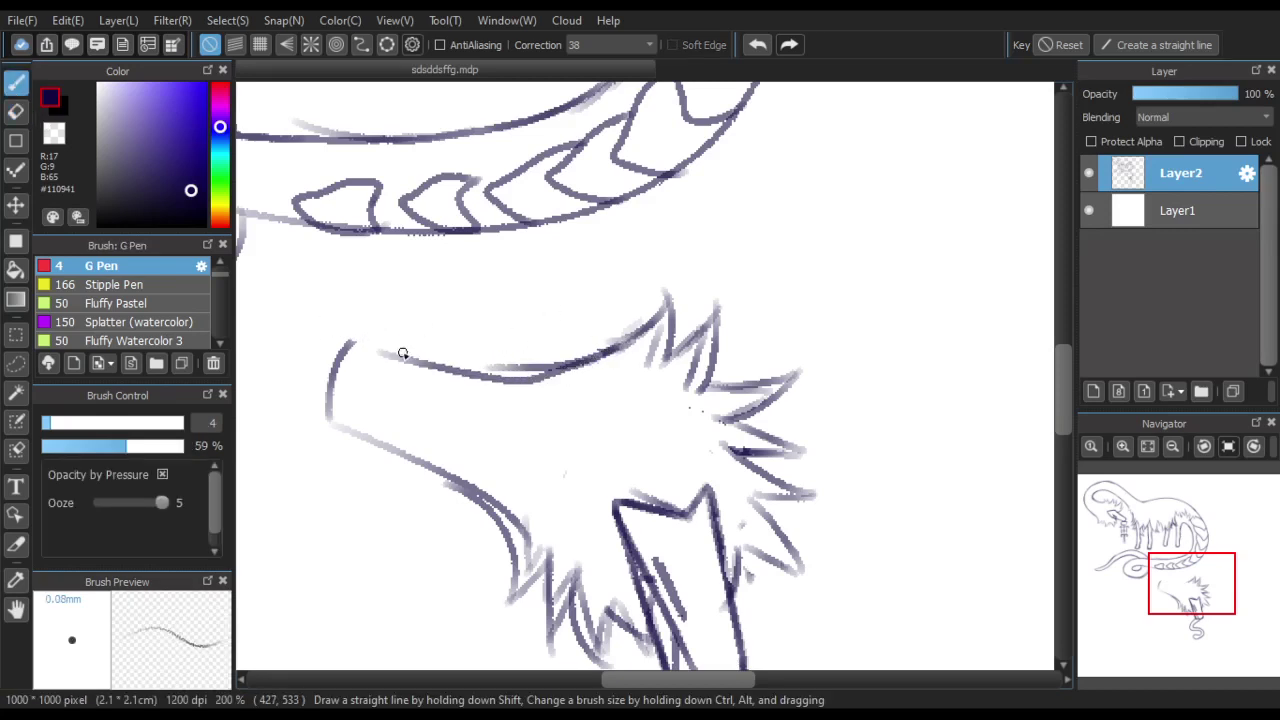
pyautogui.click(757, 44)
pyautogui.moveTo(600, 348)
pyautogui.mouseDown()
pyautogui.moveTo(529, 369)
pyautogui.moveTo(352, 330)
pyautogui.moveTo(328, 392)
pyautogui.mouseUp()
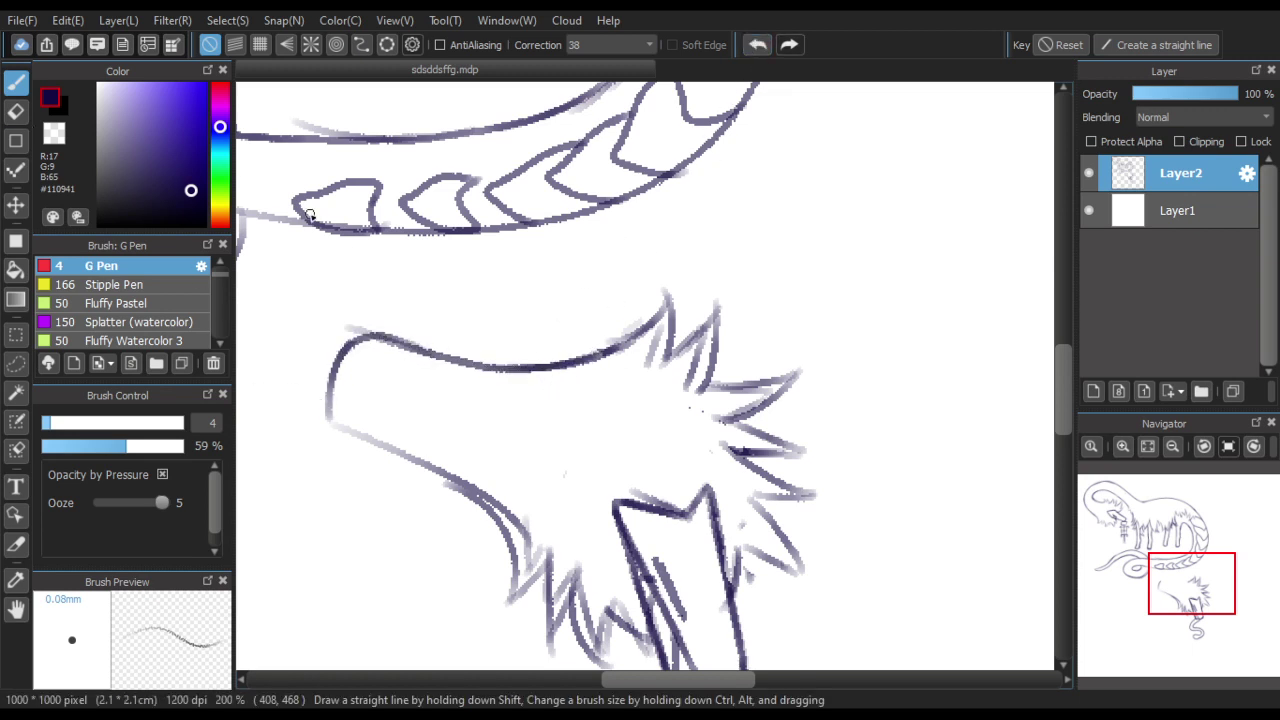
# Erase the doubled part of the study's lower neck line and redraw it as one curve into the feathers
pyautogui.click(12, 114)
pyautogui.moveTo(509, 523); pyautogui.dragTo(470, 488)
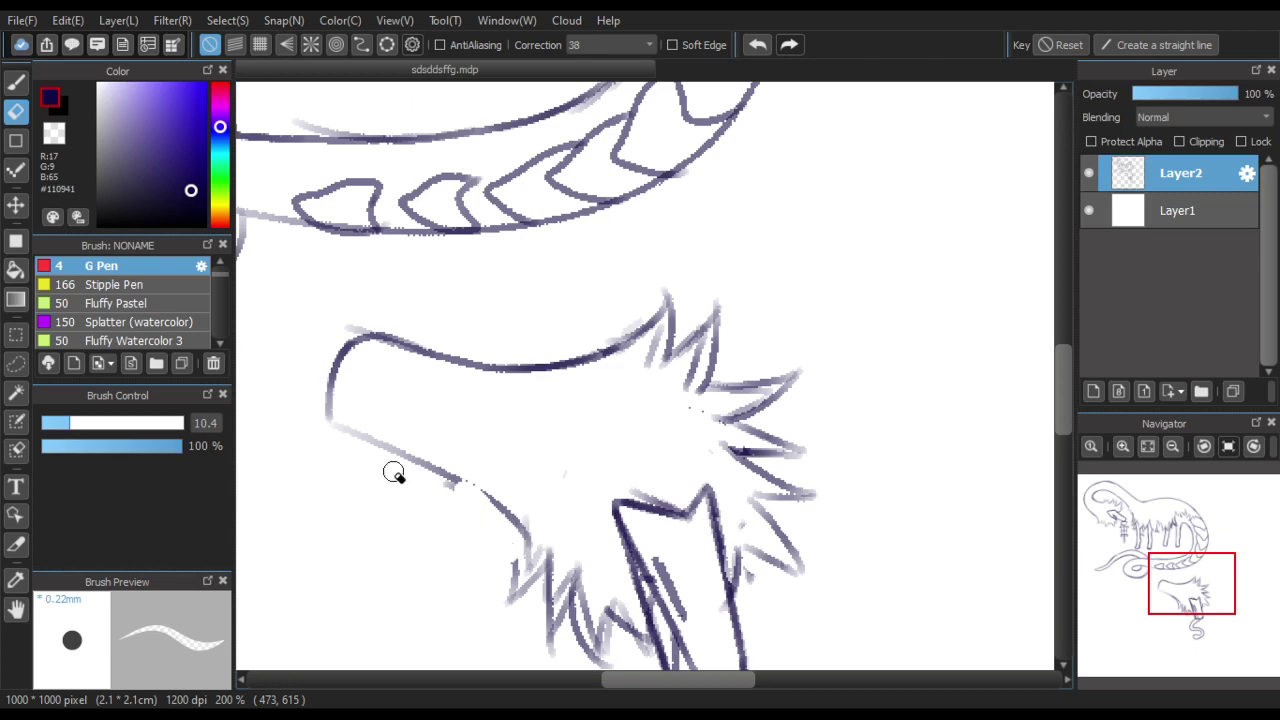
pyautogui.click(15, 83)
pyautogui.moveTo(516, 585)
pyautogui.mouseDown()
pyautogui.moveTo(518, 513)
pyautogui.moveTo(453, 481)
pyautogui.moveTo(508, 511)
pyautogui.mouseUp()
pyautogui.moveTo(374, 451); pyautogui.dragTo(511, 508)
pyautogui.scroll(-3, 439, 448)
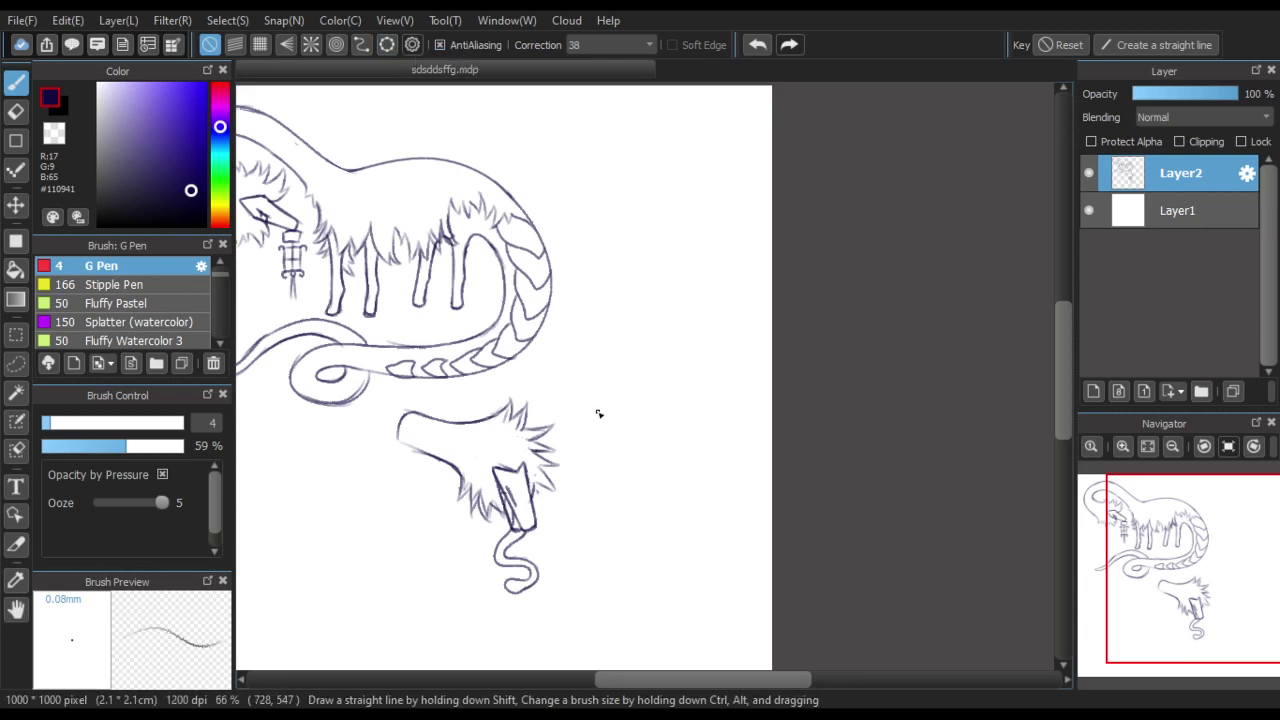
pyautogui.scroll(2, 627, 172)
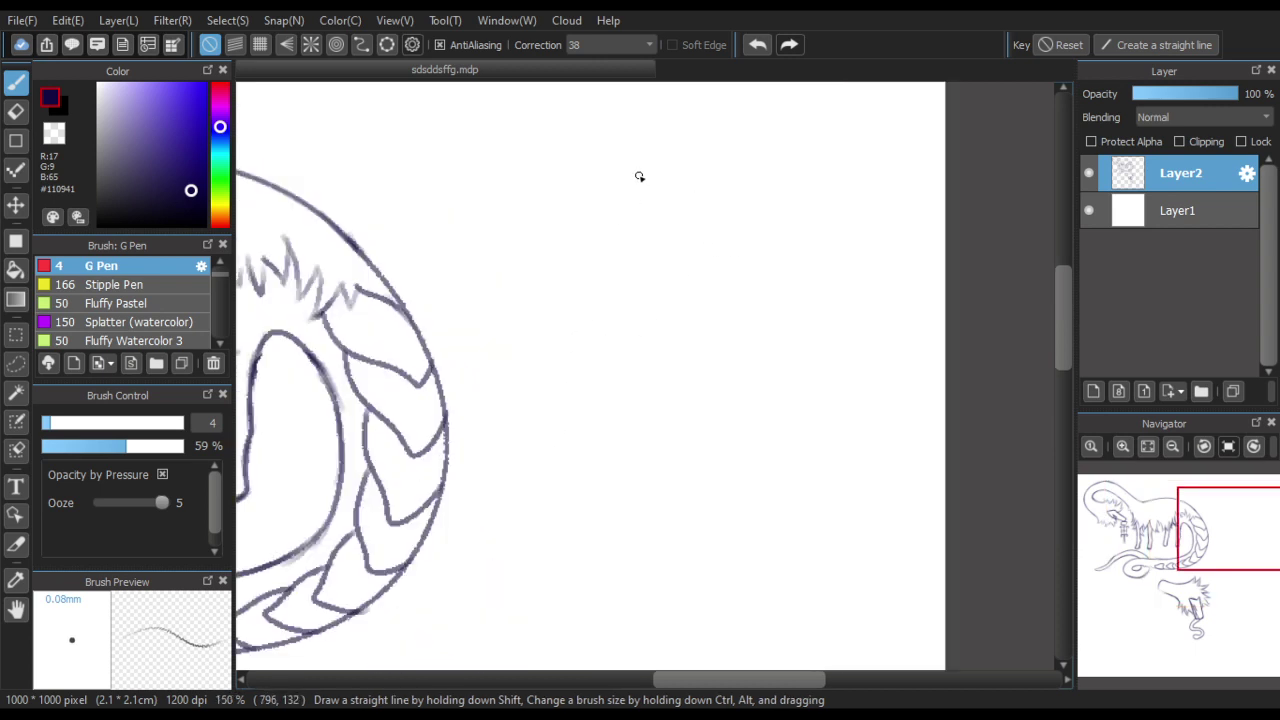
pyautogui.scroll(-2, 680, 277)
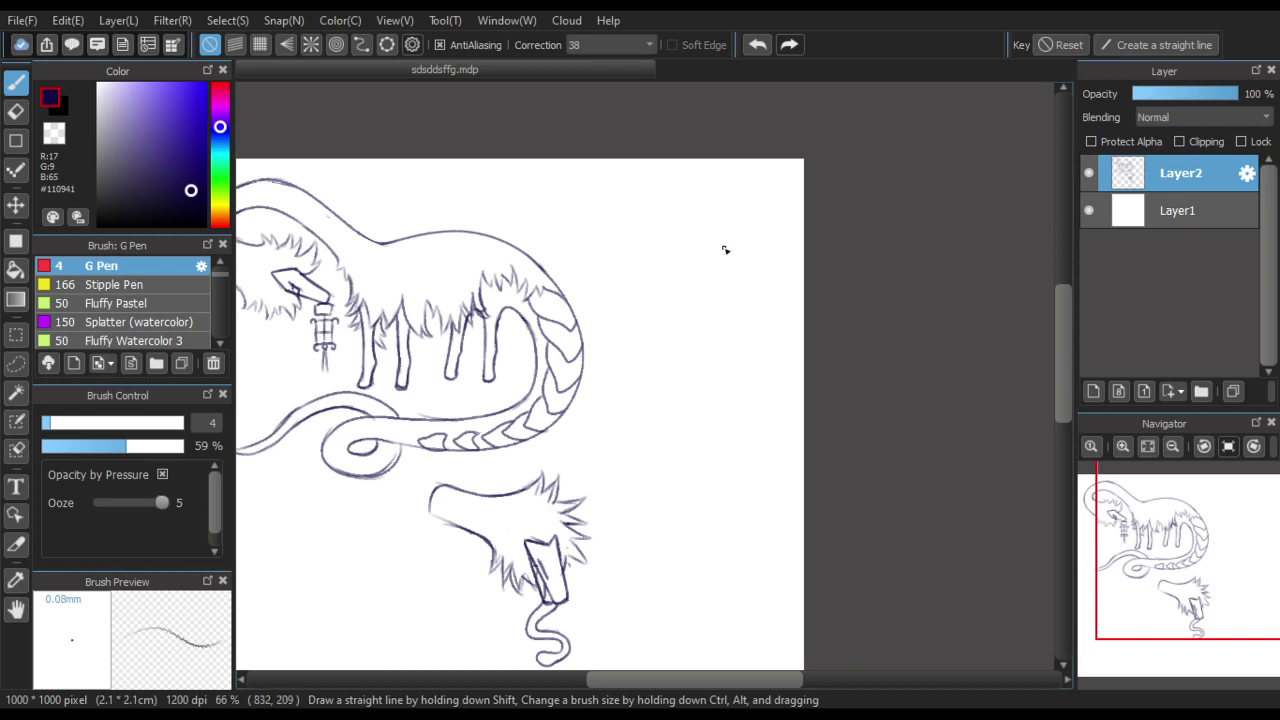
pyautogui.scroll(1, 690, 250)
pyautogui.scroll(1, 682, 258)
pyautogui.moveTo(640, 223)
pyautogui.mouseDown()
pyautogui.moveTo(733, 200)
pyautogui.moveTo(686, 280)
pyautogui.moveTo(650, 226)
pyautogui.moveTo(739, 179)
pyautogui.moveTo(741, 256)
pyautogui.moveTo(682, 229)
pyautogui.moveTo(725, 204)
pyautogui.moveTo(689, 184)
pyautogui.moveTo(676, 253)
pyautogui.mouseUp()
pyautogui.click(757, 44)
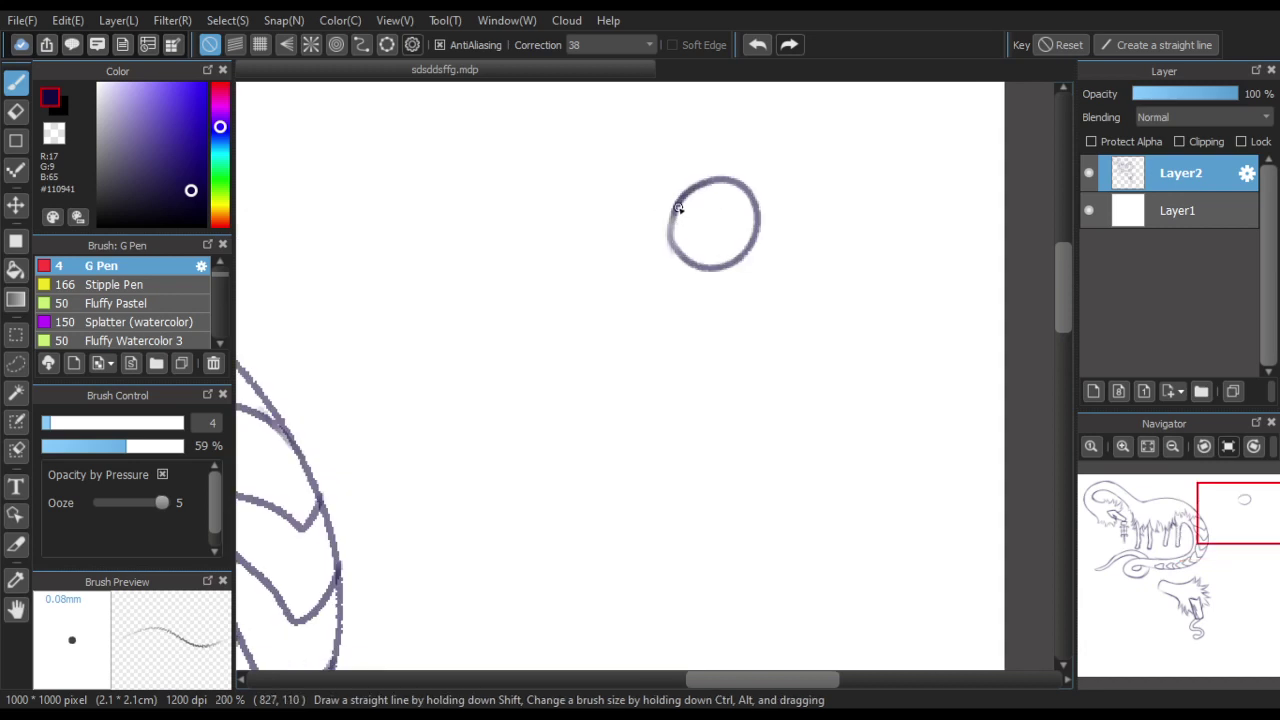
pyautogui.moveTo(680, 208); pyautogui.dragTo(704, 258)
pyautogui.scroll(-2, 670, 272)
pyautogui.scroll(-1, 736, 296)
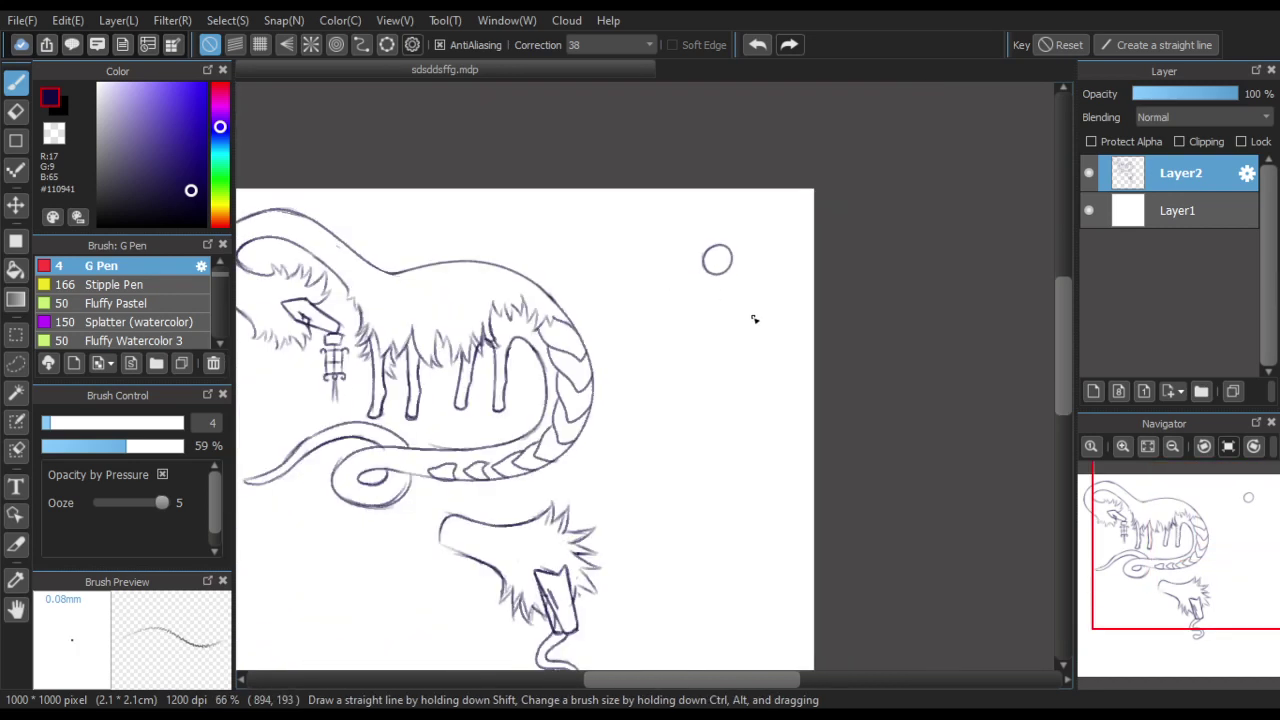
pyautogui.scroll(3, 754, 317)
pyautogui.click(757, 44)
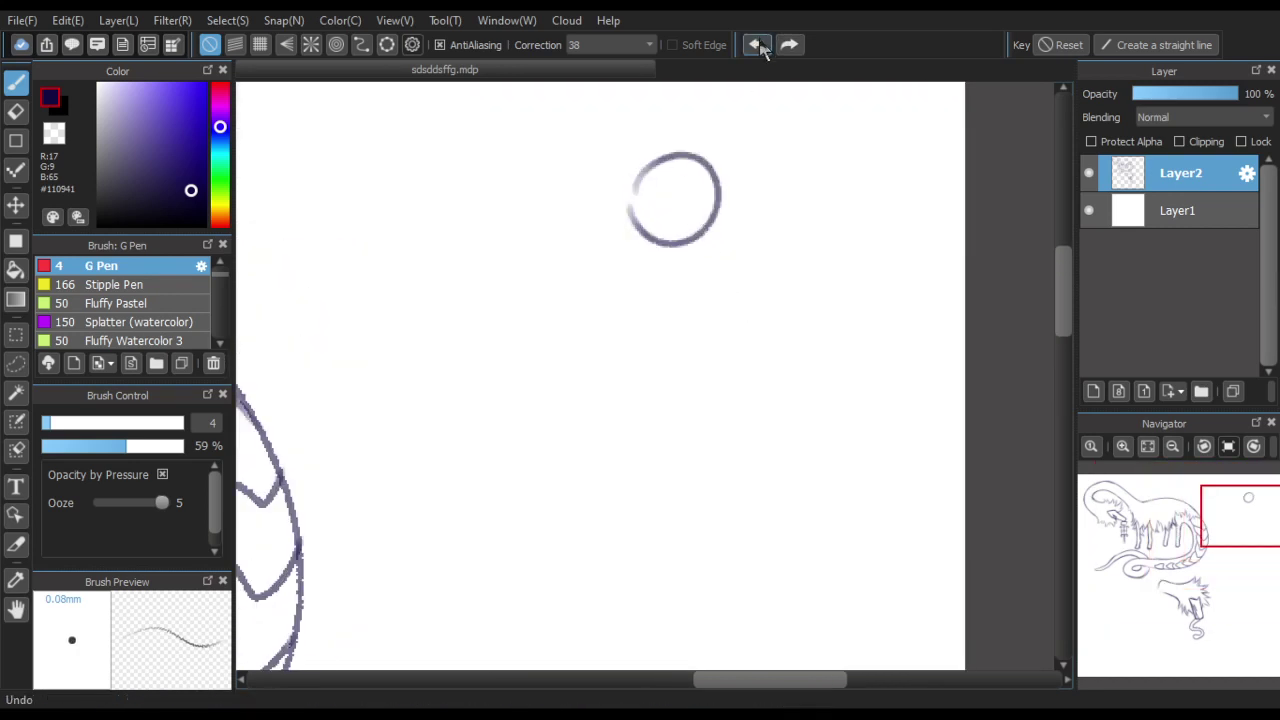
pyautogui.click(757, 44)
# Draw a small head circle in the empty area to the upper right of the creature, retrying the stroke once
pyautogui.moveTo(577, 232)
pyautogui.mouseDown()
pyautogui.moveTo(612, 199)
pyautogui.moveTo(686, 274)
pyautogui.moveTo(594, 288)
pyautogui.moveTo(578, 248)
pyautogui.mouseUp()
pyautogui.click(757, 44)
pyautogui.moveTo(640, 193)
pyautogui.mouseDown()
pyautogui.moveTo(628, 271)
pyautogui.moveTo(632, 215)
pyautogui.moveTo(625, 242)
pyautogui.mouseUp()
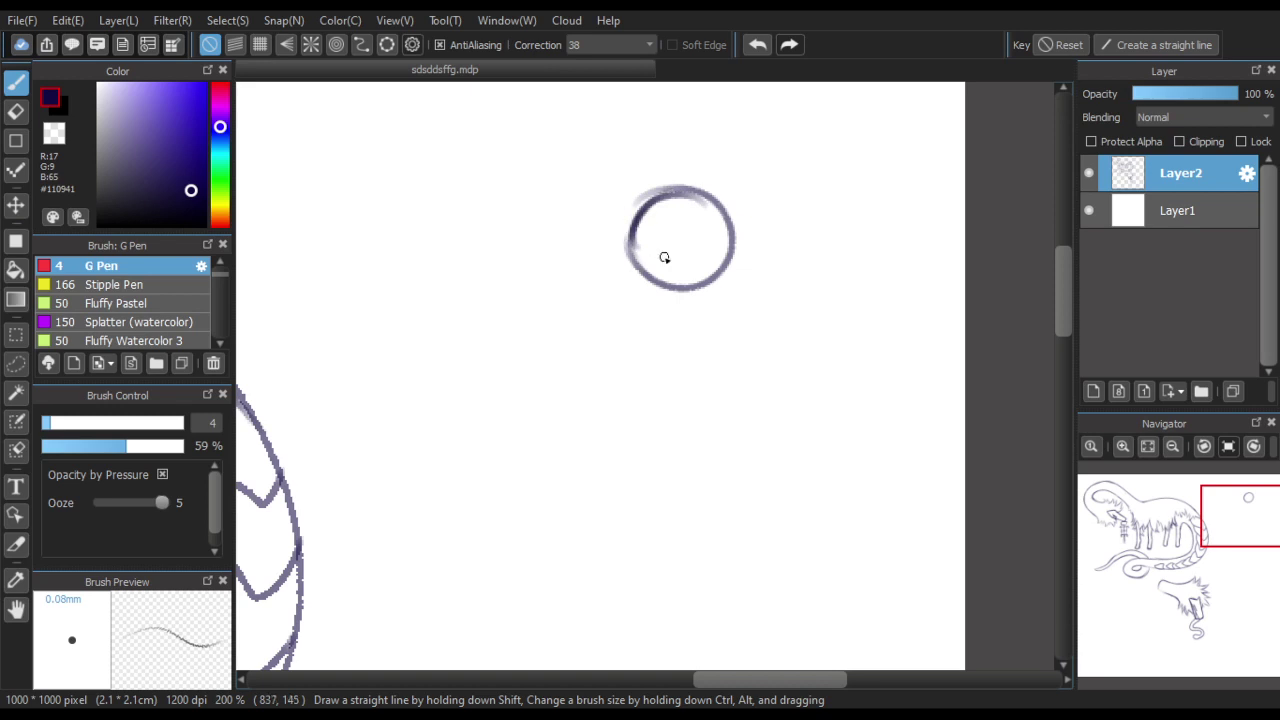
# Draw a zigzag beak base inside the circle and a long blunt beak extending from it to the lower left
pyautogui.scroll(-2, 714, 208)
pyautogui.scroll(2, 701, 263)
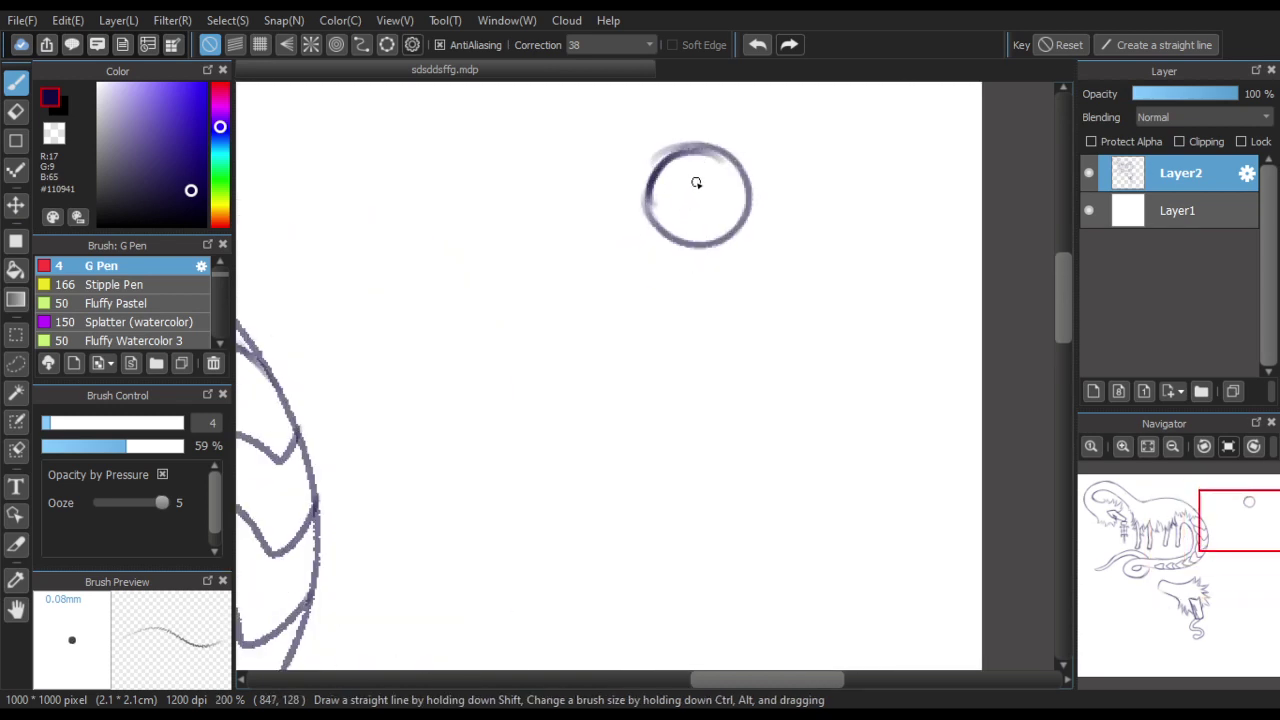
pyautogui.moveTo(670, 184); pyautogui.dragTo(707, 175)
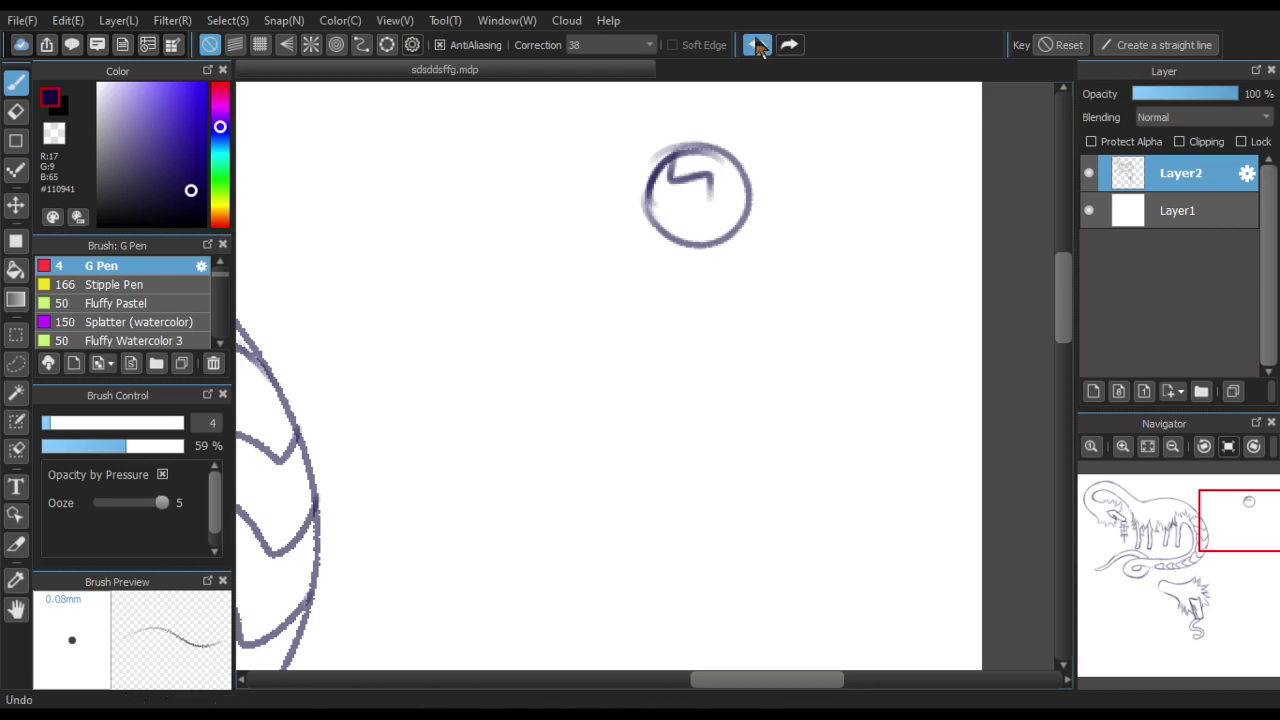
pyautogui.hotkey('ctrl', 'z')
pyautogui.moveTo(668, 179)
pyautogui.mouseDown()
pyautogui.moveTo(723, 186)
pyautogui.moveTo(674, 217)
pyautogui.mouseUp()
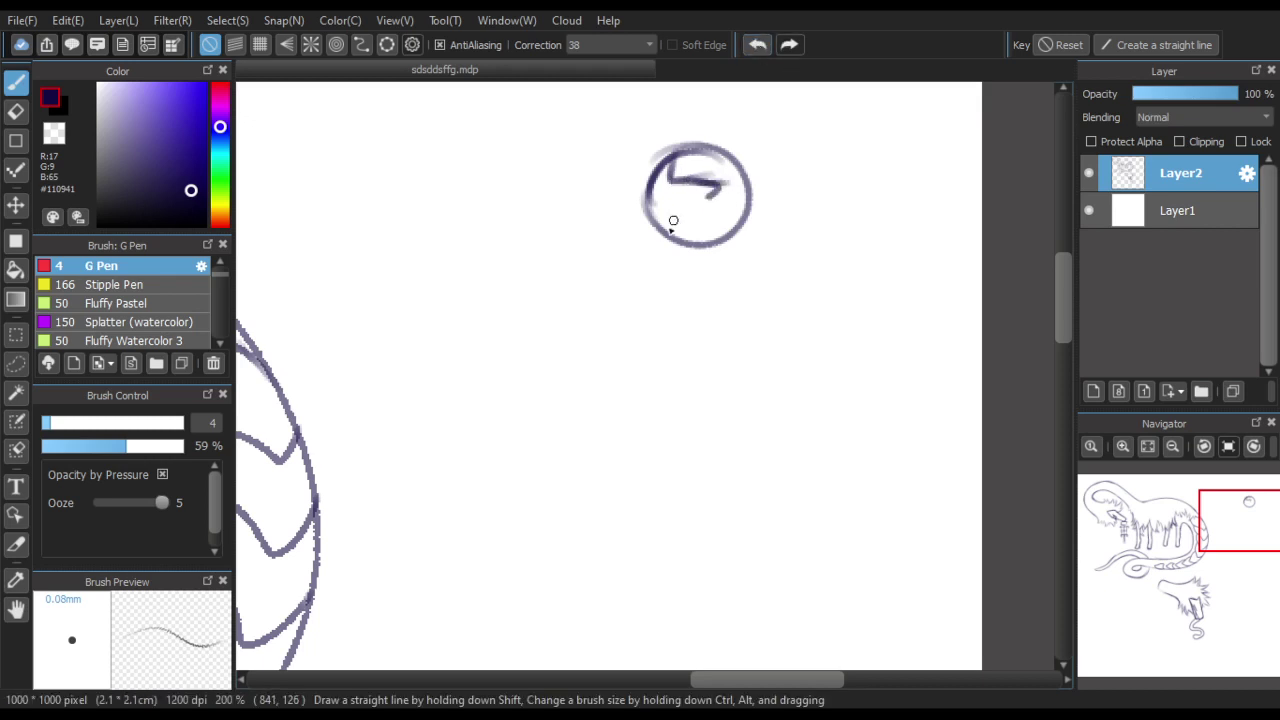
pyautogui.moveTo(658, 166); pyautogui.dragTo(579, 238)
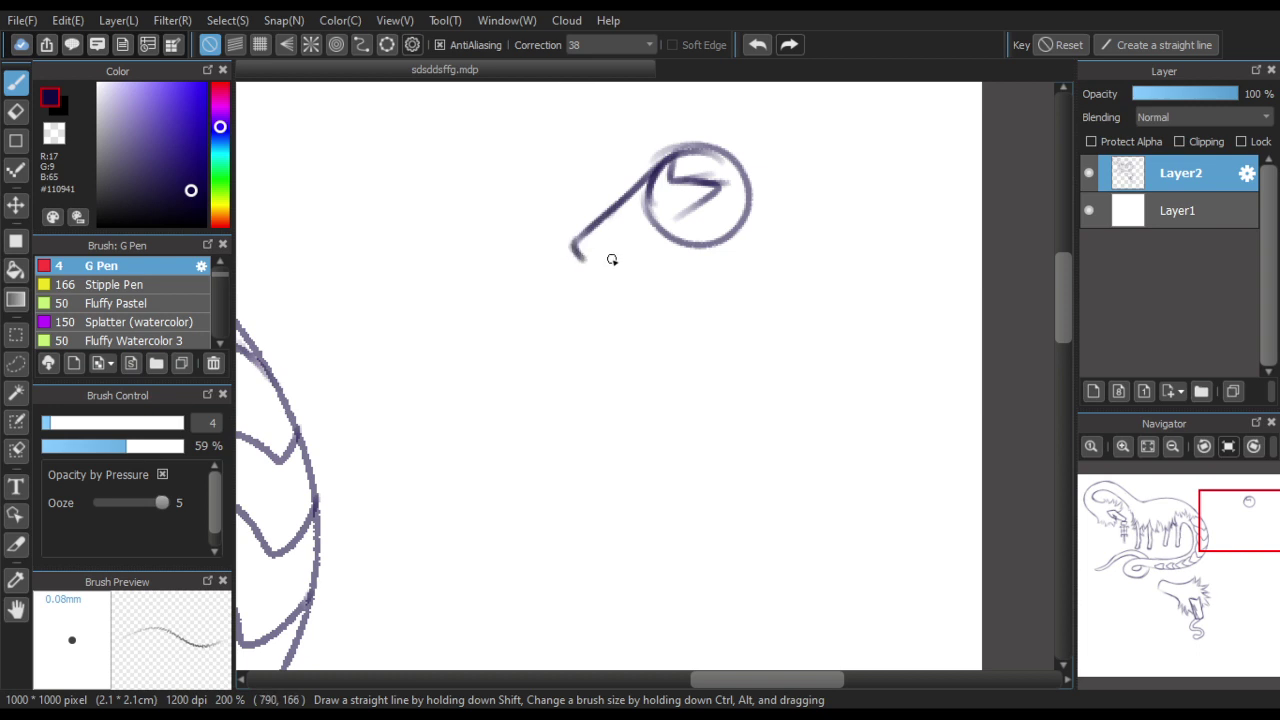
pyautogui.moveTo(717, 192); pyautogui.dragTo(593, 263)
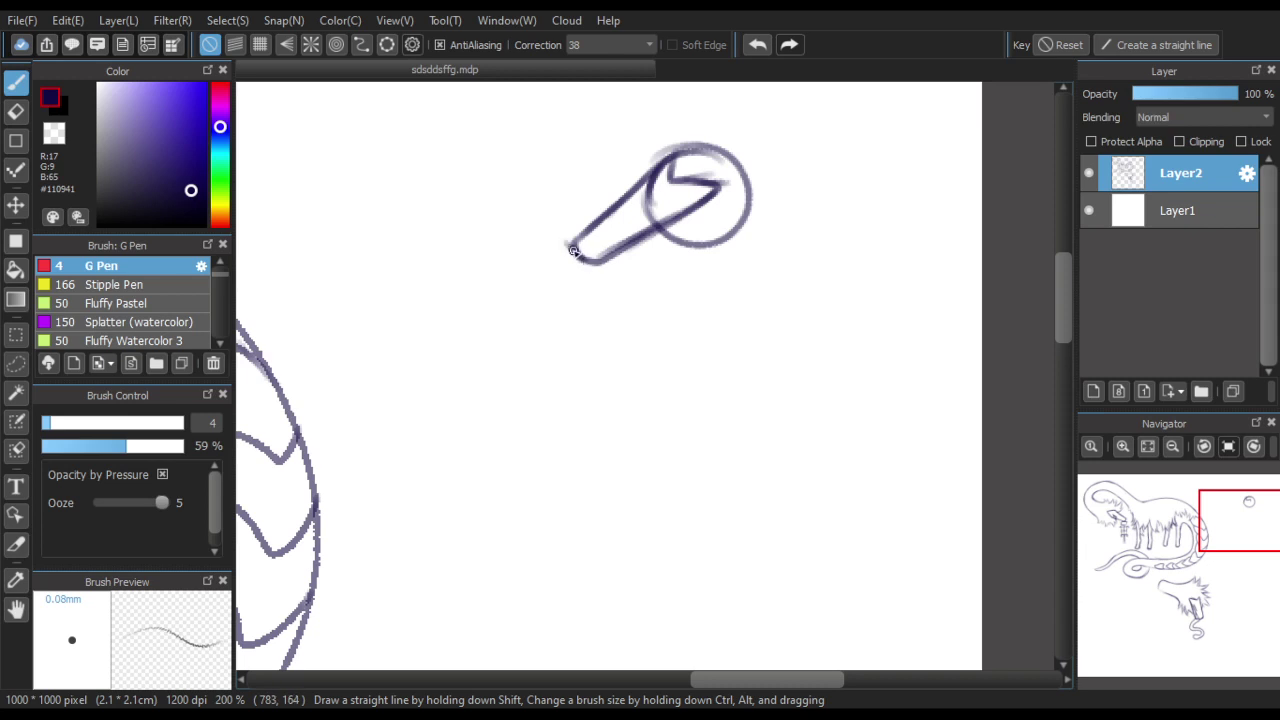
# Sketch short feather spikes around the top and back of the circular head, plus a small tuft under the beak
pyautogui.scroll(-1, 629, 243)
pyautogui.moveTo(645, 187)
pyautogui.mouseDown()
pyautogui.moveTo(611, 176)
pyautogui.moveTo(635, 172)
pyautogui.moveTo(619, 159)
pyautogui.moveTo(633, 126)
pyautogui.moveTo(671, 106)
pyautogui.moveTo(721, 114)
pyautogui.mouseUp()
pyautogui.click(750, 45)
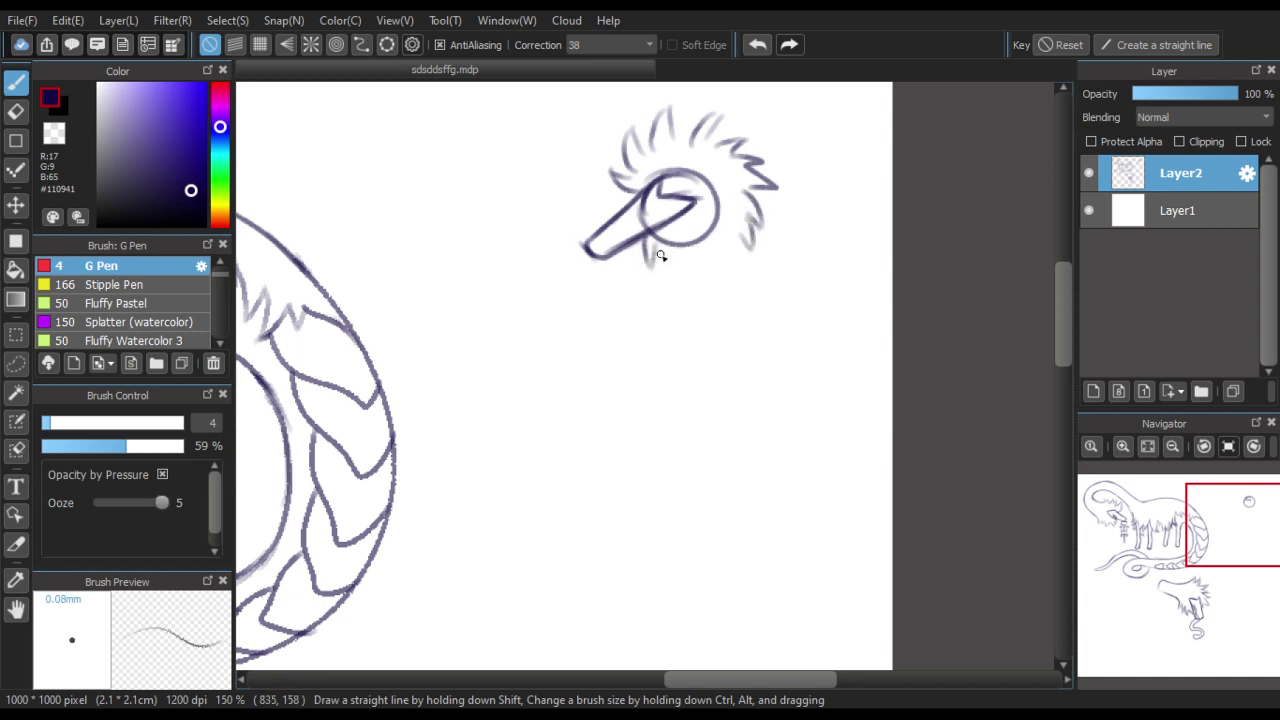
# Draw the front and back lines of a curved neck below the circular head and darken the front line
pyautogui.moveTo(688, 237)
pyautogui.mouseDown()
pyautogui.moveTo(659, 332)
pyautogui.moveTo(669, 374)
pyautogui.mouseUp()
pyautogui.scroll(-3, 760, 290)
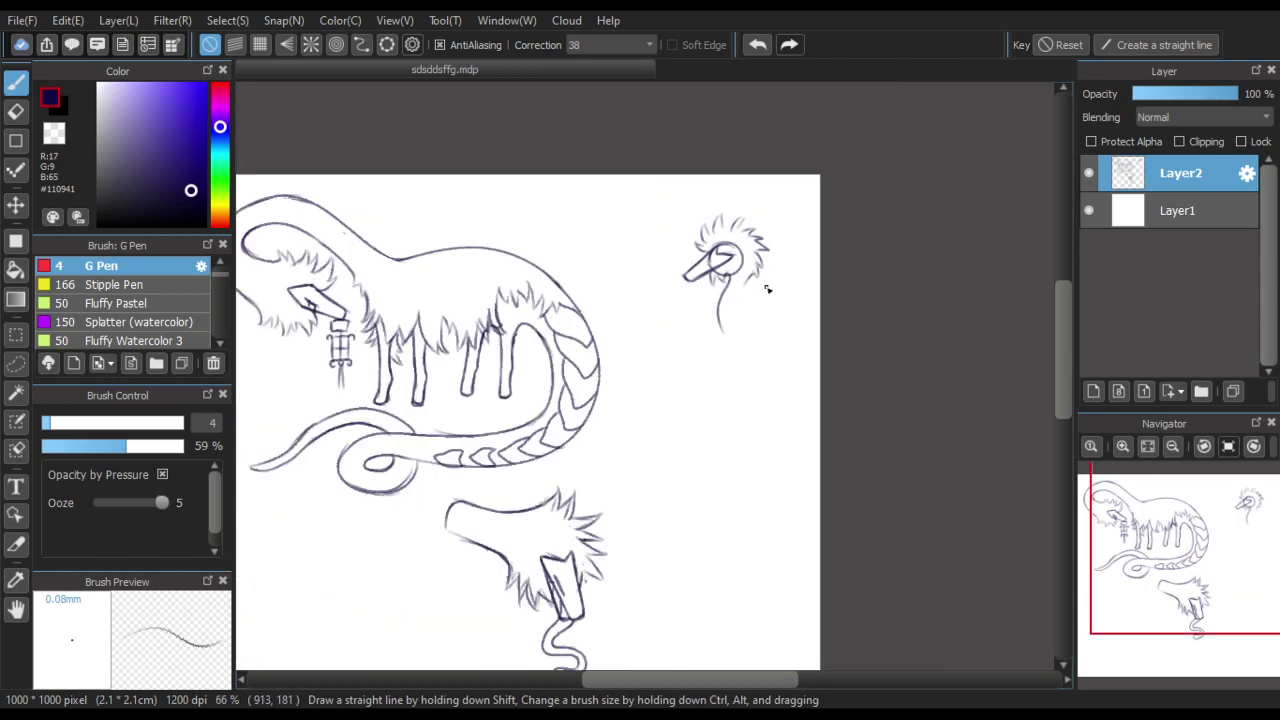
pyautogui.scroll(2, 722, 268)
pyautogui.scroll(1, 722, 268)
pyautogui.moveTo(767, 274)
pyautogui.mouseDown()
pyautogui.moveTo(729, 368)
pyautogui.moveTo(744, 371)
pyautogui.mouseUp()
pyautogui.moveTo(699, 279); pyautogui.dragTo(695, 323)
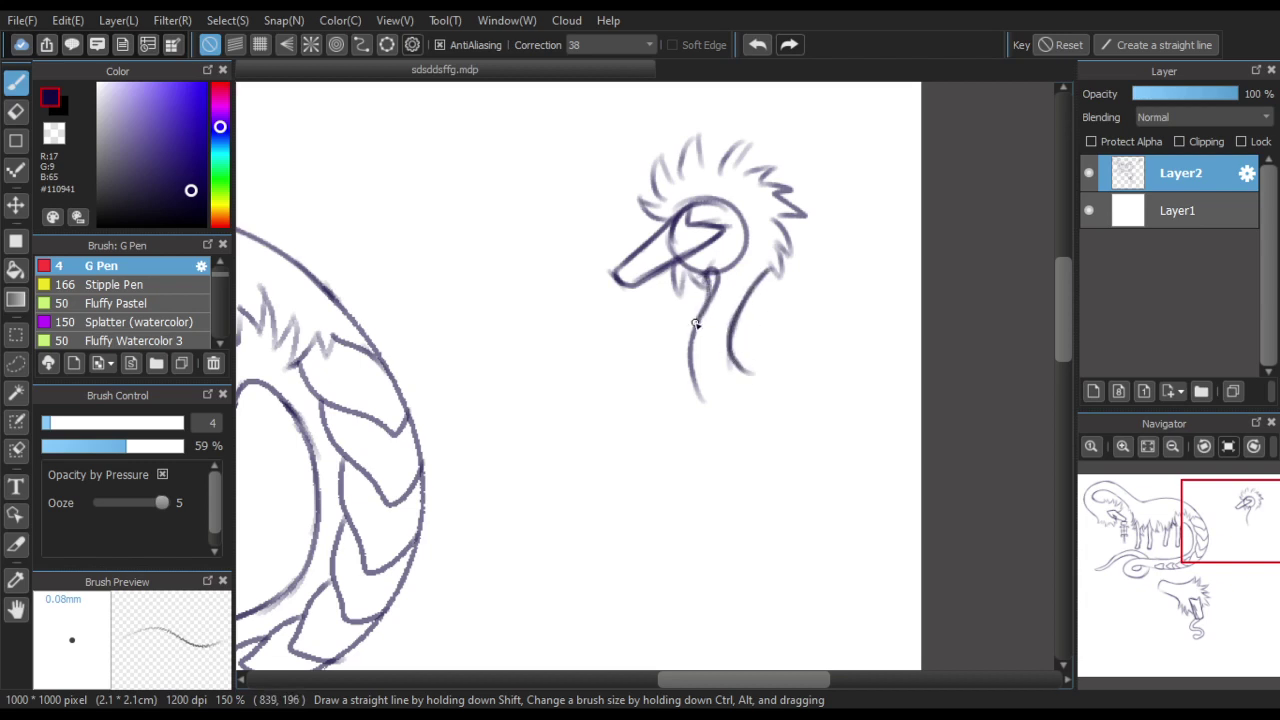
pyautogui.moveTo(708, 271); pyautogui.dragTo(689, 354)
pyautogui.scroll(-2, 695, 208)
pyautogui.scroll(3, 697, 214)
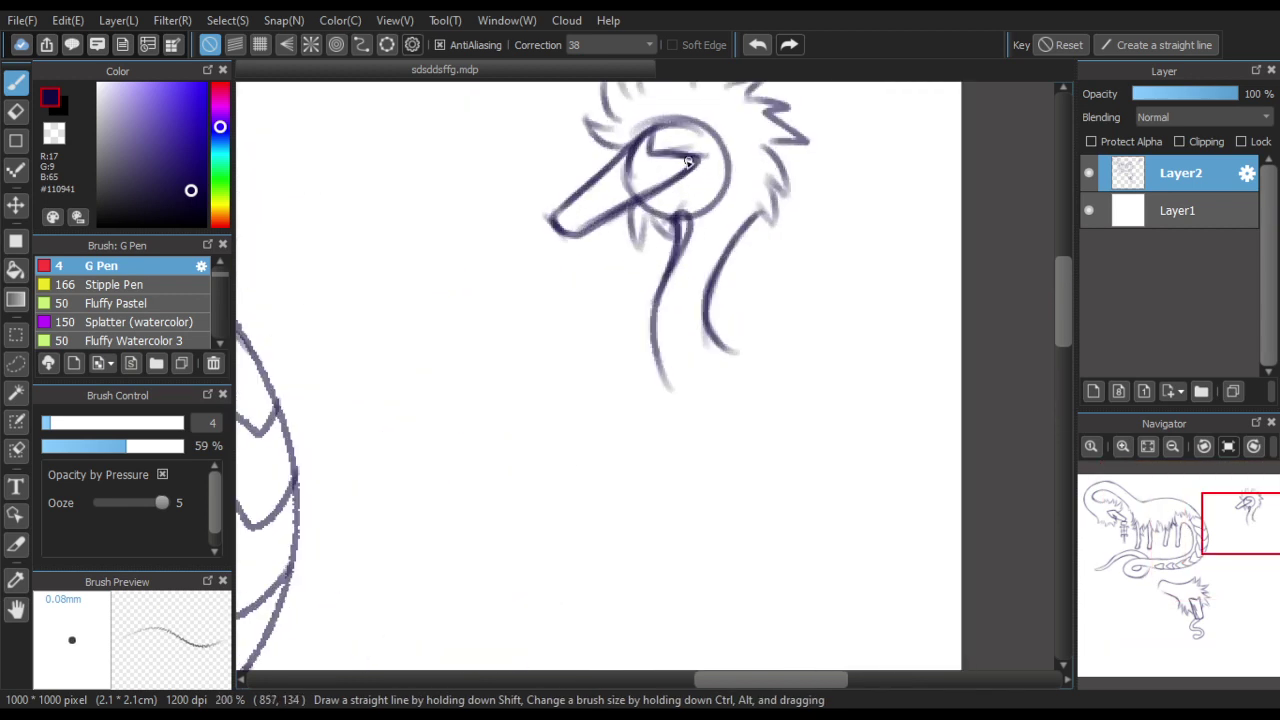
# Draw two small oval eyes where the long beak meets the circular head
pyautogui.moveTo(642, 197)
pyautogui.mouseDown()
pyautogui.moveTo(637, 167)
pyautogui.moveTo(648, 183)
pyautogui.moveTo(631, 192)
pyautogui.moveTo(637, 161)
pyautogui.moveTo(645, 208)
pyautogui.mouseUp()
pyautogui.moveTo(613, 168)
pyautogui.mouseDown()
pyautogui.moveTo(612, 145)
pyautogui.moveTo(606, 176)
pyautogui.mouseUp()
pyautogui.scroll(-2, 588, 310)
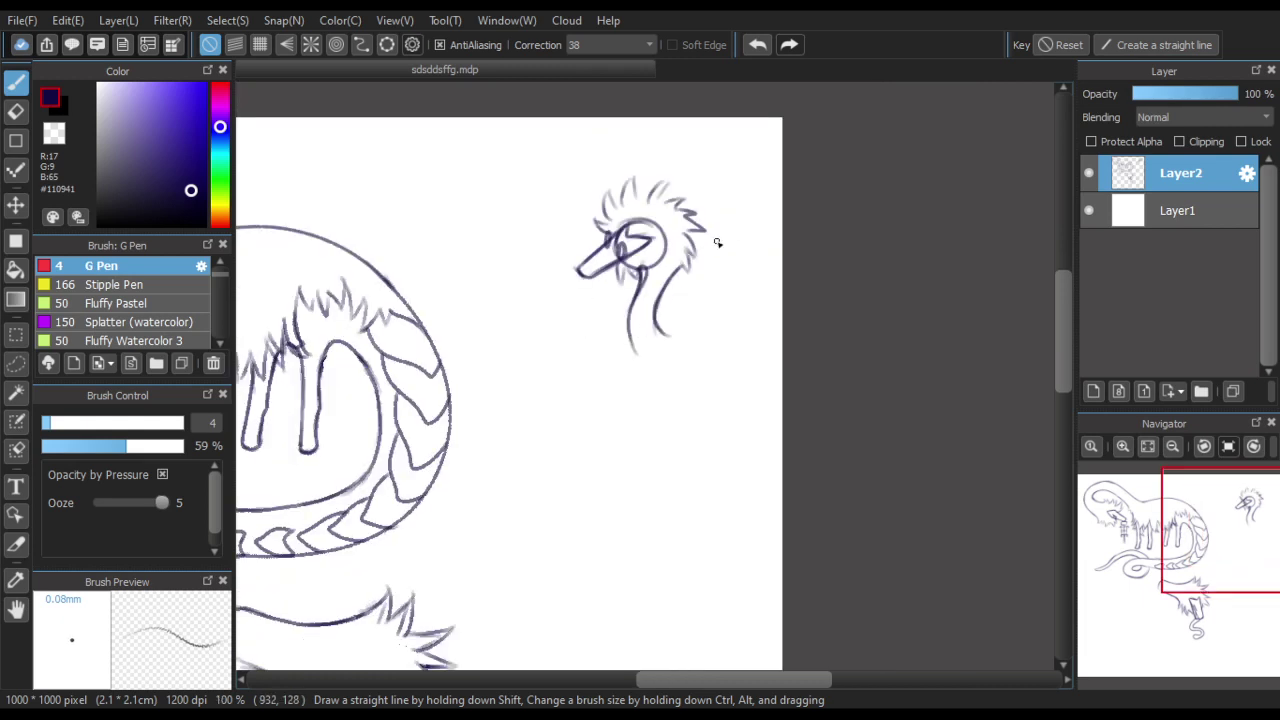
# Extend both neck lines downward and close the base of the neck with a rounded curve
pyautogui.scroll(2, 717, 243)
pyautogui.moveTo(651, 330); pyautogui.dragTo(682, 397)
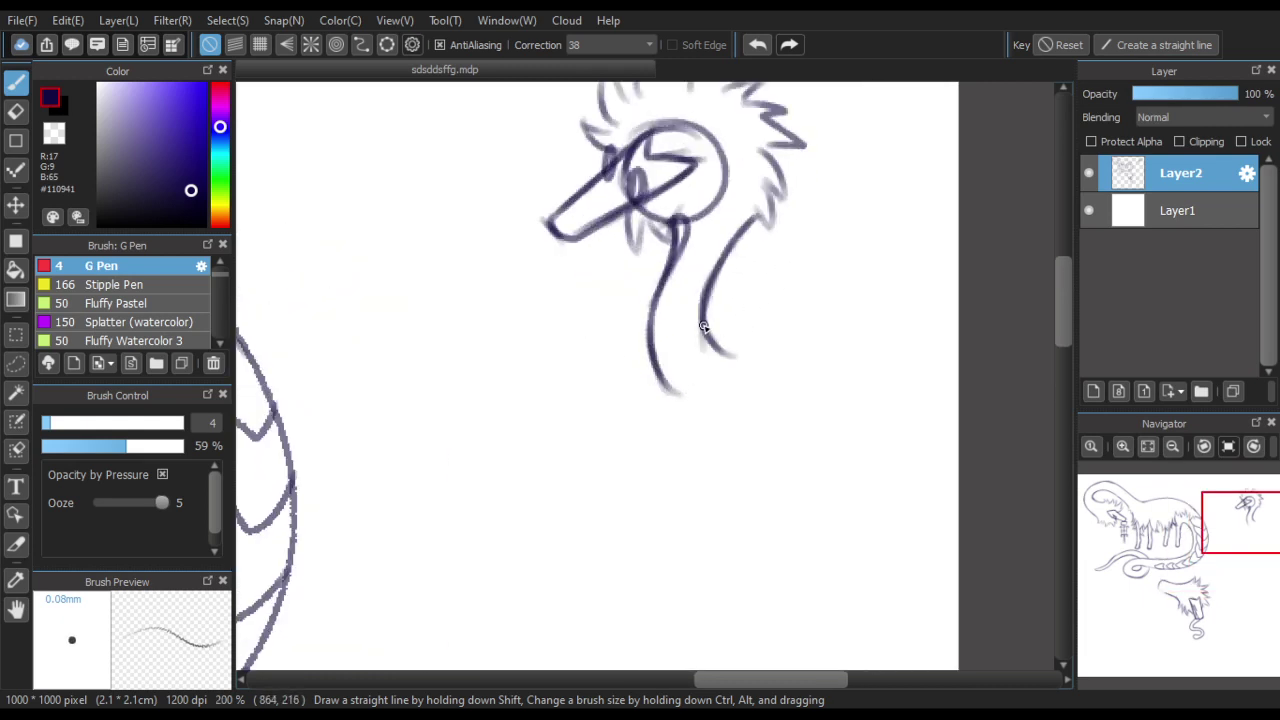
pyautogui.moveTo(703, 326); pyautogui.dragTo(749, 357)
pyautogui.scroll(-2, 740, 340)
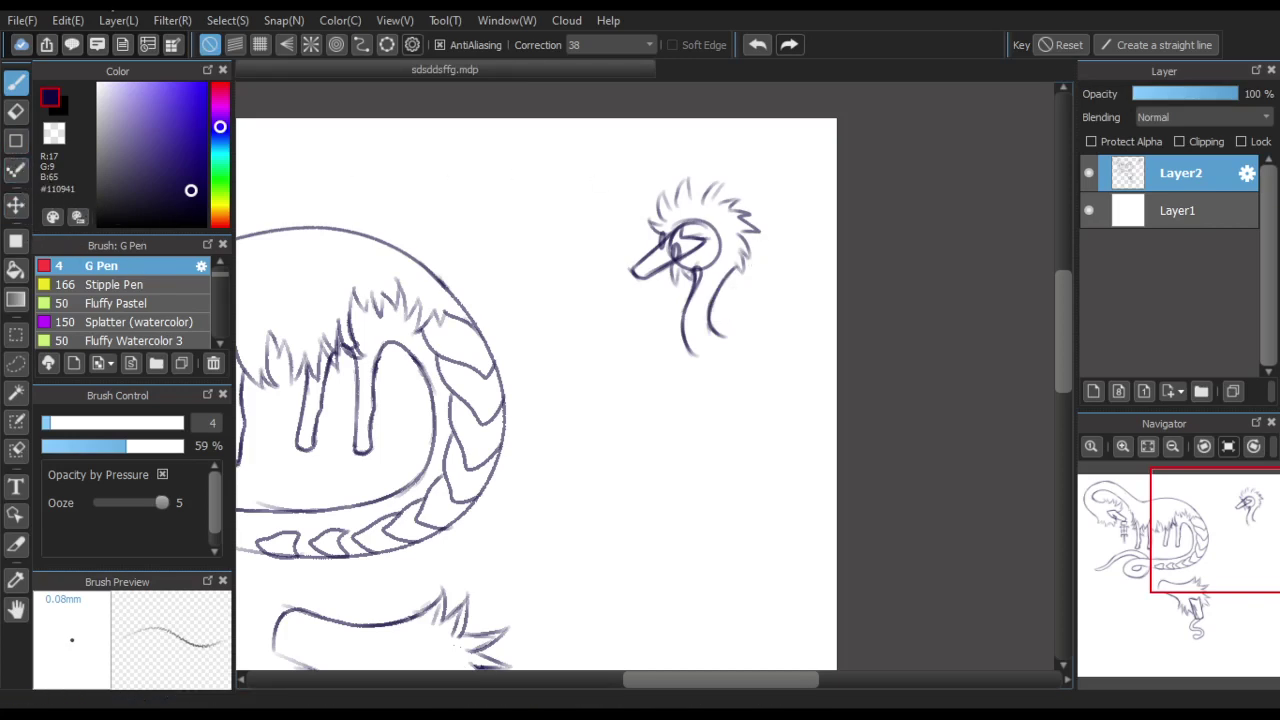
pyautogui.scroll(2, 737, 329)
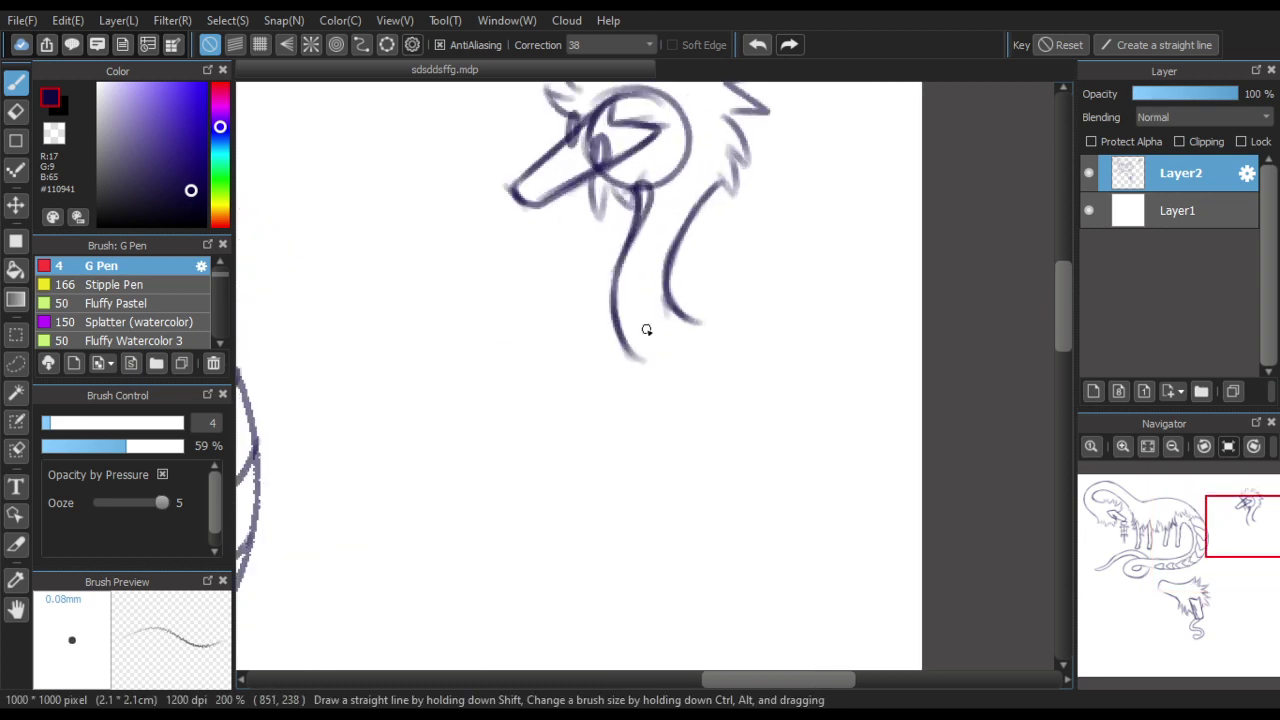
pyautogui.moveTo(659, 289)
pyautogui.mouseDown()
pyautogui.moveTo(700, 338)
pyautogui.moveTo(669, 362)
pyautogui.moveTo(612, 351)
pyautogui.mouseUp()
pyautogui.moveTo(706, 348)
pyautogui.mouseDown()
pyautogui.moveTo(617, 342)
pyautogui.moveTo(631, 356)
pyautogui.moveTo(684, 350)
pyautogui.moveTo(689, 308)
pyautogui.moveTo(652, 354)
pyautogui.mouseUp()
pyautogui.scroll(-1, 654, 240)
pyautogui.scroll(1, 654, 241)
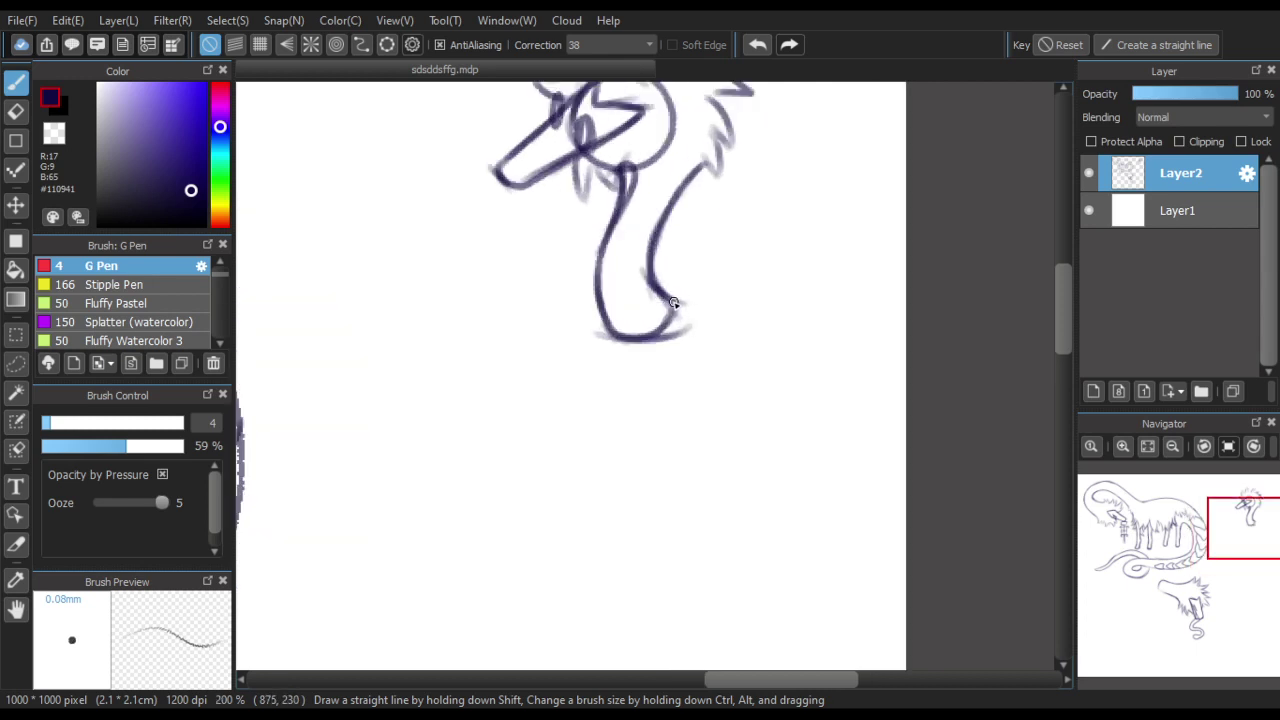
# Draw the shoulder line sloping outward from the back of the neck, undoing strokes that miss
pyautogui.moveTo(677, 294)
pyautogui.mouseDown()
pyautogui.moveTo(719, 304)
pyautogui.moveTo(675, 302)
pyautogui.moveTo(721, 342)
pyautogui.mouseUp()
pyautogui.click(759, 47)
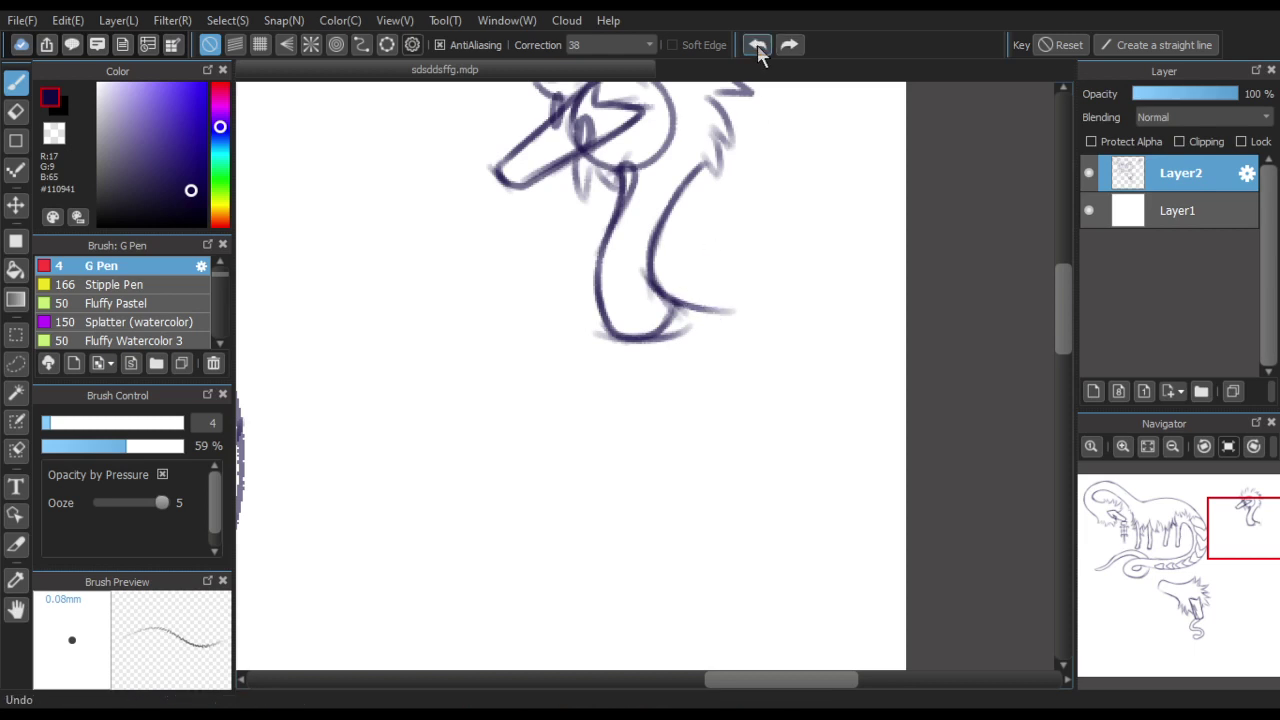
pyautogui.moveTo(673, 310)
pyautogui.mouseDown()
pyautogui.moveTo(715, 309)
pyautogui.moveTo(727, 341)
pyautogui.moveTo(709, 310)
pyautogui.moveTo(676, 306)
pyautogui.moveTo(716, 313)
pyautogui.moveTo(738, 352)
pyautogui.mouseUp()
pyautogui.moveTo(603, 314)
pyautogui.mouseDown()
pyautogui.moveTo(554, 337)
pyautogui.moveTo(549, 357)
pyautogui.mouseUp()
pyautogui.click(758, 45)
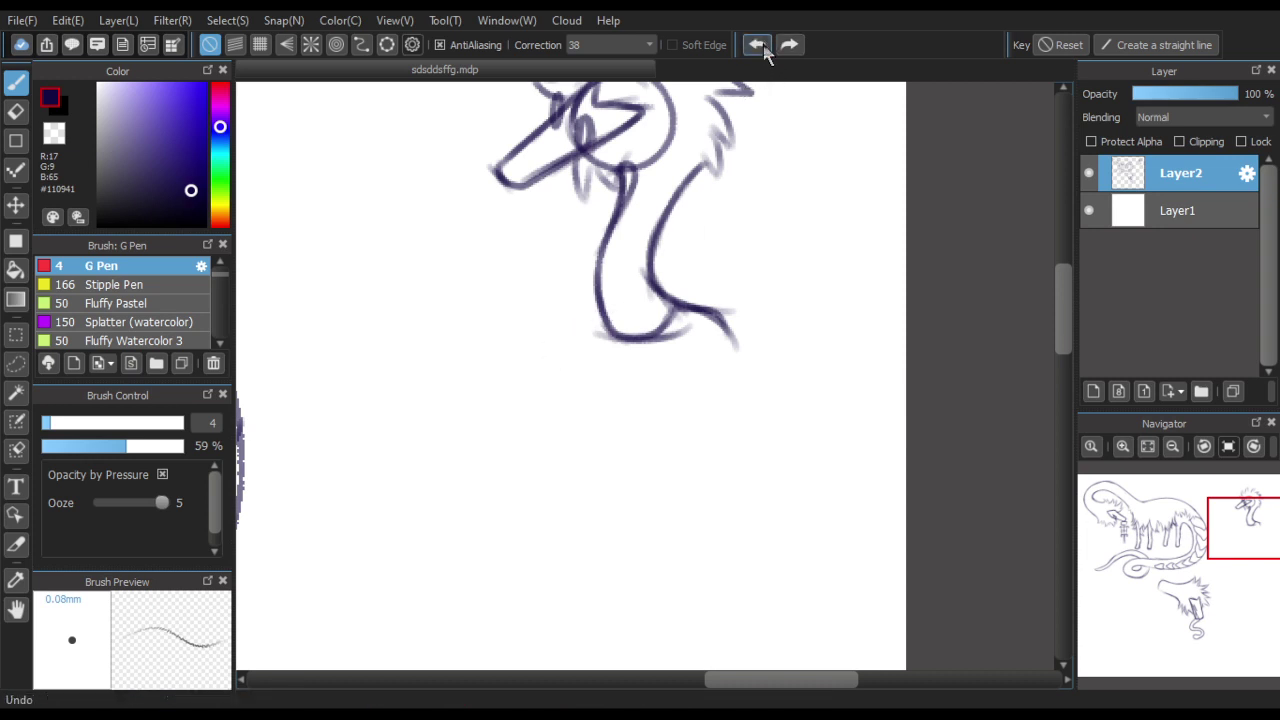
# Sketch short side lines for an upright torso below the base of the neck
pyautogui.moveTo(594, 337); pyautogui.dragTo(600, 395)
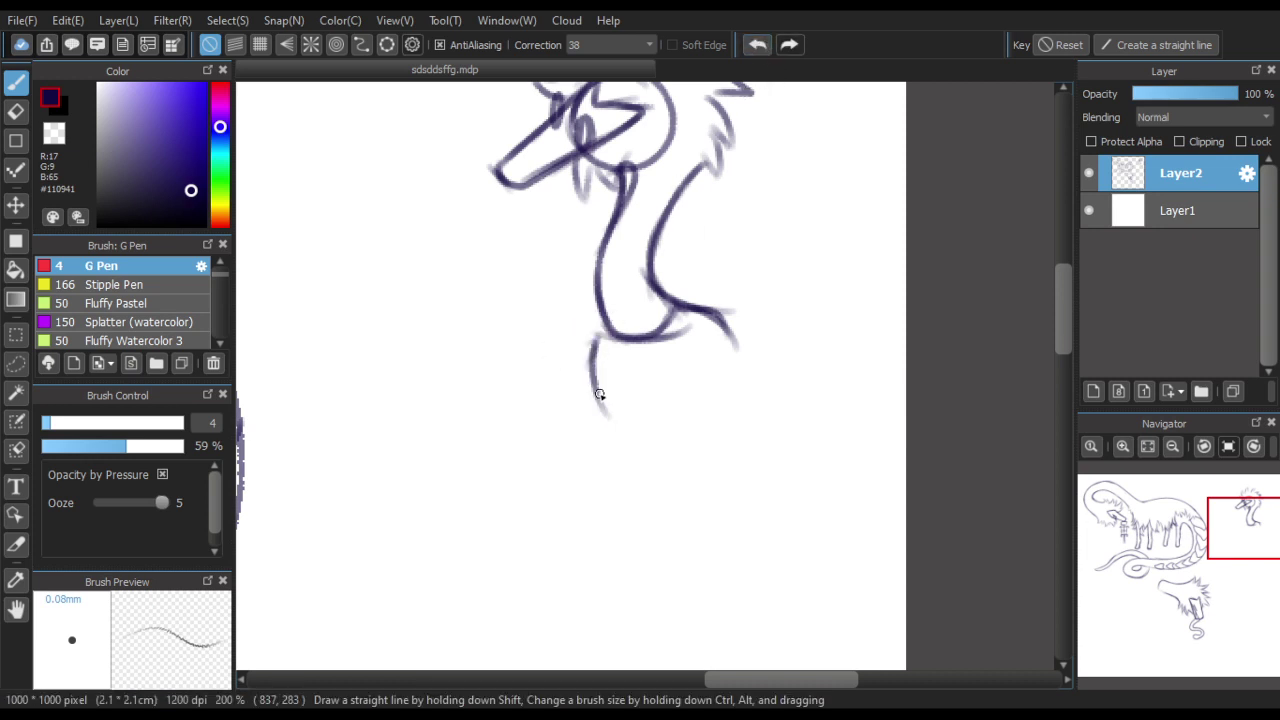
pyautogui.moveTo(705, 374); pyautogui.dragTo(699, 437)
pyautogui.scroll(-2, 661, 279)
pyautogui.scroll(2, 668, 329)
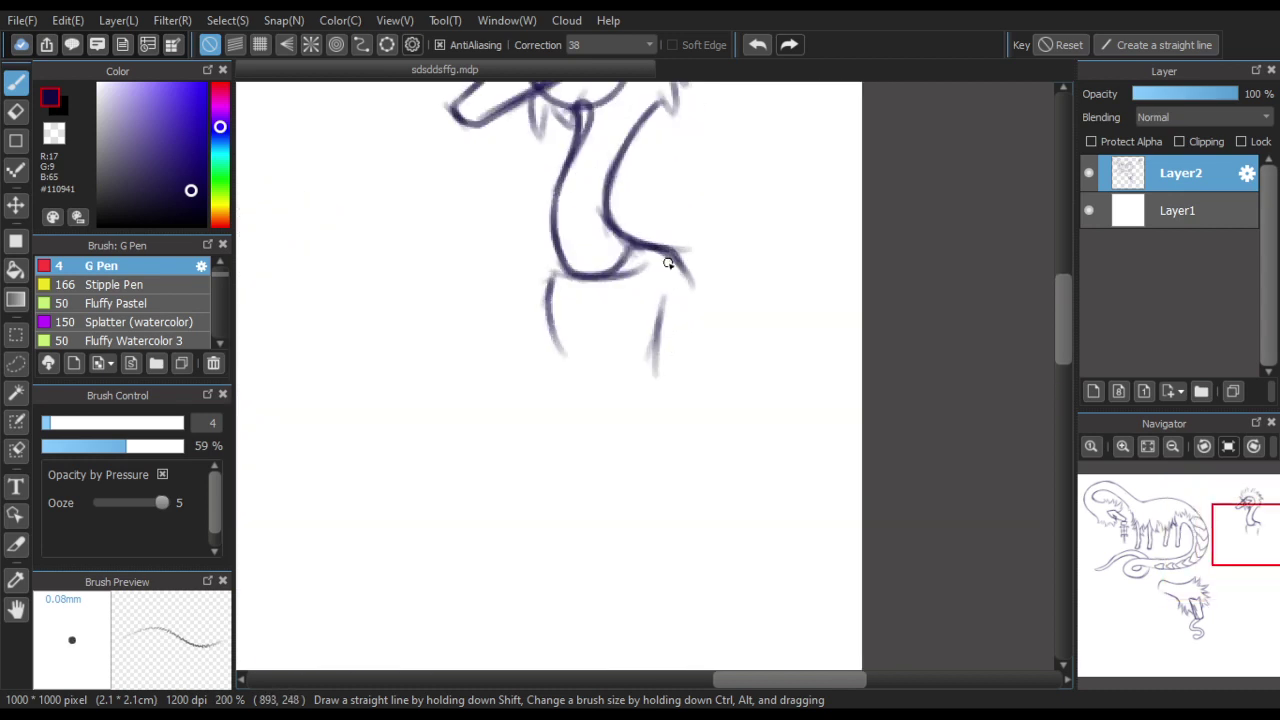
# Draw the bent arm from the back shoulder, with its elbow pointing outward and a blunt hand at the waist
pyautogui.moveTo(671, 257)
pyautogui.mouseDown()
pyautogui.moveTo(709, 298)
pyautogui.moveTo(714, 331)
pyautogui.moveTo(640, 372)
pyautogui.mouseUp()
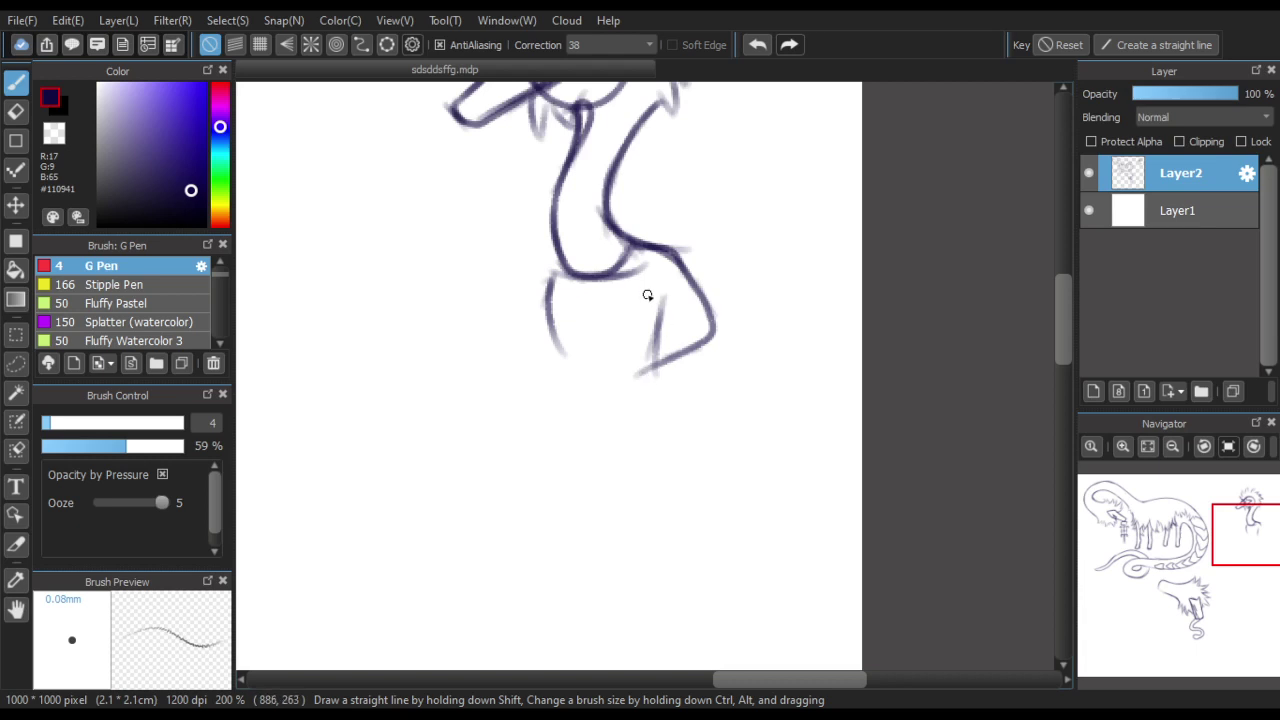
pyautogui.moveTo(647, 285)
pyautogui.mouseDown()
pyautogui.moveTo(671, 312)
pyautogui.moveTo(643, 342)
pyautogui.moveTo(671, 321)
pyautogui.moveTo(609, 357)
pyautogui.moveTo(569, 438)
pyautogui.moveTo(578, 447)
pyautogui.moveTo(600, 445)
pyautogui.moveTo(638, 373)
pyautogui.mouseUp()
pyautogui.scroll(-1, 640, 340)
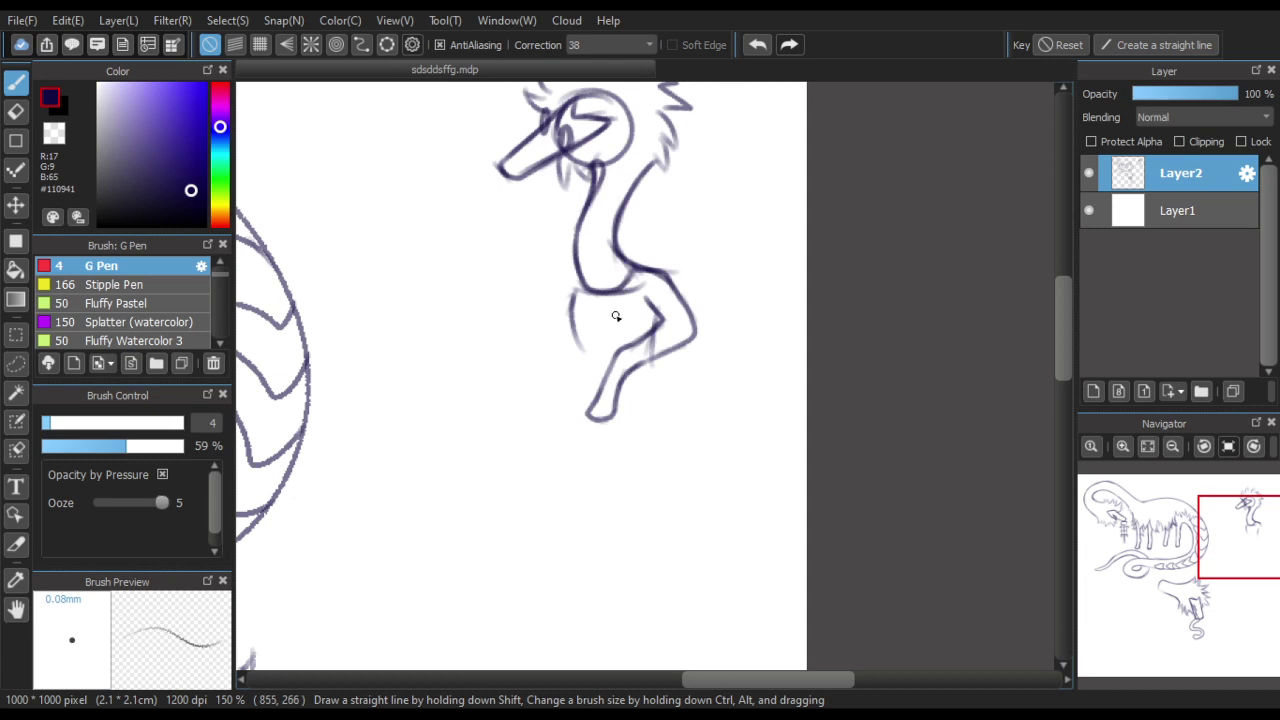
pyautogui.scroll(1, 651, 305)
pyautogui.moveTo(651, 306); pyautogui.dragTo(640, 340)
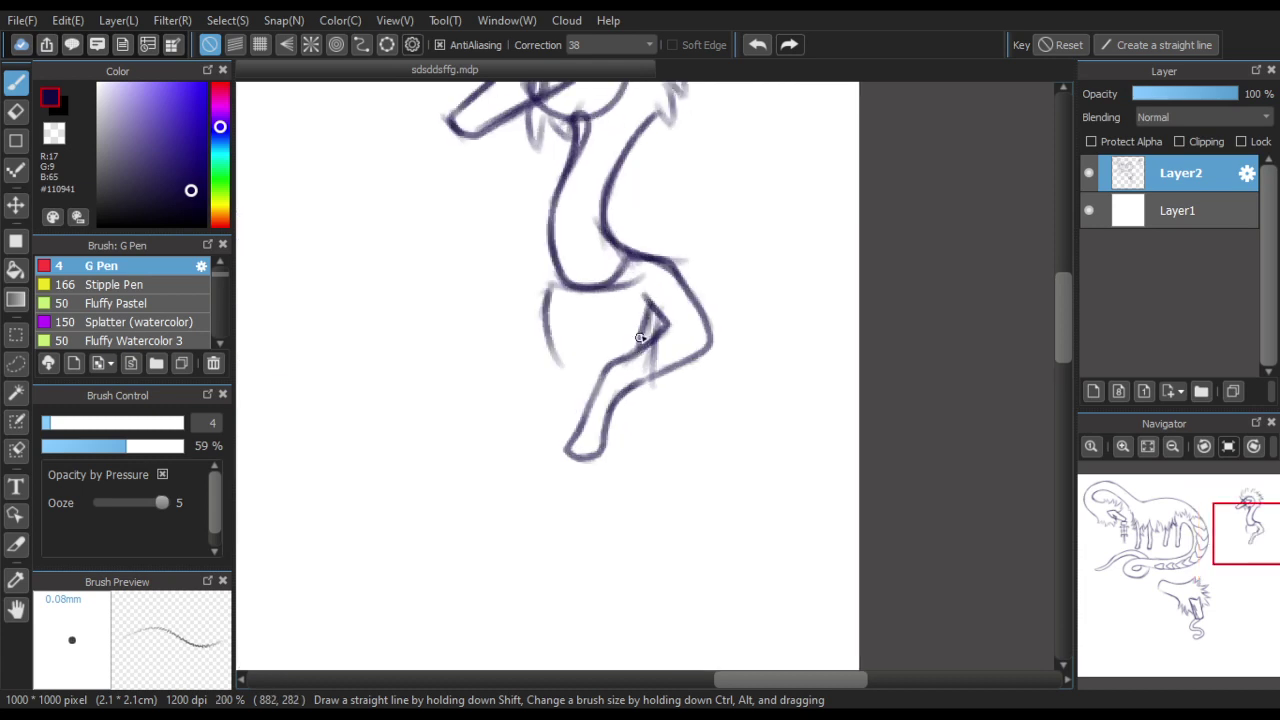
pyautogui.scroll(-1, 591, 286)
pyautogui.scroll(1, 560, 271)
# Draw the front shoulder beside the neck base and lengthen the front torso line below it
pyautogui.moveTo(547, 283)
pyautogui.mouseDown()
pyautogui.moveTo(567, 257)
pyautogui.moveTo(537, 280)
pyautogui.moveTo(551, 266)
pyautogui.moveTo(532, 311)
pyautogui.mouseUp()
pyautogui.hotkey('ctrl', 'z')
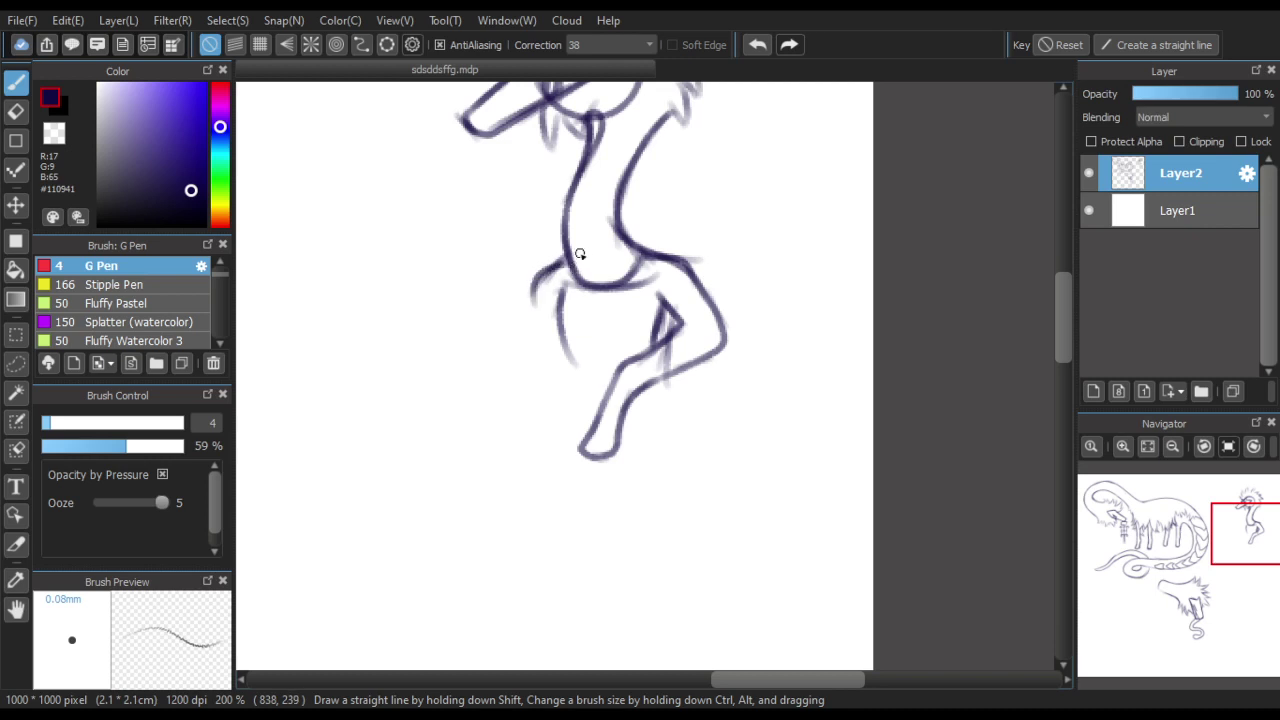
pyautogui.scroll(-2, 591, 225)
pyautogui.scroll(1, 590, 327)
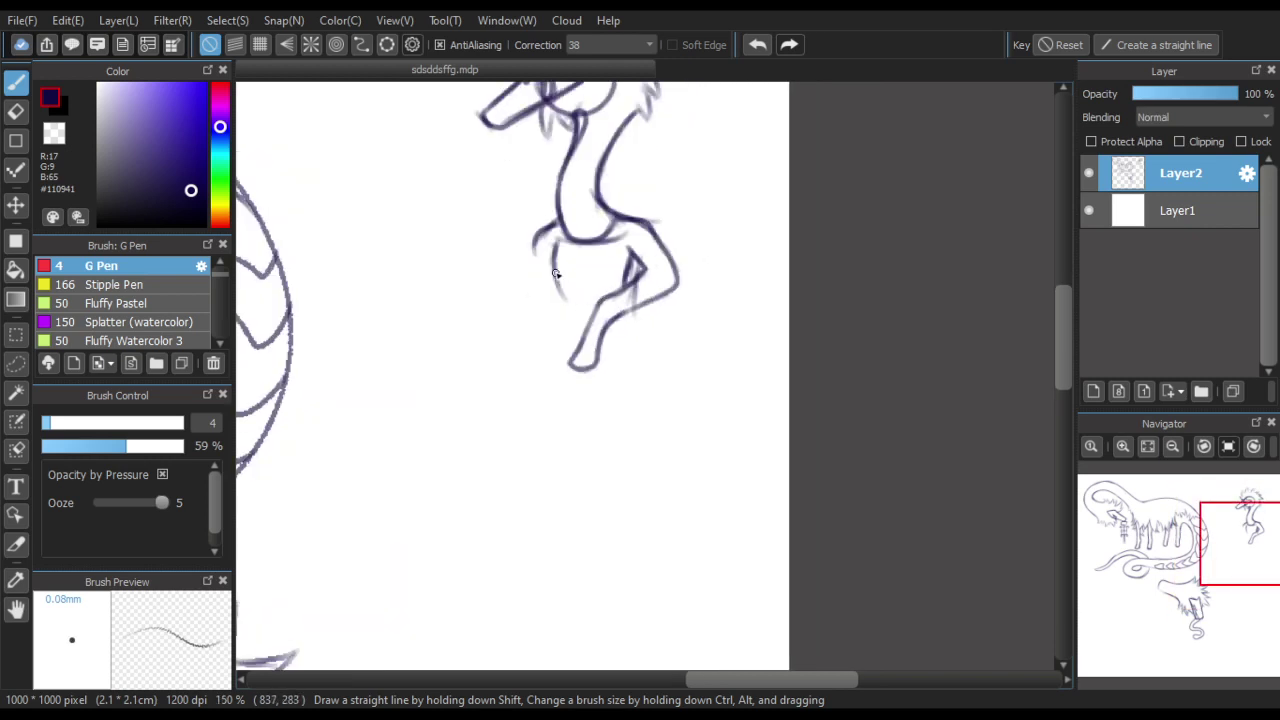
pyautogui.moveTo(555, 266)
pyautogui.mouseDown()
pyautogui.moveTo(557, 301)
pyautogui.moveTo(550, 259)
pyautogui.moveTo(569, 336)
pyautogui.mouseUp()
pyautogui.scroll(-3, 658, 161)
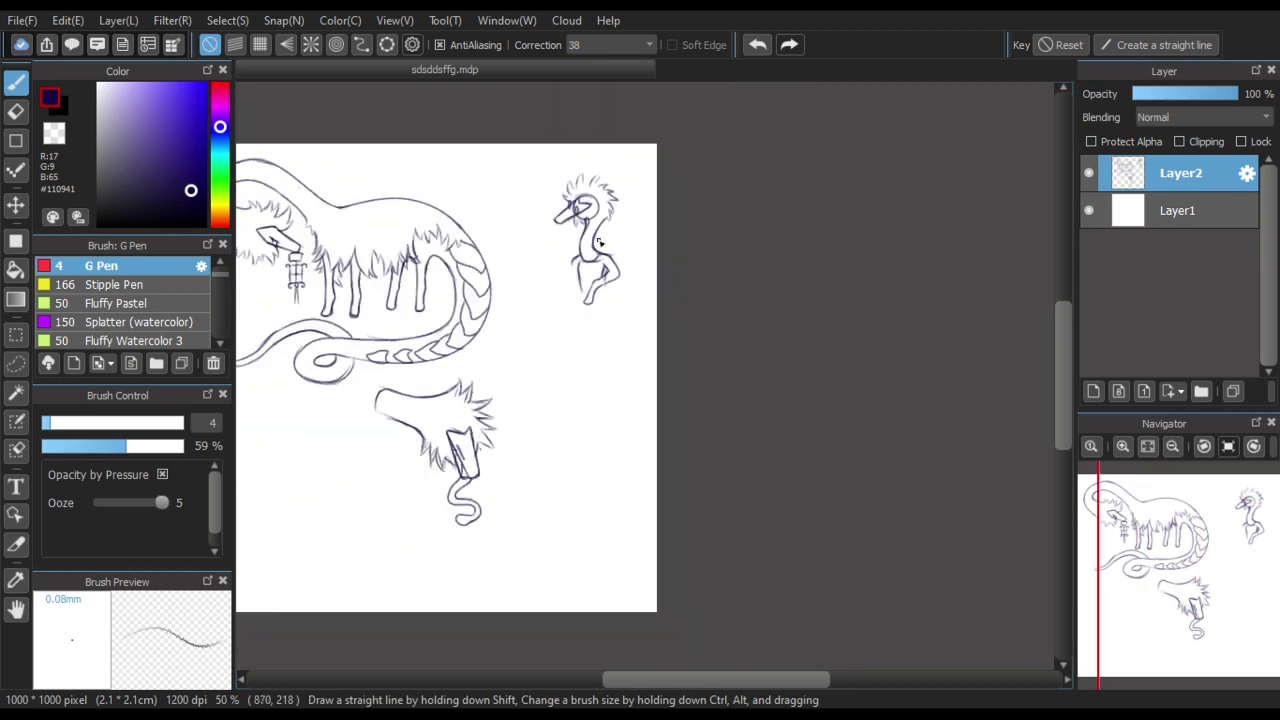
pyautogui.scroll(3, 598, 242)
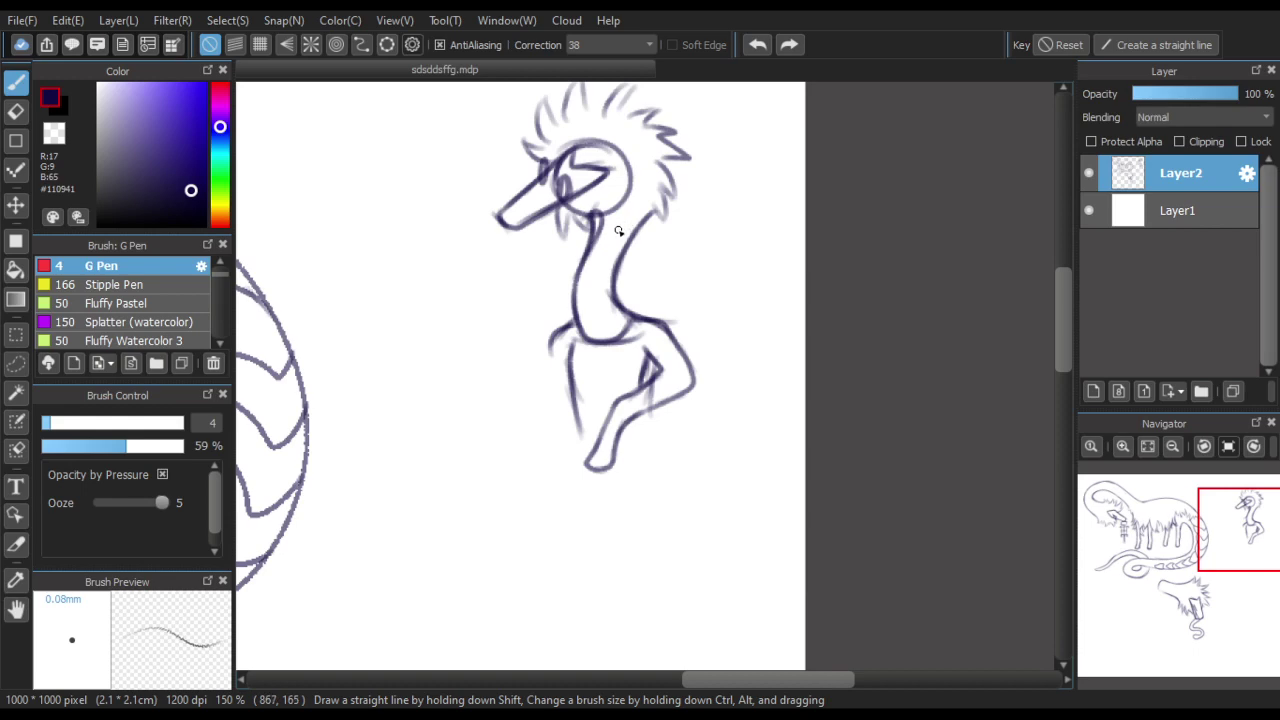
# Sketch a collar of feather spikes across the chest and over both shoulders
pyautogui.scroll(-3, 619, 231)
pyautogui.scroll(1, 617, 255)
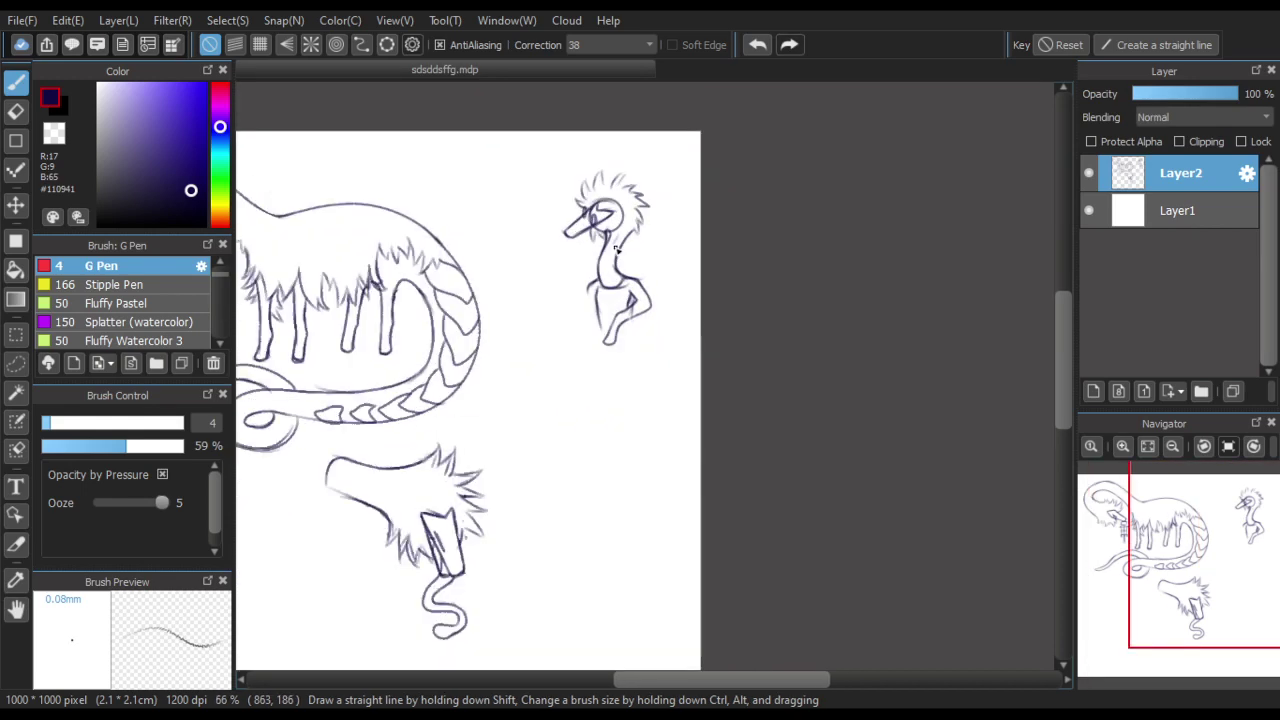
pyautogui.scroll(2, 617, 255)
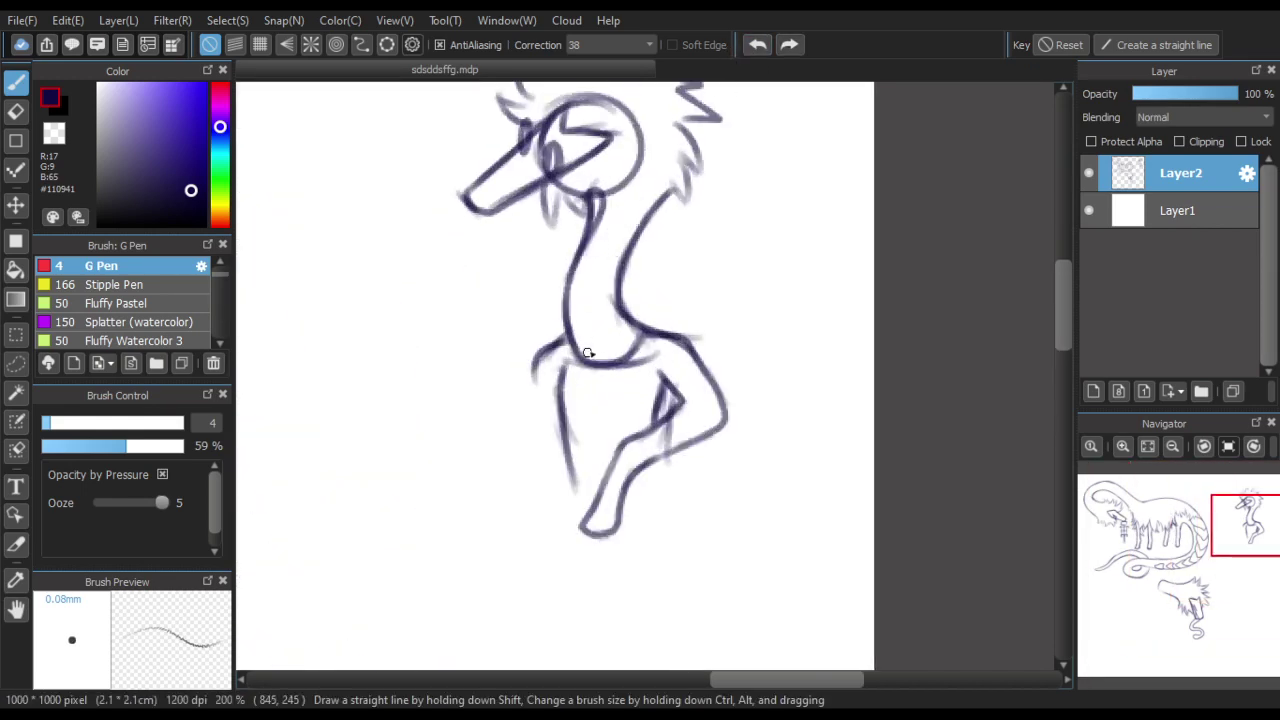
pyautogui.moveTo(602, 328)
pyautogui.mouseDown()
pyautogui.moveTo(576, 362)
pyautogui.moveTo(611, 345)
pyautogui.moveTo(613, 387)
pyautogui.moveTo(632, 355)
pyautogui.moveTo(670, 388)
pyautogui.moveTo(652, 342)
pyautogui.moveTo(676, 391)
pyautogui.mouseUp()
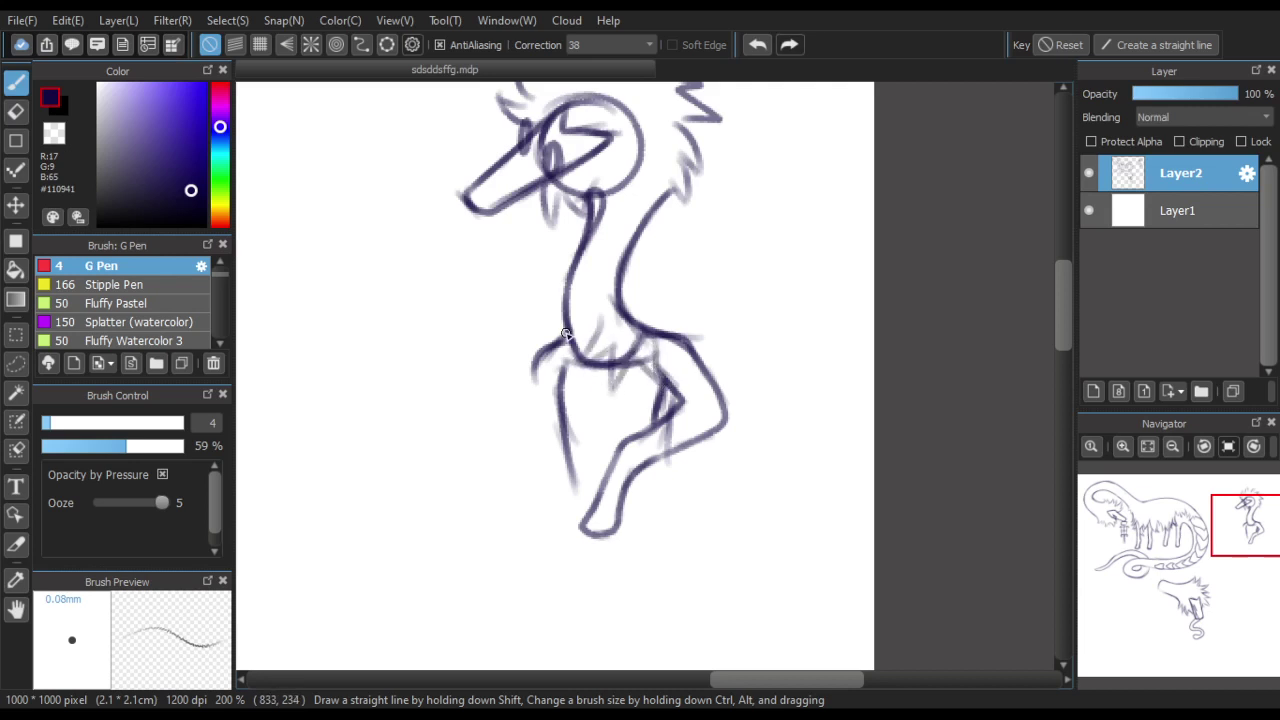
pyautogui.moveTo(559, 305)
pyautogui.mouseDown()
pyautogui.moveTo(565, 279)
pyautogui.moveTo(525, 307)
pyautogui.moveTo(545, 323)
pyautogui.moveTo(522, 330)
pyautogui.moveTo(545, 350)
pyautogui.moveTo(520, 360)
pyautogui.moveTo(567, 372)
pyautogui.mouseUp()
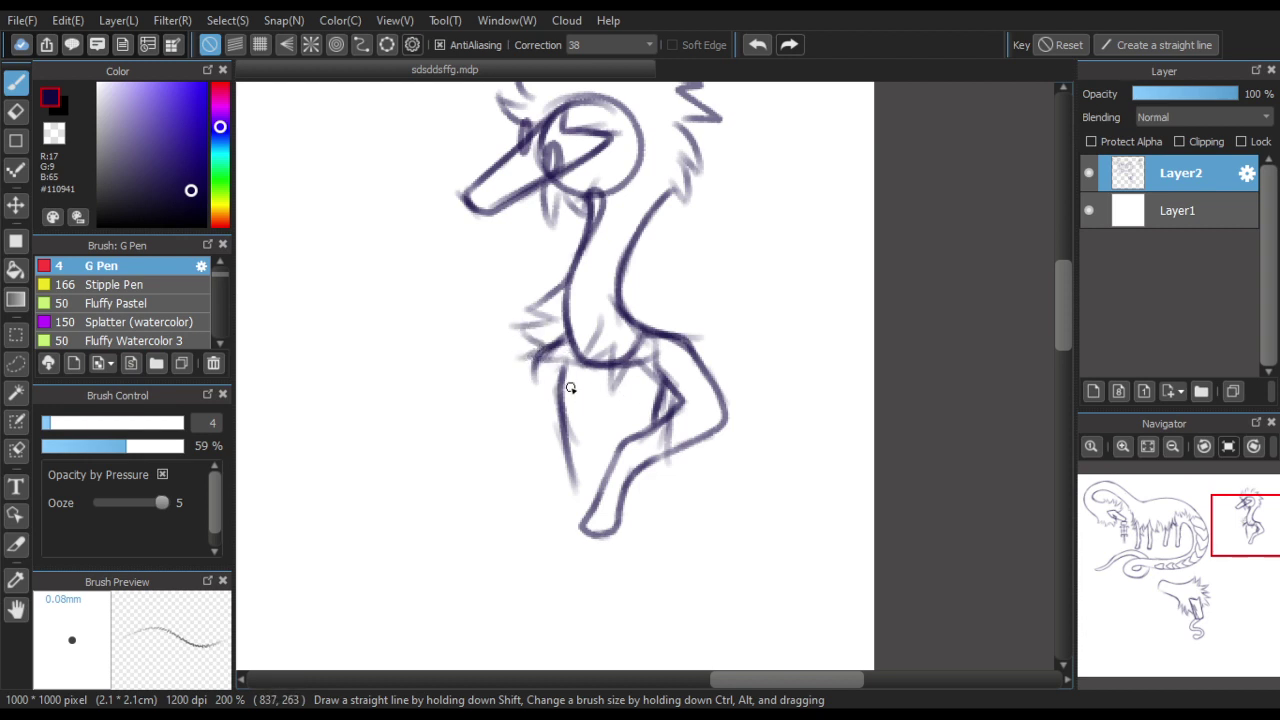
pyautogui.moveTo(633, 300)
pyautogui.mouseDown()
pyautogui.moveTo(620, 306)
pyautogui.moveTo(657, 297)
pyautogui.moveTo(686, 314)
pyautogui.moveTo(675, 335)
pyautogui.moveTo(704, 340)
pyautogui.mouseUp()
pyautogui.scroll(-1, 678, 330)
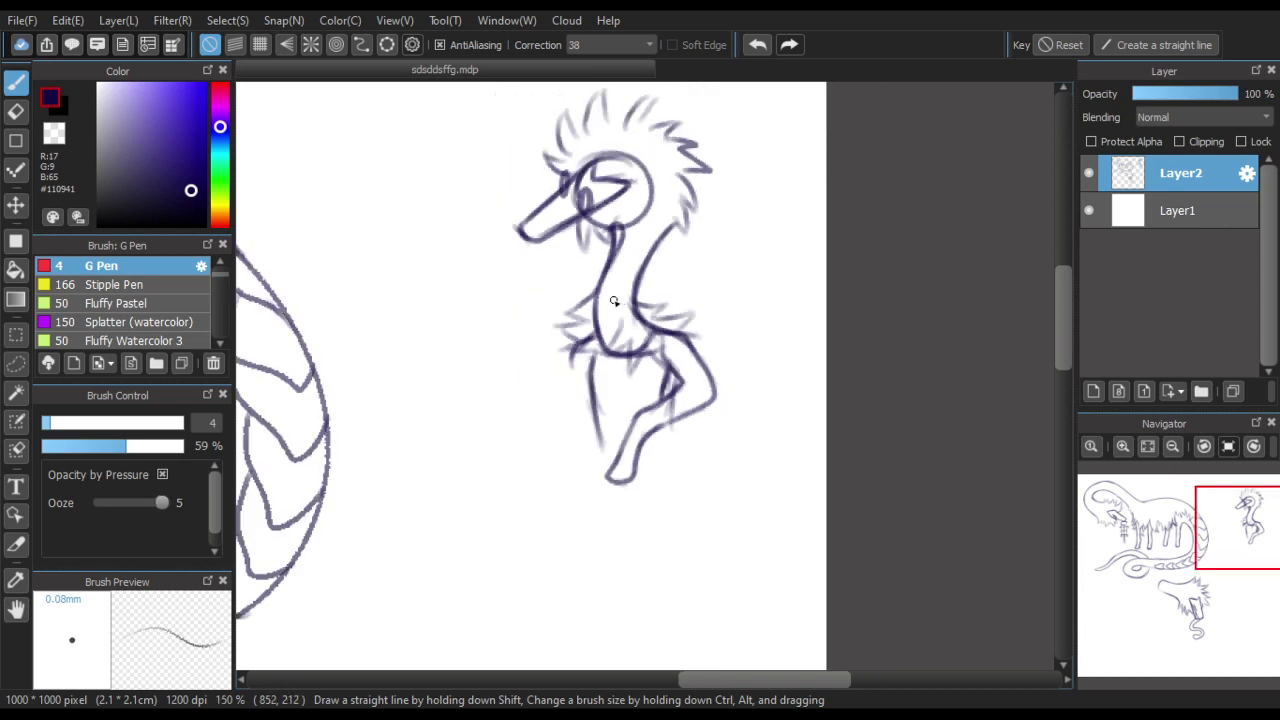
pyautogui.scroll(1, 614, 303)
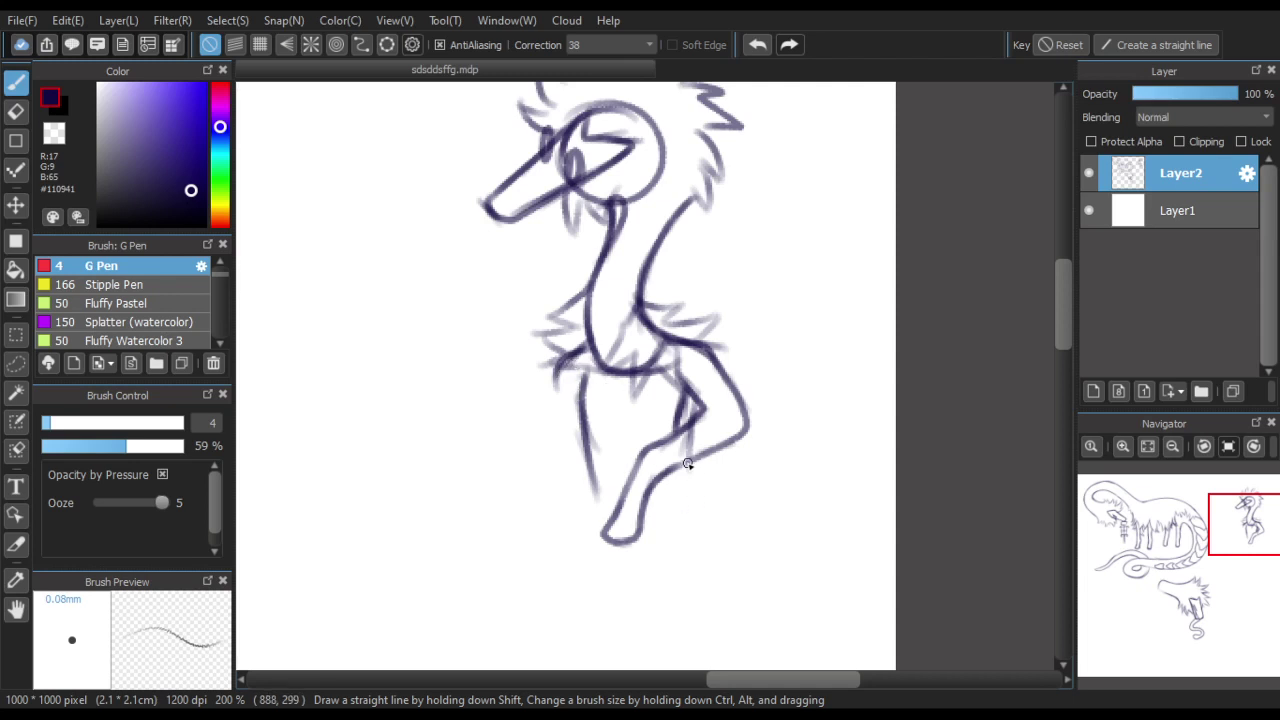
# Extend both side lines of the torso down to hip level
pyautogui.moveTo(688, 463)
pyautogui.mouseDown()
pyautogui.moveTo(689, 537)
pyautogui.moveTo(677, 454)
pyautogui.moveTo(690, 545)
pyautogui.mouseUp()
pyautogui.moveTo(587, 474); pyautogui.dragTo(579, 530)
pyautogui.moveTo(587, 455); pyautogui.dragTo(580, 544)
pyautogui.scroll(-2, 602, 350)
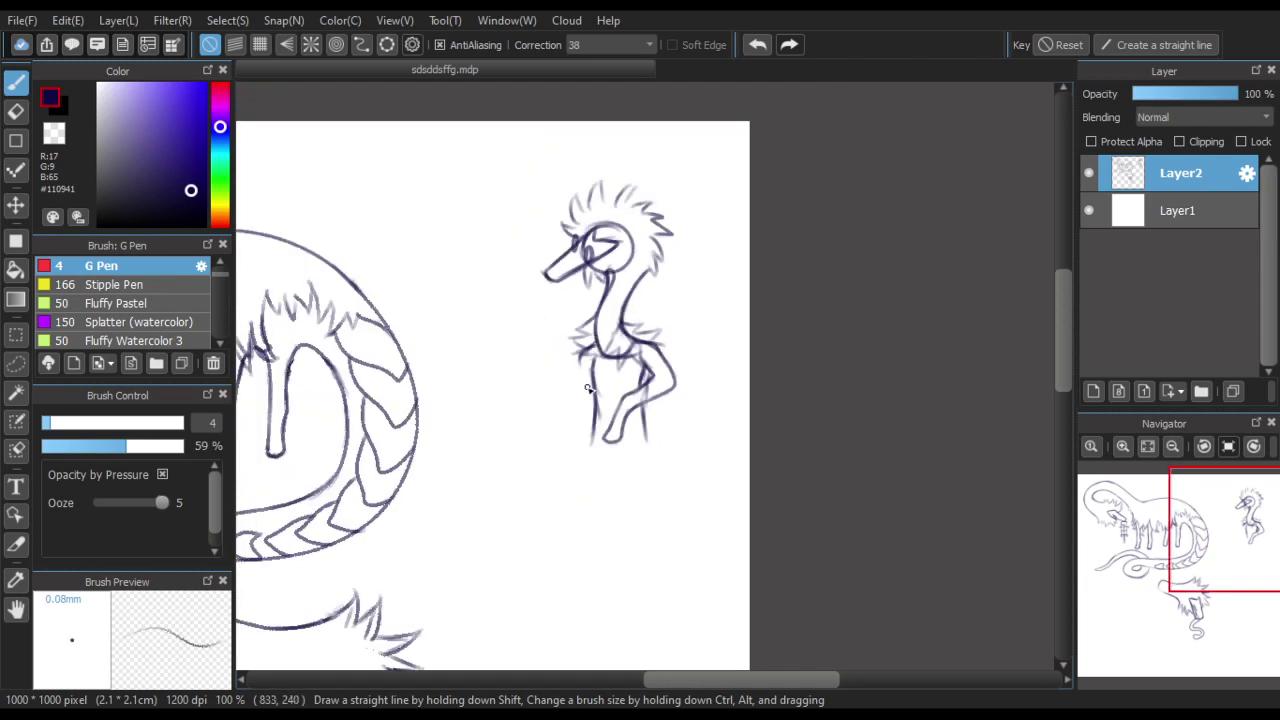
pyautogui.scroll(2, 632, 466)
# Draw the front leg with a curved outer line, a blunt foot and an inner line back up to the crotch
pyautogui.moveTo(555, 376); pyautogui.dragTo(529, 474)
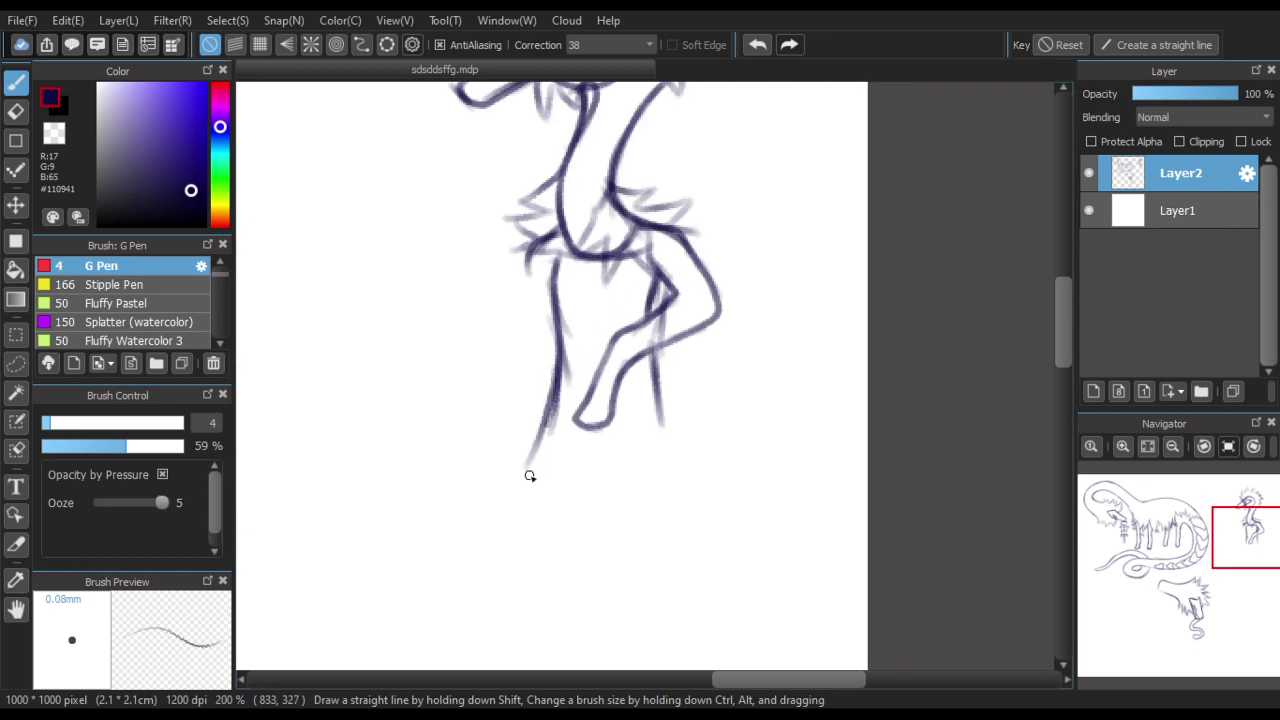
pyautogui.moveTo(553, 418)
pyautogui.mouseDown()
pyautogui.moveTo(522, 494)
pyautogui.moveTo(536, 560)
pyautogui.mouseUp()
pyautogui.moveTo(516, 495)
pyautogui.mouseDown()
pyautogui.moveTo(548, 600)
pyautogui.moveTo(508, 662)
pyautogui.mouseUp()
pyautogui.scroll(-3, 620, 480)
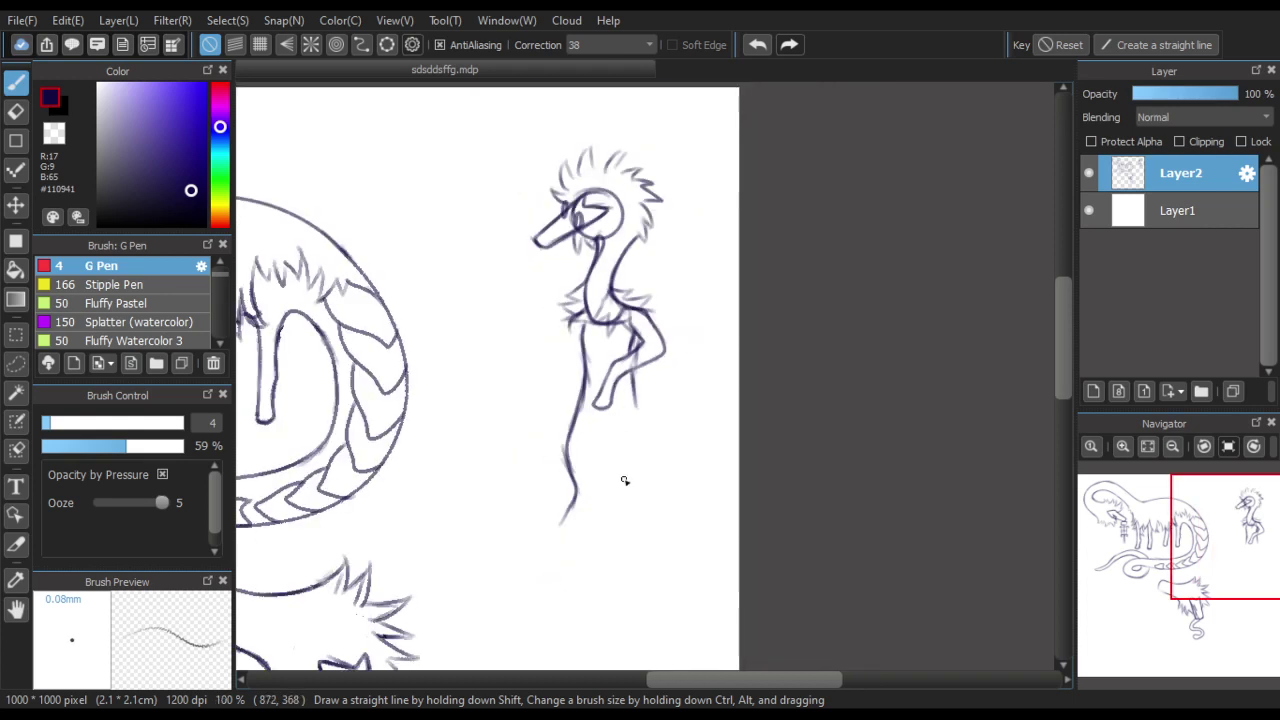
pyautogui.scroll(3, 590, 515)
pyautogui.moveTo(547, 518)
pyautogui.mouseDown()
pyautogui.moveTo(555, 557)
pyautogui.moveTo(570, 529)
pyautogui.moveTo(562, 554)
pyautogui.moveTo(597, 504)
pyautogui.moveTo(614, 440)
pyautogui.moveTo(599, 387)
pyautogui.moveTo(611, 353)
pyautogui.mouseUp()
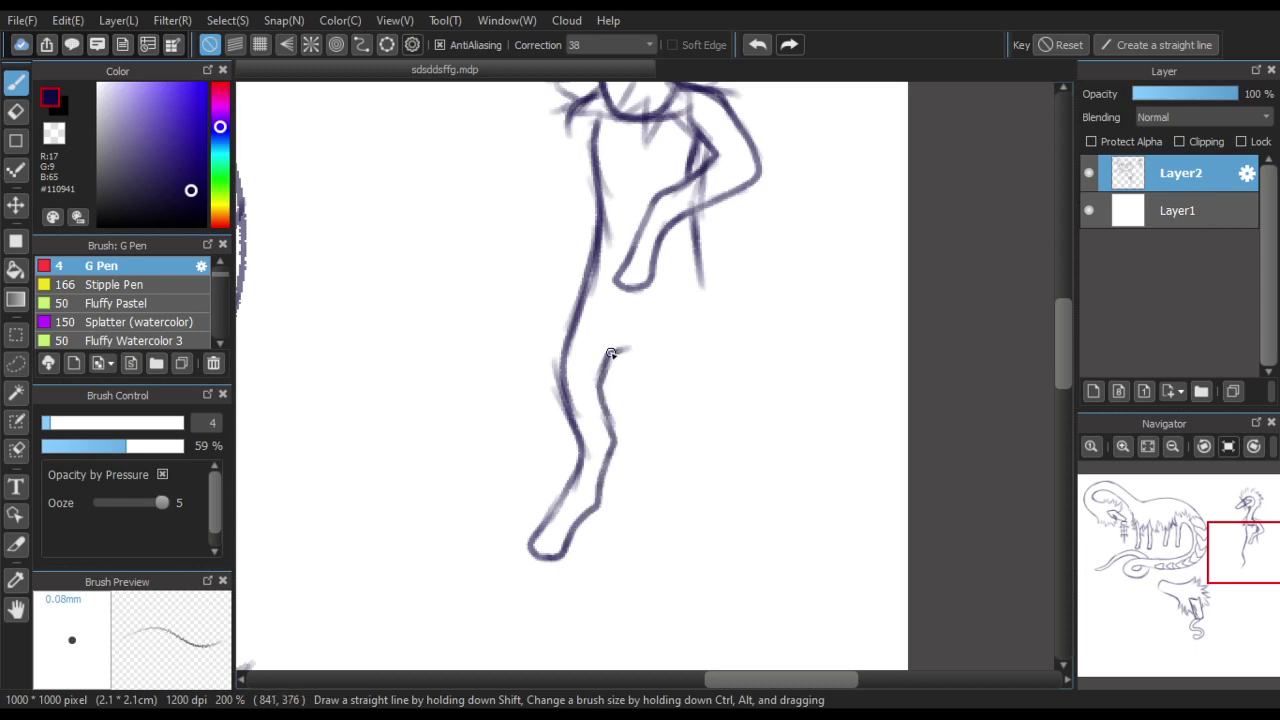
pyautogui.scroll(-3, 620, 352)
pyautogui.scroll(2, 592, 258)
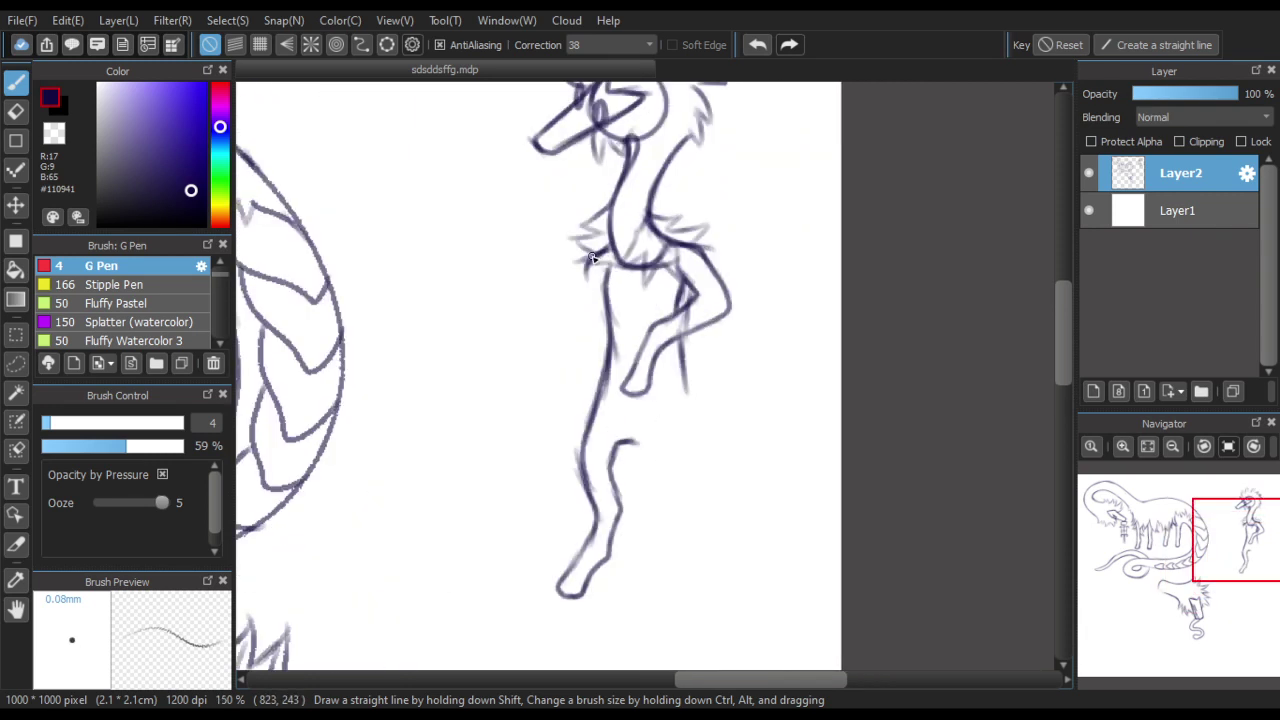
pyautogui.moveTo(586, 270)
pyautogui.mouseDown()
pyautogui.moveTo(588, 344)
pyautogui.moveTo(594, 332)
pyautogui.moveTo(583, 378)
pyautogui.moveTo(580, 353)
pyautogui.moveTo(579, 426)
pyautogui.mouseUp()
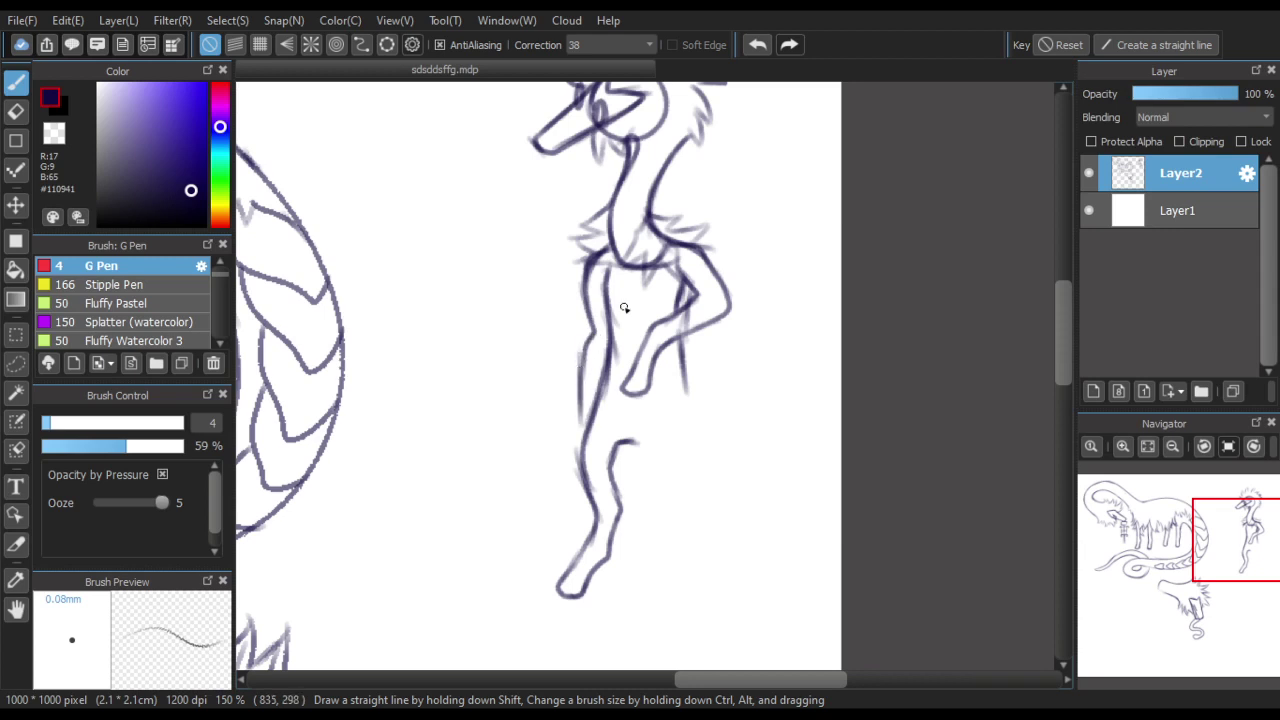
pyautogui.click(755, 48)
pyautogui.click(752, 46)
pyautogui.click(755, 48)
# Draw the front arm hanging straight down beside the torso, ending in a rounded hand
pyautogui.scroll(1, 586, 303)
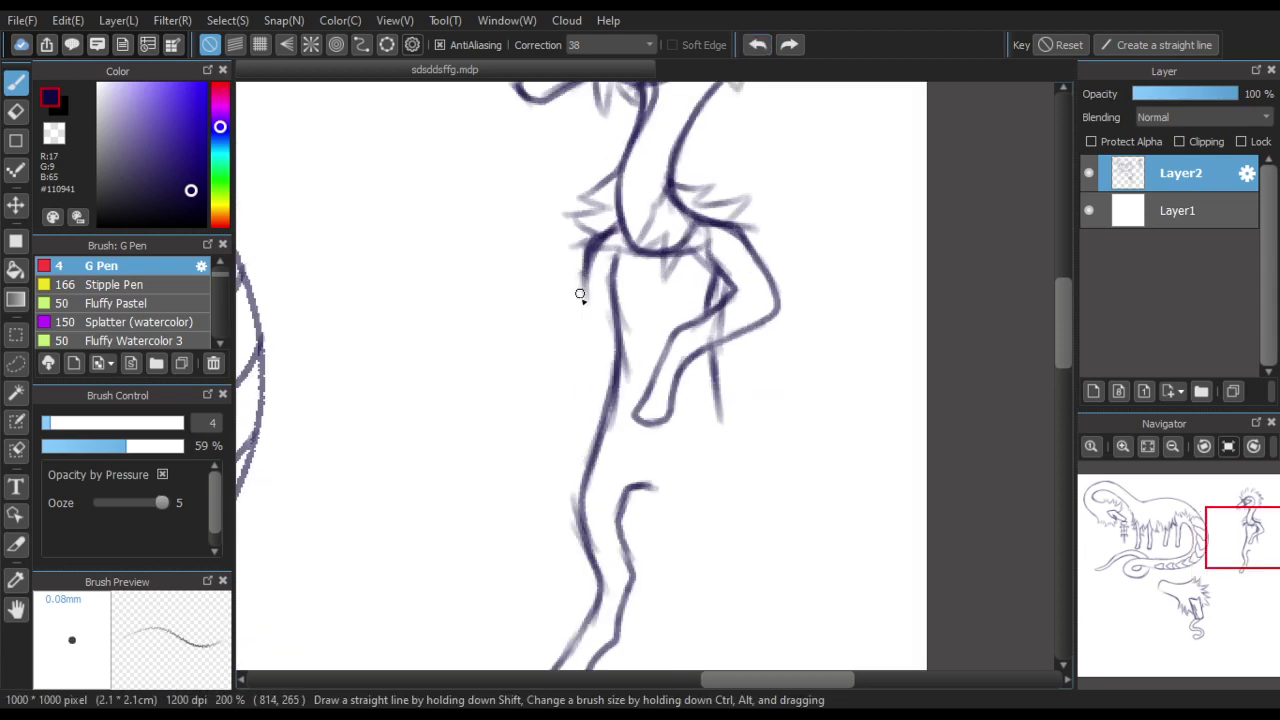
pyautogui.moveTo(586, 282)
pyautogui.mouseDown()
pyautogui.moveTo(548, 478)
pyautogui.moveTo(580, 464)
pyautogui.moveTo(559, 472)
pyautogui.moveTo(580, 453)
pyautogui.moveTo(554, 481)
pyautogui.moveTo(583, 457)
pyautogui.moveTo(583, 423)
pyautogui.moveTo(586, 451)
pyautogui.moveTo(583, 393)
pyautogui.moveTo(587, 442)
pyautogui.moveTo(593, 370)
pyautogui.moveTo(616, 336)
pyautogui.mouseUp()
pyautogui.scroll(-1, 518, 404)
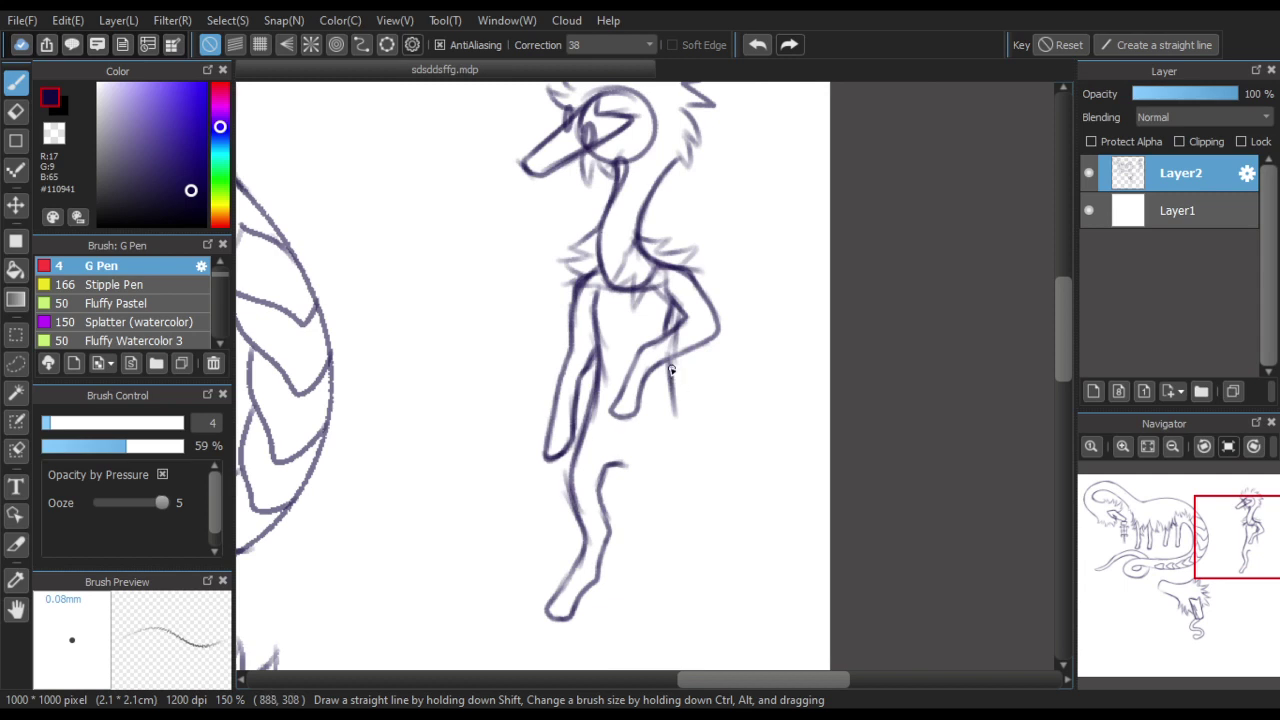
pyautogui.scroll(-1, 670, 370)
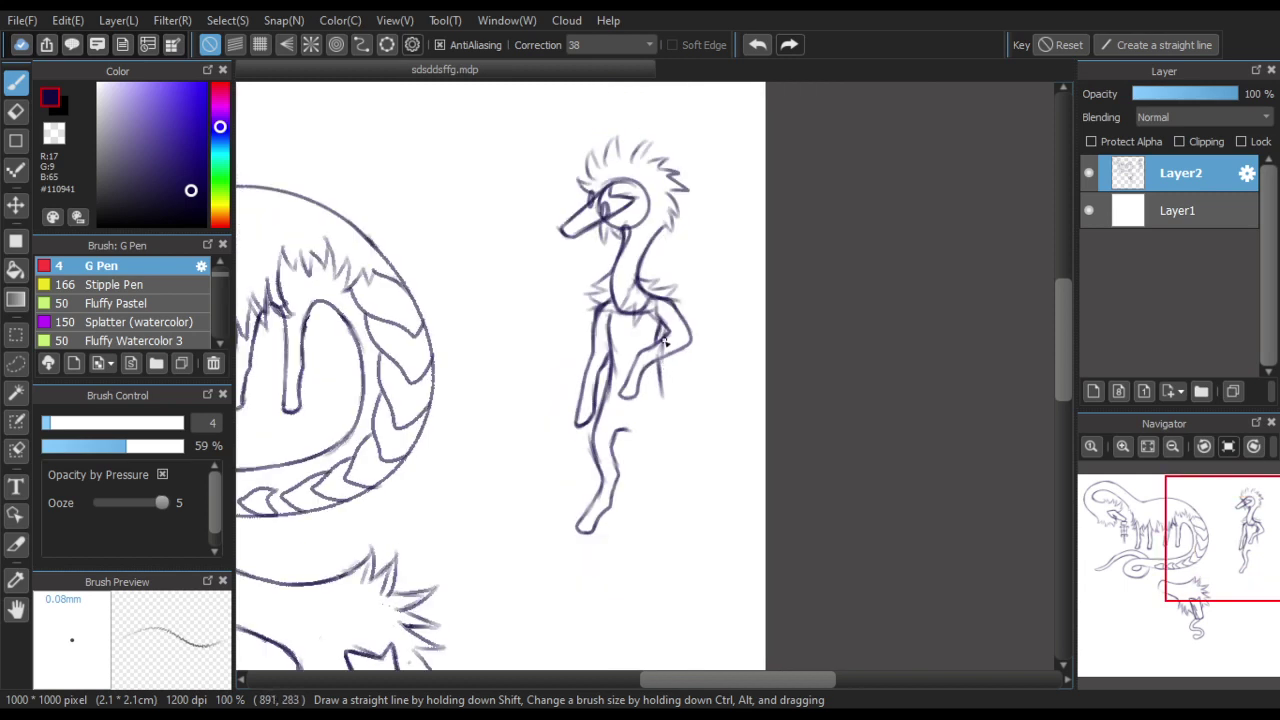
# Mark off the lower part of both arms with short cross lines
pyautogui.scroll(2, 654, 352)
pyautogui.hotkey('ctrl', 'z')
pyautogui.moveTo(646, 345); pyautogui.dragTo(650, 372)
pyautogui.moveTo(509, 382)
pyautogui.mouseDown()
pyautogui.moveTo(530, 383)
pyautogui.moveTo(498, 393)
pyautogui.mouseUp()
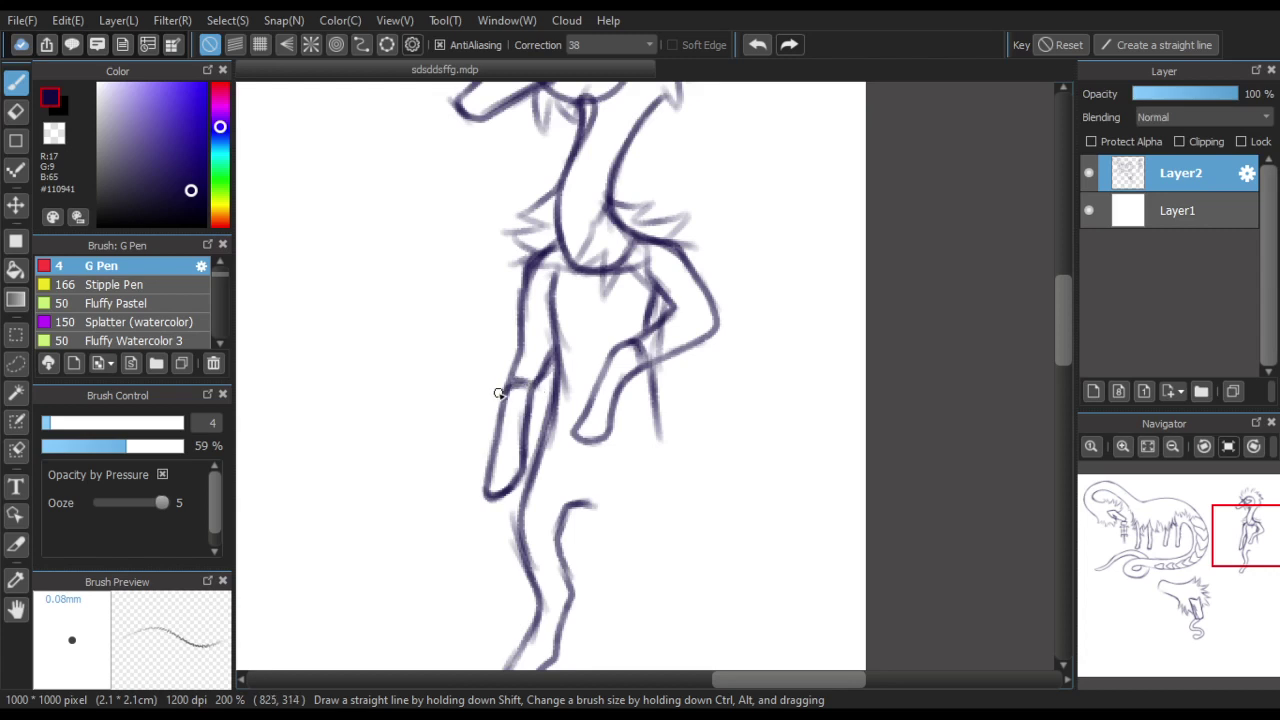
# Draw a waistline across the lower torso behind the bent arm's hand
pyautogui.scroll(-2, 555, 357)
pyautogui.scroll(2, 581, 376)
pyautogui.moveTo(629, 395); pyautogui.dragTo(531, 395)
pyautogui.scroll(-1, 583, 357)
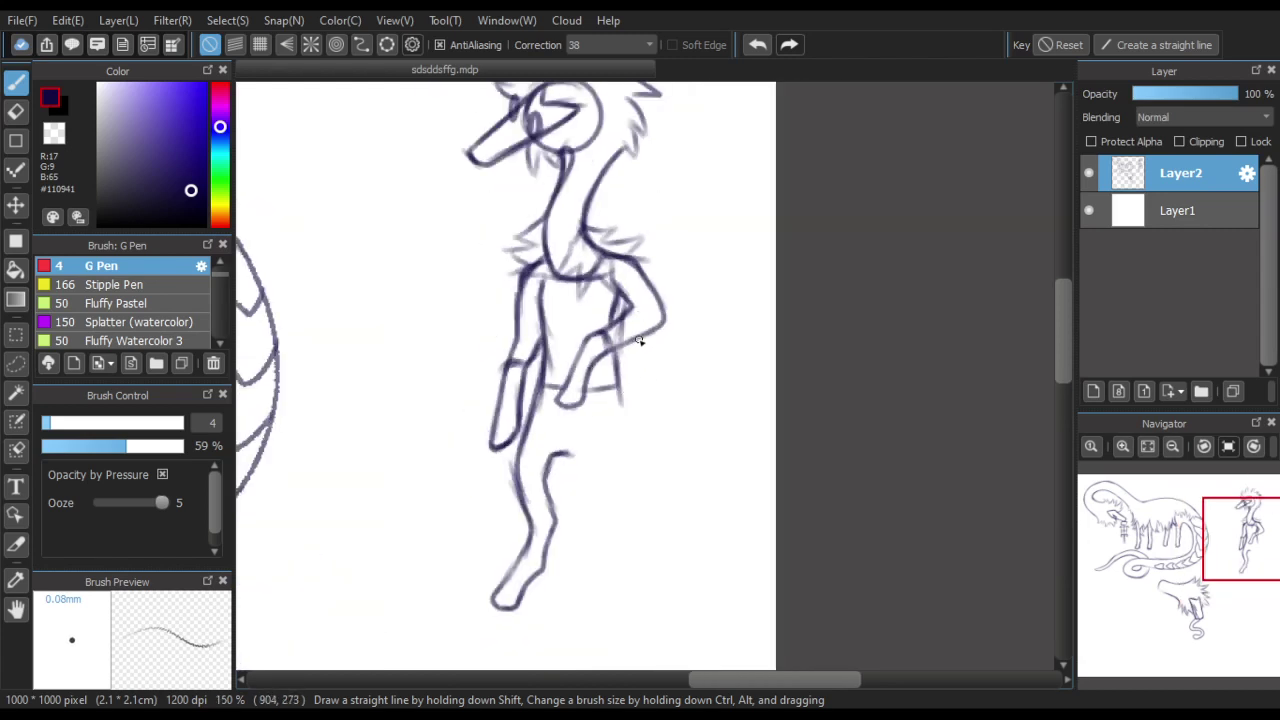
# Draw the second leg's outer line down from the waist and arch the inner thigh line over from the first leg
pyautogui.moveTo(617, 386)
pyautogui.mouseDown()
pyautogui.moveTo(620, 448)
pyautogui.moveTo(580, 466)
pyautogui.moveTo(590, 484)
pyautogui.mouseUp()
pyautogui.moveTo(617, 430)
pyautogui.mouseDown()
pyautogui.moveTo(619, 490)
pyautogui.moveTo(579, 460)
pyautogui.moveTo(602, 512)
pyautogui.mouseUp()
pyautogui.scroll(1, 585, 470)
pyautogui.moveTo(580, 462)
pyautogui.mouseDown()
pyautogui.moveTo(602, 522)
pyautogui.moveTo(597, 556)
pyautogui.mouseUp()
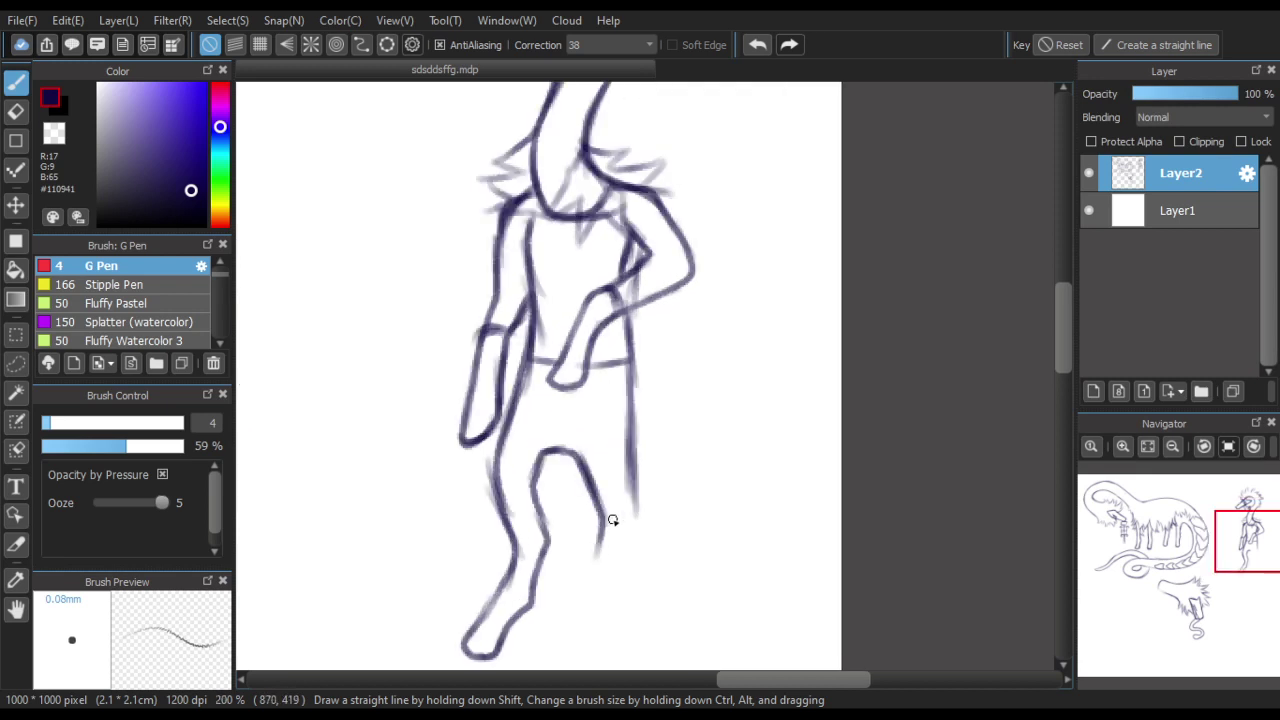
pyautogui.moveTo(630, 439)
pyautogui.mouseDown()
pyautogui.moveTo(637, 534)
pyautogui.moveTo(618, 562)
pyautogui.mouseUp()
pyautogui.click(757, 44)
pyautogui.click(757, 44)
pyautogui.click(757, 44)
# Complete the second leg with inner and outer lower-leg lines joined by a blunt foot
pyautogui.moveTo(591, 487); pyautogui.dragTo(606, 580)
pyautogui.moveTo(636, 462)
pyautogui.mouseDown()
pyautogui.moveTo(636, 600)
pyautogui.moveTo(660, 660)
pyautogui.mouseUp()
pyautogui.moveTo(643, 597)
pyautogui.mouseDown()
pyautogui.moveTo(655, 660)
pyautogui.moveTo(618, 656)
pyautogui.moveTo(592, 562)
pyautogui.mouseUp()
pyautogui.scroll(-2, 577, 435)
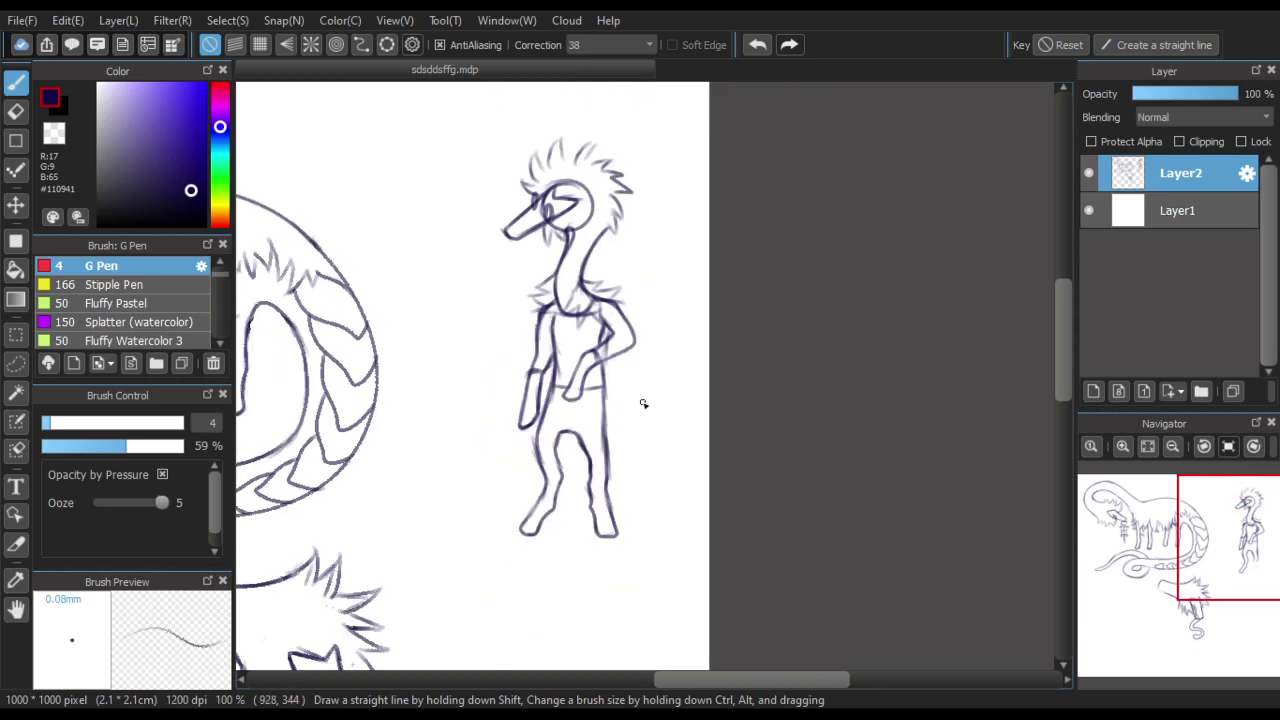
# Draw a curved double belt line across the humanoid figure's hips with a small rounded pouch hanging below it
pyautogui.scroll(-1, 670, 402)
pyautogui.scroll(3, 600, 391)
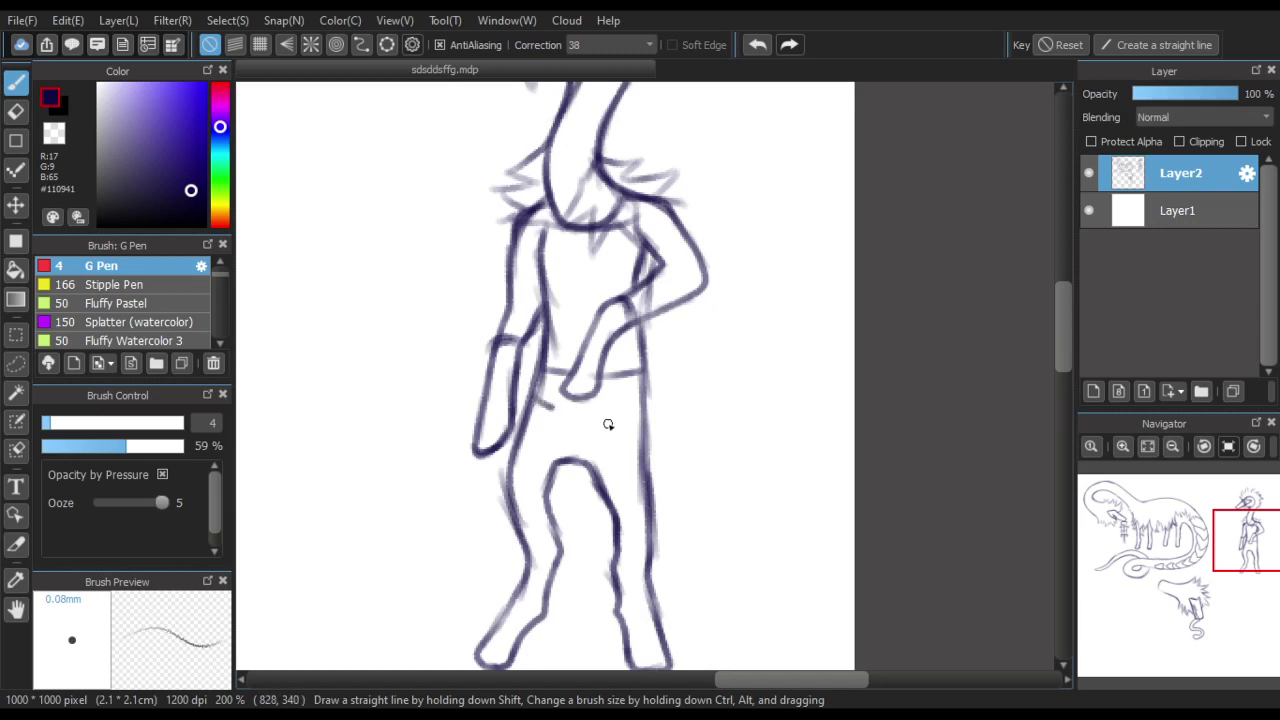
pyautogui.moveTo(550, 421)
pyautogui.mouseDown()
pyautogui.moveTo(645, 415)
pyautogui.moveTo(508, 418)
pyautogui.mouseUp()
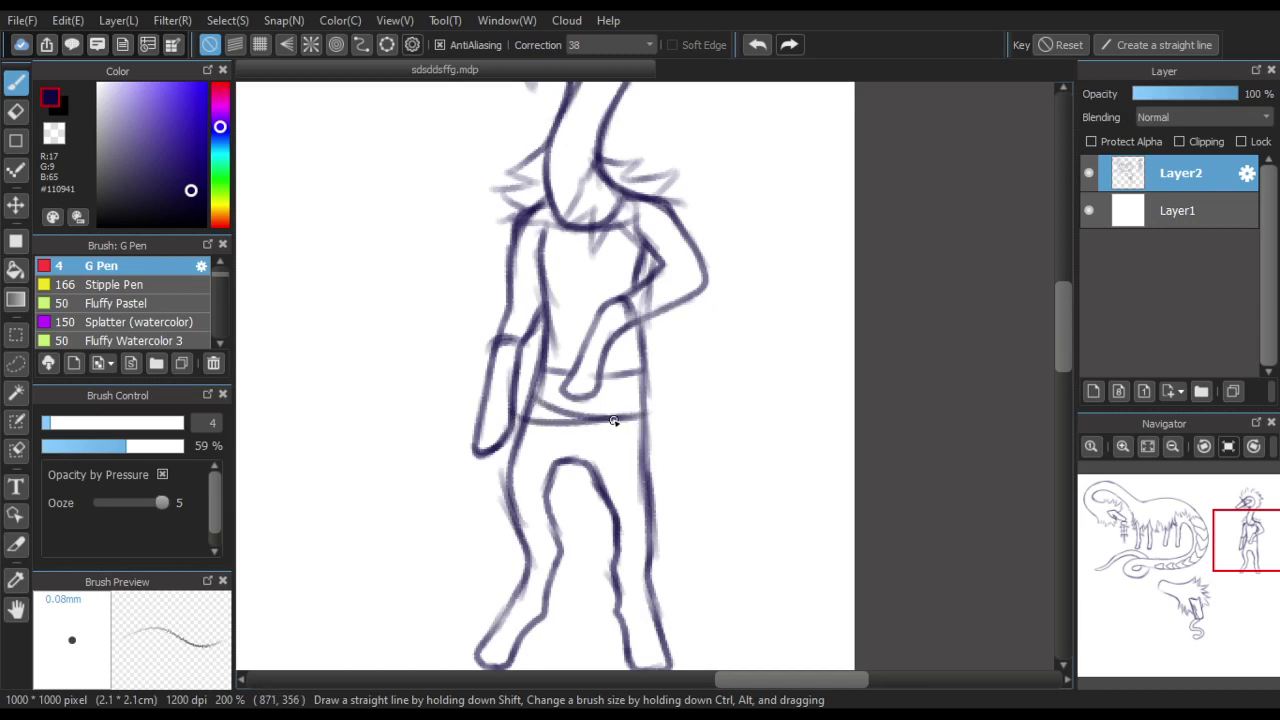
pyautogui.scroll(-1, 634, 463)
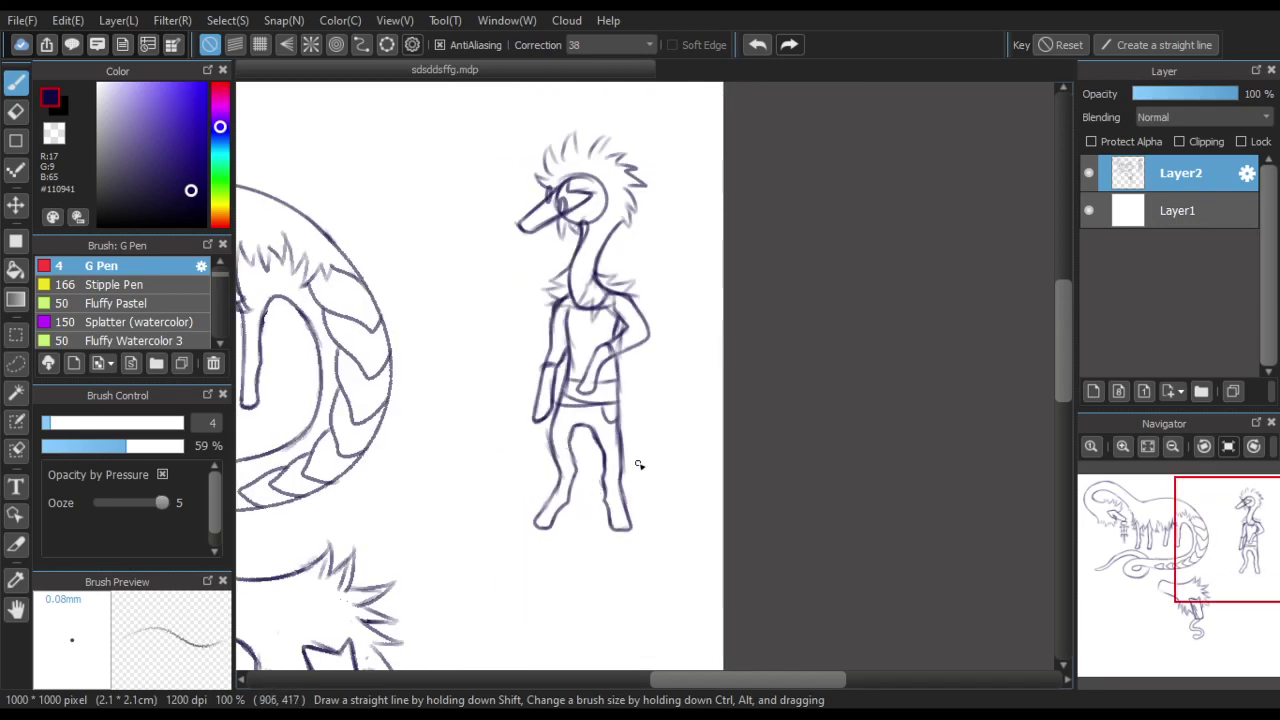
# Lasso the humanoid bird figure, move it down beside the feathered head study, and clear the selection
pyautogui.scroll(-1, 740, 412)
pyautogui.scroll(1, 440, 413)
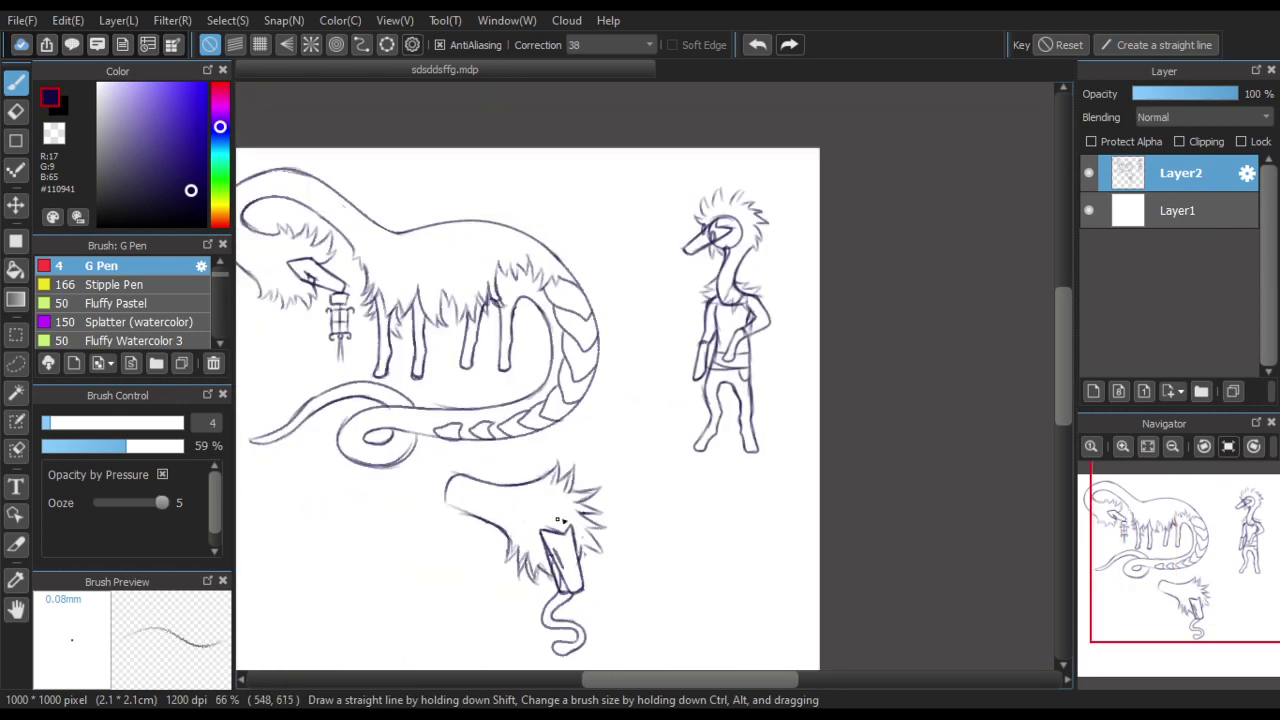
pyautogui.click(15, 363)
pyautogui.scroll(1, 731, 240)
pyautogui.moveTo(680, 150)
pyautogui.mouseDown()
pyautogui.moveTo(871, 370)
pyautogui.moveTo(737, 606)
pyautogui.moveTo(710, 606)
pyautogui.mouseUp()
pyautogui.scroll(-3, 634, 500)
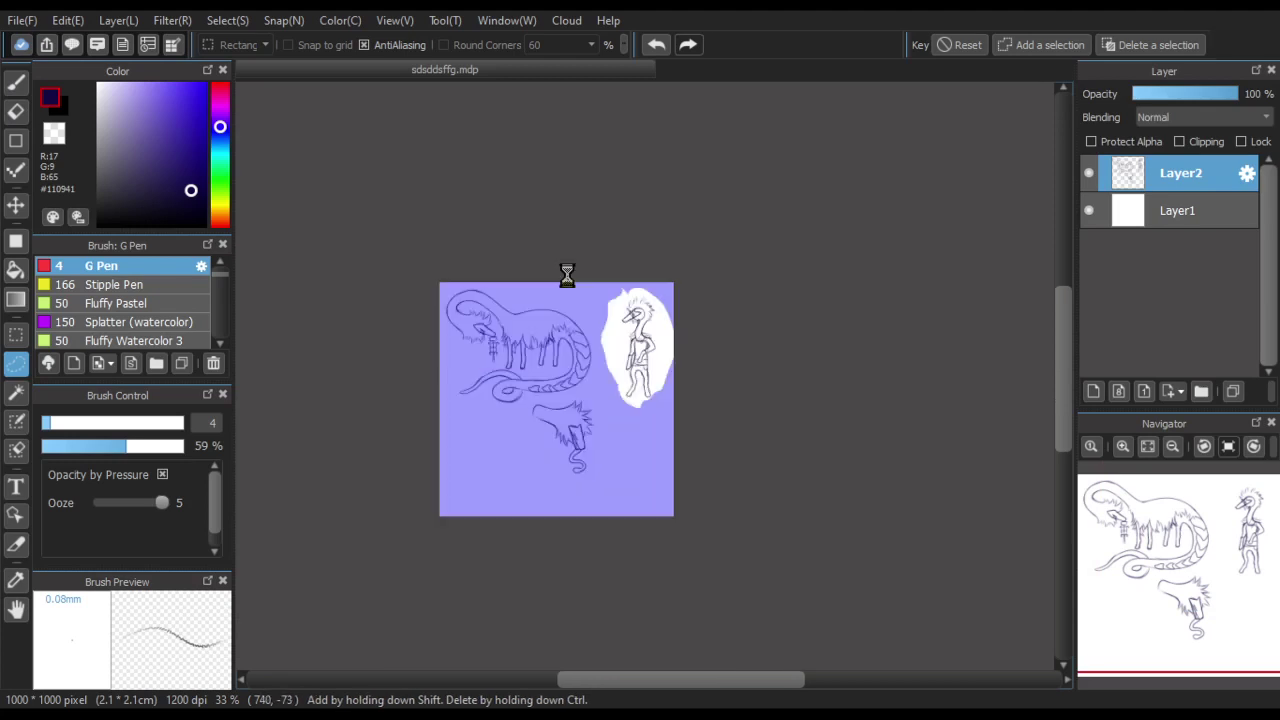
pyautogui.scroll(2, 560, 285)
pyautogui.press('v')
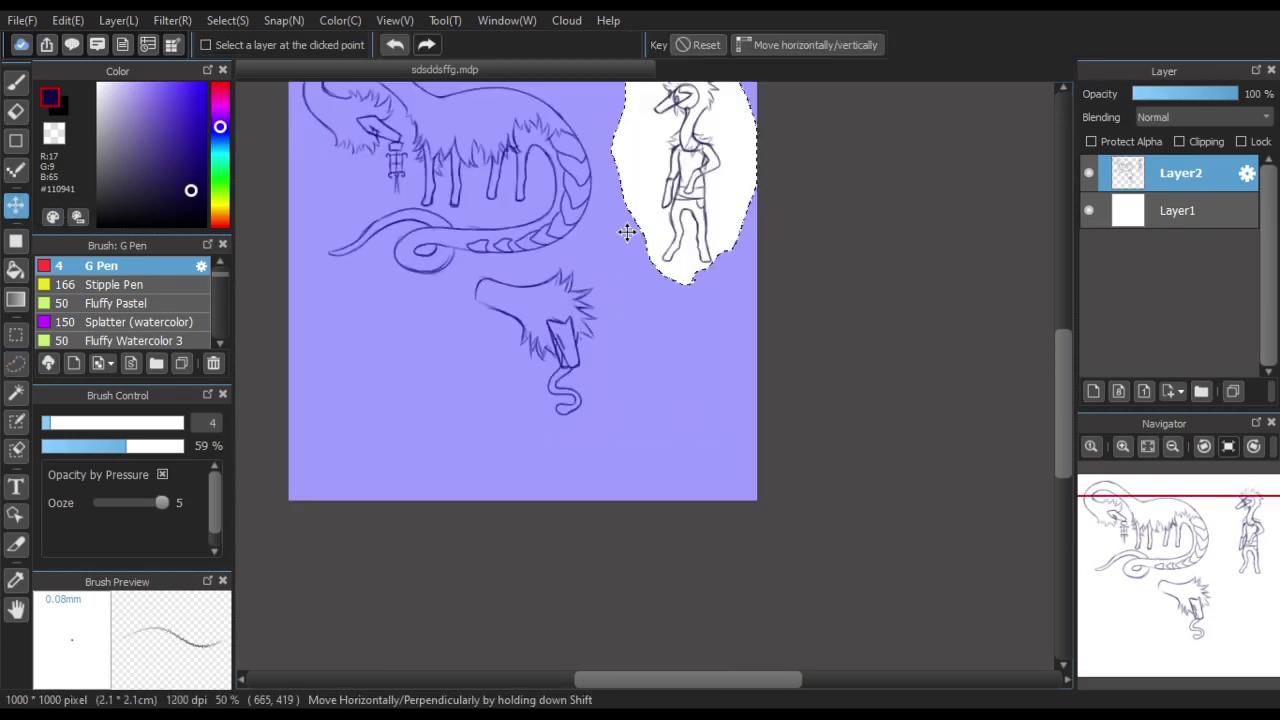
pyautogui.moveTo(627, 232)
pyautogui.mouseDown()
pyautogui.moveTo(600, 440)
pyautogui.moveTo(594, 430)
pyautogui.mouseUp()
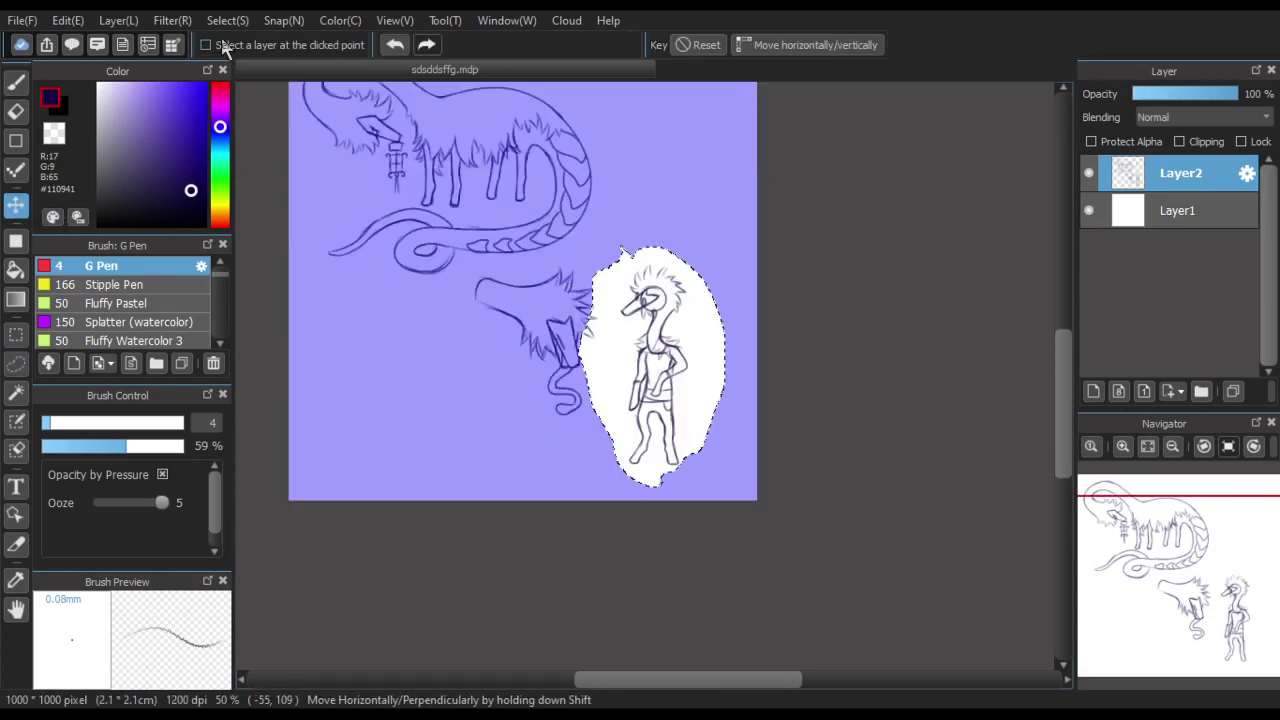
pyautogui.hotkey('ctrl', 'd')
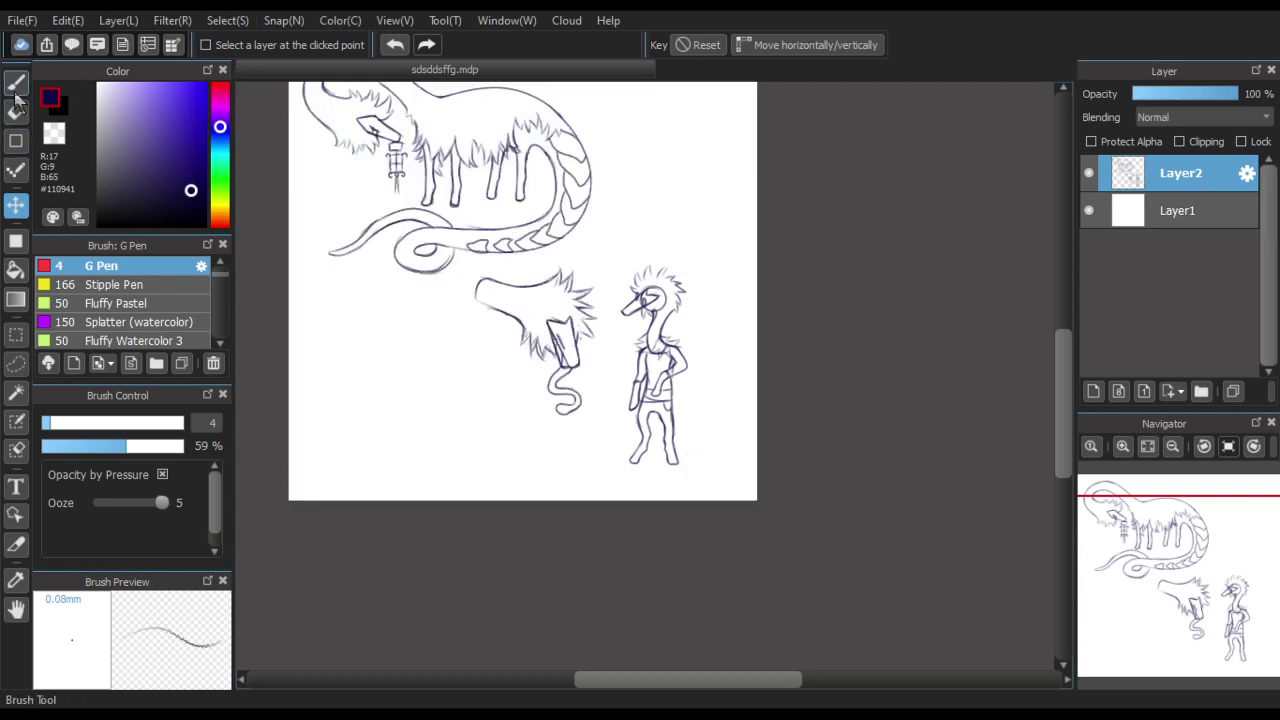
# Lasso the head study and humanoid figure together, shift them left beneath the large creature, and deselect
pyautogui.moveTo(446, 310)
pyautogui.mouseDown()
pyautogui.moveTo(499, 266)
pyautogui.moveTo(696, 252)
pyautogui.moveTo(764, 529)
pyautogui.moveTo(423, 467)
pyautogui.moveTo(372, 377)
pyautogui.mouseUp()
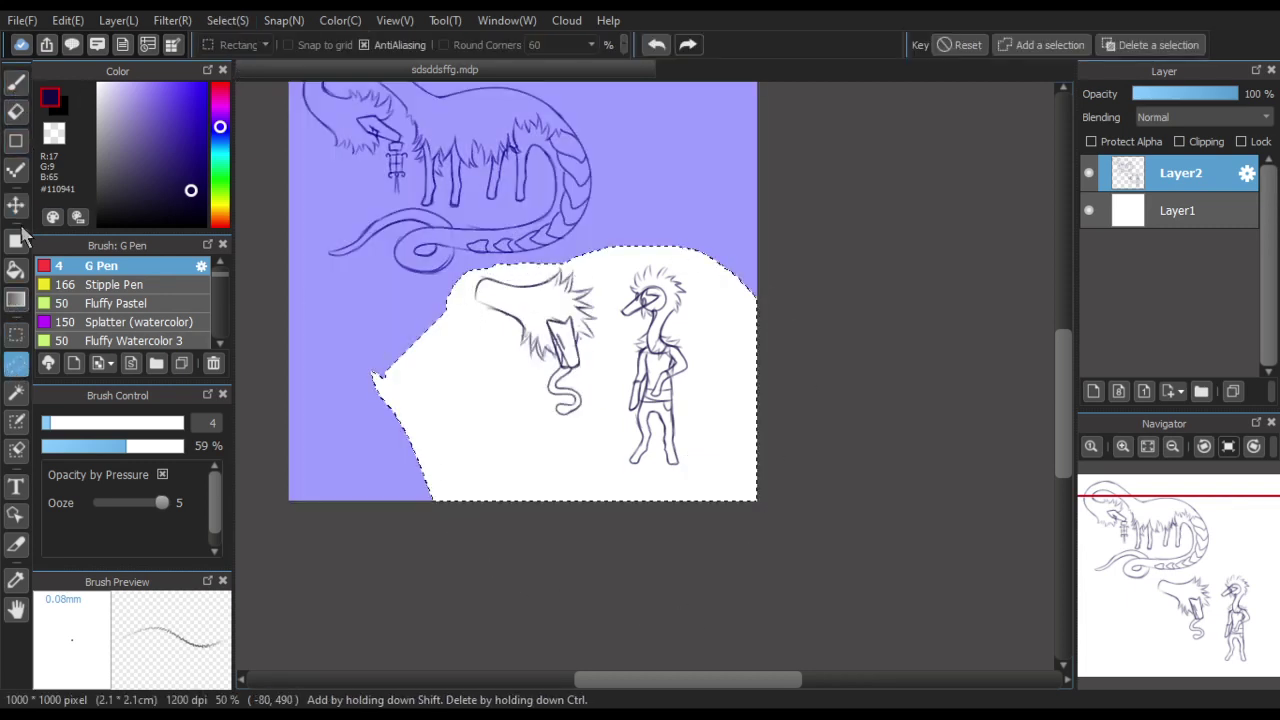
pyautogui.click(16, 205)
pyautogui.moveTo(564, 339)
pyautogui.mouseDown()
pyautogui.moveTo(415, 374)
pyautogui.moveTo(410, 357)
pyautogui.mouseUp()
pyautogui.hotkey('ctrl', 'd')
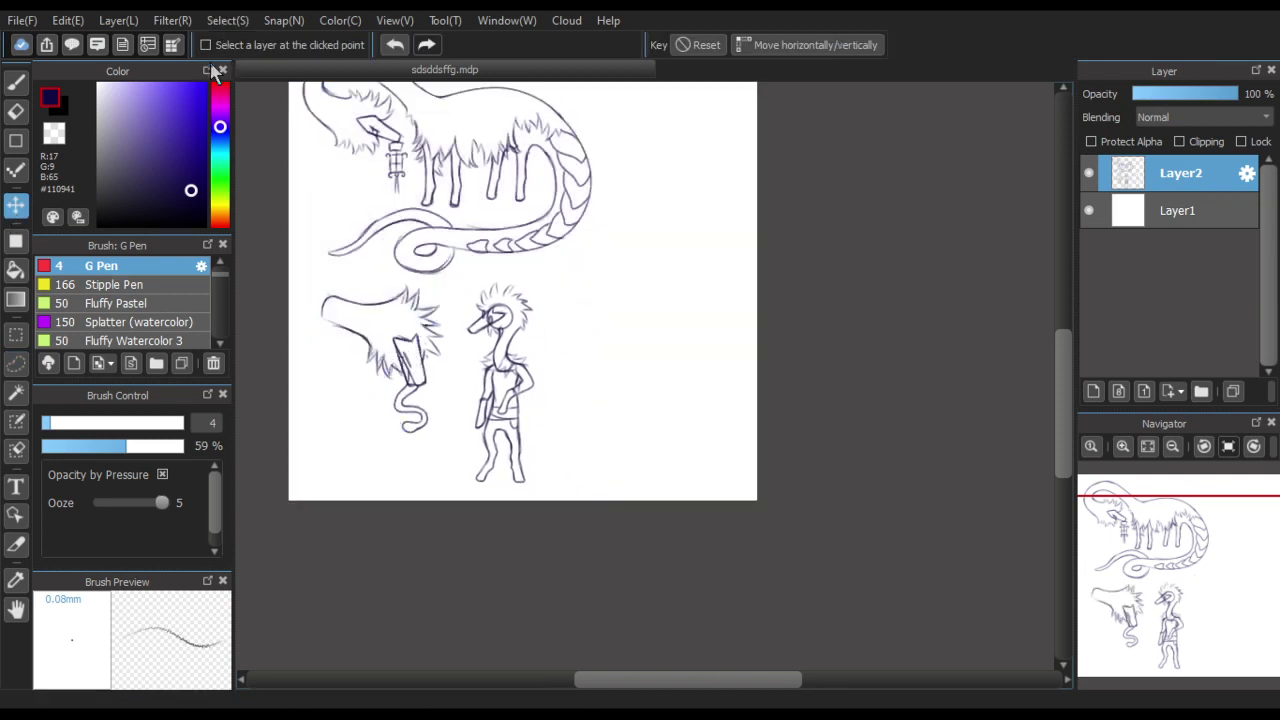
# Draw a long S-curved tail with the brush, extending from the humanoid figure's hip and ending in a rounded tip
pyautogui.click(15, 82)
pyautogui.scroll(2, 630, 445)
pyautogui.scroll(2, 514, 419)
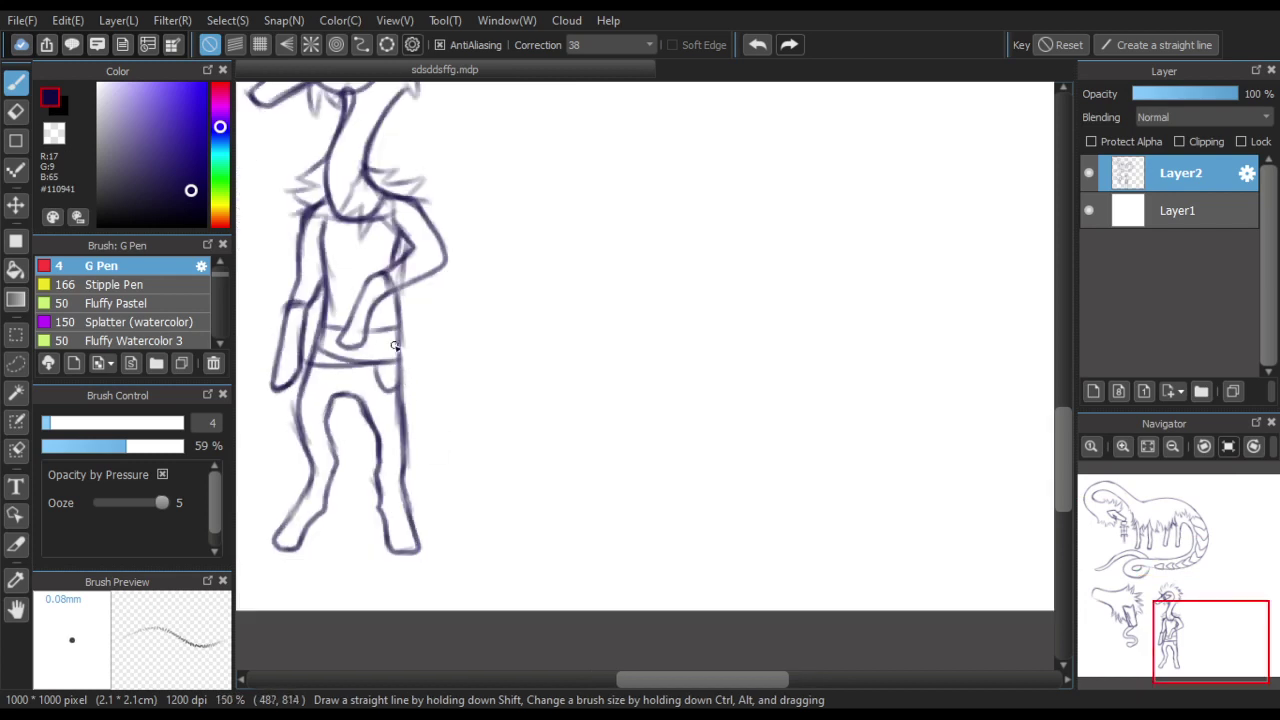
pyautogui.moveTo(404, 315)
pyautogui.mouseDown()
pyautogui.moveTo(506, 412)
pyautogui.moveTo(606, 447)
pyautogui.moveTo(636, 372)
pyautogui.moveTo(565, 338)
pyautogui.moveTo(573, 281)
pyautogui.moveTo(648, 254)
pyautogui.moveTo(701, 284)
pyautogui.moveTo(606, 285)
pyautogui.moveTo(624, 283)
pyautogui.moveTo(596, 291)
pyautogui.moveTo(593, 314)
pyautogui.moveTo(670, 368)
pyautogui.moveTo(693, 407)
pyautogui.mouseUp()
pyautogui.moveTo(647, 354)
pyautogui.mouseDown()
pyautogui.moveTo(660, 469)
pyautogui.moveTo(684, 432)
pyautogui.moveTo(682, 453)
pyautogui.moveTo(620, 491)
pyautogui.mouseUp()
pyautogui.moveTo(686, 438)
pyautogui.mouseDown()
pyautogui.moveTo(632, 486)
pyautogui.moveTo(539, 489)
pyautogui.mouseUp()
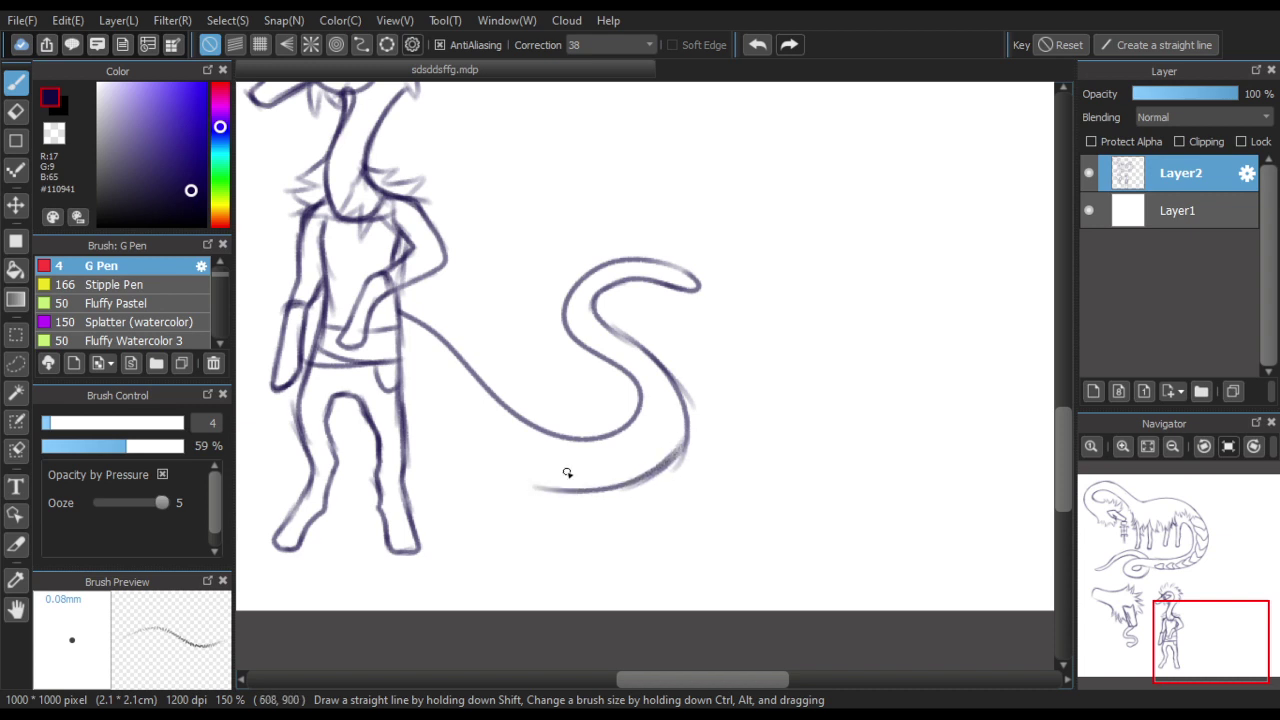
pyautogui.moveTo(660, 471)
pyautogui.mouseDown()
pyautogui.moveTo(555, 502)
pyautogui.moveTo(493, 470)
pyautogui.mouseUp()
pyautogui.moveTo(615, 483)
pyautogui.mouseDown()
pyautogui.moveTo(471, 457)
pyautogui.moveTo(517, 480)
pyautogui.moveTo(423, 423)
pyautogui.moveTo(453, 449)
pyautogui.moveTo(410, 405)
pyautogui.mouseUp()
pyautogui.scroll(-4, 573, 410)
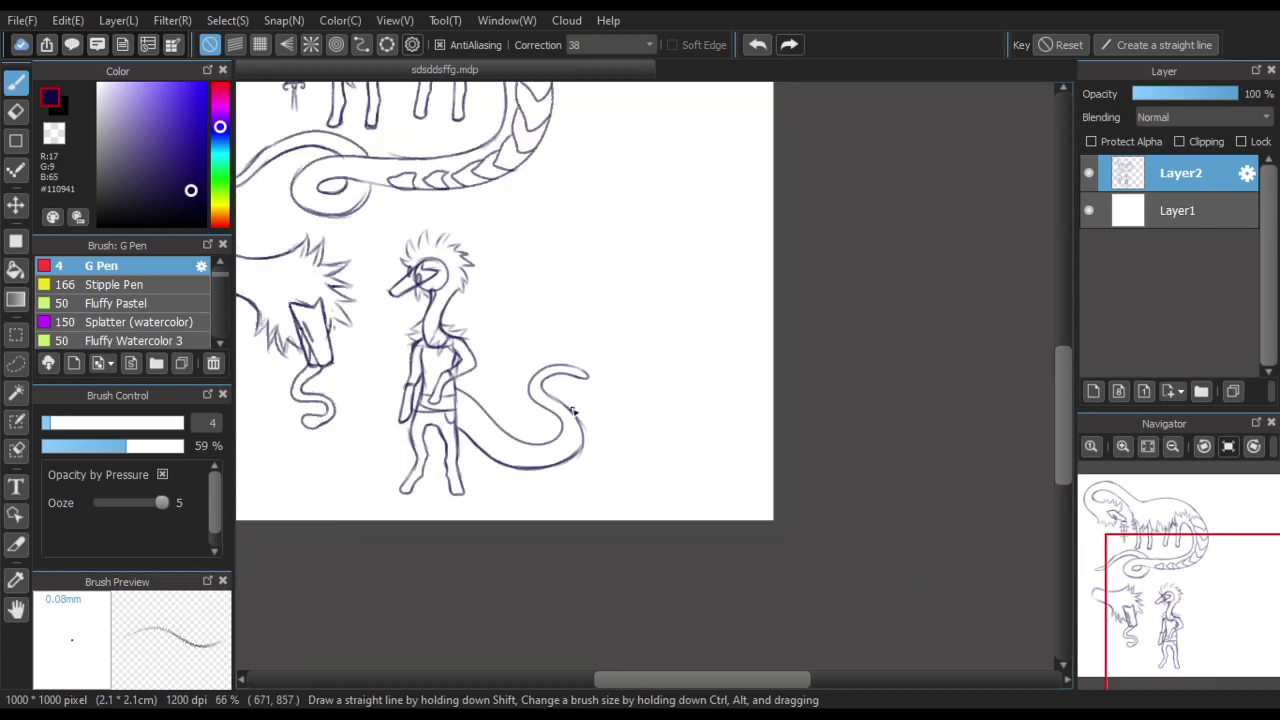
# Add a row of overlapping scale plates along the upper edge of the humanoid figure's tail
pyautogui.scroll(4, 481, 433)
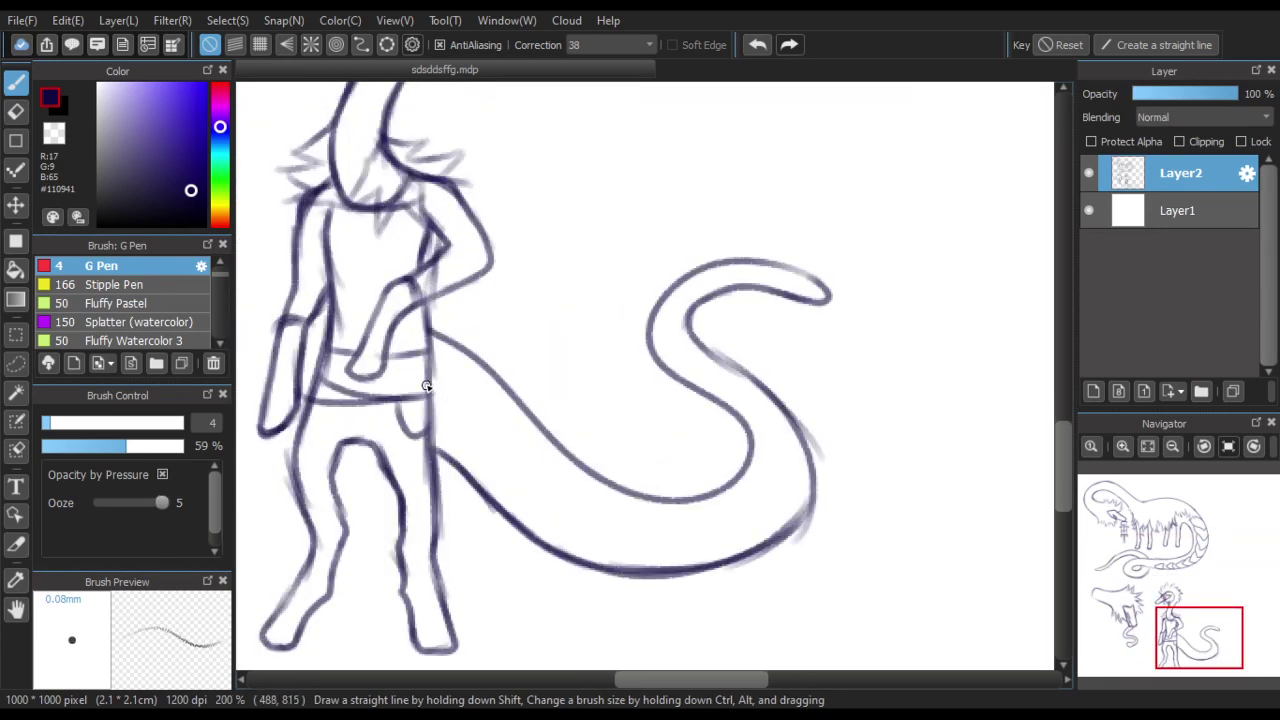
pyautogui.moveTo(426, 386)
pyautogui.mouseDown()
pyautogui.moveTo(469, 389)
pyautogui.moveTo(527, 432)
pyautogui.mouseUp()
pyautogui.moveTo(446, 395)
pyautogui.mouseDown()
pyautogui.moveTo(558, 447)
pyautogui.moveTo(504, 444)
pyautogui.moveTo(601, 494)
pyautogui.mouseUp()
pyautogui.moveTo(523, 451)
pyautogui.mouseDown()
pyautogui.moveTo(563, 480)
pyautogui.moveTo(640, 502)
pyautogui.moveTo(620, 514)
pyautogui.moveTo(686, 514)
pyautogui.moveTo(677, 509)
pyautogui.moveTo(729, 486)
pyautogui.moveTo(753, 456)
pyautogui.mouseUp()
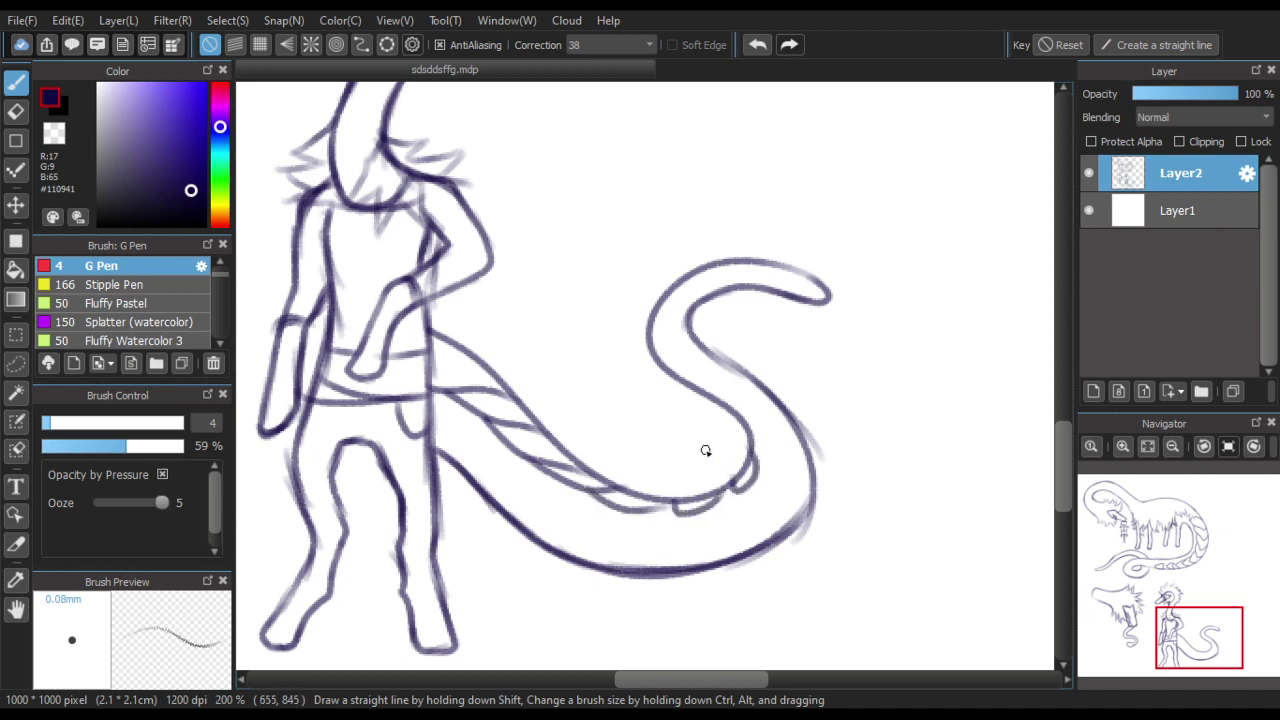
# Fill out the feather crest on top of the humanoid figure's head with additional short strokes
pyautogui.scroll(-5, 640, 520)
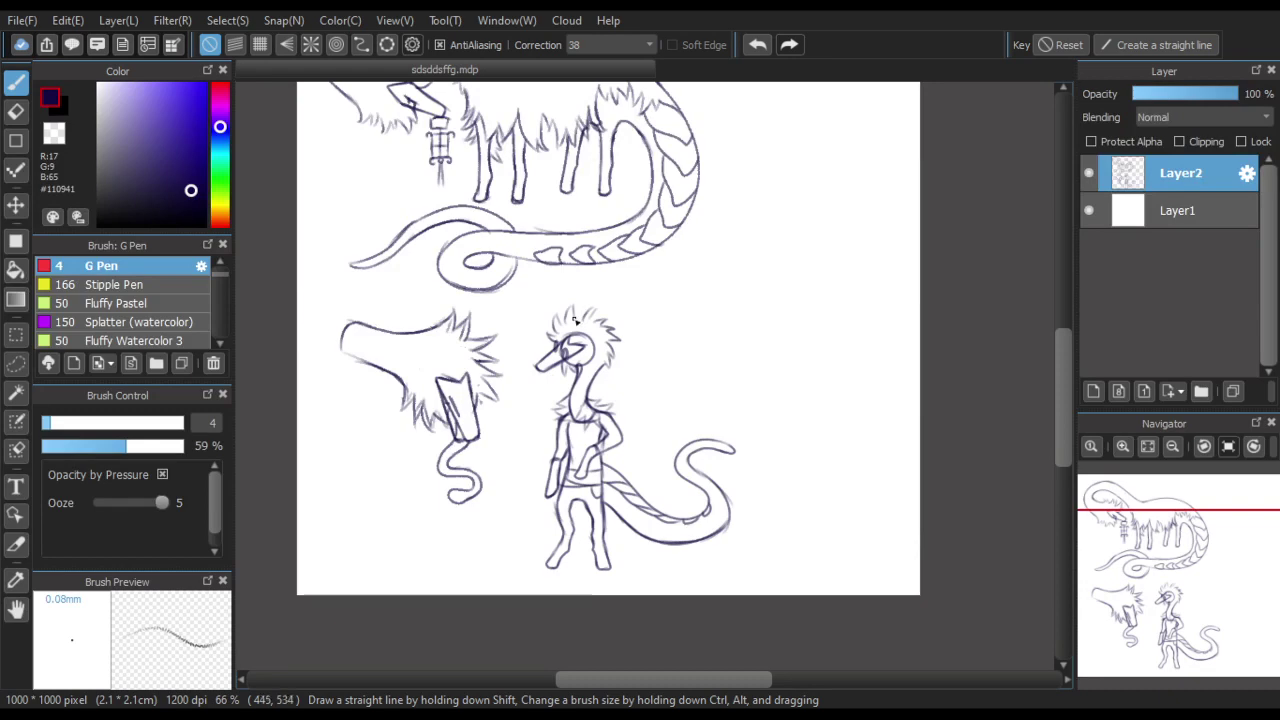
pyautogui.scroll(5, 575, 318)
pyautogui.moveTo(530, 328)
pyautogui.mouseDown()
pyautogui.moveTo(557, 270)
pyautogui.moveTo(570, 309)
pyautogui.moveTo(624, 267)
pyautogui.moveTo(626, 286)
pyautogui.moveTo(671, 294)
pyautogui.moveTo(623, 323)
pyautogui.moveTo(652, 358)
pyautogui.mouseUp()
pyautogui.scroll(-6, 652, 358)
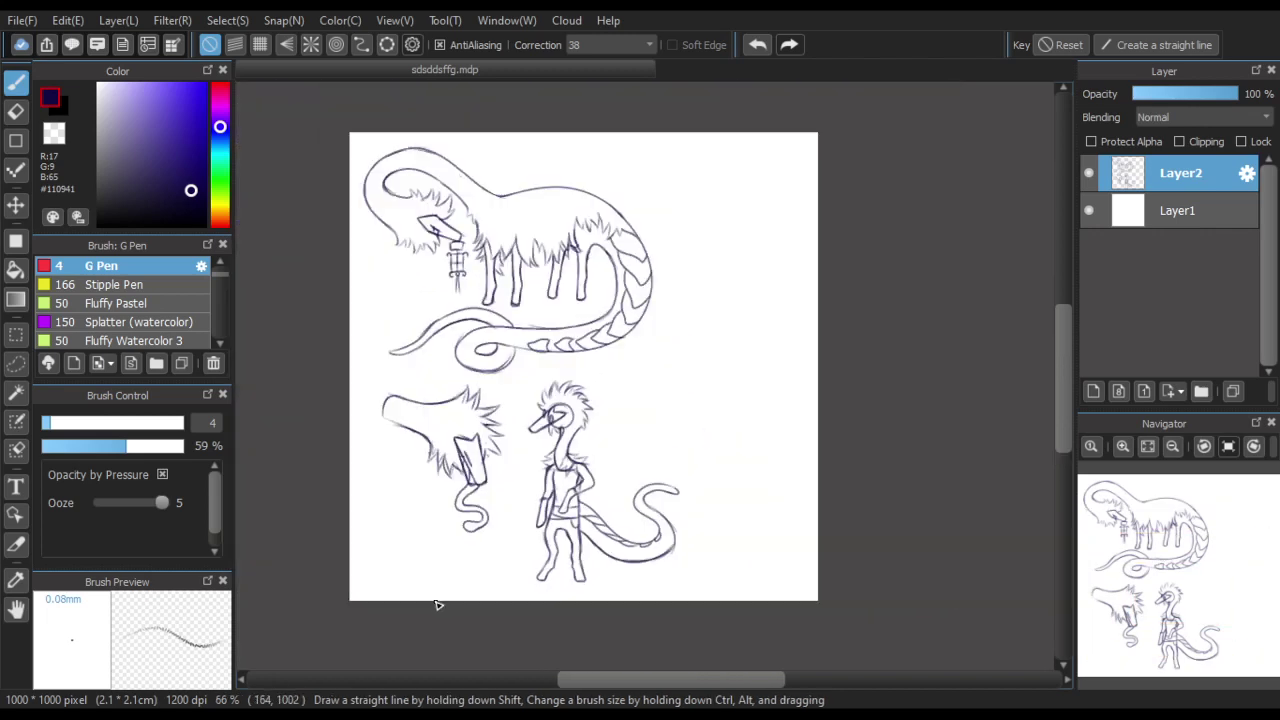
pyautogui.scroll(1, 526, 438)
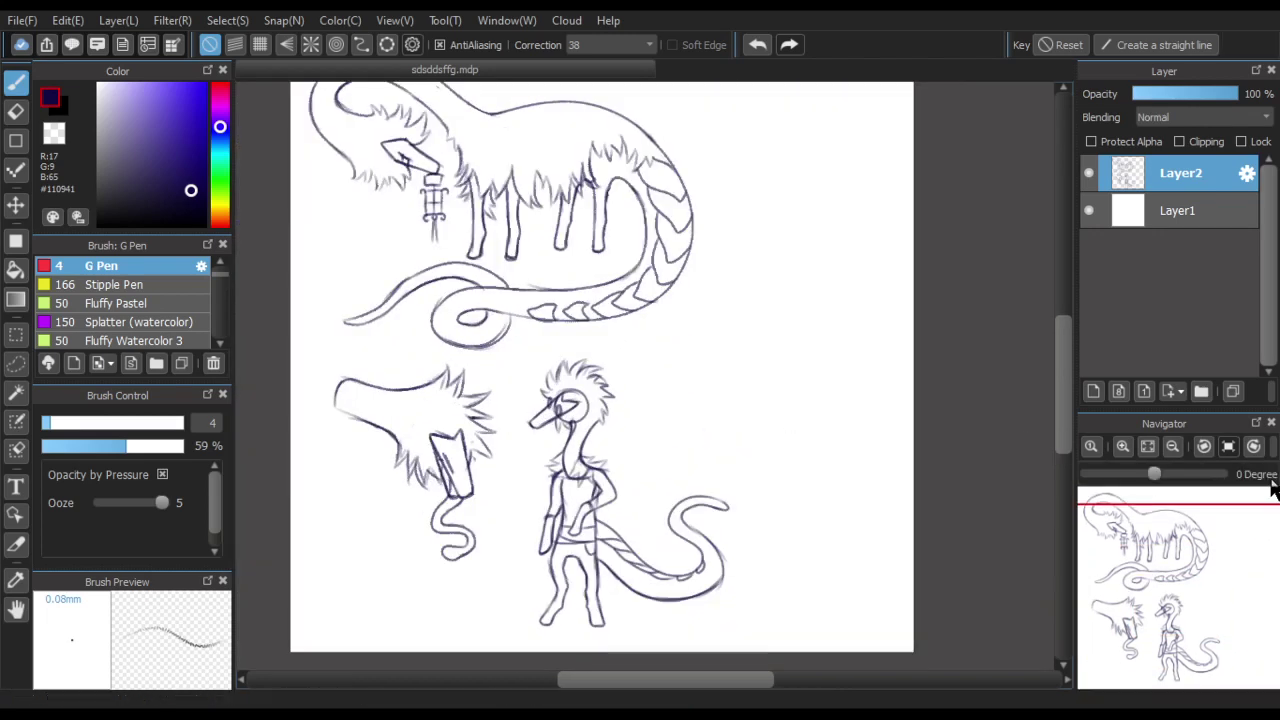
pyautogui.scroll(1, 1065, 422)
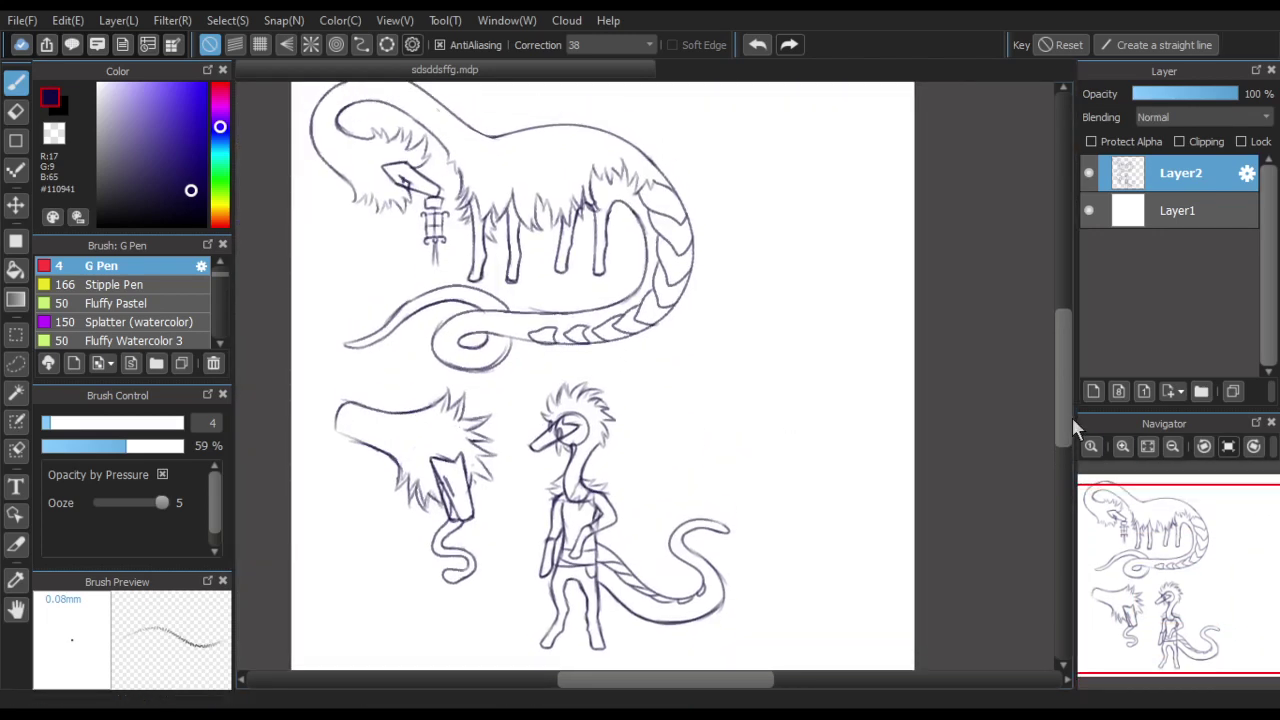
# Open the file commands for the sketch document
pyautogui.click(24, 28)
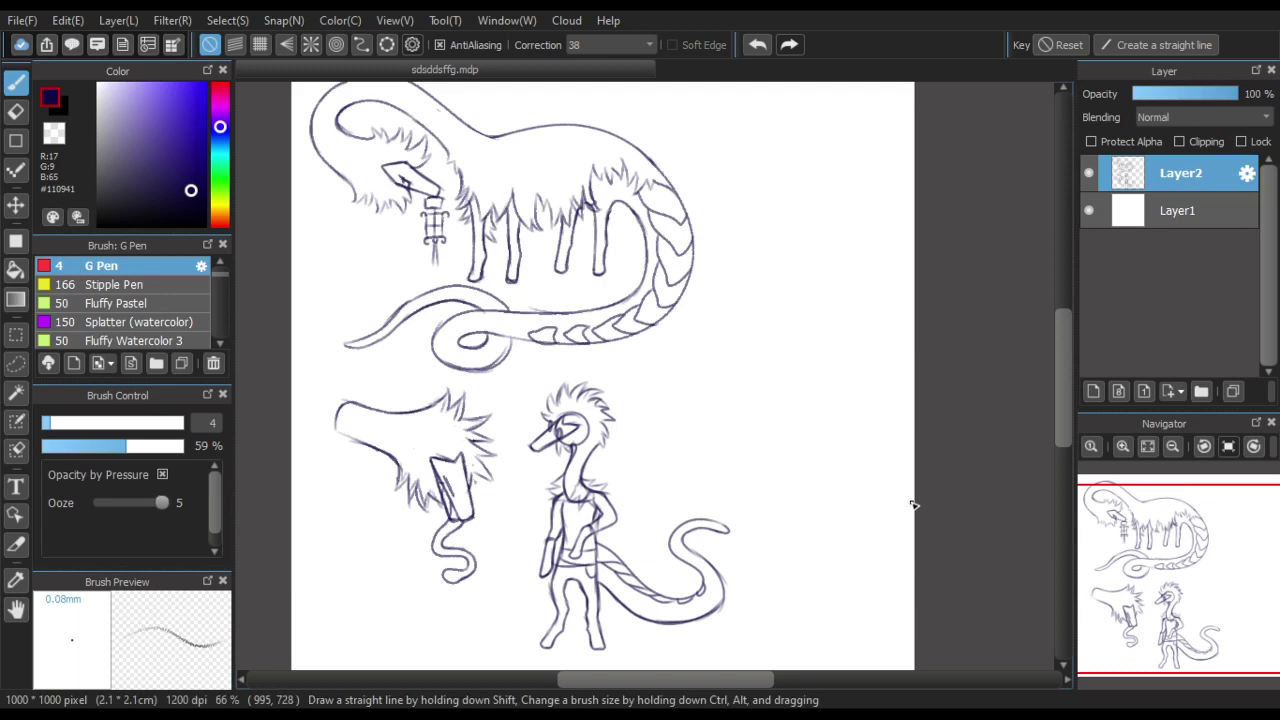
pyautogui.click(22, 20)
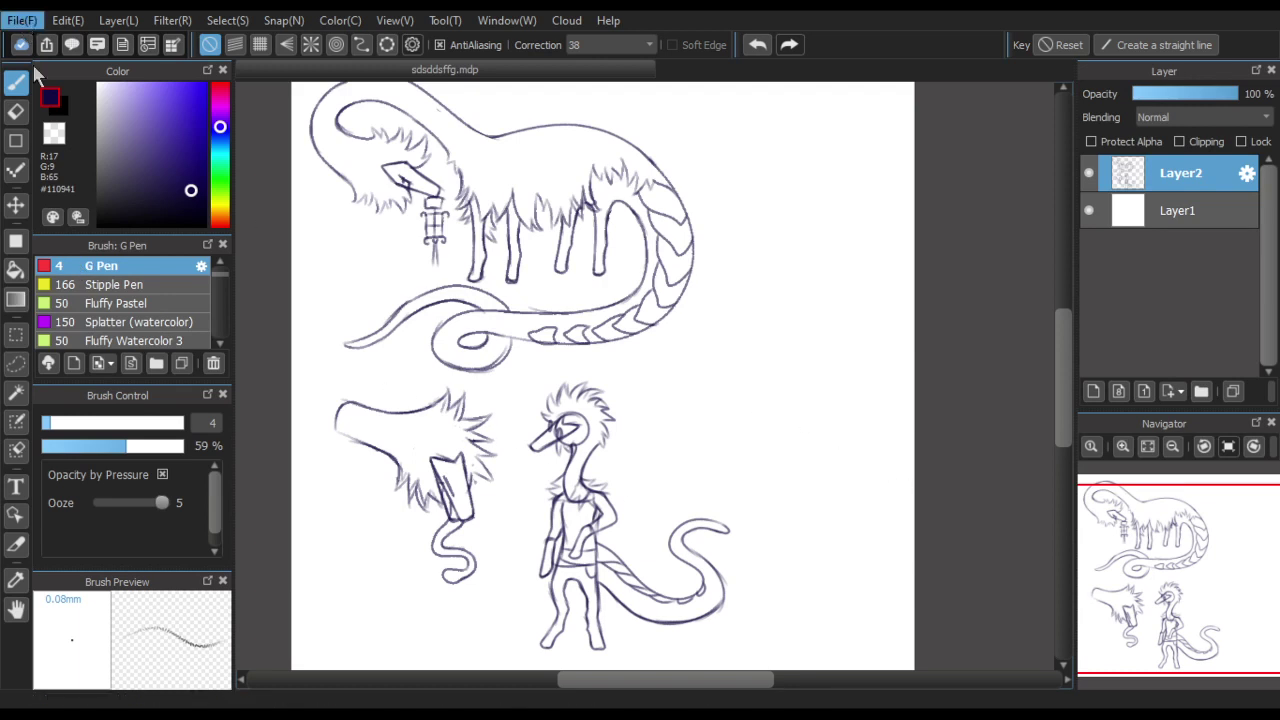